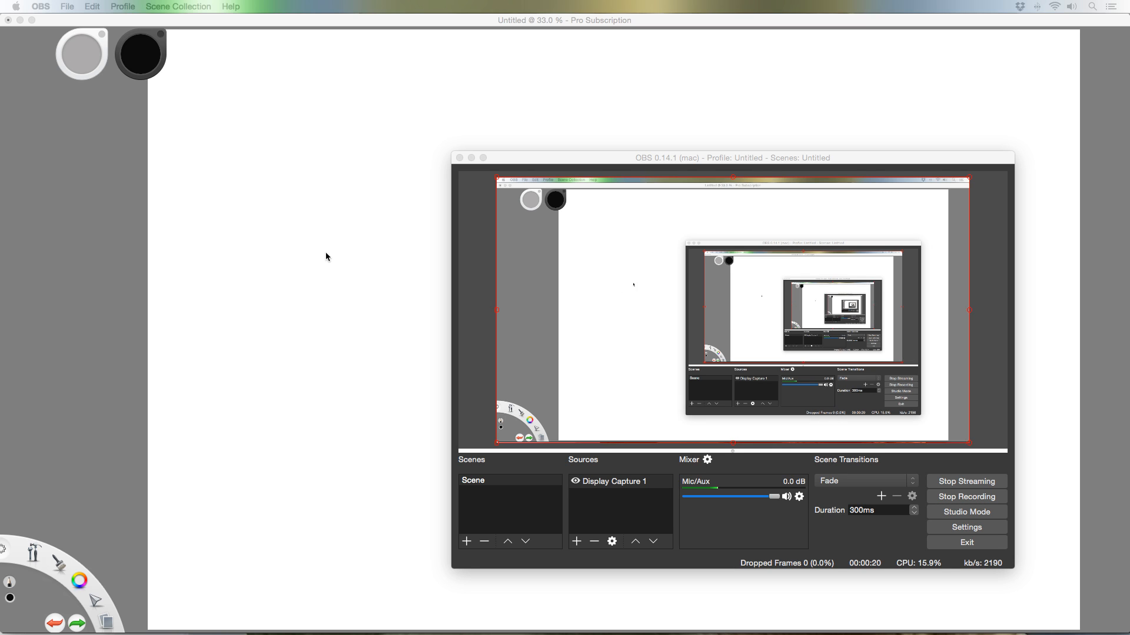
- Mute the system sound, minimise the OBS window and switch to SketchBook
click(1070, 7)
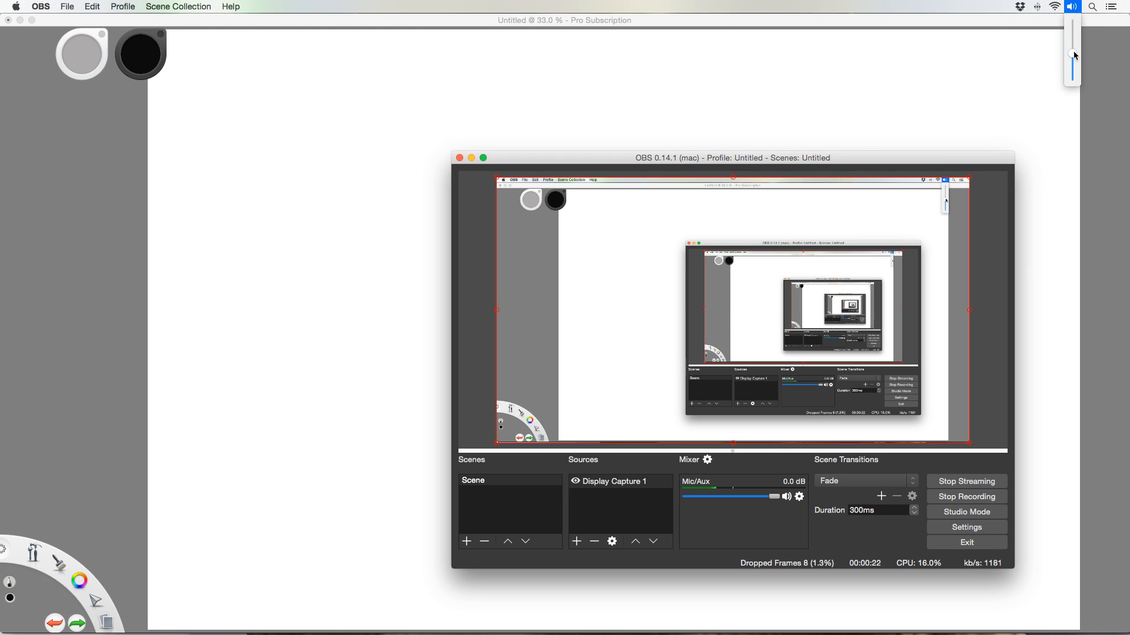
drag(1074, 55, 1073, 86)
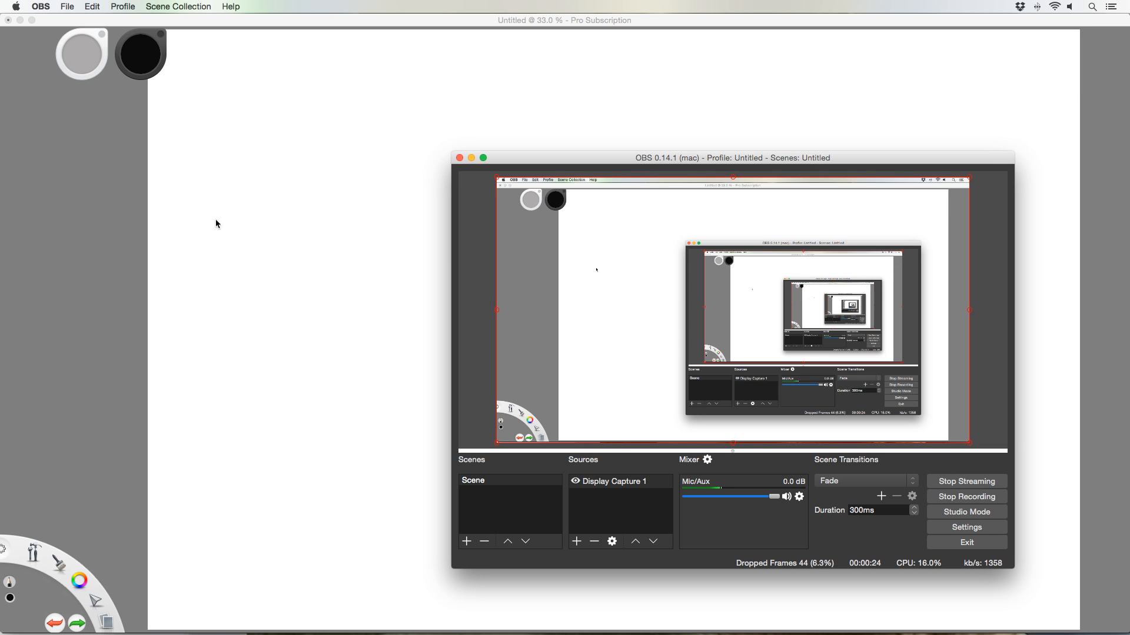
click(471, 159)
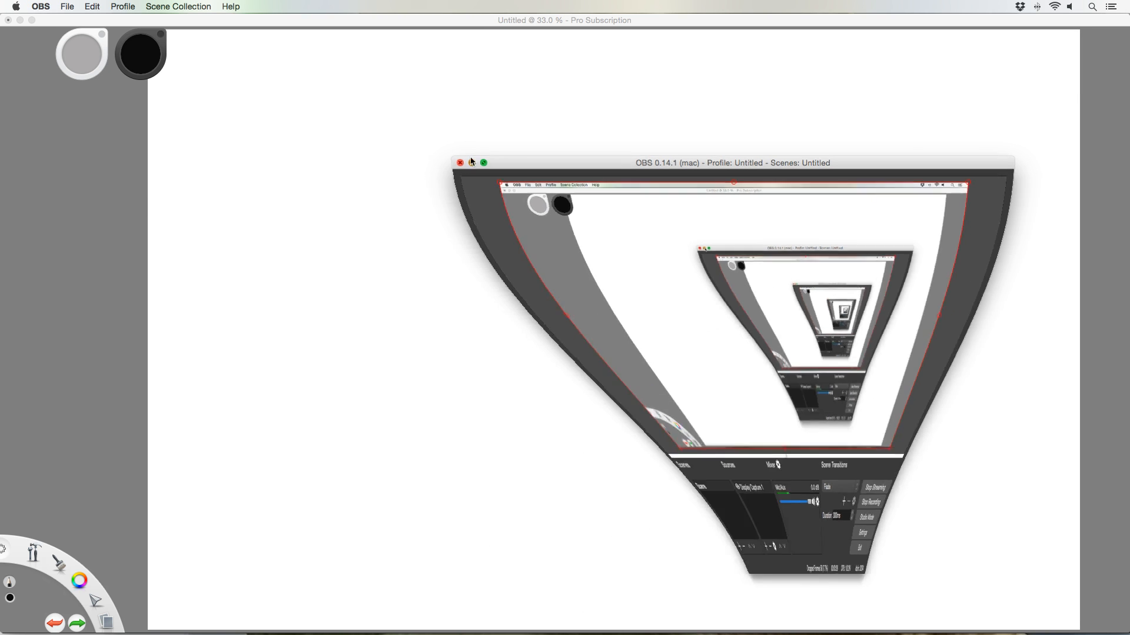
click(98, 227)
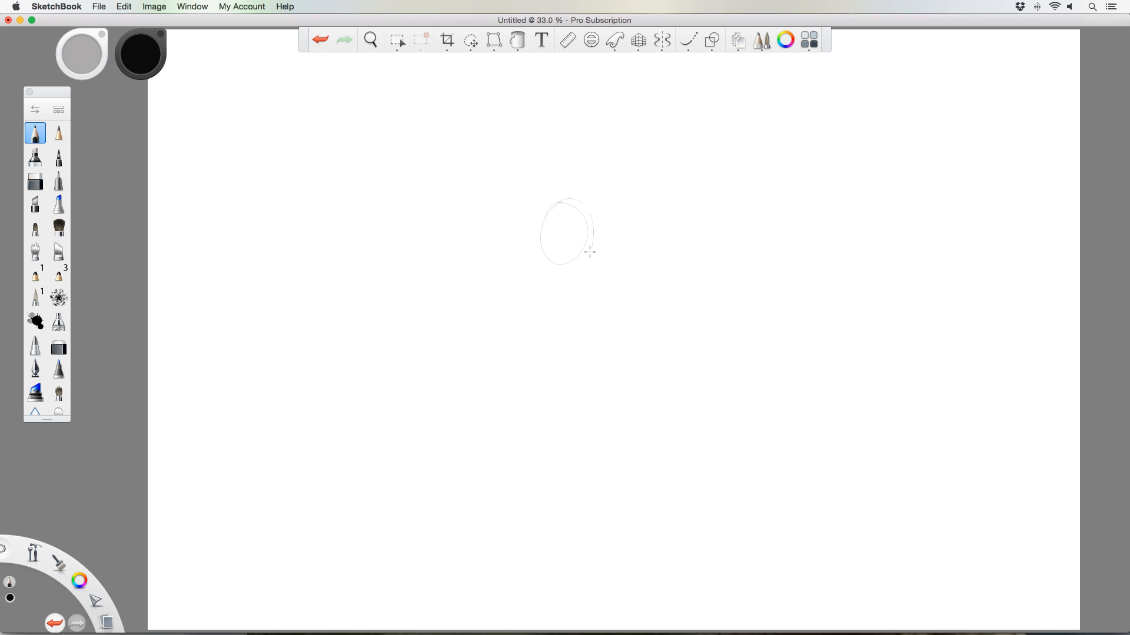
- Sketch a figure's oval head in pencil, with a round shoulder on each side and a cylindrical upper arm below the left shoulder
mouse_move(552, 259)
mouse_down()
mouse_move(551, 194)
mouse_move(598, 231)
mouse_move(568, 272)
mouse_move(572, 190)
mouse_move(583, 268)
mouse_move(545, 190)
mouse_up()
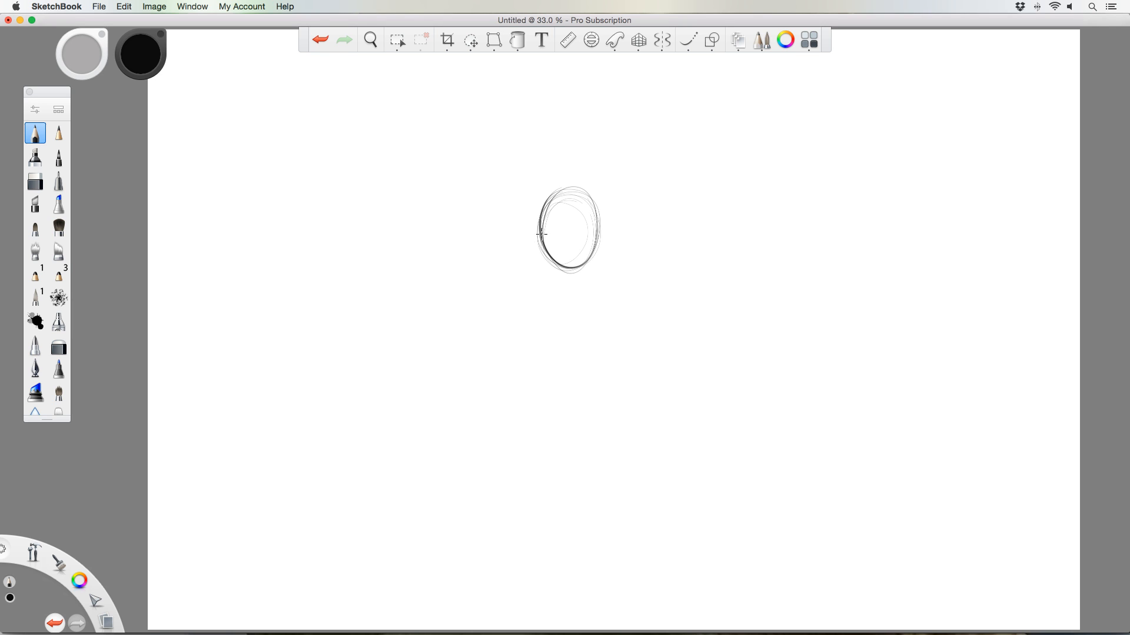
mouse_move(541, 233)
mouse_down()
mouse_move(496, 255)
mouse_move(504, 245)
mouse_up()
mouse_move(606, 214)
mouse_down()
mouse_move(577, 303)
mouse_move(547, 307)
mouse_move(496, 260)
mouse_move(485, 281)
mouse_move(502, 295)
mouse_move(615, 209)
mouse_move(594, 215)
mouse_move(598, 241)
mouse_move(619, 246)
mouse_move(593, 218)
mouse_up()
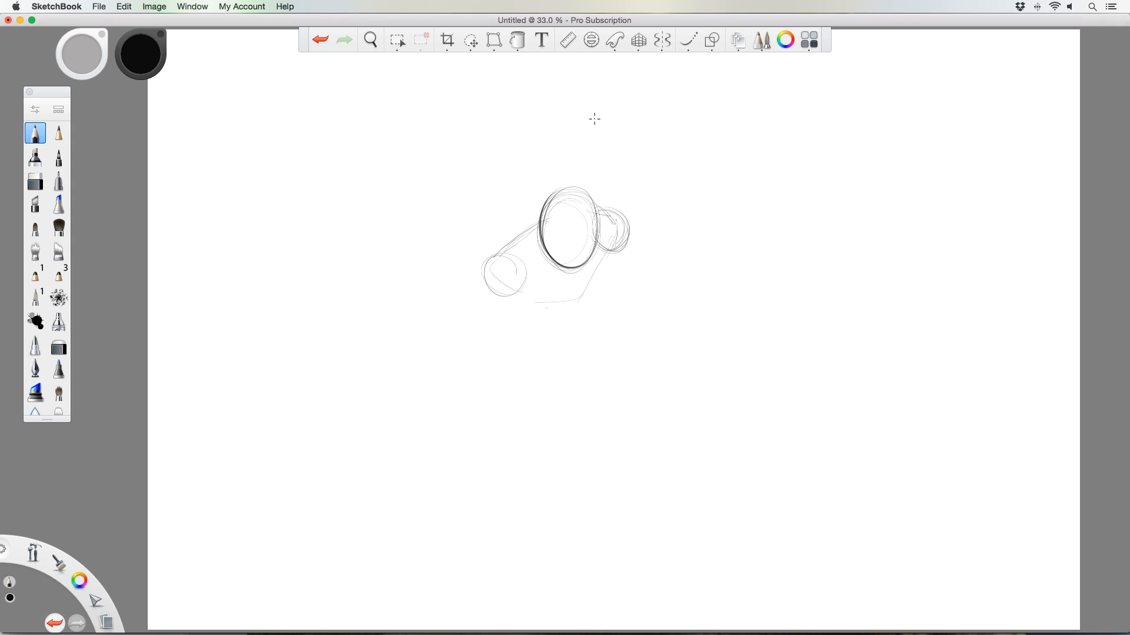
mouse_move(478, 280)
mouse_down()
mouse_move(485, 306)
mouse_move(509, 303)
mouse_move(517, 269)
mouse_move(506, 259)
mouse_move(478, 275)
mouse_move(446, 360)
mouse_move(452, 349)
mouse_move(488, 352)
mouse_move(451, 342)
mouse_move(498, 354)
mouse_move(523, 303)
mouse_up()
drag(614, 215, 632, 239)
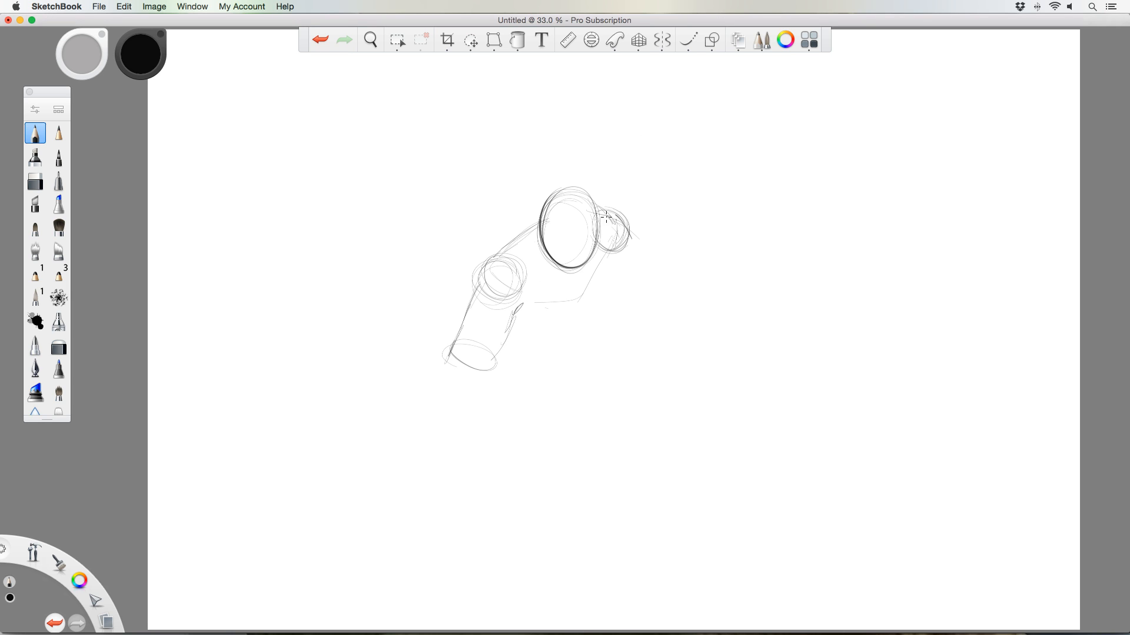
- Rough in the upper arm on the right side, the curved ribcage and the tapering waist
mouse_move(626, 226)
mouse_down()
mouse_move(656, 250)
mouse_move(663, 274)
mouse_move(611, 267)
mouse_move(604, 285)
mouse_move(608, 267)
mouse_move(569, 329)
mouse_move(598, 305)
mouse_move(534, 333)
mouse_up()
mouse_move(593, 311)
mouse_down()
mouse_move(515, 329)
mouse_move(582, 318)
mouse_up()
drag(581, 276, 559, 355)
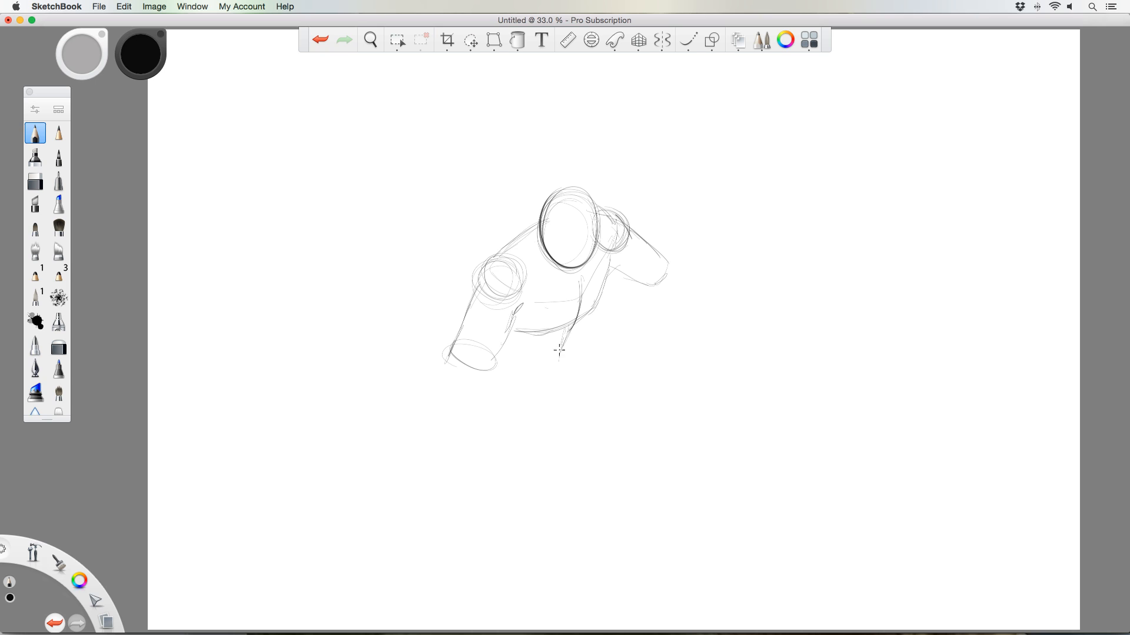
mouse_move(561, 352)
mouse_down()
mouse_move(556, 380)
mouse_move(578, 353)
mouse_move(533, 386)
mouse_move(500, 374)
mouse_up()
mouse_move(571, 361)
mouse_down()
mouse_move(567, 371)
mouse_move(598, 307)
mouse_move(556, 347)
mouse_move(572, 340)
mouse_up()
- Add the chest construction lines and darken the contours of the shoulders, torso and near upper arm
mouse_move(529, 286)
mouse_down()
mouse_move(590, 272)
mouse_move(604, 282)
mouse_move(610, 270)
mouse_move(599, 313)
mouse_up()
mouse_move(615, 274)
mouse_down()
mouse_move(590, 308)
mouse_move(516, 334)
mouse_move(570, 317)
mouse_move(509, 325)
mouse_up()
drag(509, 325, 529, 331)
mouse_move(481, 273)
mouse_down()
mouse_move(476, 310)
mouse_move(490, 266)
mouse_move(513, 253)
mouse_move(491, 258)
mouse_move(533, 229)
mouse_move(464, 318)
mouse_move(449, 356)
mouse_move(464, 378)
mouse_move(482, 377)
mouse_move(533, 301)
mouse_up()
drag(601, 210, 635, 235)
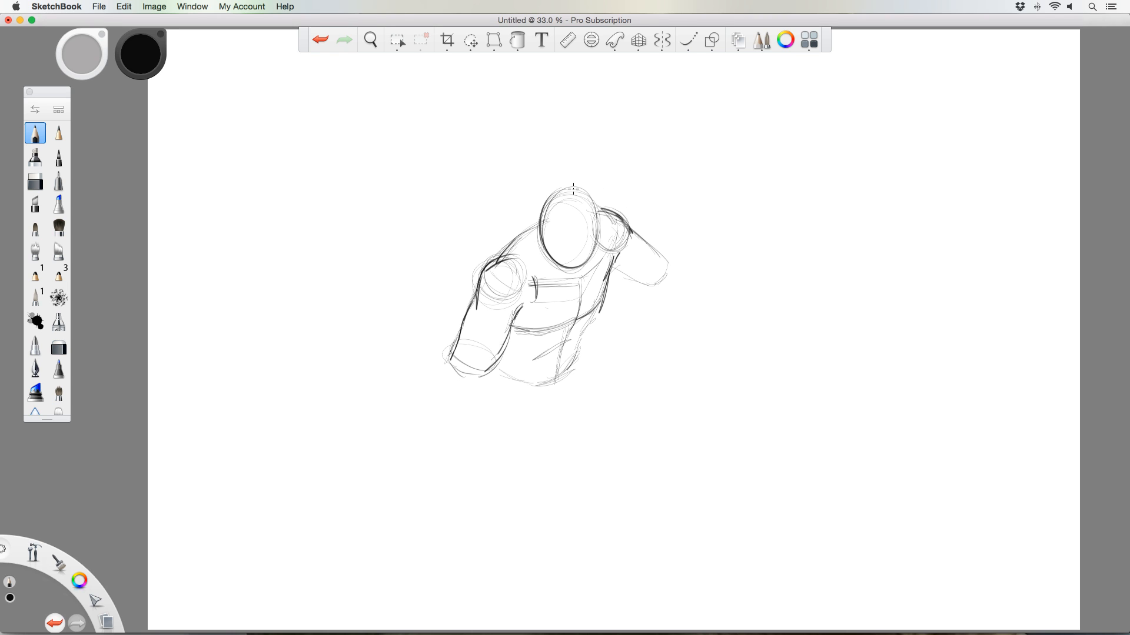
- Draw the outstretched forearm on the right with an oval wrist, and reinforce the head and near shoulder contours
mouse_move(634, 235)
mouse_down()
mouse_move(673, 274)
mouse_move(658, 293)
mouse_move(627, 289)
mouse_move(673, 273)
mouse_move(729, 283)
mouse_up()
drag(717, 286, 742, 298)
mouse_move(681, 278)
mouse_down()
mouse_move(709, 321)
mouse_move(722, 307)
mouse_move(723, 317)
mouse_move(684, 275)
mouse_move(671, 319)
mouse_move(722, 337)
mouse_move(606, 279)
mouse_move(663, 265)
mouse_move(620, 221)
mouse_move(613, 274)
mouse_move(580, 324)
mouse_move(589, 325)
mouse_move(538, 361)
mouse_up()
mouse_move(541, 232)
mouse_down()
mouse_move(551, 190)
mouse_move(542, 201)
mouse_move(593, 192)
mouse_move(574, 189)
mouse_move(595, 211)
mouse_move(593, 194)
mouse_move(593, 247)
mouse_move(596, 211)
mouse_move(579, 274)
mouse_move(546, 256)
mouse_move(543, 198)
mouse_move(578, 213)
mouse_move(580, 269)
mouse_move(580, 197)
mouse_move(582, 259)
mouse_move(583, 213)
mouse_move(569, 188)
mouse_move(589, 247)
mouse_move(594, 233)
mouse_move(589, 265)
mouse_move(539, 226)
mouse_move(513, 245)
mouse_move(499, 323)
mouse_up()
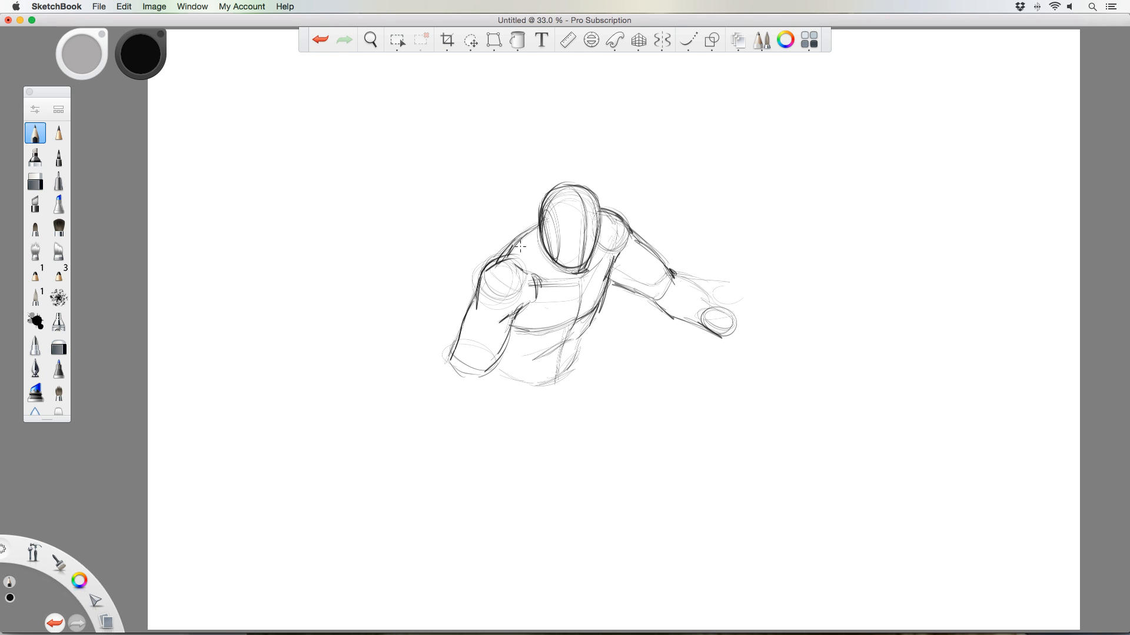
- Draw the bent left forearm with a round wrist and firm up the upper arm above it
drag(510, 329, 495, 360)
mouse_move(476, 297)
mouse_down()
mouse_move(446, 350)
mouse_move(462, 330)
mouse_move(452, 358)
mouse_up()
mouse_move(460, 366)
mouse_down()
mouse_move(479, 390)
mouse_move(484, 377)
mouse_move(450, 375)
mouse_move(470, 408)
mouse_move(481, 377)
mouse_move(498, 397)
mouse_move(471, 417)
mouse_move(486, 437)
mouse_move(511, 437)
mouse_move(514, 418)
mouse_move(477, 372)
mouse_up()
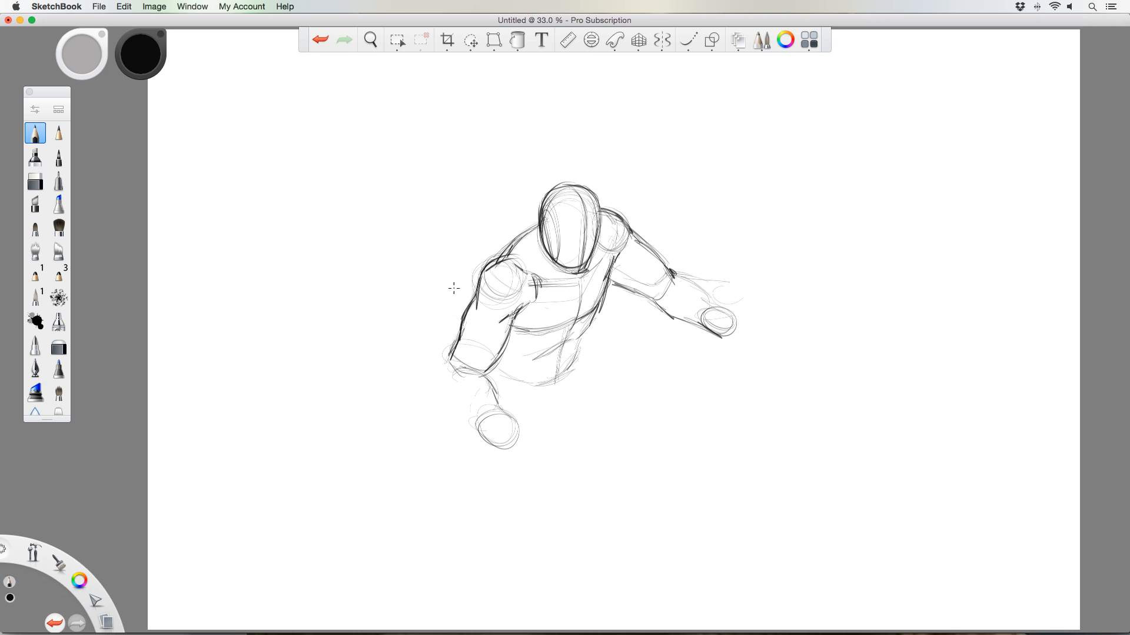
mouse_move(448, 353)
mouse_down()
mouse_move(437, 388)
mouse_move(445, 413)
mouse_move(494, 446)
mouse_move(492, 423)
mouse_move(526, 437)
mouse_move(464, 361)
mouse_move(437, 393)
mouse_move(463, 397)
mouse_move(469, 421)
mouse_up()
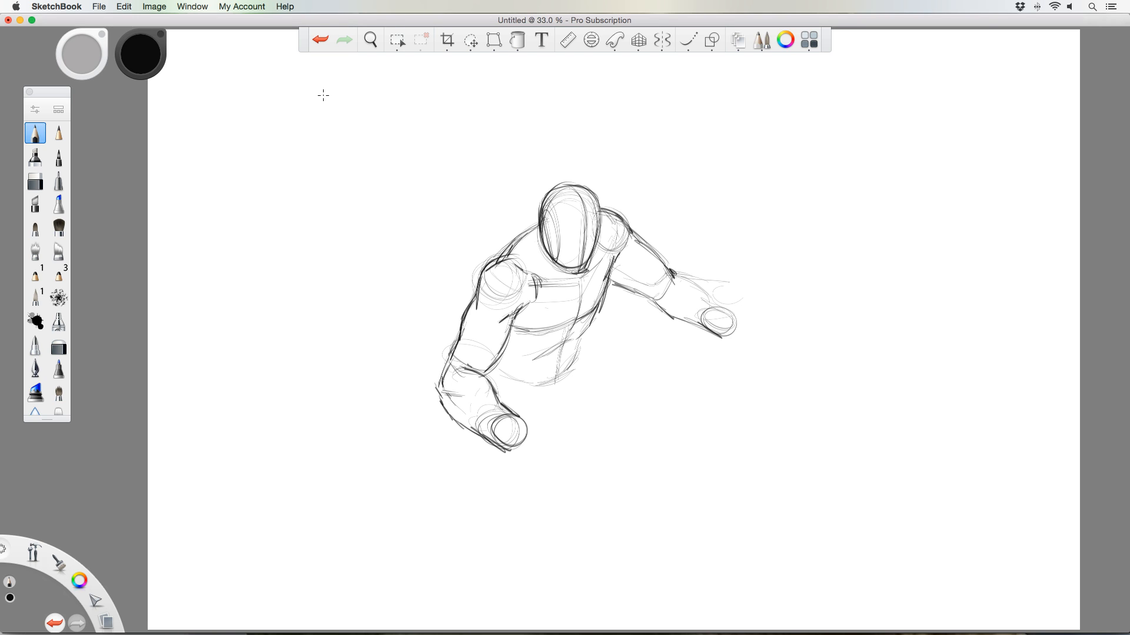
- Lasso the bent left forearm and move it slightly up to shorten the arm
click(470, 39)
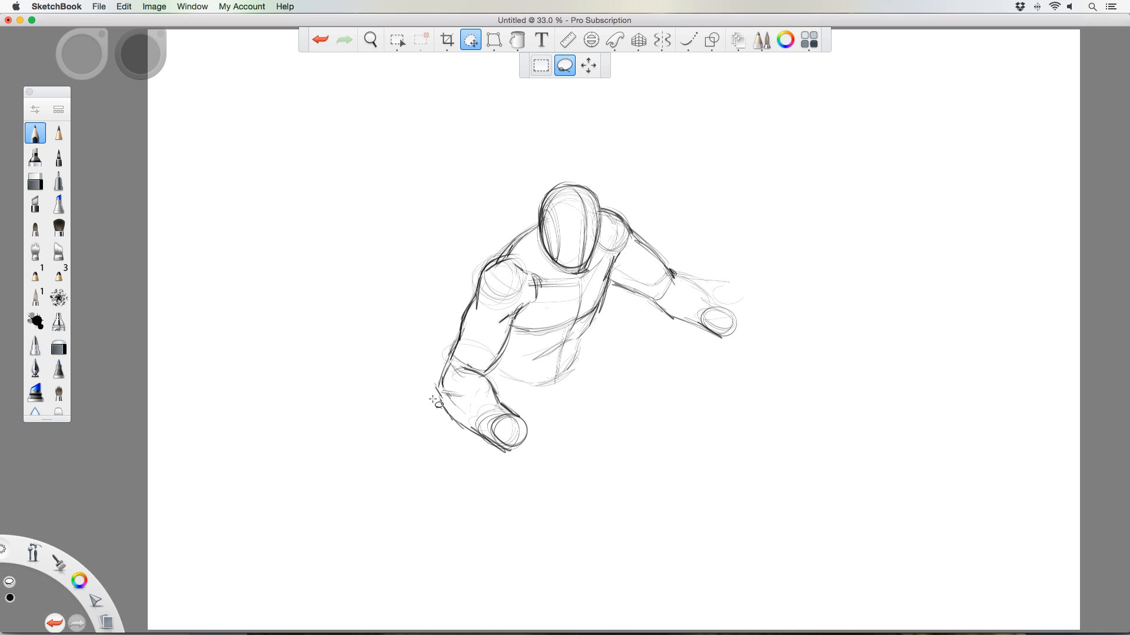
mouse_move(435, 401)
mouse_down()
mouse_move(471, 354)
mouse_move(537, 426)
mouse_move(453, 434)
mouse_move(433, 403)
mouse_up()
drag(352, 355, 340, 321)
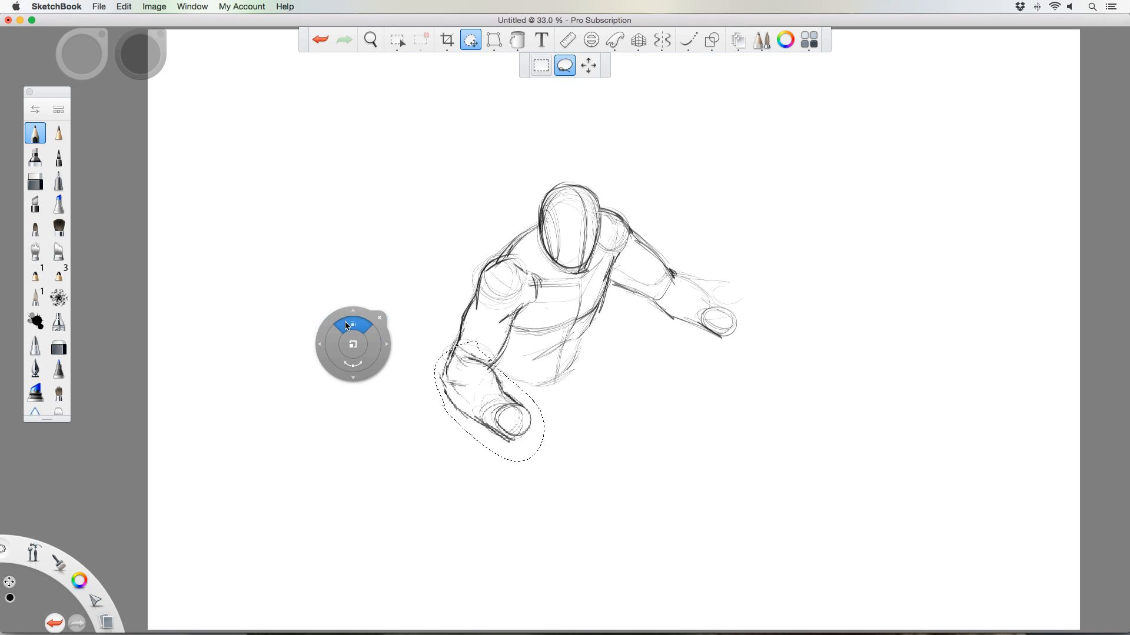
click(377, 316)
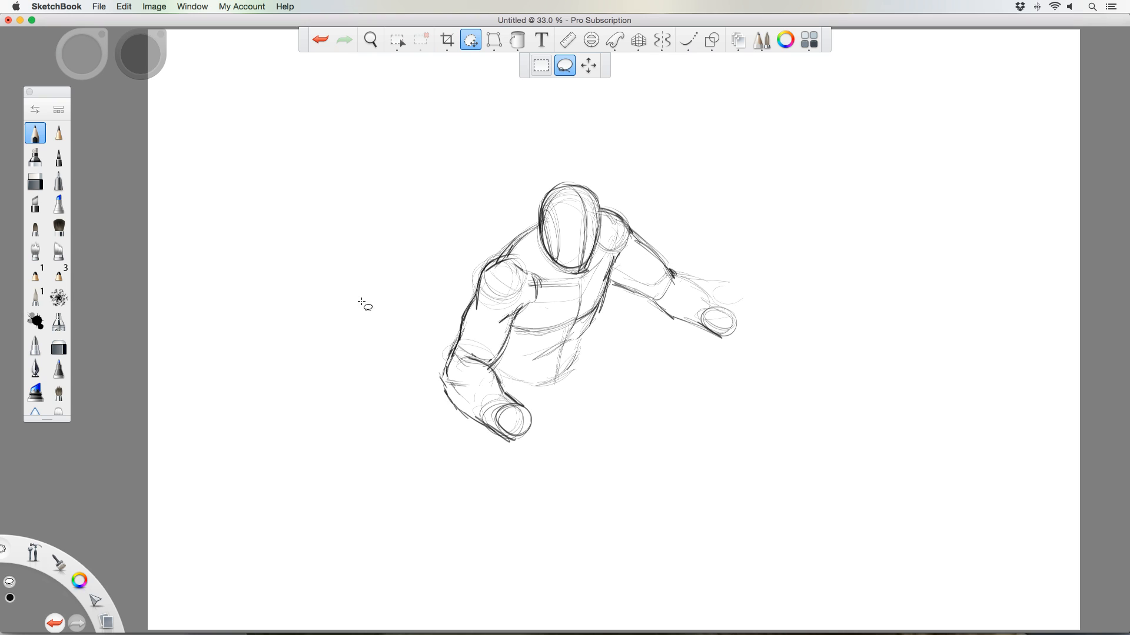
- Redraw the wrist, elbow and outer upper-arm contours of the bent arm with the pencil
click(40, 135)
mouse_move(497, 427)
mouse_down()
mouse_move(519, 437)
mouse_move(534, 415)
mouse_up()
drag(454, 385, 463, 395)
mouse_move(452, 381)
mouse_down()
mouse_move(475, 387)
mouse_move(482, 363)
mouse_move(471, 356)
mouse_move(468, 370)
mouse_move(491, 371)
mouse_move(476, 357)
mouse_move(485, 370)
mouse_up()
key(e)
key(e)
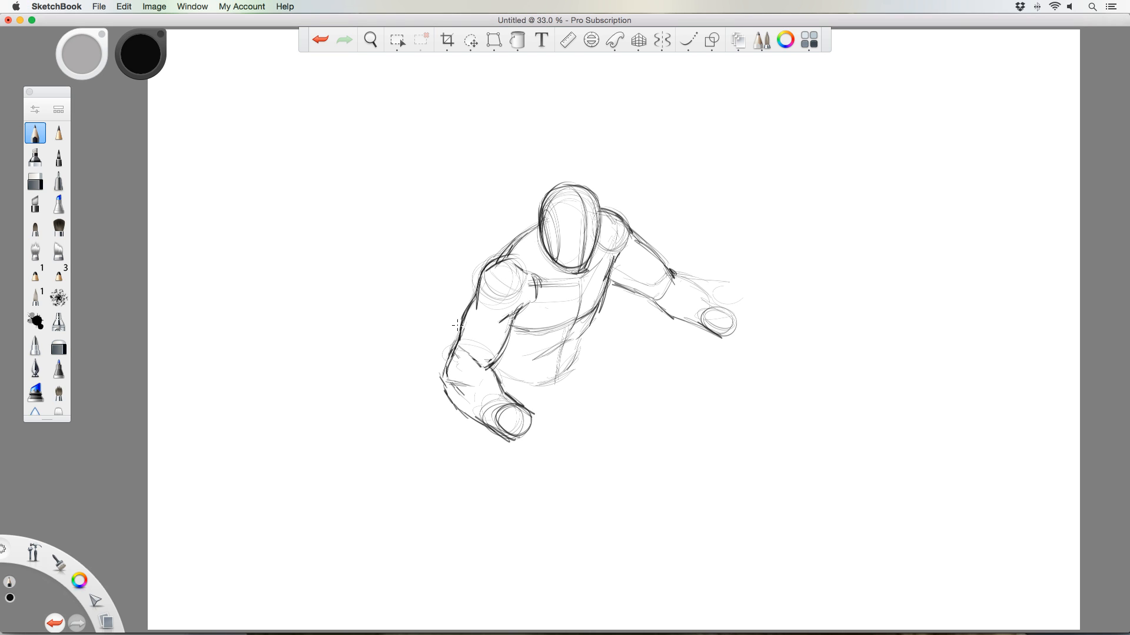
drag(462, 310, 460, 335)
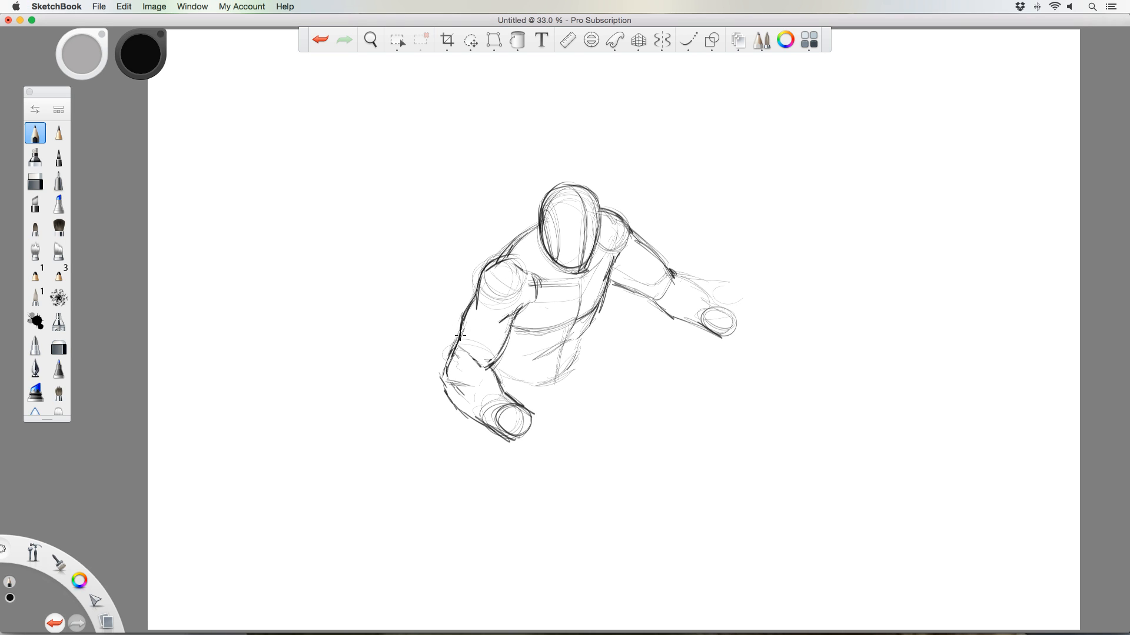
- Lasso the figure's head and move it slightly up from the shoulders
click(470, 40)
mouse_move(538, 232)
mouse_down()
mouse_move(535, 195)
mouse_move(566, 174)
mouse_move(593, 181)
mouse_move(595, 258)
mouse_move(537, 252)
mouse_up()
drag(438, 201, 438, 192)
click(465, 196)
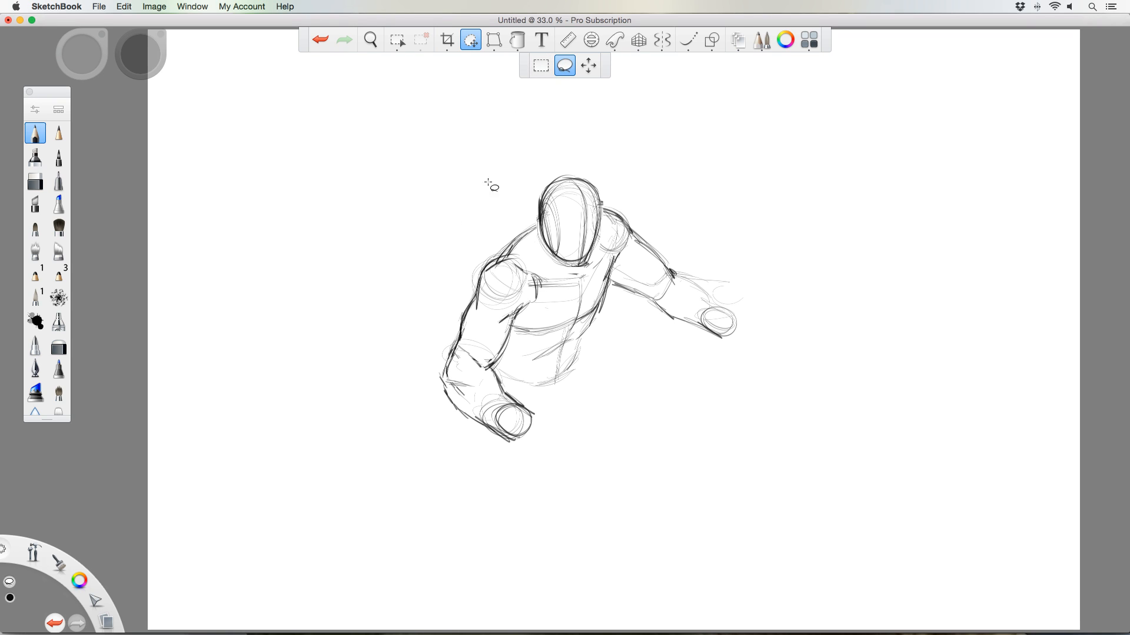
- Lasso the whole figure, enlarge it and reposition it near the upper middle of the canvas
mouse_move(491, 225)
mouse_down()
mouse_move(519, 172)
mouse_move(756, 376)
mouse_move(406, 321)
mouse_up()
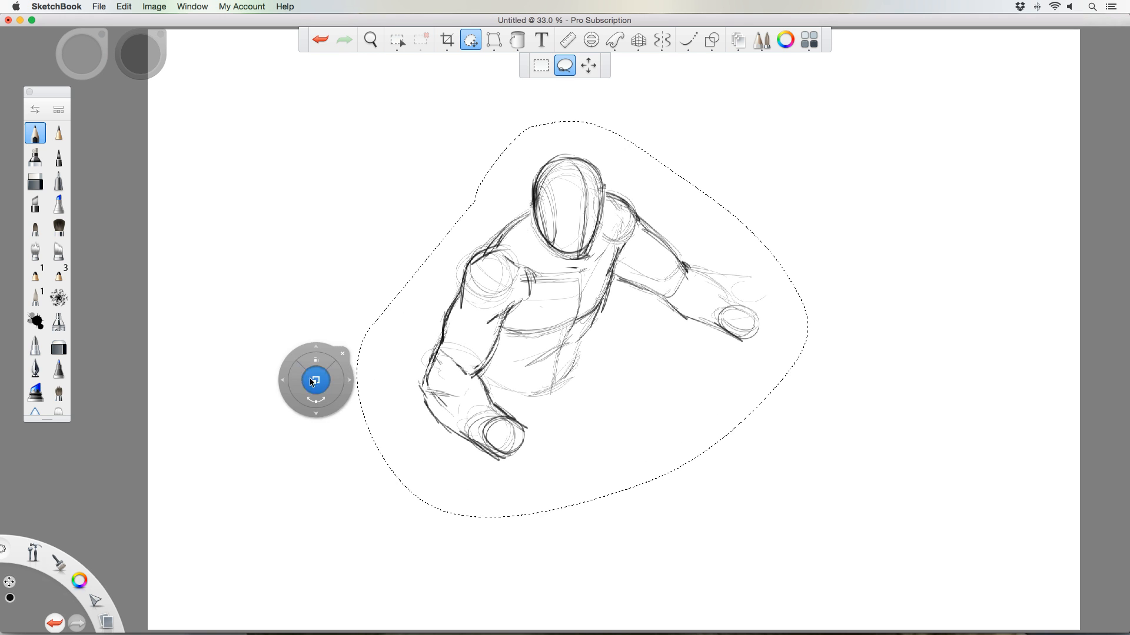
mouse_move(305, 368)
mouse_down()
mouse_move(304, 351)
mouse_move(355, 302)
mouse_move(404, 291)
mouse_up()
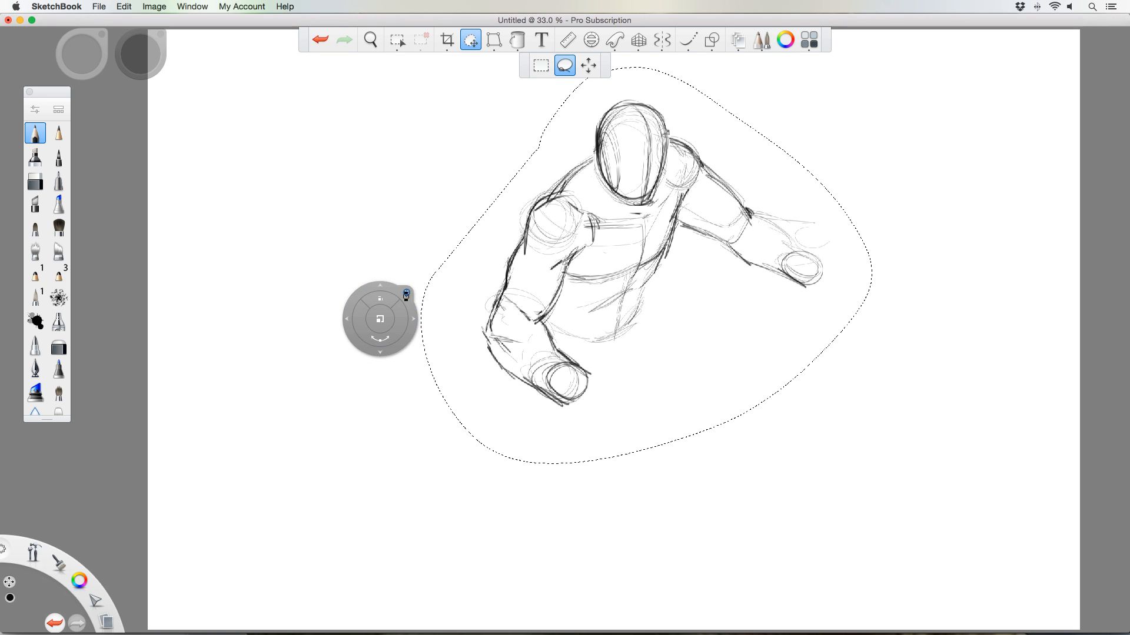
click(406, 293)
- Strengthen the waist lines and the outstretched arm's contours with the pencil, including its elbow and armpit
click(36, 133)
mouse_move(662, 259)
mouse_down()
mouse_move(590, 310)
mouse_move(575, 305)
mouse_move(630, 285)
mouse_move(612, 340)
mouse_up()
mouse_move(646, 287)
mouse_down()
mouse_move(623, 346)
mouse_move(590, 356)
mouse_move(555, 340)
mouse_move(618, 345)
mouse_up()
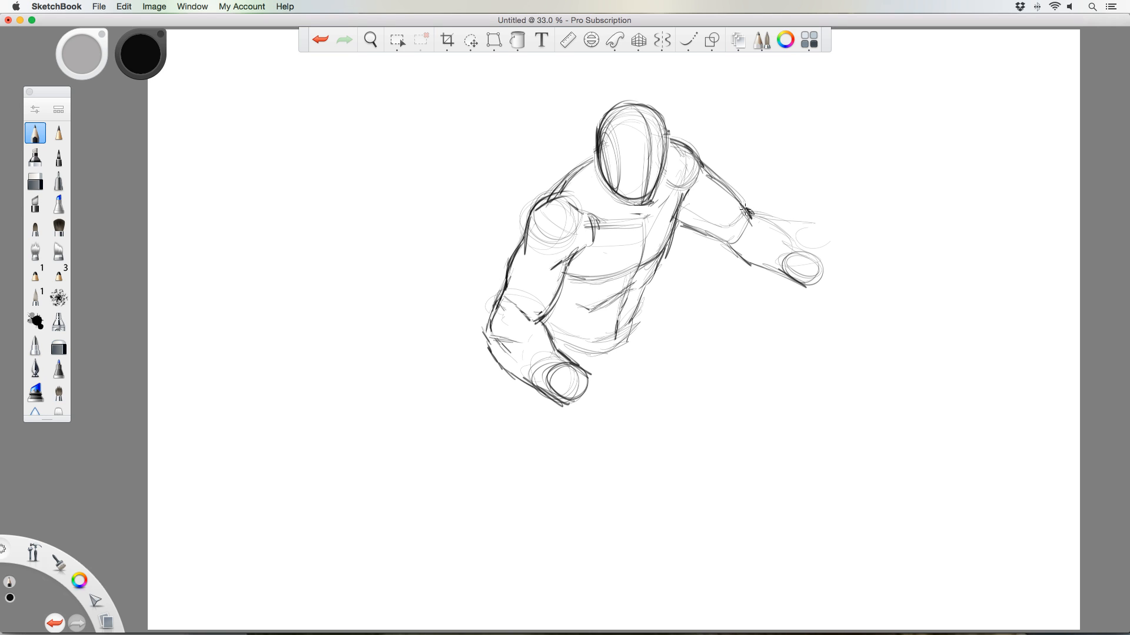
mouse_move(745, 210)
mouse_down()
mouse_move(825, 262)
mouse_move(744, 206)
mouse_move(763, 213)
mouse_up()
mouse_move(704, 172)
mouse_down()
mouse_move(742, 205)
mouse_move(739, 238)
mouse_up()
drag(685, 203, 697, 179)
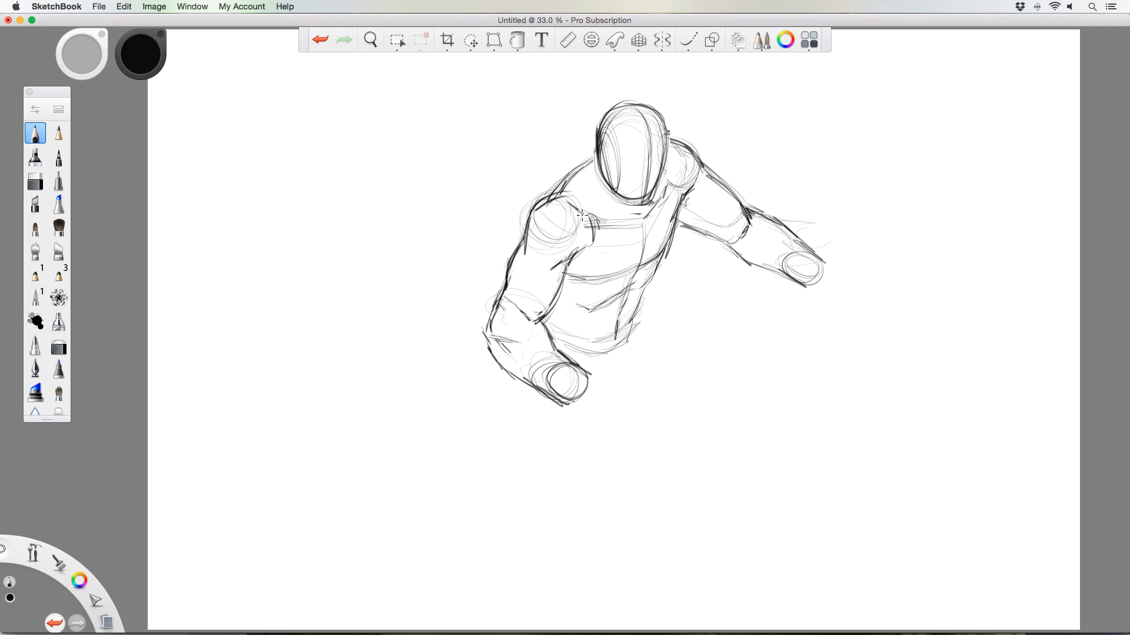
- Reinforce the head outline and add pencil strokes to the neck, chest centre line and bent arm
mouse_move(599, 153)
mouse_down()
mouse_move(636, 99)
mouse_move(666, 124)
mouse_up()
mouse_move(610, 187)
mouse_down()
mouse_move(633, 207)
mouse_move(650, 203)
mouse_up()
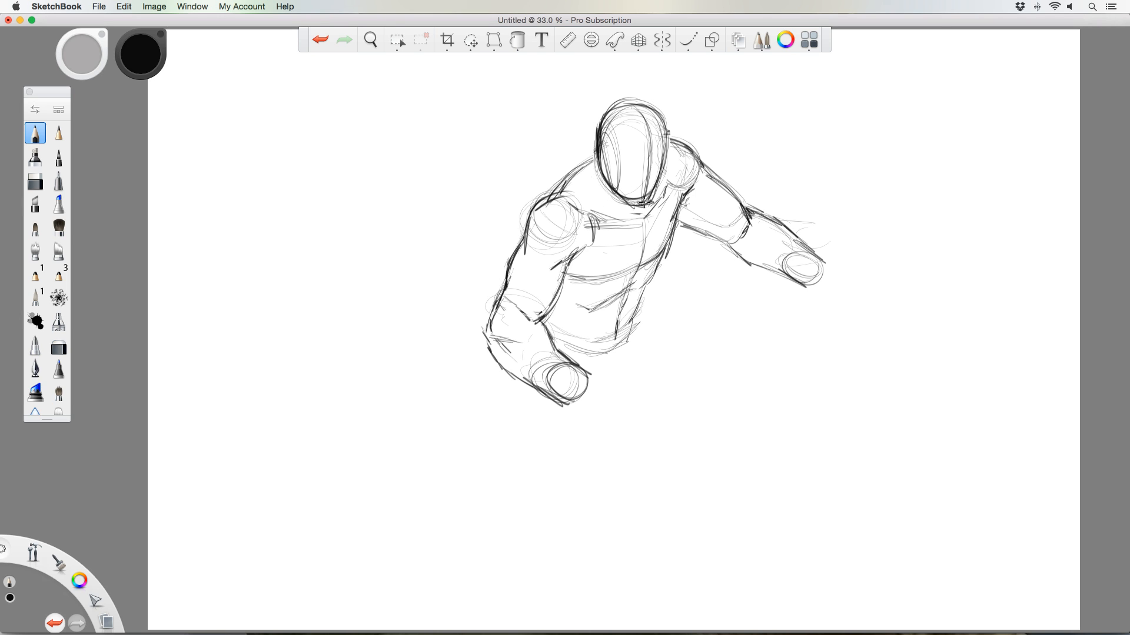
mouse_move(599, 150)
mouse_down()
mouse_move(575, 178)
mouse_move(596, 154)
mouse_move(559, 195)
mouse_up()
mouse_move(645, 213)
mouse_down()
mouse_move(635, 266)
mouse_move(558, 297)
mouse_move(537, 322)
mouse_up()
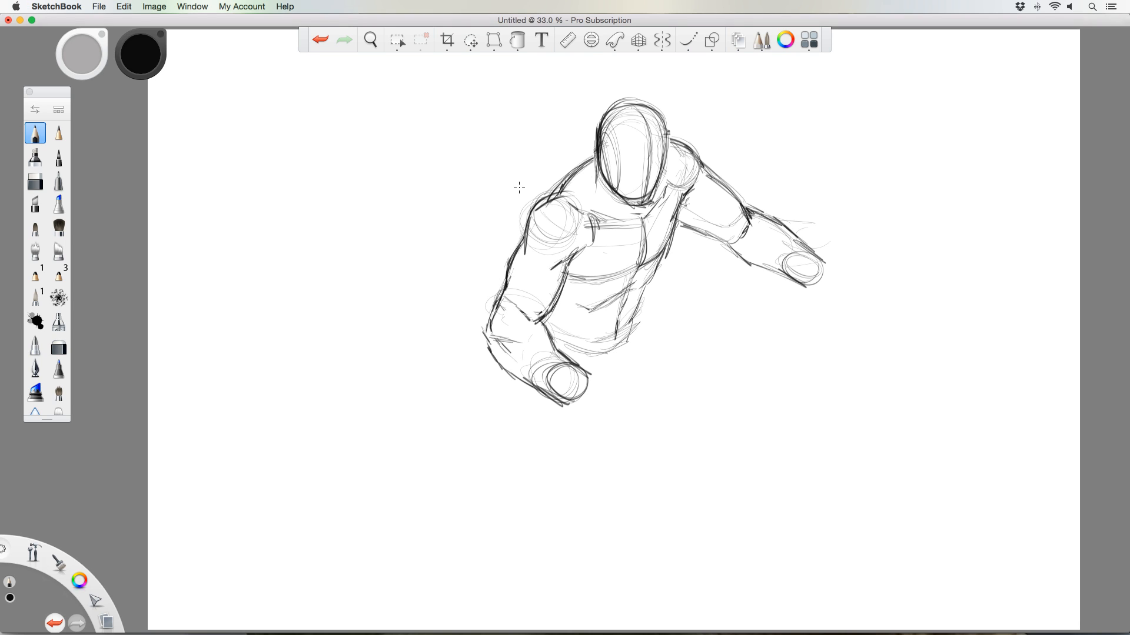
drag(531, 319, 579, 370)
mouse_move(594, 139)
mouse_down()
mouse_move(622, 109)
mouse_move(665, 116)
mouse_move(649, 104)
mouse_move(658, 107)
mouse_move(655, 195)
mouse_up()
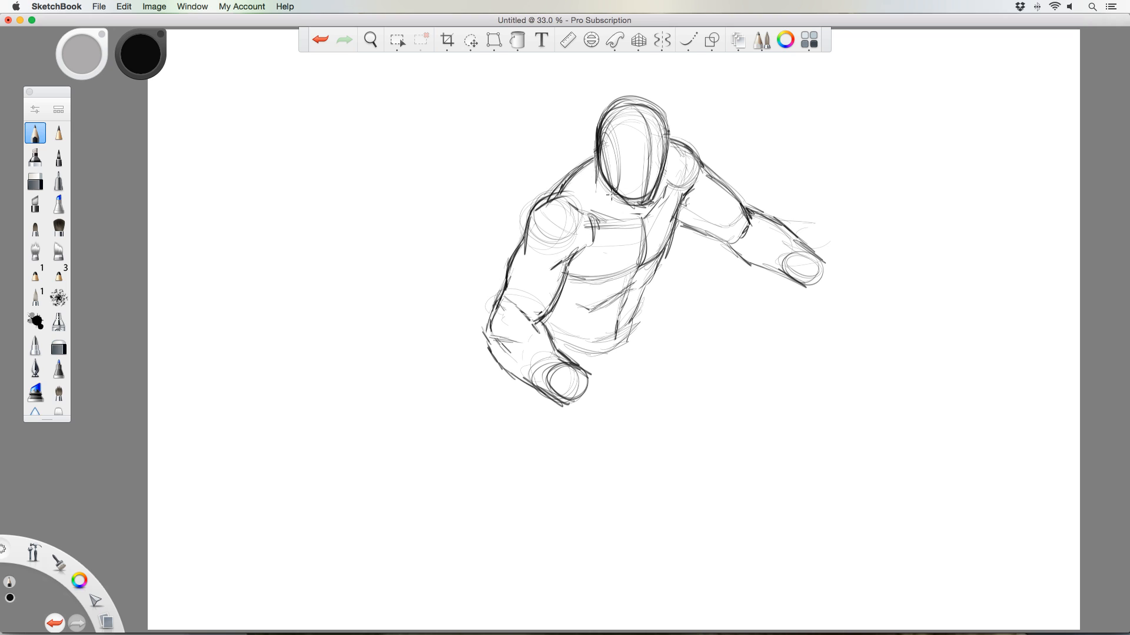
mouse_move(596, 131)
mouse_down()
mouse_move(606, 177)
mouse_move(613, 99)
mouse_move(667, 127)
mouse_up()
mouse_move(659, 181)
mouse_down()
mouse_move(646, 208)
mouse_move(601, 188)
mouse_move(641, 258)
mouse_move(622, 277)
mouse_move(579, 284)
mouse_up()
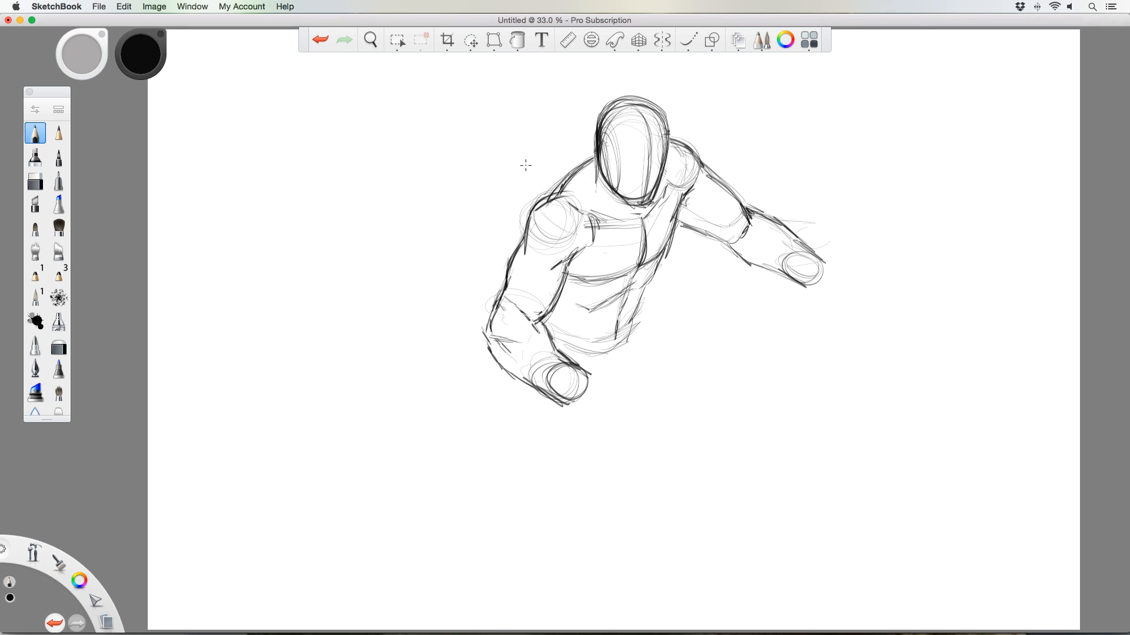
- Sketch a clenched fist with a thumb at the end of the outstretched arm
mouse_move(812, 267)
mouse_down()
mouse_move(843, 257)
mouse_move(829, 286)
mouse_move(838, 268)
mouse_move(852, 280)
mouse_move(837, 307)
mouse_move(815, 305)
mouse_move(805, 283)
mouse_move(827, 252)
mouse_up()
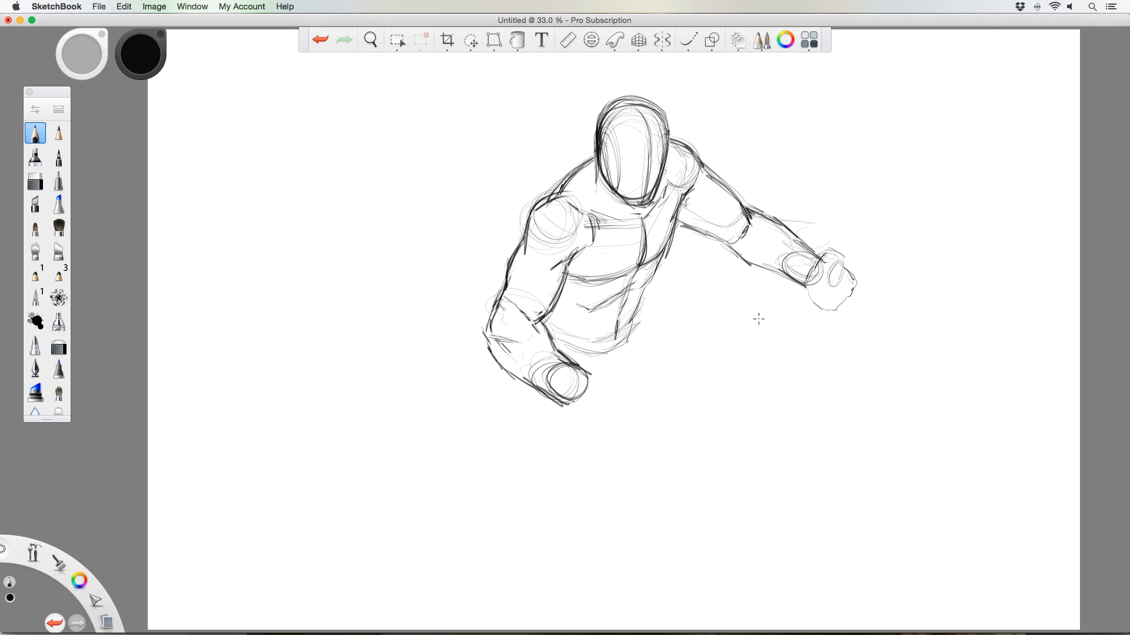
mouse_move(814, 262)
mouse_down()
mouse_move(830, 248)
mouse_move(849, 273)
mouse_move(831, 283)
mouse_up()
drag(772, 213, 794, 191)
mouse_move(763, 211)
mouse_down()
mouse_move(796, 179)
mouse_move(842, 178)
mouse_move(898, 242)
mouse_up()
mouse_move(779, 189)
mouse_down()
mouse_move(865, 182)
mouse_move(913, 272)
mouse_move(868, 371)
mouse_up()
drag(917, 259, 872, 379)
mouse_move(783, 215)
mouse_down()
mouse_move(842, 187)
mouse_move(860, 191)
mouse_move(918, 249)
mouse_move(872, 377)
mouse_up()
mouse_move(750, 266)
mouse_down()
mouse_move(774, 345)
mouse_move(854, 365)
mouse_up()
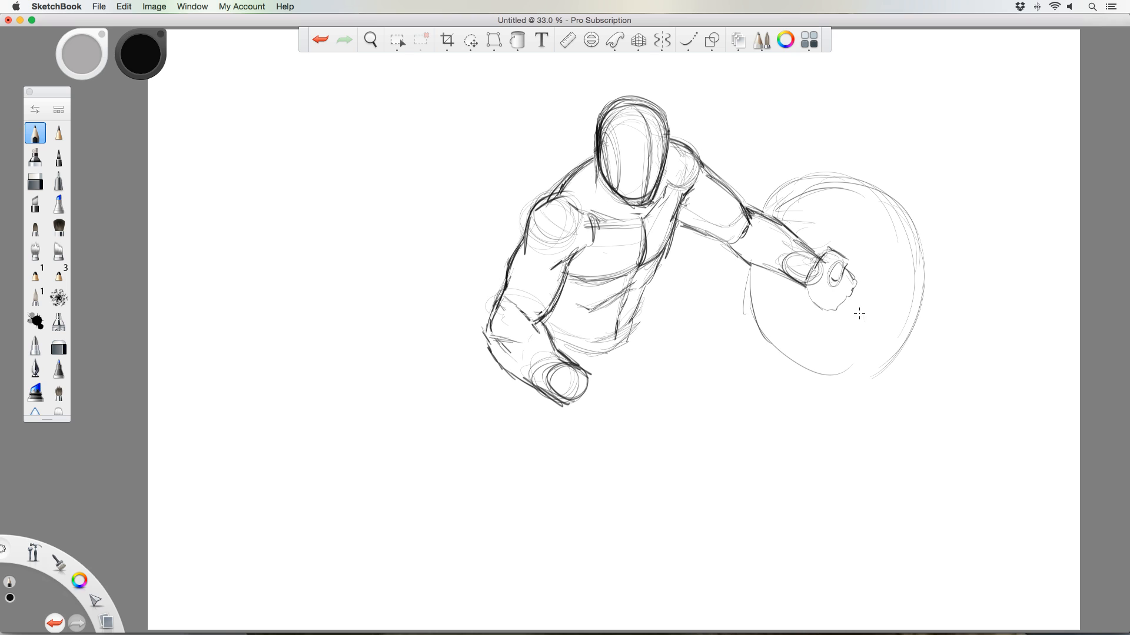
drag(748, 267, 799, 360)
key(super+z)
key(super+z)
key(super+z)
key(super+z)
key(super+z)
key(super+z)
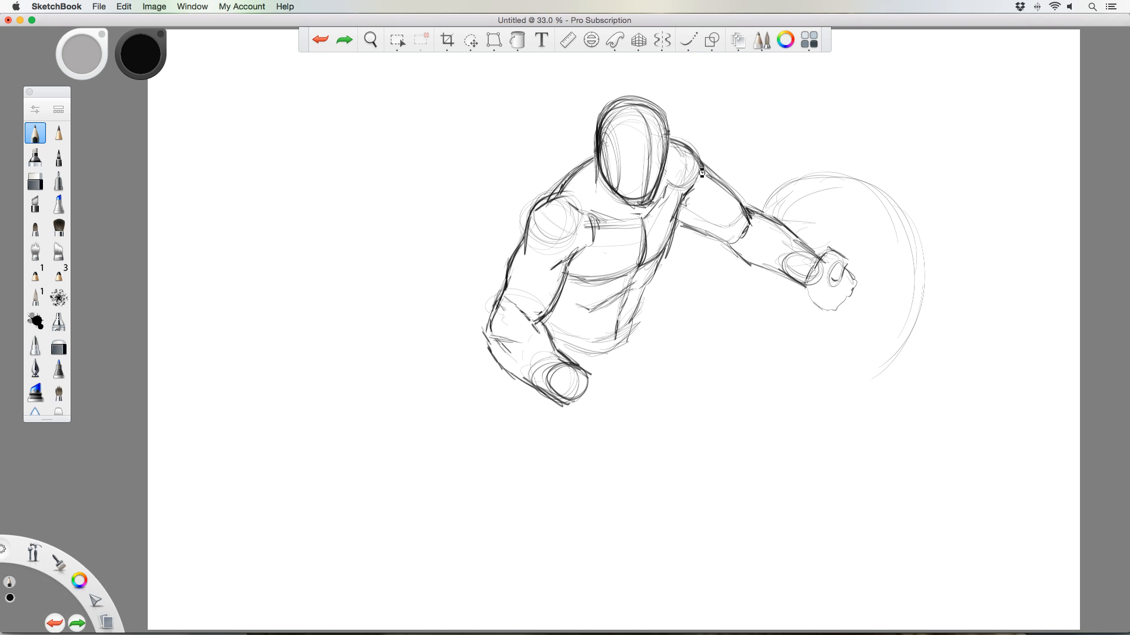
key(super+z)
key(super+z)
key(super+z)
key(super+z)
key(super+z)
key(super+z)
key(super+z)
key(super+z)
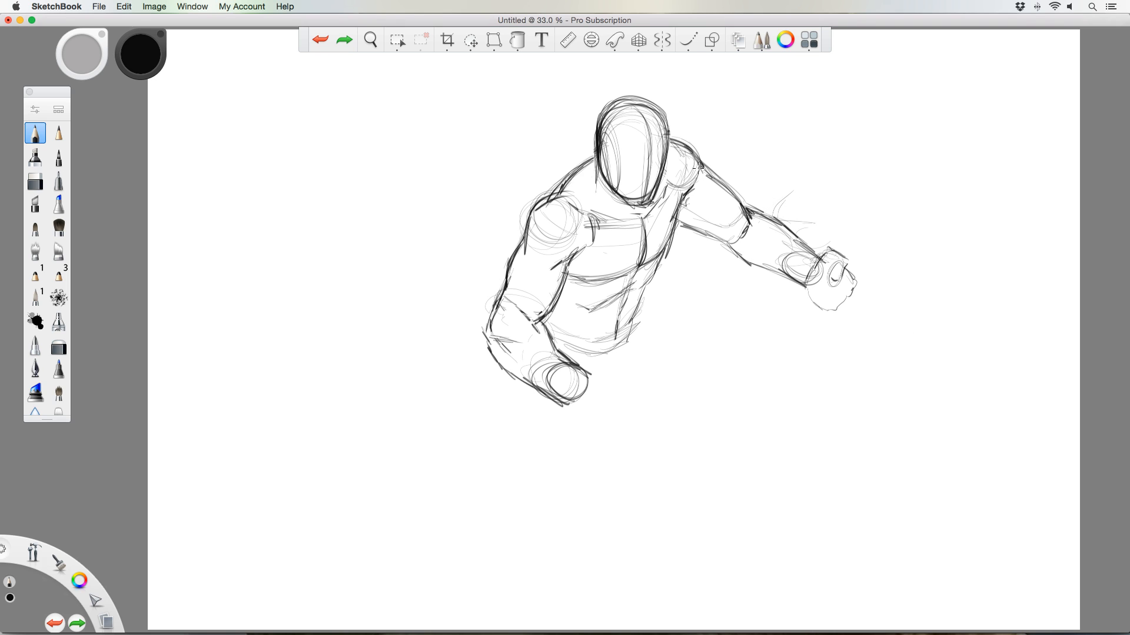
key(super+z)
- Sketch a large round shield behind the outstretched forearm and fist
mouse_move(736, 182)
mouse_down()
mouse_move(783, 158)
mouse_move(869, 217)
mouse_move(886, 274)
mouse_move(867, 315)
mouse_up()
mouse_move(879, 269)
mouse_down()
mouse_move(834, 277)
mouse_move(828, 353)
mouse_move(872, 271)
mouse_move(774, 352)
mouse_move(849, 328)
mouse_move(738, 331)
mouse_move(777, 357)
mouse_move(708, 243)
mouse_move(709, 298)
mouse_move(697, 261)
mouse_move(858, 326)
mouse_up()
mouse_move(735, 179)
mouse_down()
mouse_move(764, 165)
mouse_move(847, 173)
mouse_move(891, 283)
mouse_up()
mouse_move(865, 188)
mouse_down()
mouse_move(864, 320)
mouse_move(788, 366)
mouse_move(755, 356)
mouse_move(714, 316)
mouse_up()
drag(706, 233, 703, 287)
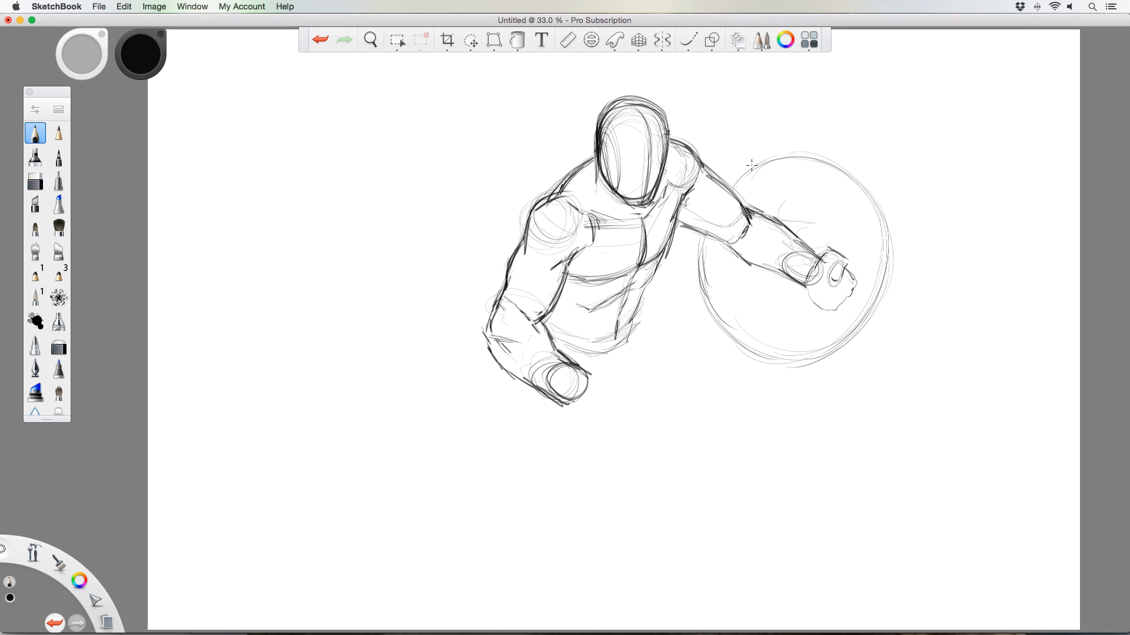
- Go over the round shield's rim with more pencil strokes and darken the outstretched arm's elbow crease
mouse_move(734, 187)
mouse_down()
mouse_move(729, 175)
mouse_move(765, 157)
mouse_move(848, 172)
mouse_move(885, 268)
mouse_up()
drag(877, 202, 851, 333)
drag(884, 277, 809, 360)
mouse_move(875, 312)
mouse_down()
mouse_move(857, 335)
mouse_move(756, 356)
mouse_move(717, 315)
mouse_up()
drag(696, 253, 715, 307)
drag(743, 238, 752, 217)
- Sketch the facial features inside the head oval with short strokes for the central ridge, eye and lower face
drag(596, 145, 601, 138)
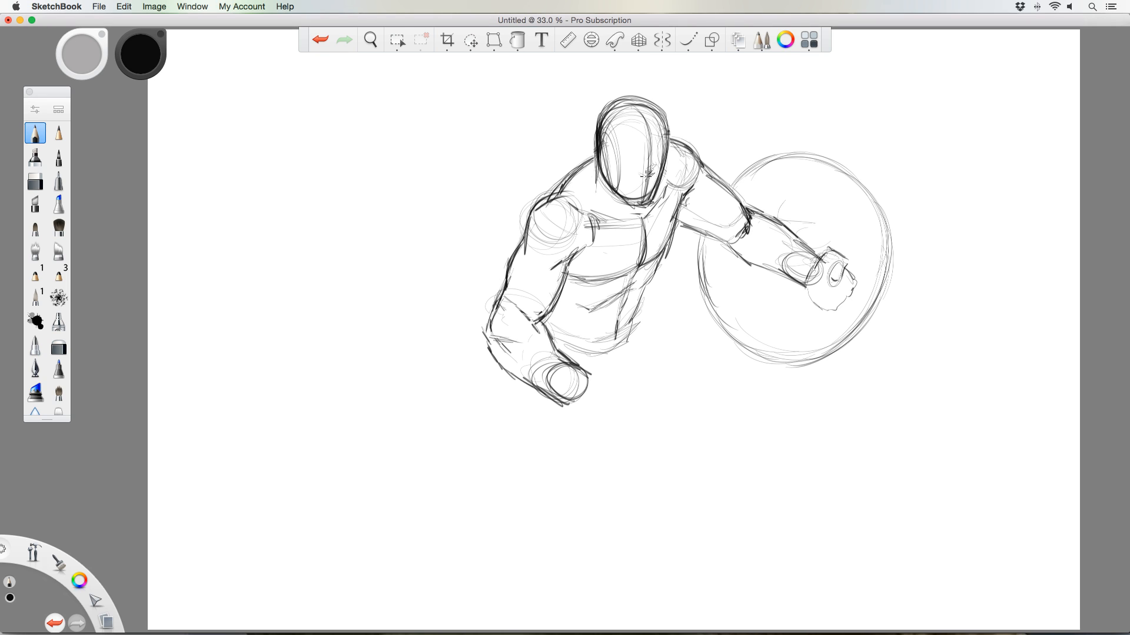
mouse_move(646, 177)
mouse_down()
mouse_move(625, 173)
mouse_move(637, 160)
mouse_move(622, 158)
mouse_up()
drag(623, 158, 626, 158)
drag(625, 157, 638, 163)
mouse_move(643, 131)
mouse_down()
mouse_move(637, 152)
mouse_move(657, 148)
mouse_move(654, 128)
mouse_move(635, 150)
mouse_up()
drag(640, 128, 632, 150)
- Draw the clenched hand at the end of the bent arm, with the thumb, finger block and lower edge
mouse_move(555, 383)
mouse_down()
mouse_move(579, 406)
mouse_move(579, 384)
mouse_move(596, 358)
mouse_move(602, 381)
mouse_move(599, 365)
mouse_up()
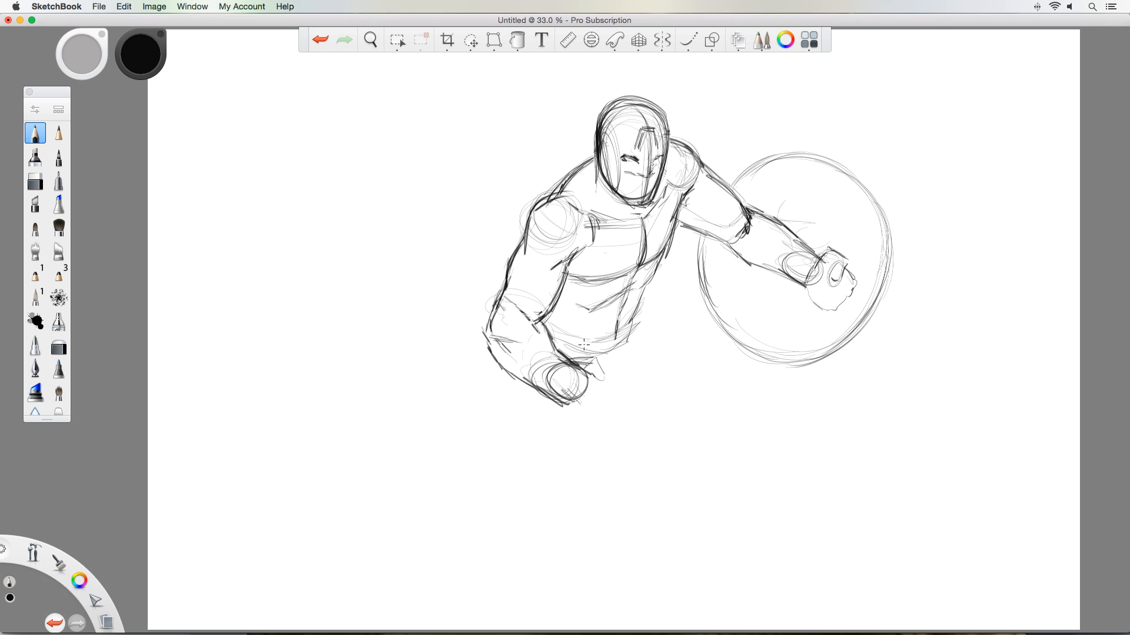
mouse_move(586, 371)
mouse_down()
mouse_move(609, 382)
mouse_move(567, 404)
mouse_move(593, 420)
mouse_move(614, 397)
mouse_move(596, 382)
mouse_up()
drag(579, 380, 564, 395)
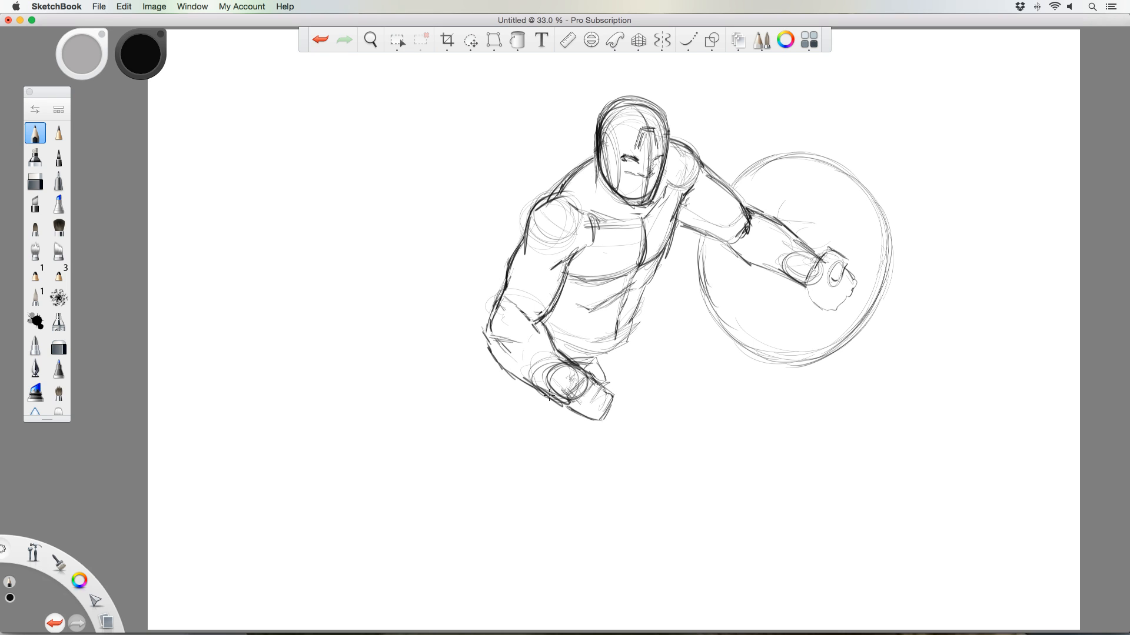
drag(549, 395, 592, 419)
mouse_move(564, 364)
mouse_down()
mouse_move(590, 357)
mouse_move(605, 380)
mouse_move(590, 371)
mouse_up()
drag(584, 358, 562, 360)
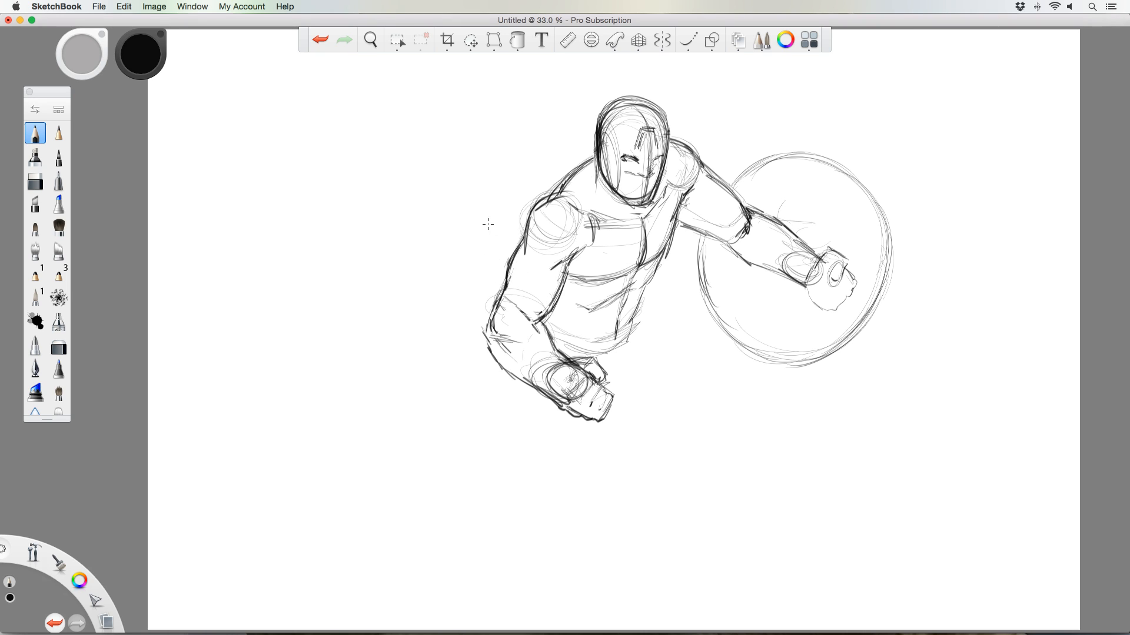
- Touch up the bent forearm, then lasso the whole shield figure, scale it down and move it toward the page's upper-right corner
mouse_move(502, 329)
mouse_down()
mouse_move(525, 316)
mouse_move(514, 301)
mouse_move(540, 339)
mouse_up()
click(470, 39)
mouse_move(525, 145)
mouse_down()
mouse_move(755, 78)
mouse_move(606, 469)
mouse_move(432, 207)
mouse_move(465, 174)
mouse_up()
mouse_move(373, 268)
mouse_down()
mouse_move(338, 284)
mouse_move(588, 173)
mouse_move(574, 147)
mouse_up()
key(Escape)
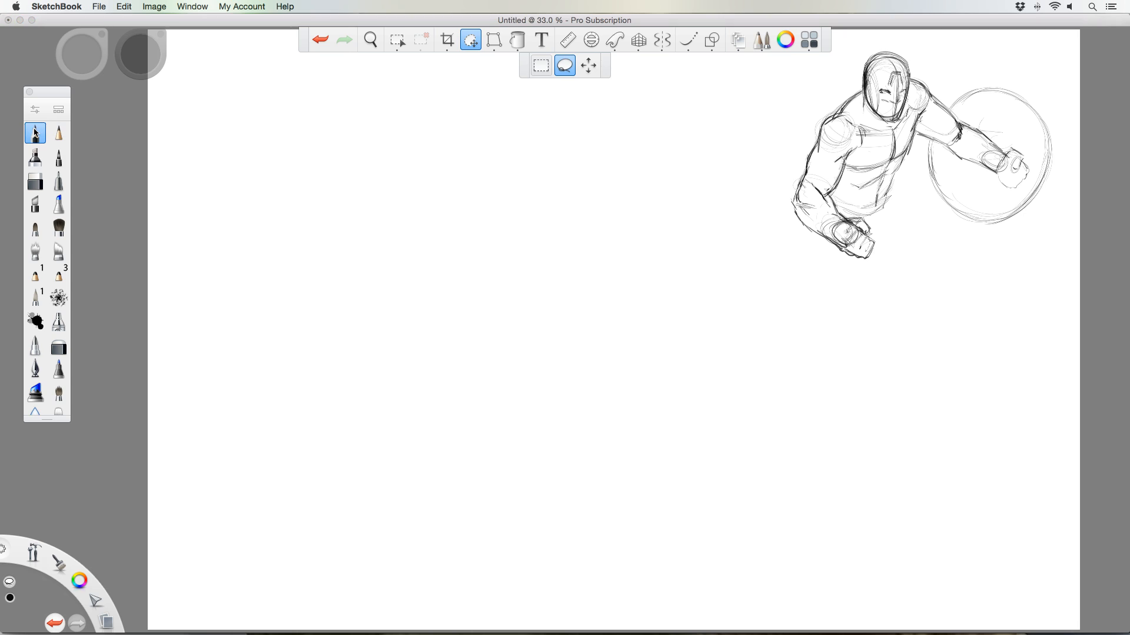
- Pencil in the top of the raised thigh and the supporting leg's thigh with its round knee
click(36, 133)
drag(894, 203, 983, 262)
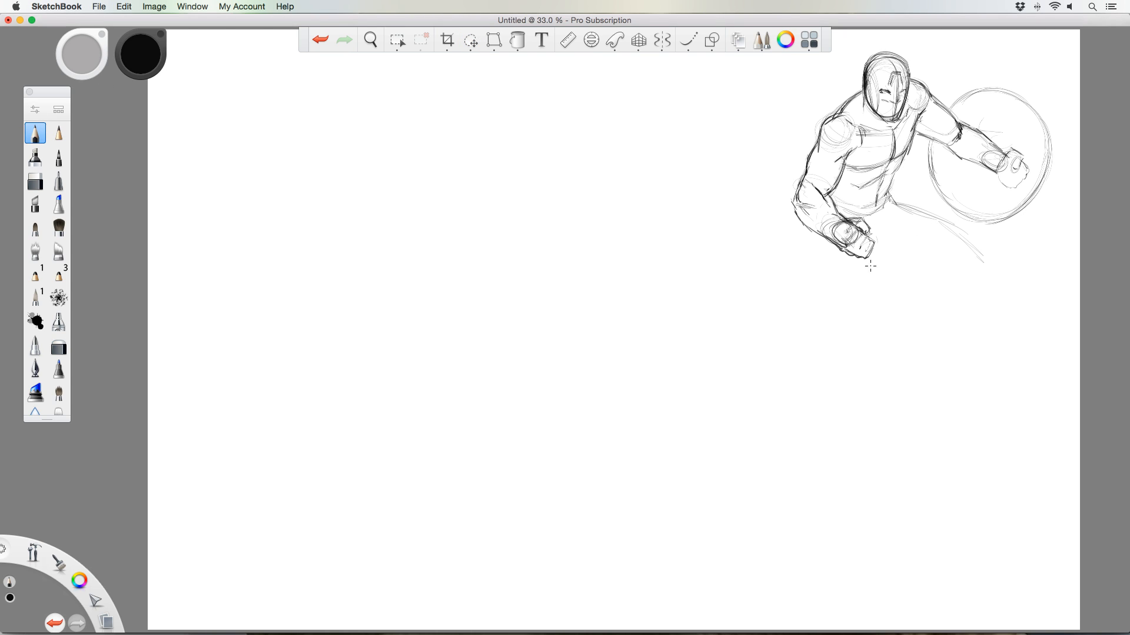
mouse_move(870, 266)
mouse_down()
mouse_move(865, 316)
mouse_move(842, 312)
mouse_move(821, 278)
mouse_move(819, 244)
mouse_move(845, 315)
mouse_move(876, 316)
mouse_move(882, 239)
mouse_move(903, 213)
mouse_move(980, 275)
mouse_up()
mouse_move(881, 293)
mouse_down()
mouse_move(873, 335)
mouse_move(854, 312)
mouse_up()
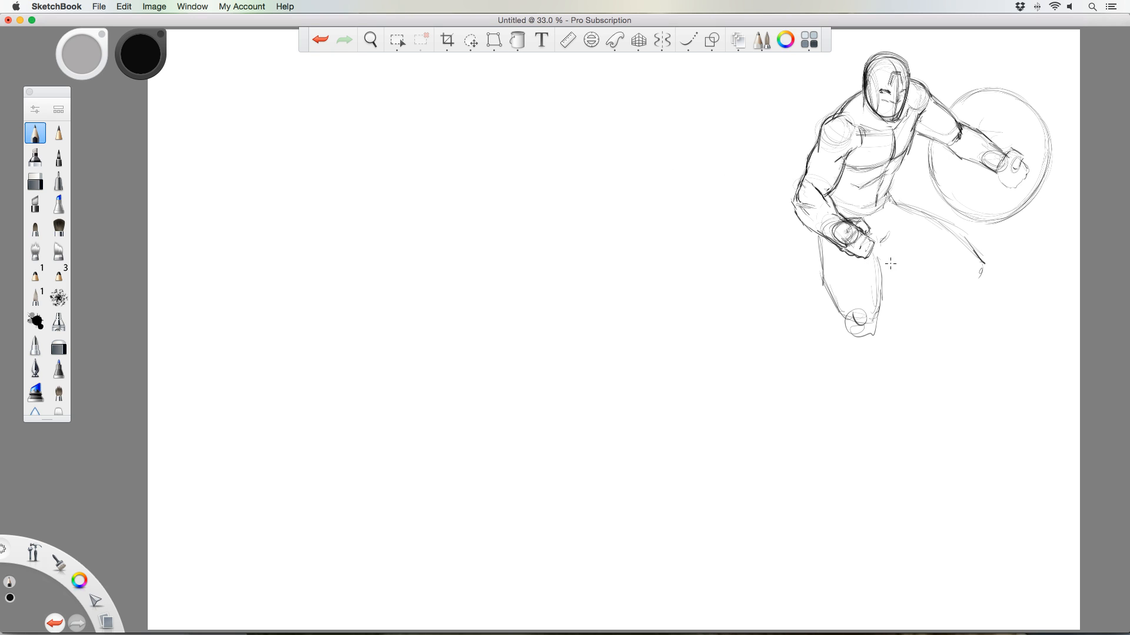
- Sketch the underside of the raised thigh and both lower legs down to the ankles, strengthening the calf contours
mouse_move(893, 257)
mouse_down()
mouse_move(975, 283)
mouse_move(940, 279)
mouse_move(937, 319)
mouse_up()
drag(977, 281, 954, 324)
mouse_move(962, 321)
mouse_down()
mouse_move(936, 353)
mouse_move(931, 331)
mouse_move(924, 366)
mouse_up()
mouse_move(849, 328)
mouse_down()
mouse_move(832, 388)
mouse_move(875, 349)
mouse_move(853, 405)
mouse_move(842, 378)
mouse_move(836, 412)
mouse_up()
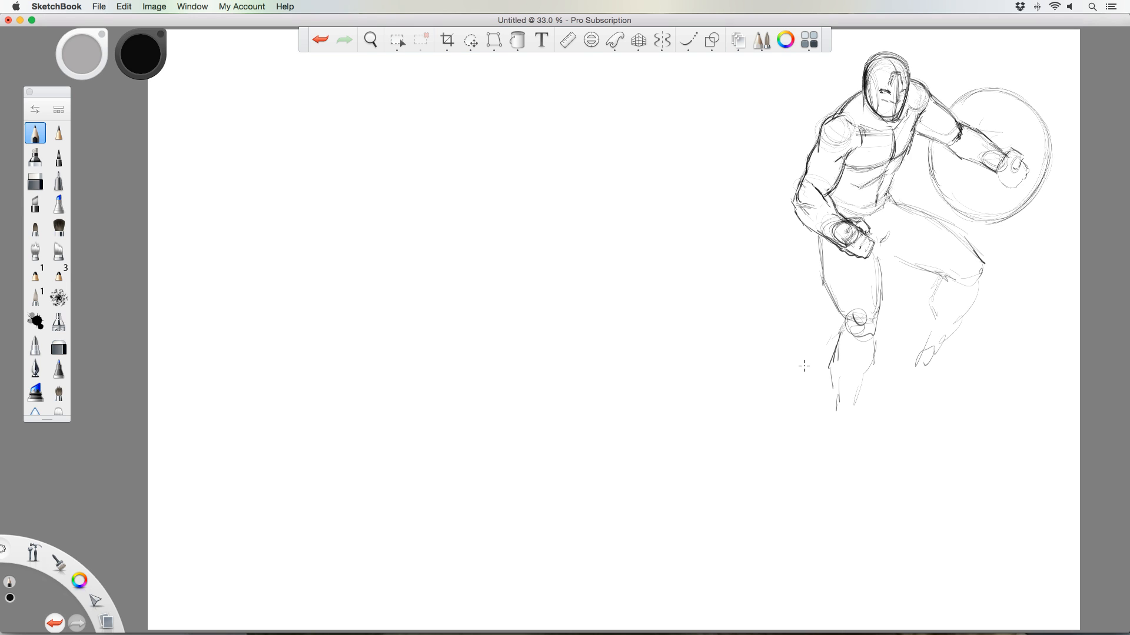
mouse_move(841, 374)
mouse_down()
mouse_move(837, 416)
mouse_move(857, 391)
mouse_move(846, 419)
mouse_up()
drag(879, 278, 876, 307)
mouse_move(940, 279)
mouse_down()
mouse_move(931, 307)
mouse_move(970, 306)
mouse_move(938, 363)
mouse_move(925, 349)
mouse_up()
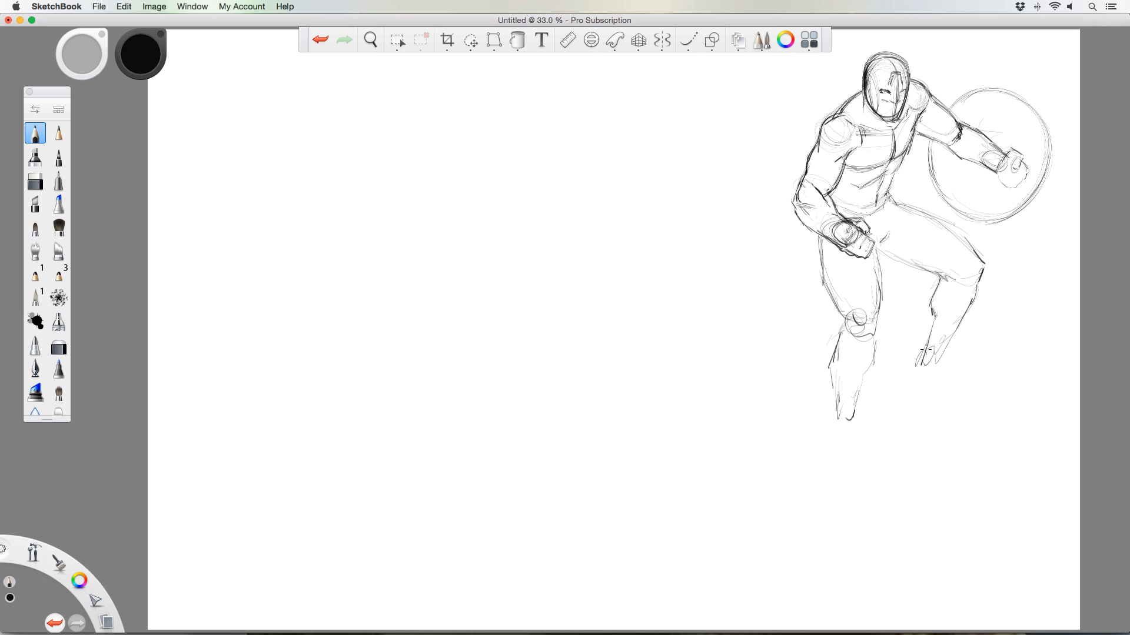
- Lasso the shield with its outstretched forearm and shift it slightly closer to the shield figure's body
click(471, 40)
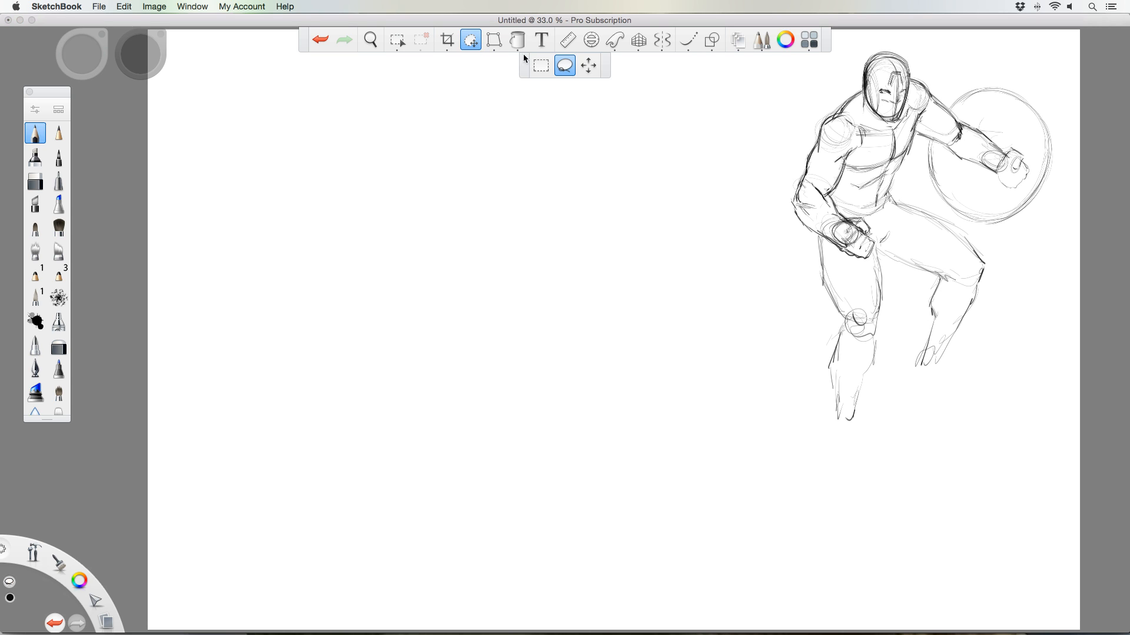
mouse_move(921, 130)
mouse_down()
mouse_move(988, 70)
mouse_move(991, 246)
mouse_move(917, 156)
mouse_move(919, 138)
mouse_up()
mouse_move(716, 163)
mouse_down()
mouse_move(732, 131)
mouse_move(716, 122)
mouse_up()
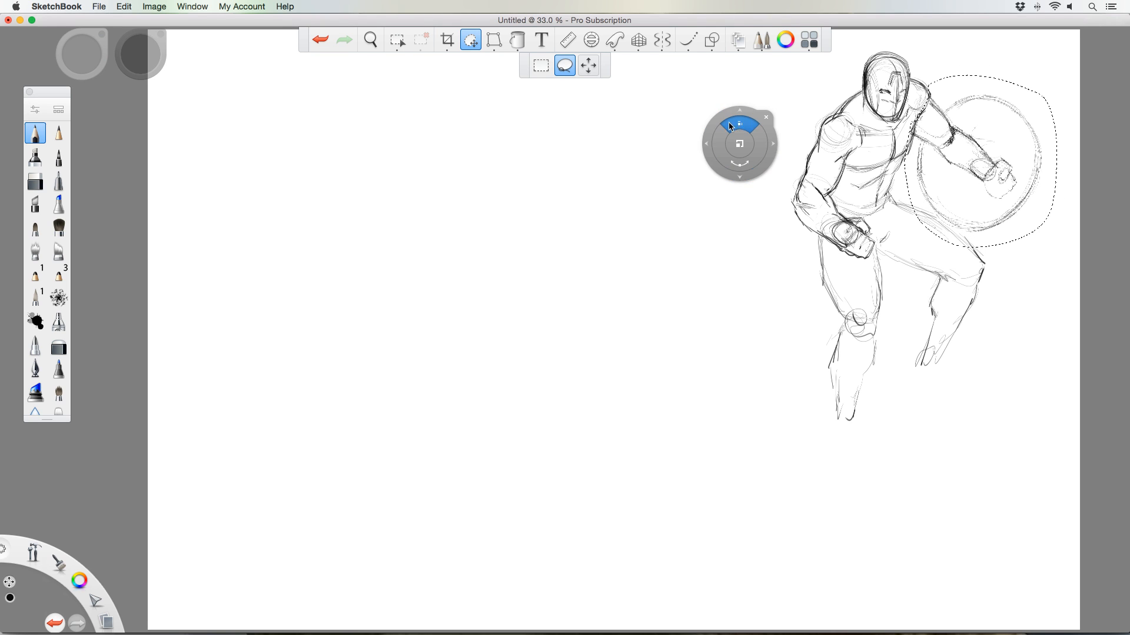
click(767, 116)
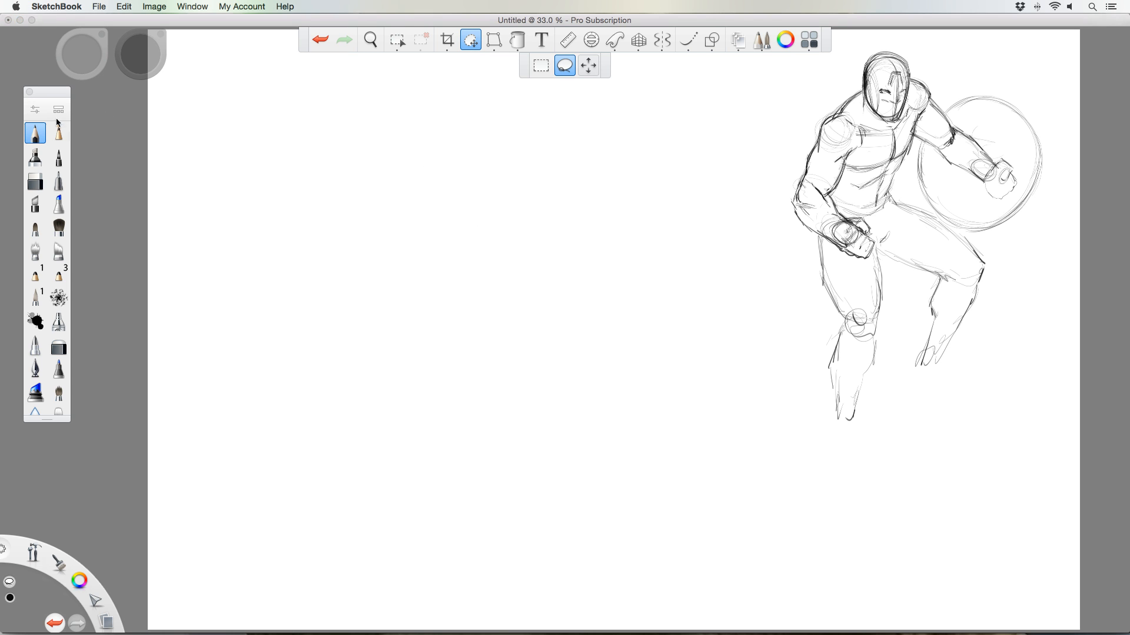
click(37, 134)
- Scale the whole shield figure down further and move it into the page's upper-right corner
click(471, 40)
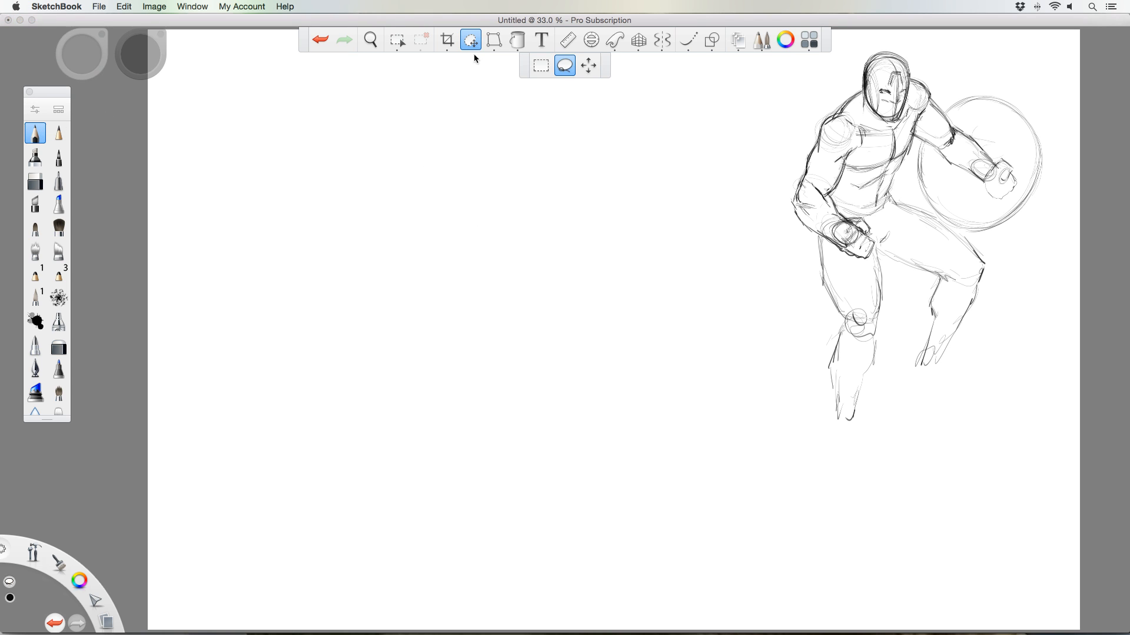
click(588, 68)
mouse_move(641, 223)
mouse_down()
mouse_move(580, 238)
mouse_move(630, 230)
mouse_move(624, 236)
mouse_move(703, 170)
mouse_move(774, 147)
mouse_up()
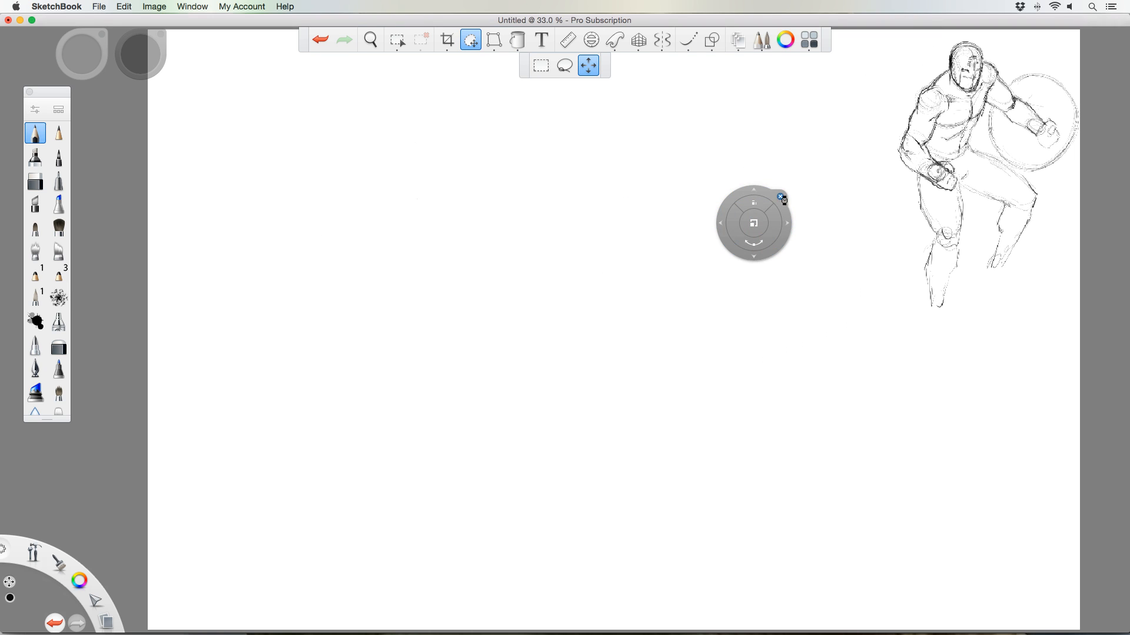
- Start a second figure mid-page in pencil with a head oval, sloping shoulder line and rounded torso
click(36, 129)
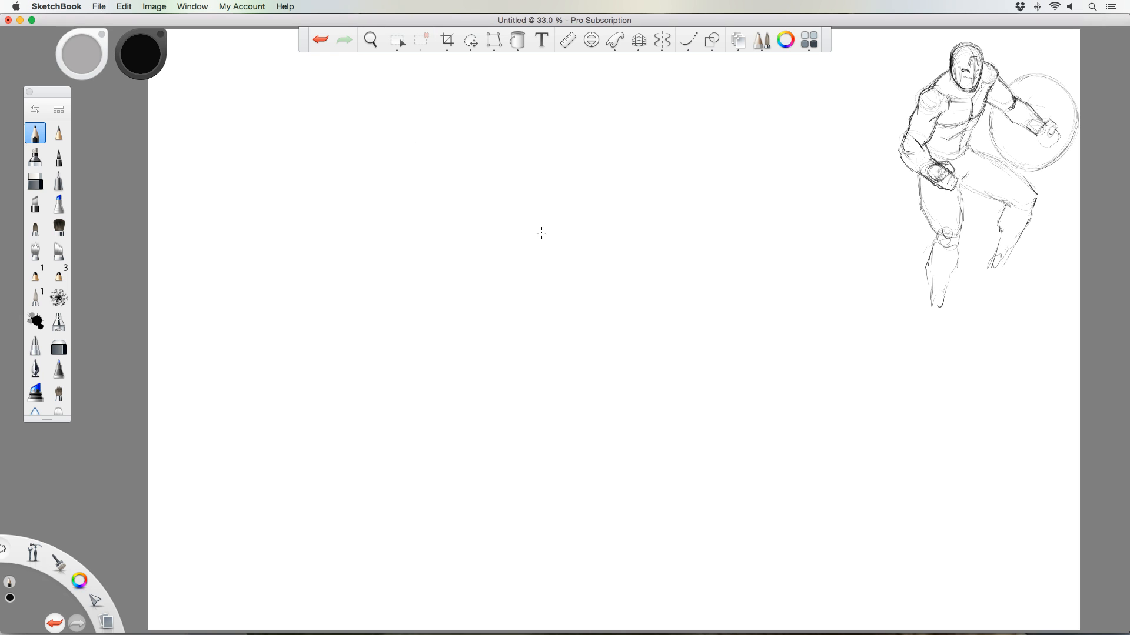
mouse_move(565, 254)
mouse_down()
mouse_move(579, 217)
mouse_move(558, 206)
mouse_move(544, 233)
mouse_move(566, 258)
mouse_move(576, 251)
mouse_move(531, 223)
mouse_move(565, 217)
mouse_move(525, 234)
mouse_up()
drag(584, 210, 623, 247)
mouse_move(523, 254)
mouse_down()
mouse_move(573, 309)
mouse_move(555, 309)
mouse_move(539, 281)
mouse_up()
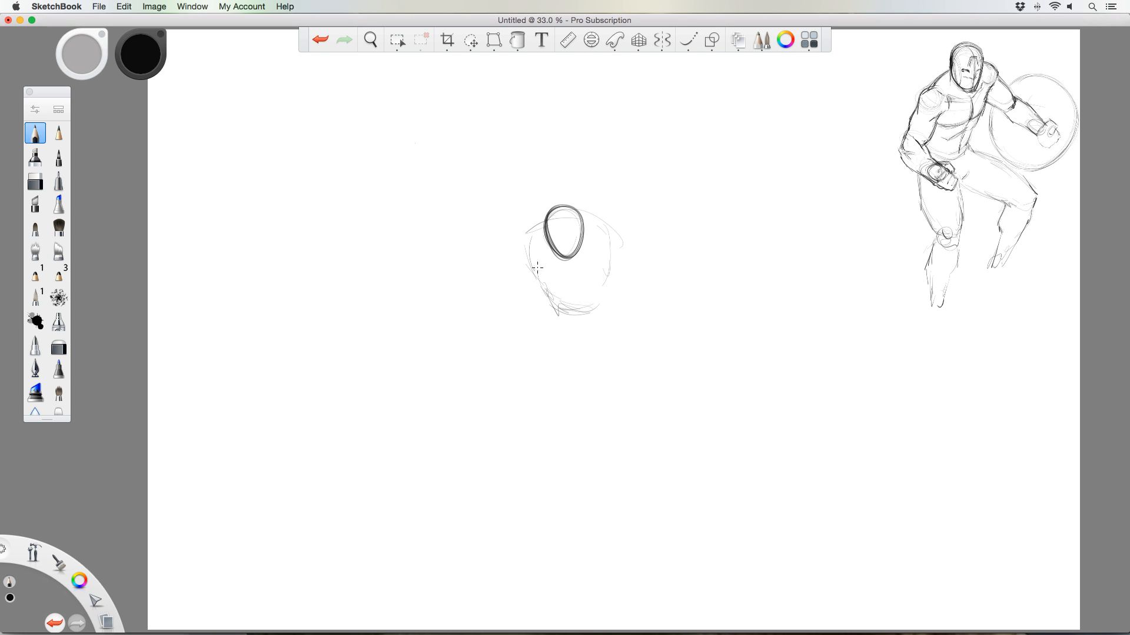
drag(531, 235, 536, 272)
- Sketch the second figure's bent arm with shoulder and elbow circles, the chest curve, and the other arm reaching outward
mouse_move(588, 218)
mouse_down()
mouse_move(617, 238)
mouse_move(599, 247)
mouse_move(605, 231)
mouse_move(612, 245)
mouse_move(621, 234)
mouse_move(625, 257)
mouse_move(597, 247)
mouse_move(616, 246)
mouse_move(654, 292)
mouse_move(635, 319)
mouse_move(613, 311)
mouse_move(613, 330)
mouse_move(632, 284)
mouse_move(646, 312)
mouse_move(599, 320)
mouse_move(618, 285)
mouse_move(606, 262)
mouse_move(621, 236)
mouse_move(653, 288)
mouse_up()
mouse_move(623, 240)
mouse_down()
mouse_move(591, 226)
mouse_move(522, 234)
mouse_move(520, 256)
mouse_move(577, 289)
mouse_move(544, 275)
mouse_move(553, 297)
mouse_move(595, 312)
mouse_move(563, 302)
mouse_move(577, 310)
mouse_up()
drag(537, 226, 521, 242)
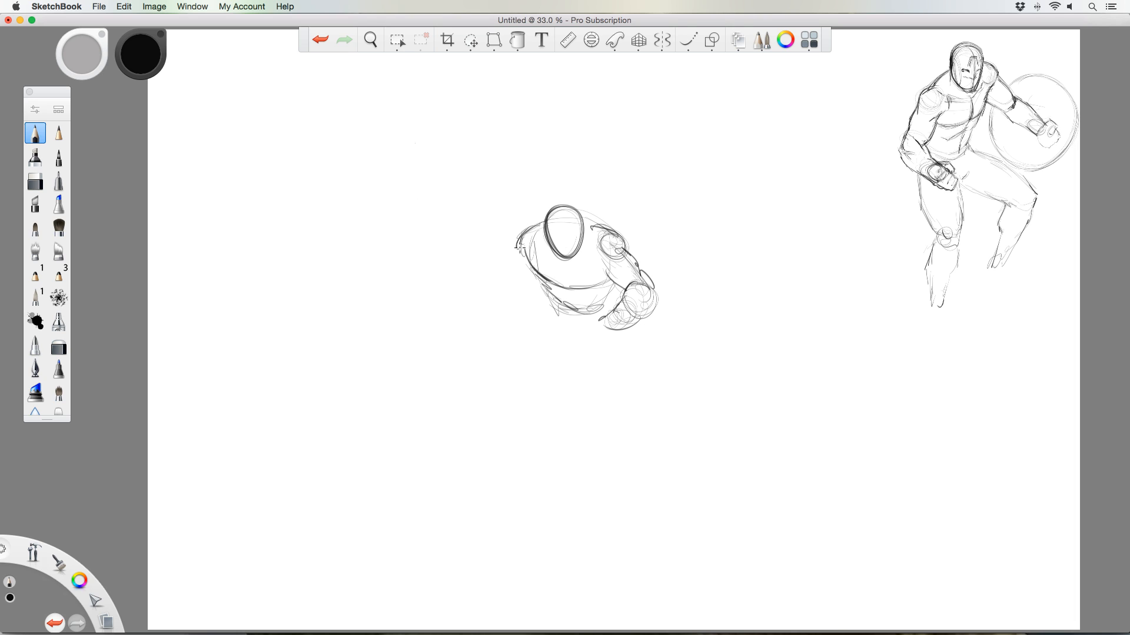
drag(522, 235, 552, 203)
mouse_move(484, 236)
mouse_down()
mouse_move(564, 198)
mouse_move(517, 211)
mouse_move(487, 250)
mouse_move(510, 243)
mouse_move(553, 198)
mouse_move(565, 201)
mouse_move(486, 233)
mouse_move(468, 268)
mouse_up()
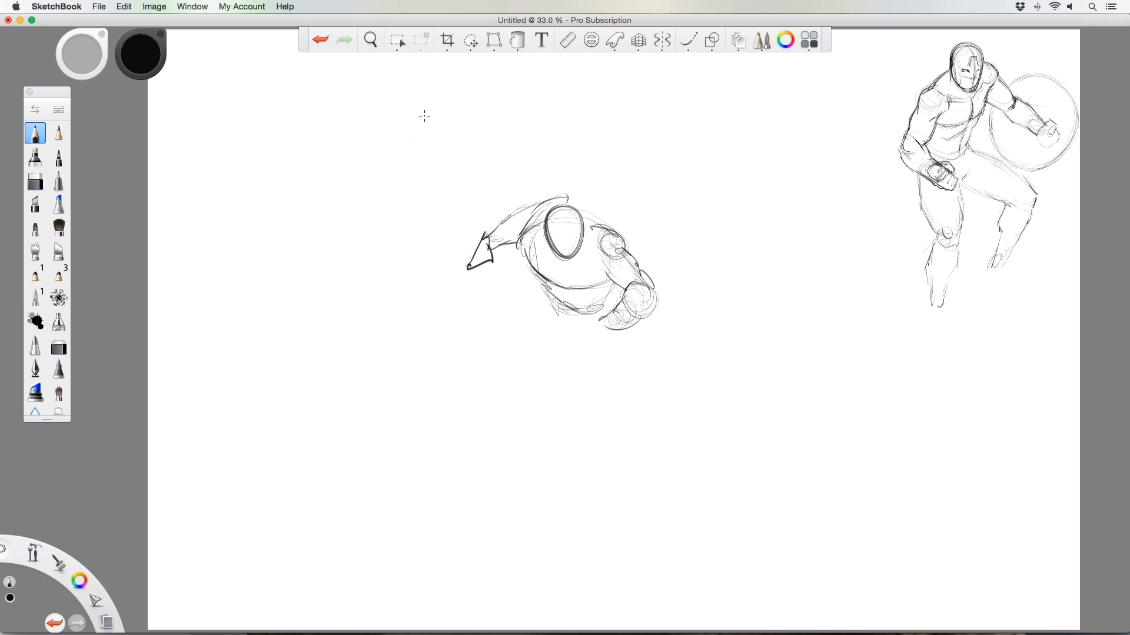
- Draw the bent arm's fist at the waist and sketch both thighs spread in a wide stance
mouse_move(565, 293)
mouse_down()
mouse_move(605, 322)
mouse_move(584, 329)
mouse_move(601, 344)
mouse_move(588, 332)
mouse_move(615, 307)
mouse_move(638, 298)
mouse_move(646, 316)
mouse_move(597, 328)
mouse_move(555, 308)
mouse_move(542, 343)
mouse_up()
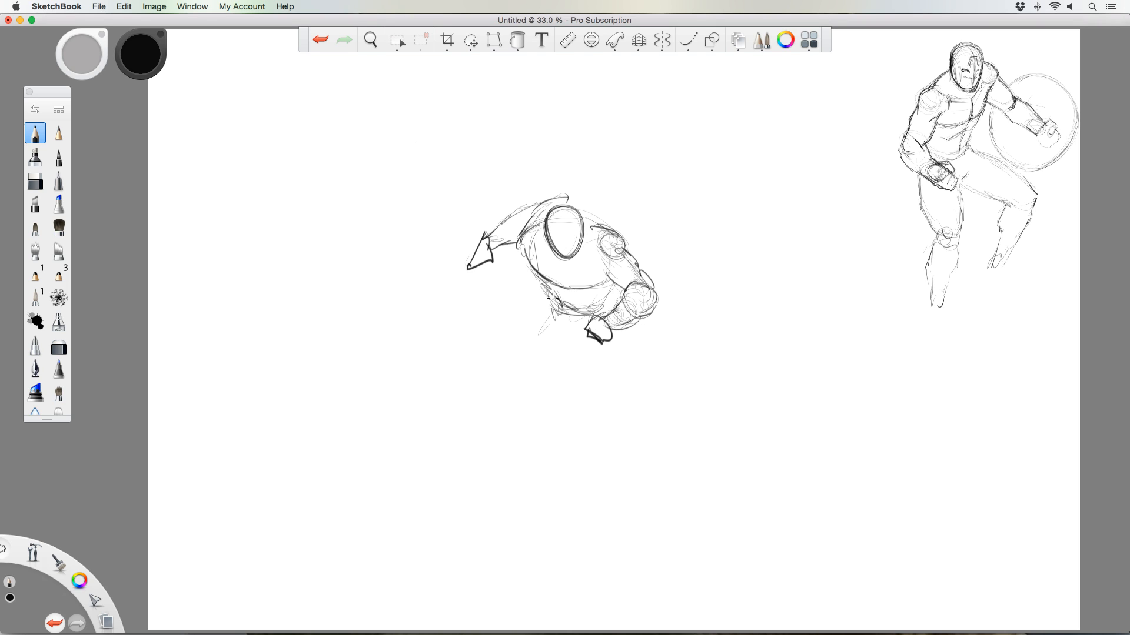
mouse_move(552, 299)
mouse_down()
mouse_move(499, 376)
mouse_move(512, 387)
mouse_move(557, 346)
mouse_move(530, 332)
mouse_move(591, 365)
mouse_move(580, 346)
mouse_move(627, 406)
mouse_up()
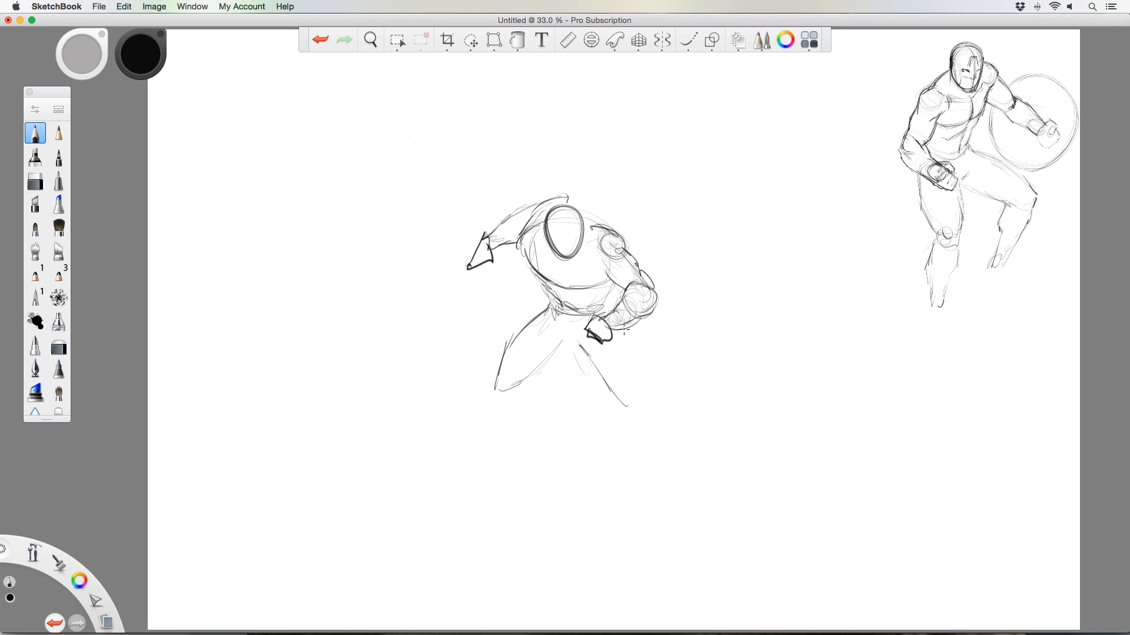
mouse_move(627, 333)
mouse_down()
mouse_move(646, 379)
mouse_move(639, 410)
mouse_move(628, 407)
mouse_up()
- Add circular knees and tapering lower legs to the wide-stance figure
mouse_move(505, 374)
mouse_down()
mouse_move(486, 403)
mouse_move(498, 374)
mouse_move(467, 415)
mouse_move(490, 417)
mouse_move(445, 461)
mouse_up()
drag(444, 430, 440, 465)
mouse_move(638, 406)
mouse_down()
mouse_move(656, 426)
mouse_move(628, 412)
mouse_move(647, 387)
mouse_move(672, 461)
mouse_up()
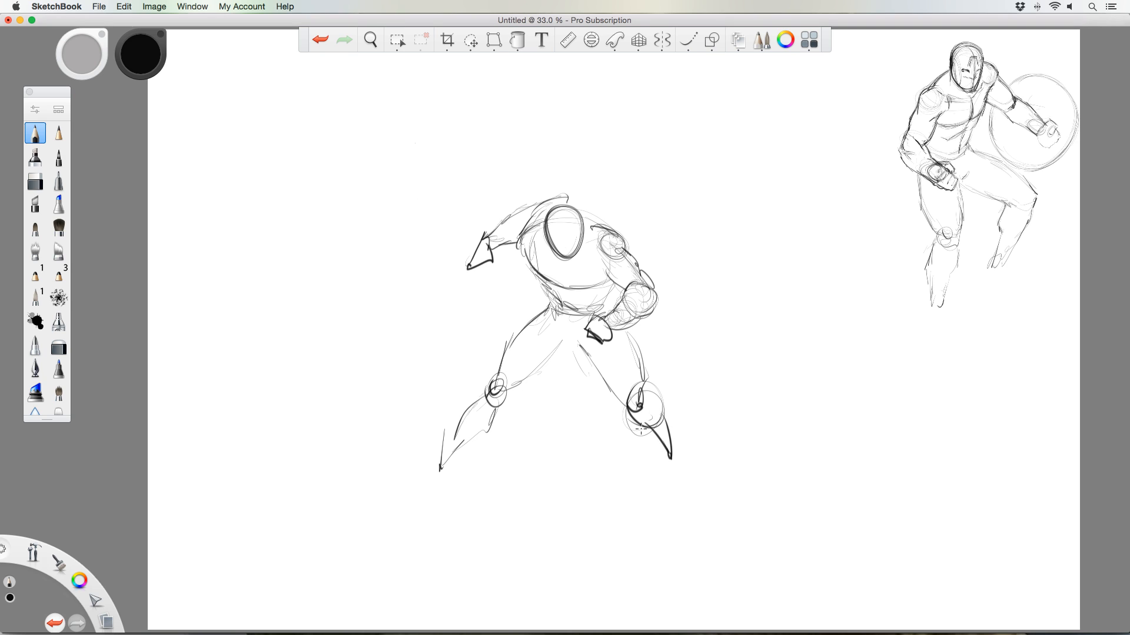
mouse_move(458, 426)
mouse_down()
mouse_move(442, 469)
mouse_move(453, 447)
mouse_up()
- Reinforce the contours of the leg below the outflung arm and darken the chest's side and lower edge
mouse_move(555, 324)
mouse_down()
mouse_move(575, 351)
mouse_move(502, 356)
mouse_move(496, 377)
mouse_up()
drag(547, 359, 517, 388)
drag(452, 431, 439, 459)
drag(521, 252, 555, 283)
drag(582, 272, 608, 281)
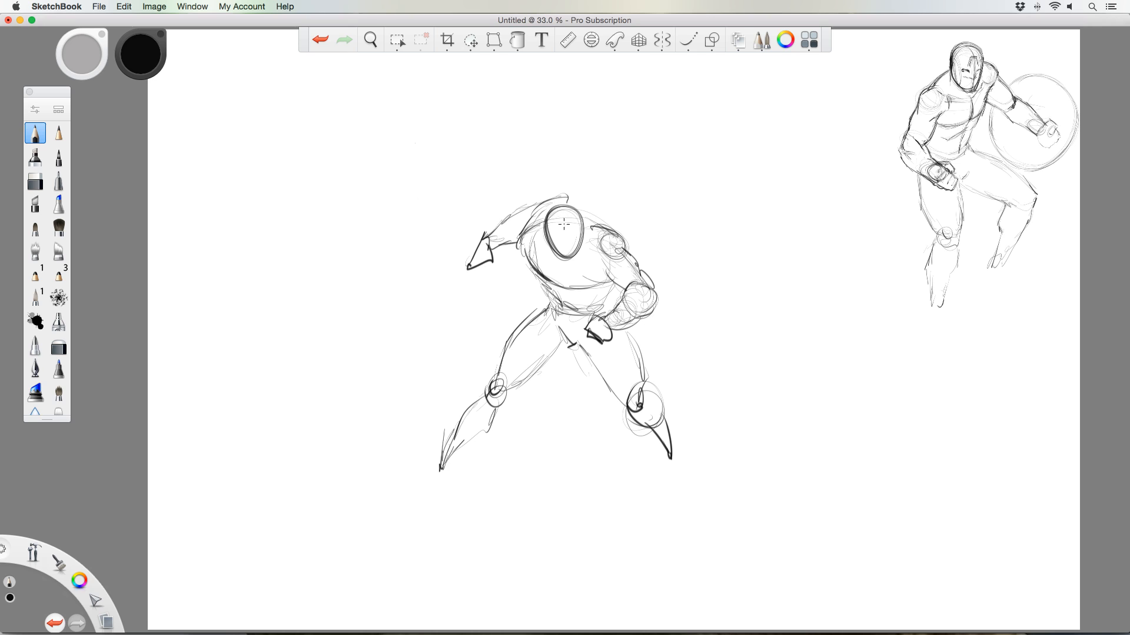
- Draw the face's centre line and dark features inside the head oval, and add short accents on the chest and elbow
mouse_move(563, 217)
mouse_down()
mouse_move(565, 255)
mouse_move(581, 240)
mouse_move(566, 257)
mouse_up()
drag(565, 236, 568, 261)
mouse_move(563, 211)
mouse_down()
mouse_move(565, 253)
mouse_move(557, 241)
mouse_move(567, 243)
mouse_move(554, 254)
mouse_up()
drag(598, 264, 609, 264)
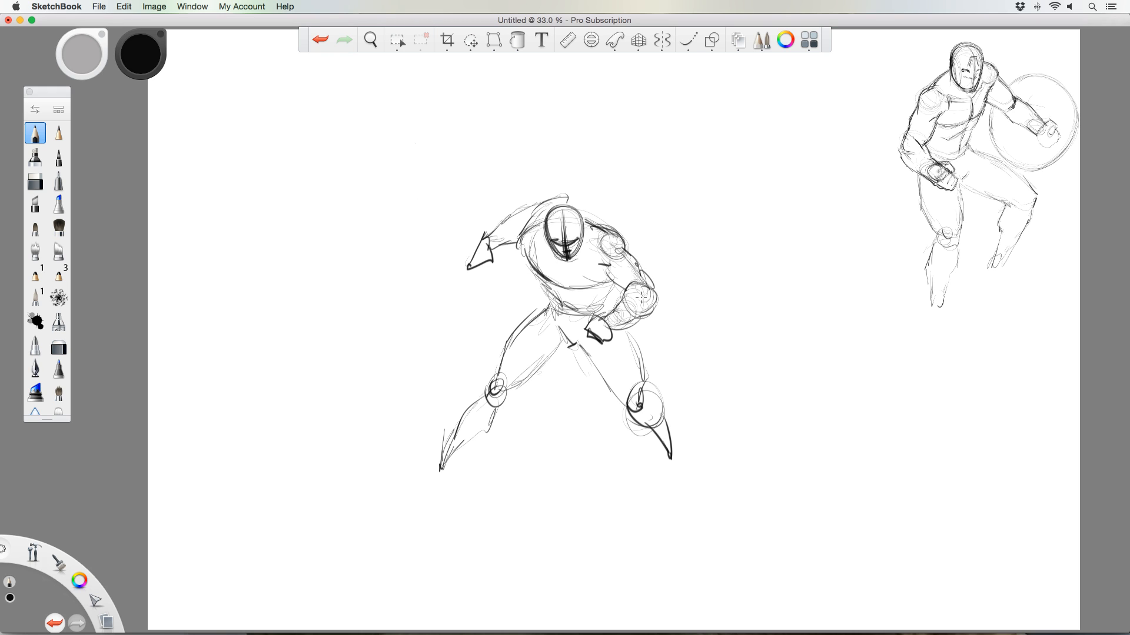
drag(642, 297, 646, 301)
- Extend the leg below the outflung arm with an ankle and a blocky foot
mouse_move(444, 462)
mouse_down()
mouse_move(425, 494)
mouse_move(443, 481)
mouse_move(422, 515)
mouse_up()
drag(665, 452, 667, 460)
drag(411, 519, 447, 510)
mouse_move(442, 484)
mouse_down()
mouse_move(440, 515)
mouse_move(426, 513)
mouse_up()
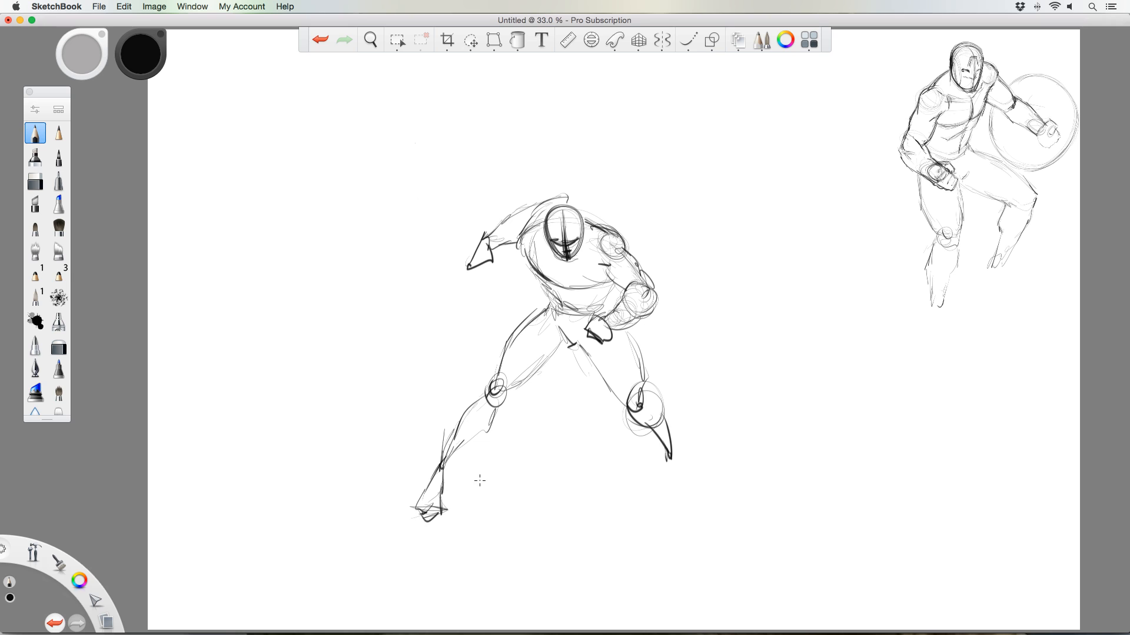
- Hatch the shin of the leg below the bent arm with dark strokes and draw its foot
drag(640, 425, 656, 461)
drag(639, 421, 654, 457)
drag(642, 412, 665, 451)
drag(653, 410, 668, 448)
mouse_move(647, 437)
mouse_down()
mouse_move(678, 475)
mouse_move(663, 467)
mouse_move(660, 487)
mouse_move(675, 493)
mouse_move(678, 468)
mouse_move(693, 489)
mouse_up()
- Draw ground lines at both feet and strengthen the outer thigh and the chest's centre line
mouse_move(475, 519)
mouse_down()
mouse_move(408, 522)
mouse_move(478, 519)
mouse_up()
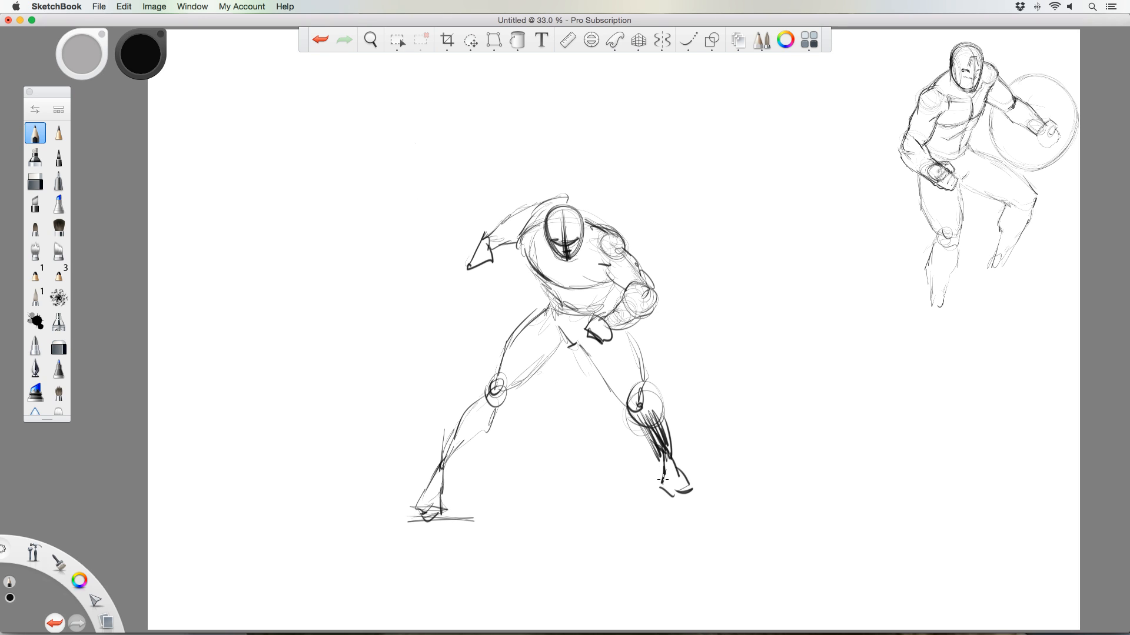
drag(621, 488, 672, 488)
drag(631, 494, 660, 492)
mouse_move(537, 312)
mouse_down()
mouse_move(499, 360)
mouse_move(494, 396)
mouse_move(565, 334)
mouse_up()
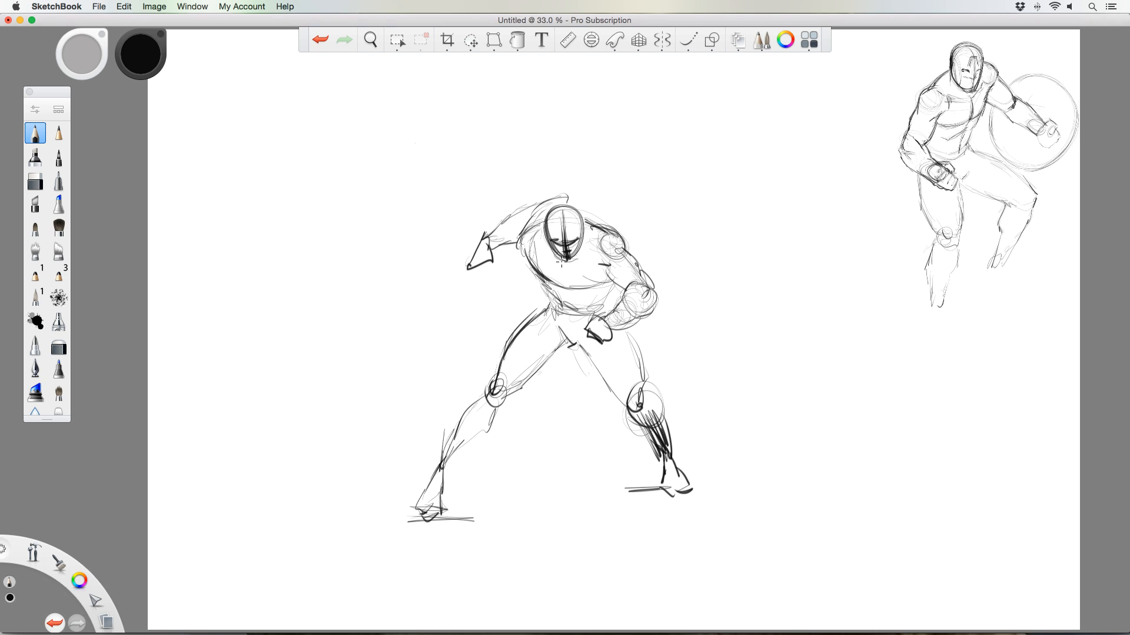
drag(562, 262, 571, 290)
- Lasso the second figure's head, chest and arms, rotate them slightly counterclockwise and shift them left over the hips
click(471, 40)
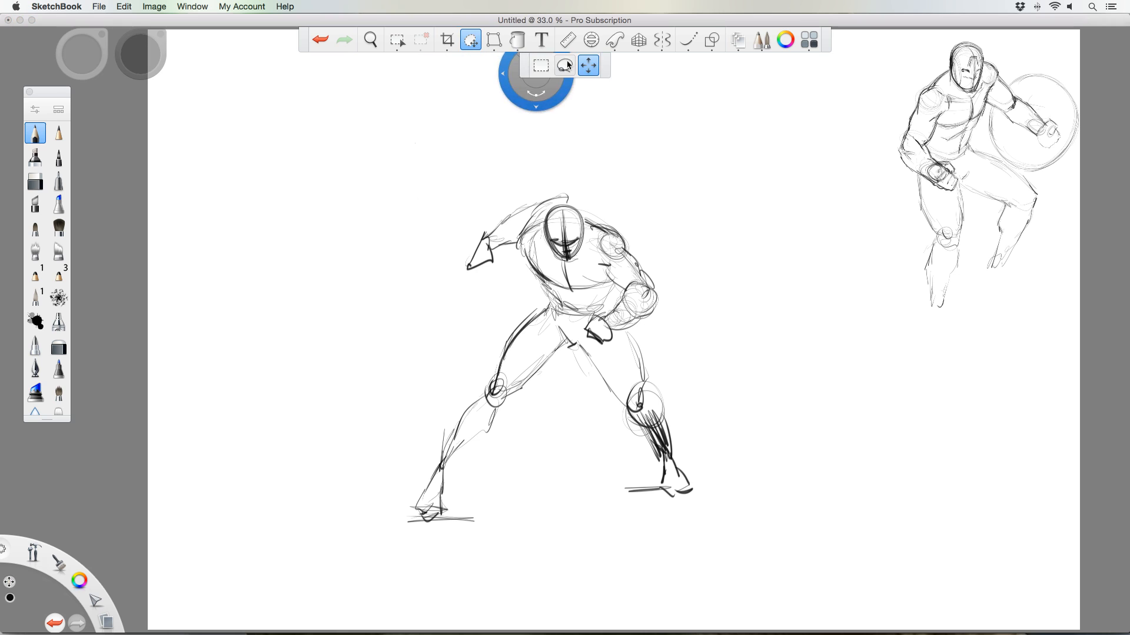
click(565, 66)
mouse_move(465, 207)
mouse_down()
mouse_move(492, 185)
mouse_move(683, 301)
mouse_move(582, 320)
mouse_move(574, 288)
mouse_move(527, 276)
mouse_move(525, 285)
mouse_move(434, 245)
mouse_up()
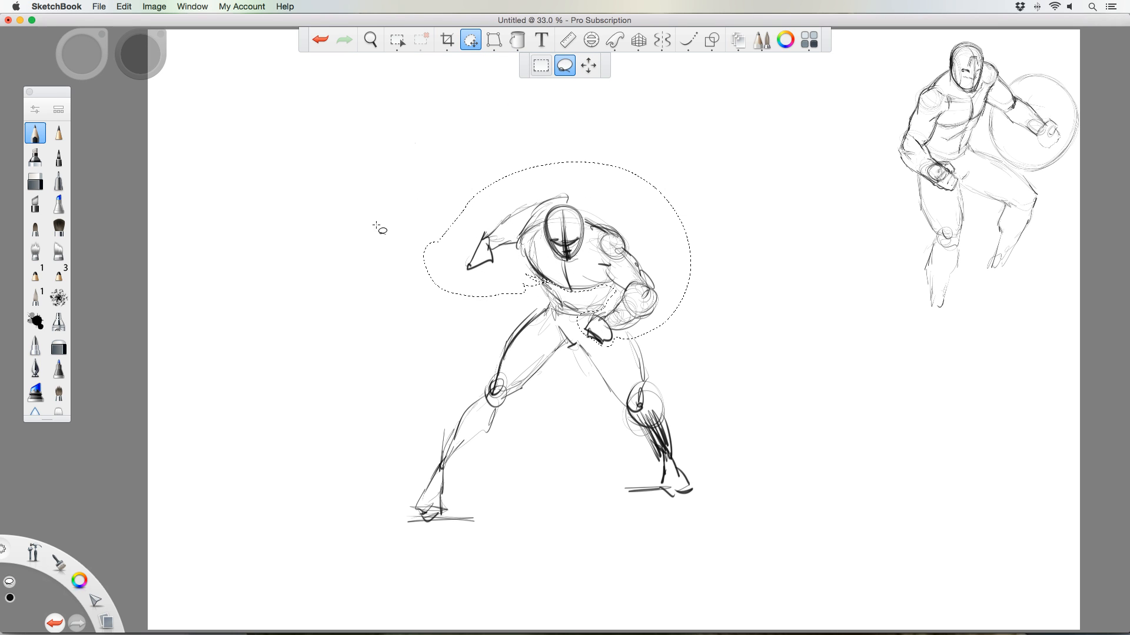
mouse_move(336, 192)
mouse_down()
mouse_move(318, 194)
mouse_move(297, 222)
mouse_move(292, 245)
mouse_move(308, 242)
mouse_move(289, 213)
mouse_up()
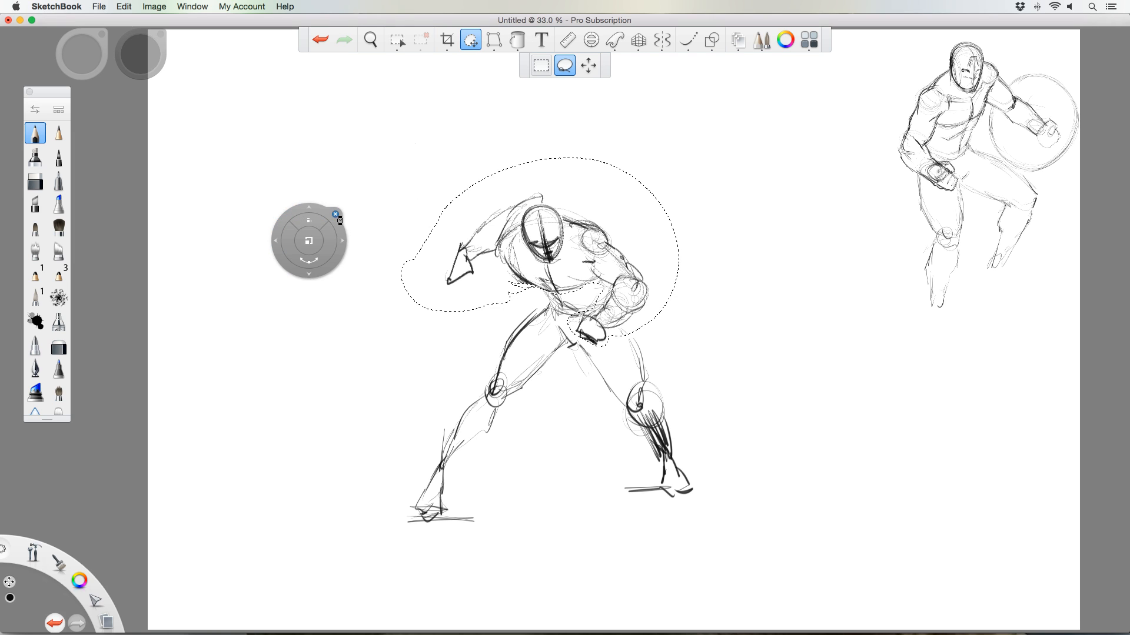
click(332, 215)
- Redraw the waist, shoulder and bent arm contours in pencil to reconnect the shifted upper body
click(38, 132)
drag(531, 274, 561, 312)
mouse_move(530, 193)
mouse_down()
mouse_move(542, 201)
mouse_move(527, 227)
mouse_move(570, 254)
mouse_up()
mouse_move(597, 223)
mouse_down()
mouse_move(641, 286)
mouse_move(610, 296)
mouse_move(637, 308)
mouse_up()
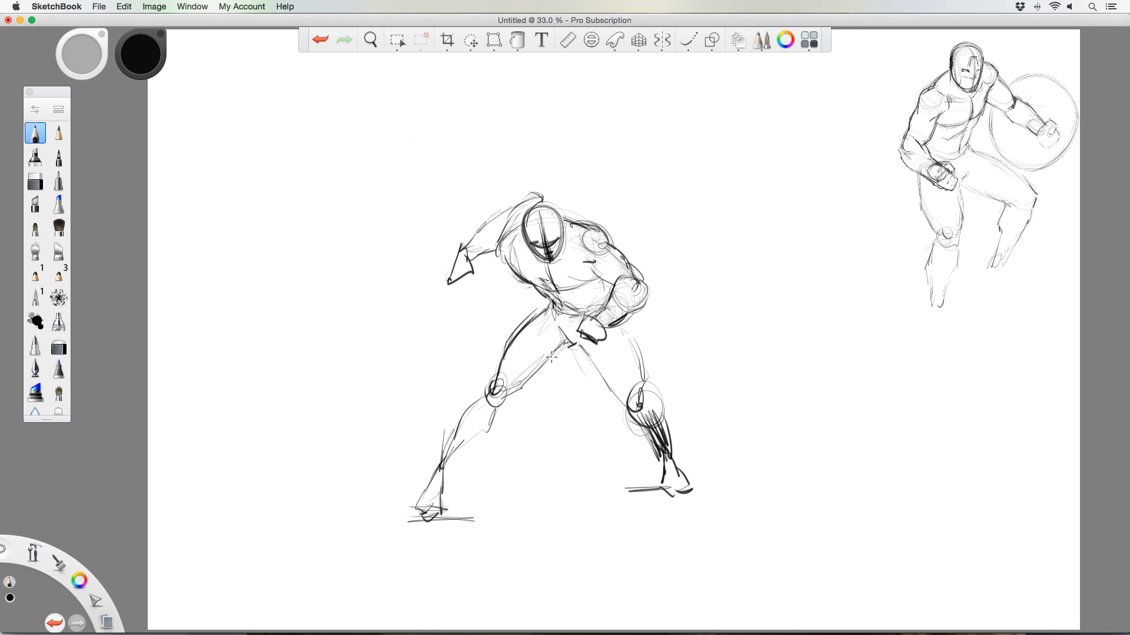
- Darken the inner thigh and calf of the leg below the outflung arm and redraw its foot lower down
drag(552, 357, 530, 390)
mouse_move(537, 381)
mouse_down()
mouse_move(453, 430)
mouse_move(490, 452)
mouse_move(432, 481)
mouse_move(446, 486)
mouse_move(409, 526)
mouse_move(416, 543)
mouse_move(435, 536)
mouse_up()
drag(445, 490, 437, 523)
drag(421, 505, 411, 528)
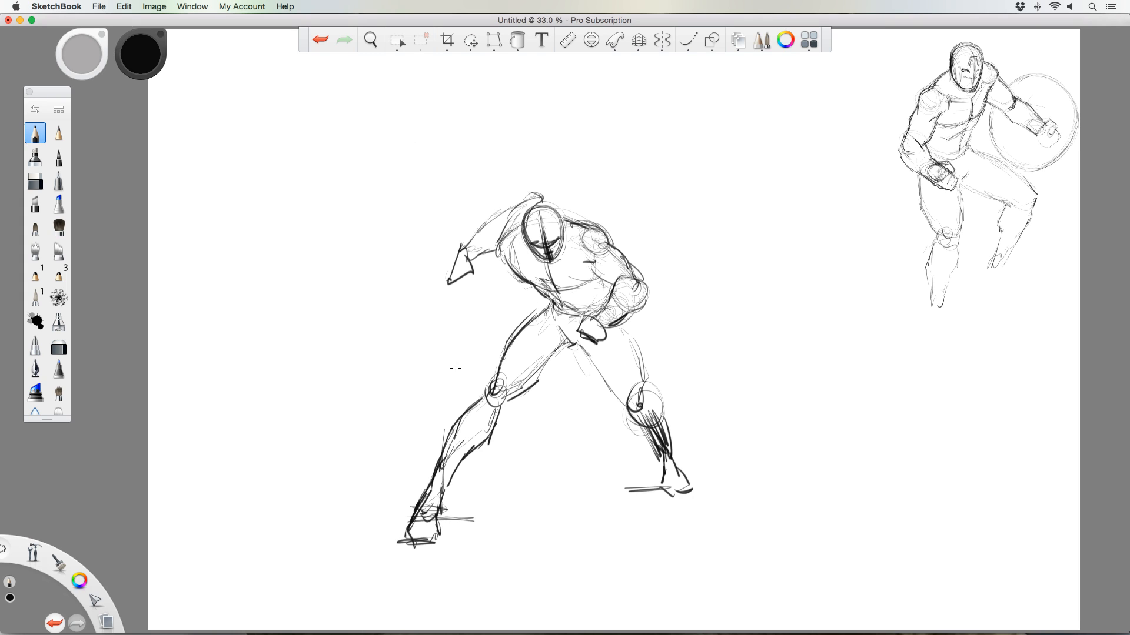
- Strengthen the inner thigh lines of both legs and the outer thigh below the bent arm
mouse_move(559, 344)
mouse_down()
mouse_move(533, 387)
mouse_move(503, 404)
mouse_up()
drag(582, 342, 639, 407)
mouse_move(614, 320)
mouse_down()
mouse_move(640, 365)
mouse_move(679, 364)
mouse_move(589, 414)
mouse_up()
- Lasso the whole leg below the bent arm and shift it slightly inward
click(471, 40)
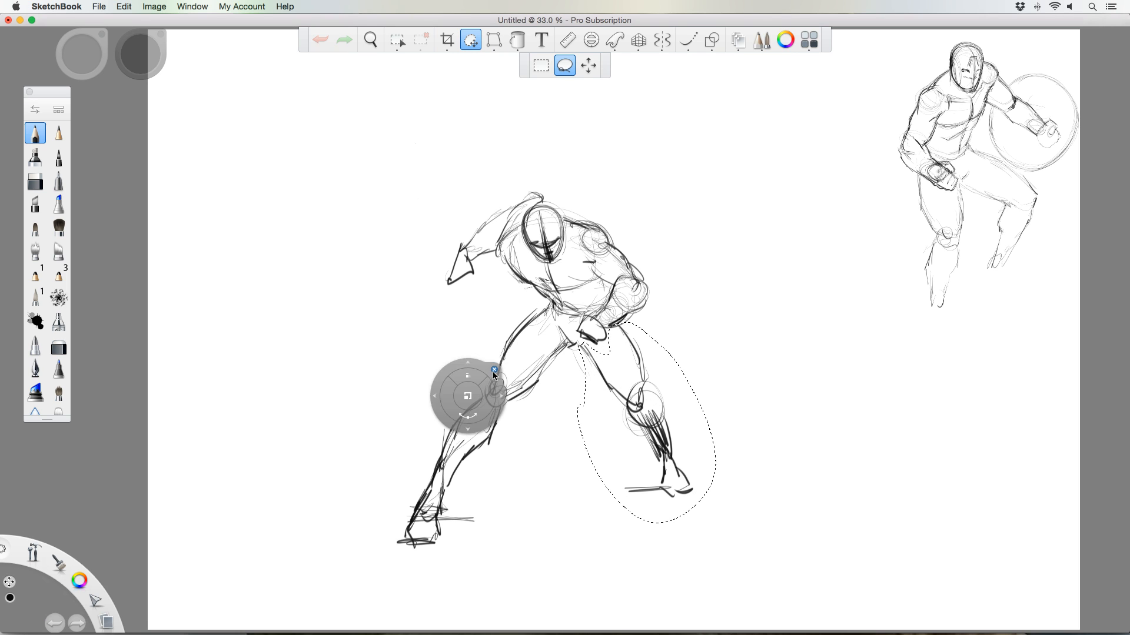
mouse_move(452, 386)
mouse_down()
mouse_move(442, 353)
mouse_move(464, 355)
mouse_move(453, 343)
mouse_up()
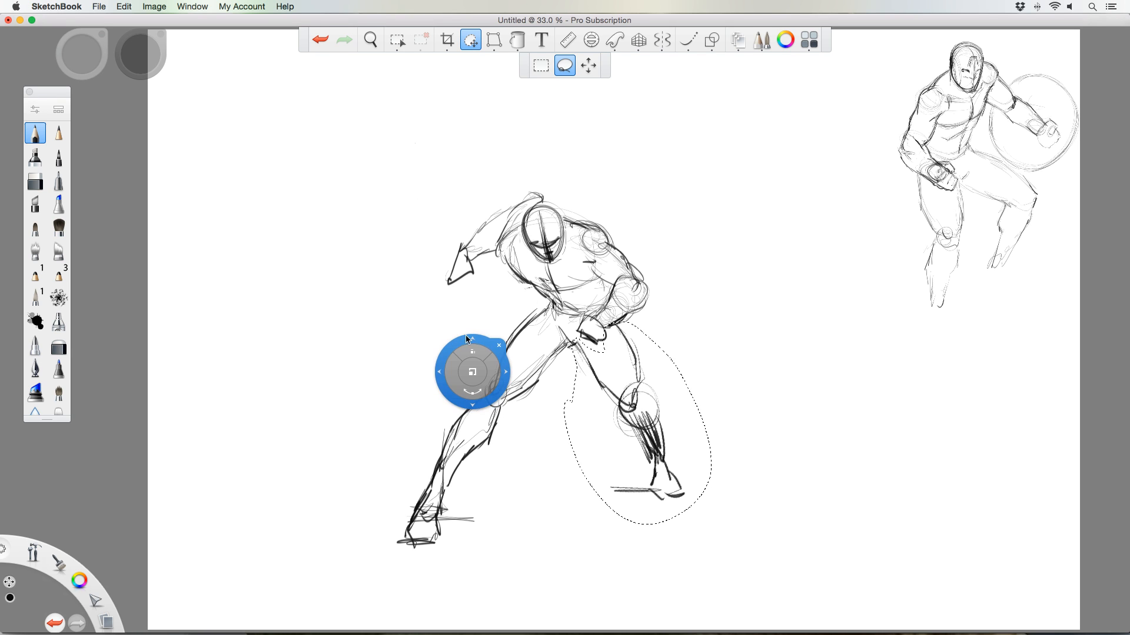
click(475, 322)
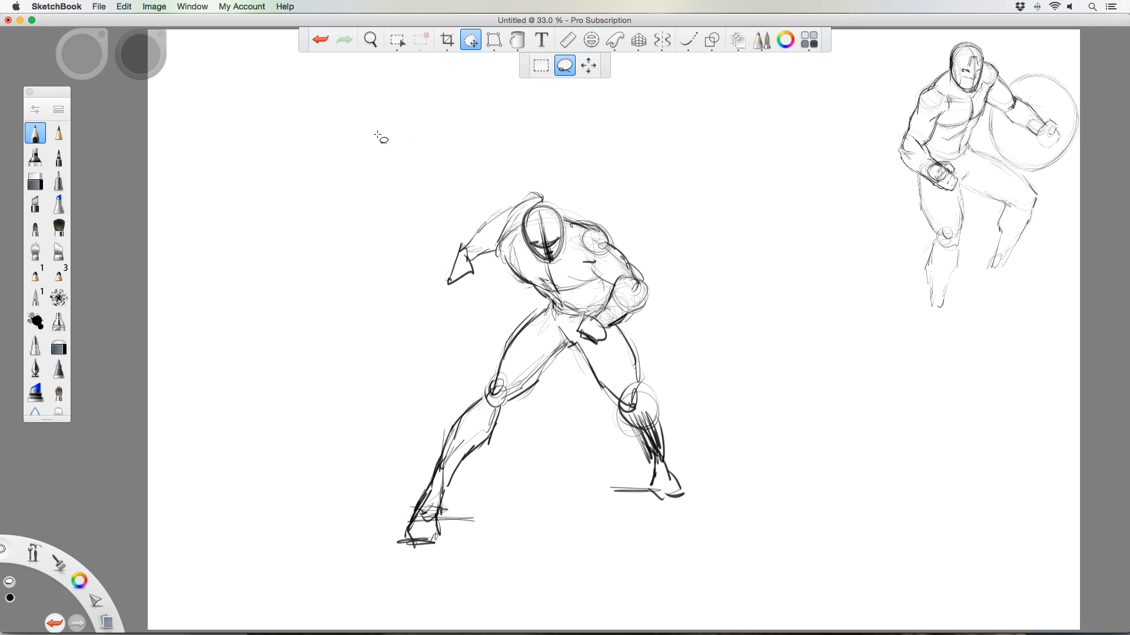
- Fade the whole second figure to a light underdrawing with an enlarged soft eraser
click(58, 347)
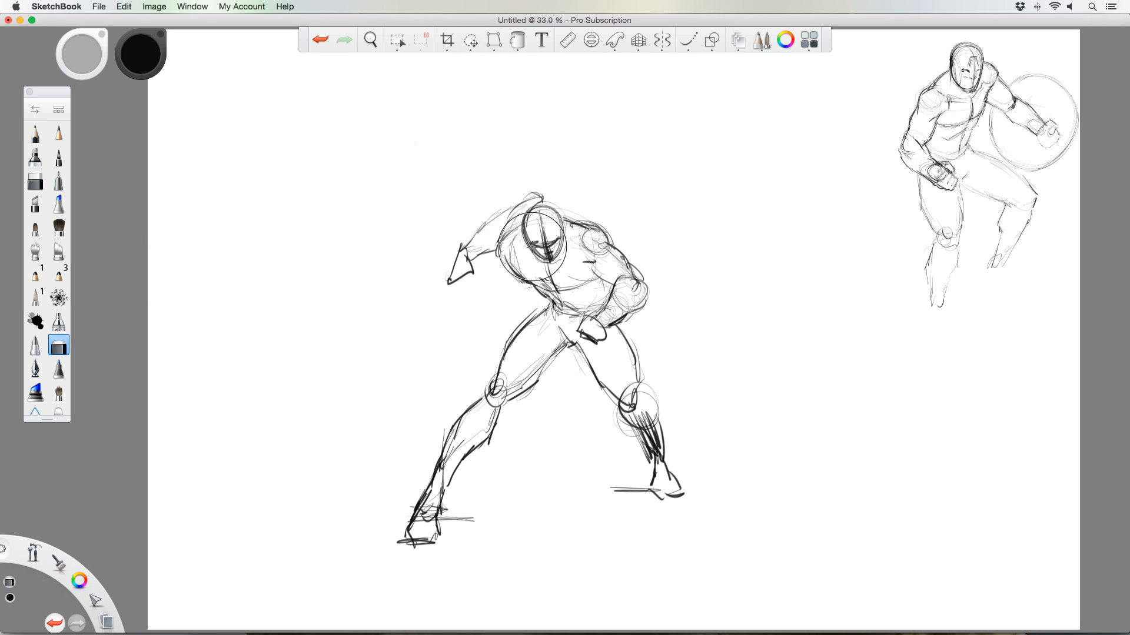
key(])
key(])
key(])
mouse_move(475, 280)
mouse_down()
mouse_move(464, 439)
mouse_move(547, 247)
mouse_move(653, 447)
mouse_move(577, 247)
mouse_move(416, 261)
mouse_move(430, 518)
mouse_move(495, 424)
mouse_move(559, 264)
mouse_move(653, 406)
mouse_move(654, 441)
mouse_up()
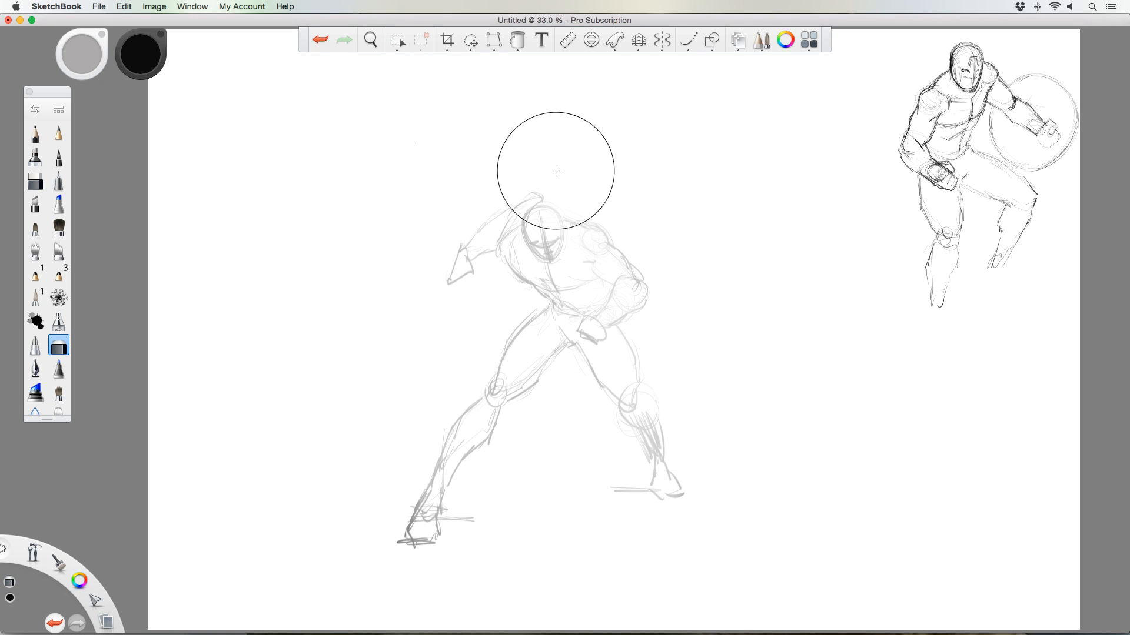
mouse_move(555, 176)
mouse_down()
mouse_move(570, 499)
mouse_move(419, 511)
mouse_move(602, 420)
mouse_up()
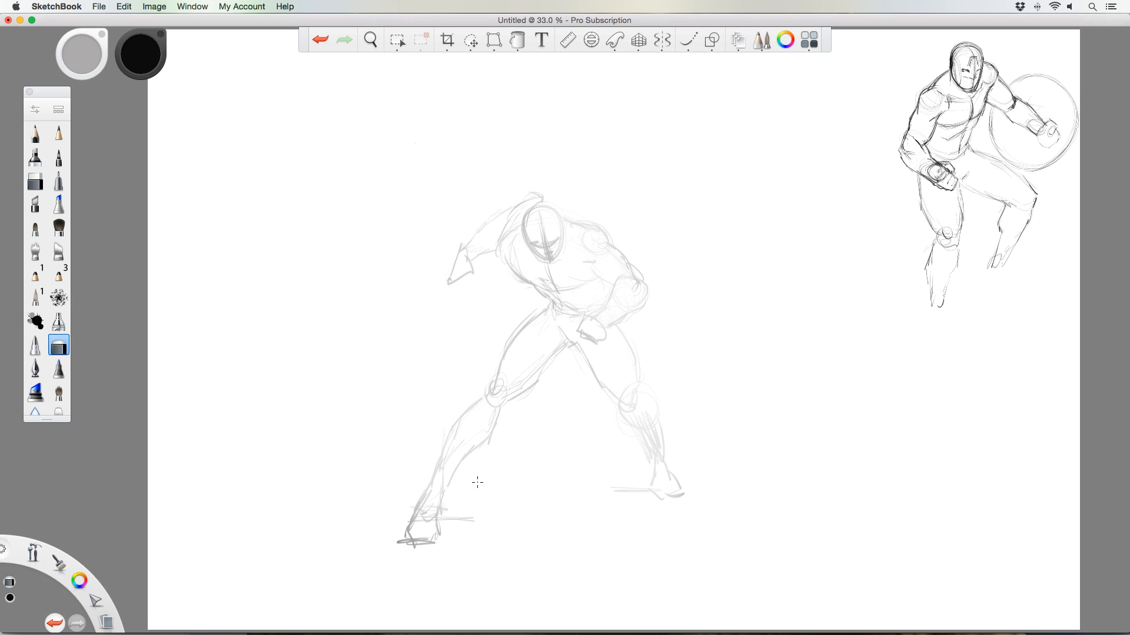
mouse_move(477, 483)
mouse_down()
mouse_move(506, 390)
mouse_move(598, 237)
mouse_up()
- Redraw the contours of both legs and feet in dark pencil over the faded underdrawing
click(36, 133)
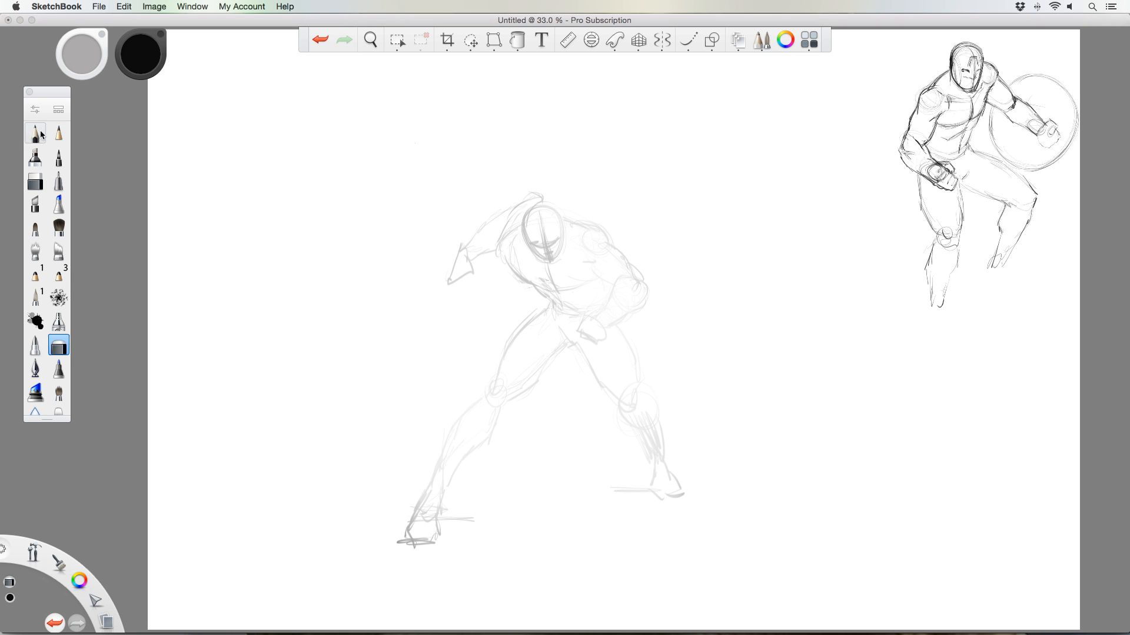
mouse_move(549, 300)
mouse_down()
mouse_move(512, 340)
mouse_move(491, 390)
mouse_move(462, 412)
mouse_move(439, 462)
mouse_up()
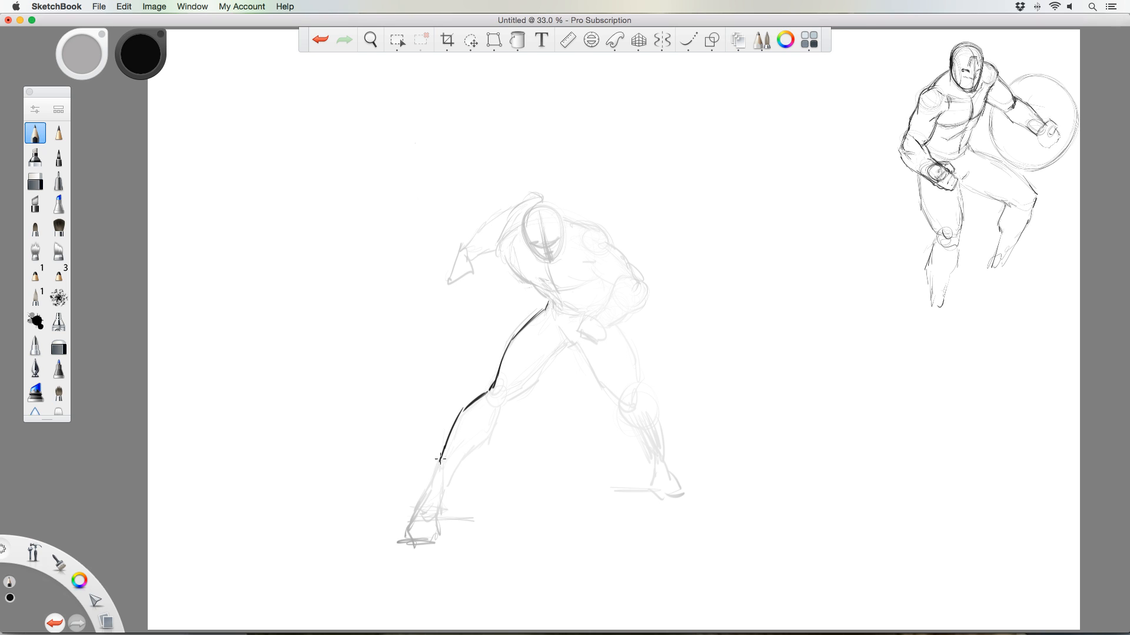
mouse_move(503, 410)
mouse_down()
mouse_move(447, 486)
mouse_move(435, 475)
mouse_move(408, 525)
mouse_move(437, 518)
mouse_move(419, 541)
mouse_move(407, 539)
mouse_up()
mouse_move(492, 417)
mouse_down()
mouse_move(537, 380)
mouse_move(554, 342)
mouse_move(541, 375)
mouse_move(581, 345)
mouse_move(630, 404)
mouse_move(629, 336)
mouse_up()
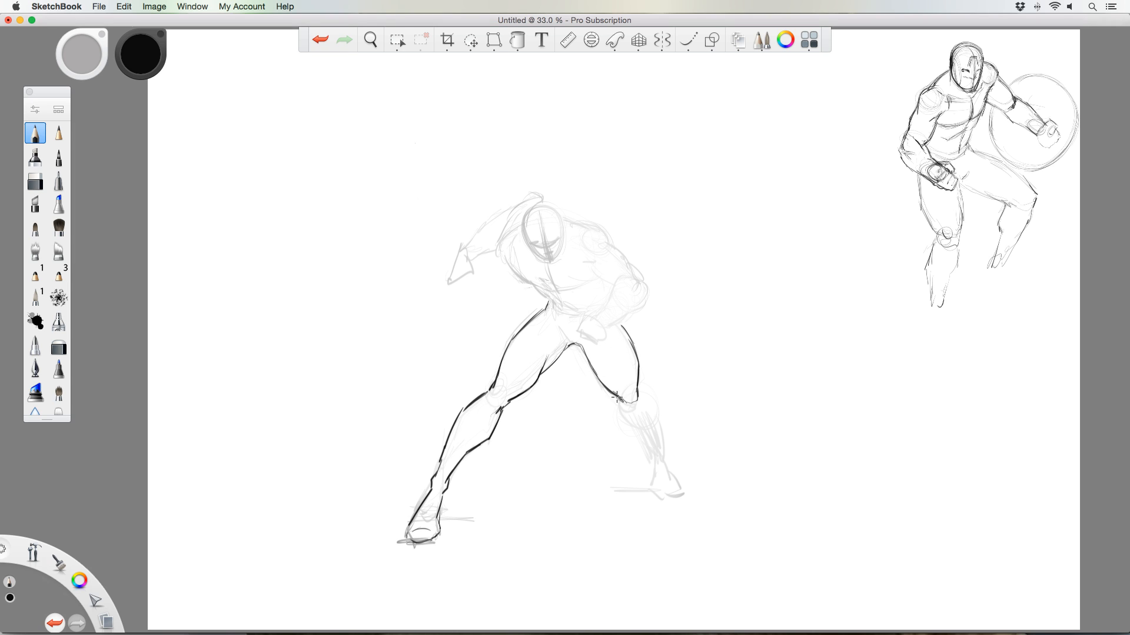
mouse_move(617, 397)
mouse_down()
mouse_move(637, 391)
mouse_move(621, 412)
mouse_move(639, 440)
mouse_move(655, 409)
mouse_move(661, 458)
mouse_move(647, 452)
mouse_move(686, 499)
mouse_move(659, 499)
mouse_move(650, 481)
mouse_up()
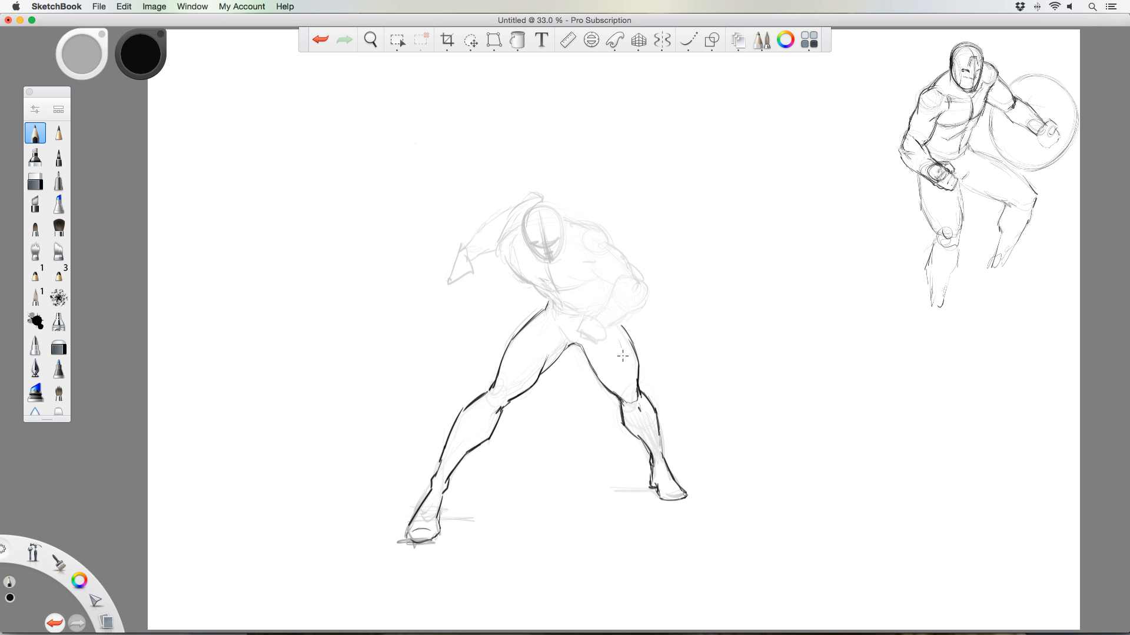
- Add muscle lines inside both thighs and draw the shoulder, bent arm and fist in dark pencil
drag(623, 365, 618, 338)
drag(518, 343, 503, 387)
mouse_move(582, 227)
mouse_down()
mouse_move(615, 241)
mouse_move(648, 287)
mouse_move(618, 281)
mouse_move(596, 312)
mouse_move(609, 319)
mouse_move(580, 323)
mouse_move(597, 338)
mouse_move(651, 294)
mouse_move(623, 273)
mouse_move(611, 287)
mouse_up()
drag(623, 277, 614, 288)
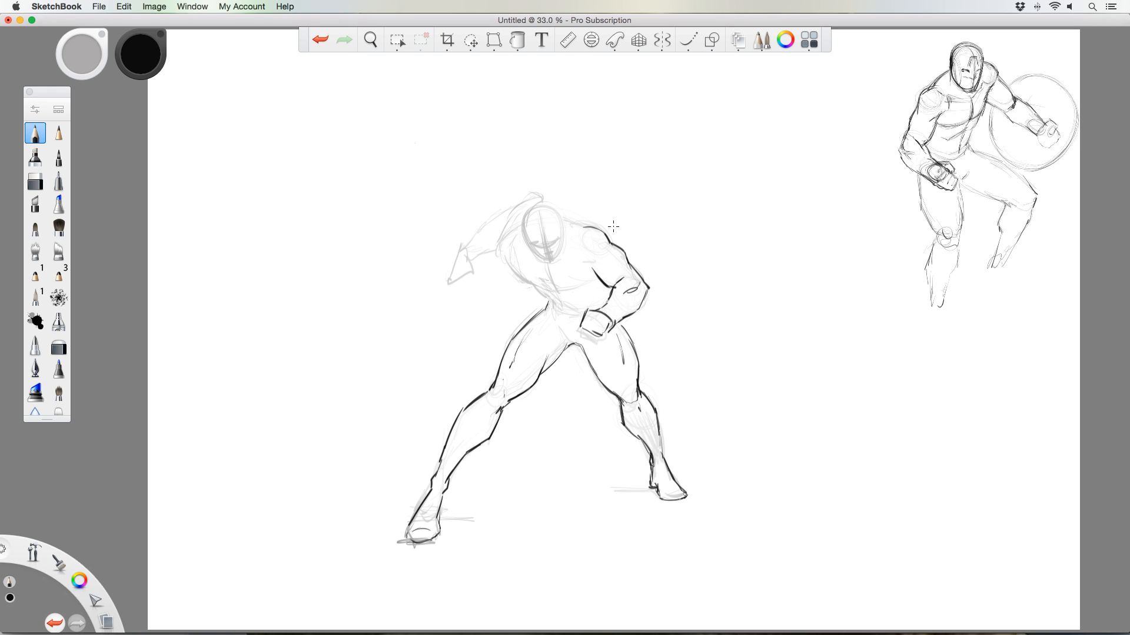
- Draw the torso in dark pencil, including the shoulder line, chest, abdomen and side contour
drag(609, 223, 614, 236)
mouse_move(590, 268)
mouse_down()
mouse_move(598, 278)
mouse_move(595, 265)
mouse_up()
mouse_move(580, 226)
mouse_down()
mouse_move(600, 230)
mouse_move(583, 227)
mouse_up()
mouse_move(593, 276)
mouse_down()
mouse_move(551, 291)
mouse_move(528, 281)
mouse_move(501, 239)
mouse_move(517, 216)
mouse_up()
mouse_move(539, 287)
mouse_down()
mouse_move(589, 302)
mouse_move(561, 303)
mouse_move(580, 308)
mouse_move(566, 311)
mouse_move(578, 321)
mouse_move(553, 312)
mouse_up()
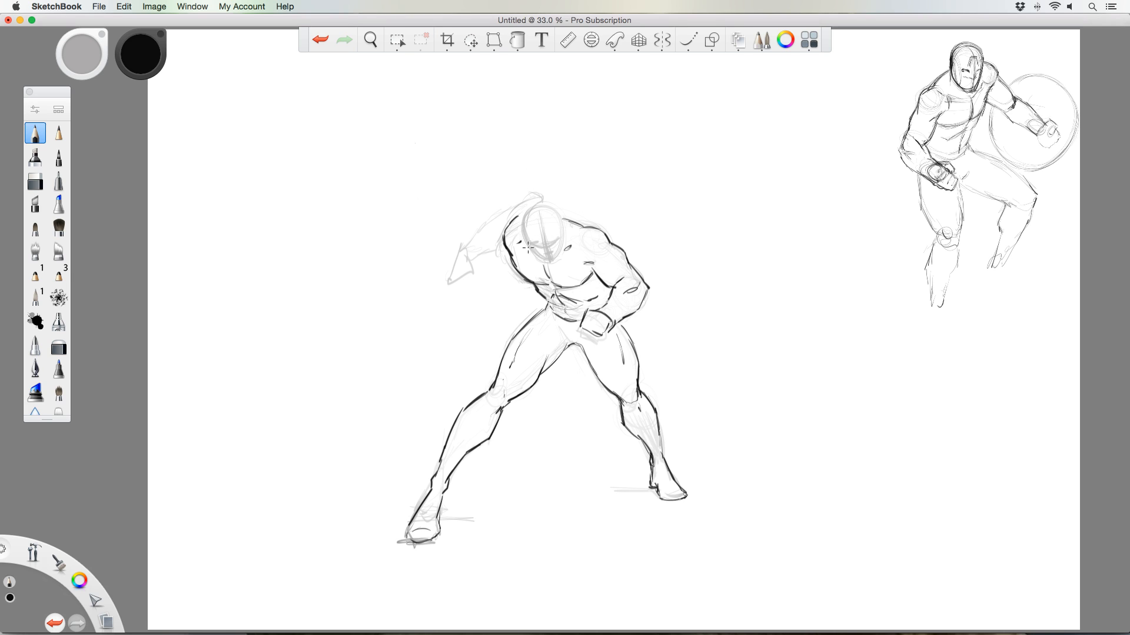
- Outline the head with its centre line and draw the raised arm behind it in dark pencil
mouse_move(523, 225)
mouse_down()
mouse_move(518, 238)
mouse_move(527, 213)
mouse_move(558, 211)
mouse_up()
drag(539, 217, 548, 259)
mouse_move(550, 262)
mouse_down()
mouse_move(539, 224)
mouse_move(517, 206)
mouse_move(538, 196)
mouse_move(530, 189)
mouse_move(495, 210)
mouse_move(472, 248)
mouse_move(491, 237)
mouse_up()
drag(537, 189, 542, 205)
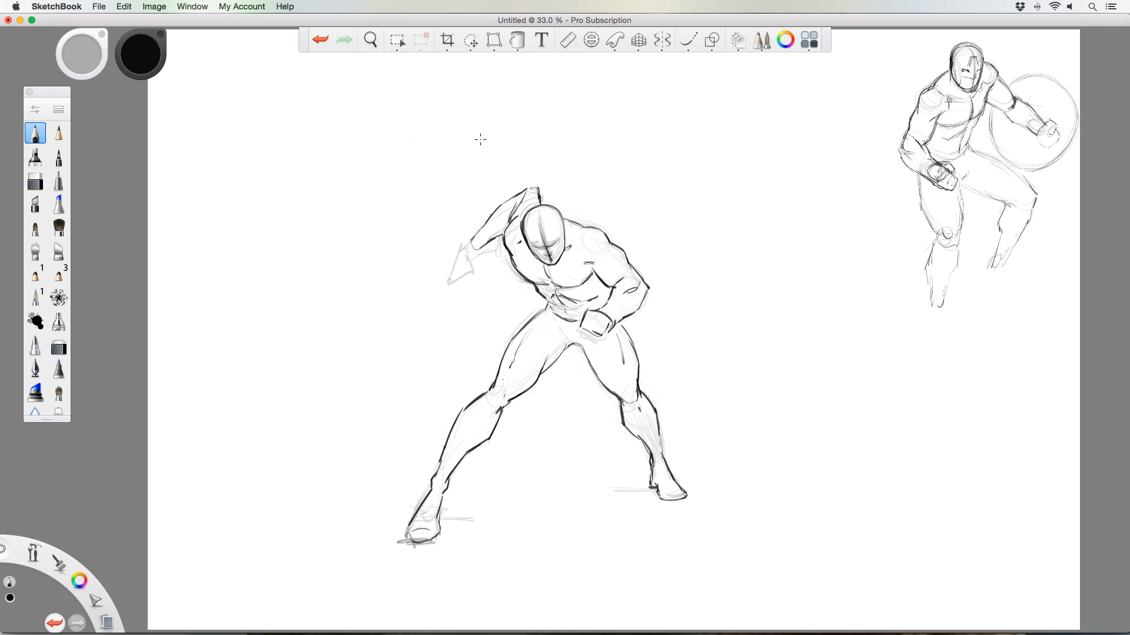
- Draw the raised arm's fist and add accent lines to the shoulder, forearm, thigh and calves
mouse_move(469, 240)
mouse_down()
mouse_move(460, 264)
mouse_move(482, 247)
mouse_move(483, 259)
mouse_move(473, 245)
mouse_move(481, 264)
mouse_move(466, 263)
mouse_move(477, 268)
mouse_move(482, 224)
mouse_up()
mouse_move(555, 216)
mouse_down()
mouse_move(561, 250)
mouse_move(606, 252)
mouse_up()
drag(556, 333, 545, 346)
drag(496, 405, 485, 420)
drag(473, 437, 469, 452)
mouse_move(640, 421)
mouse_down()
mouse_move(653, 462)
mouse_move(647, 428)
mouse_up()
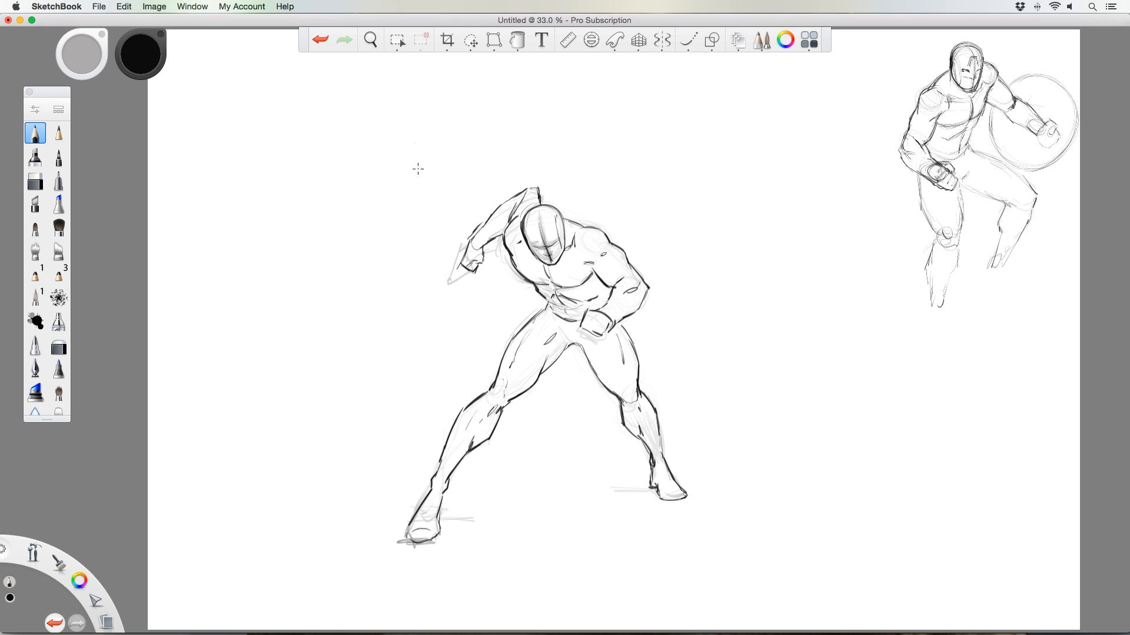
drag(446, 275, 454, 255)
mouse_move(583, 316)
mouse_down()
mouse_move(574, 334)
mouse_move(597, 334)
mouse_up()
drag(613, 286, 605, 301)
- Lasso the whole wide-stance figure, move it directly below the shield-bearing figure, and return to the pencil
click(473, 43)
mouse_move(514, 156)
mouse_down()
mouse_move(479, 193)
mouse_move(524, 154)
mouse_move(723, 523)
mouse_move(329, 518)
mouse_move(357, 279)
mouse_move(328, 276)
mouse_move(285, 302)
mouse_move(288, 268)
mouse_move(633, 345)
mouse_move(610, 336)
mouse_move(613, 302)
mouse_move(653, 322)
mouse_up()
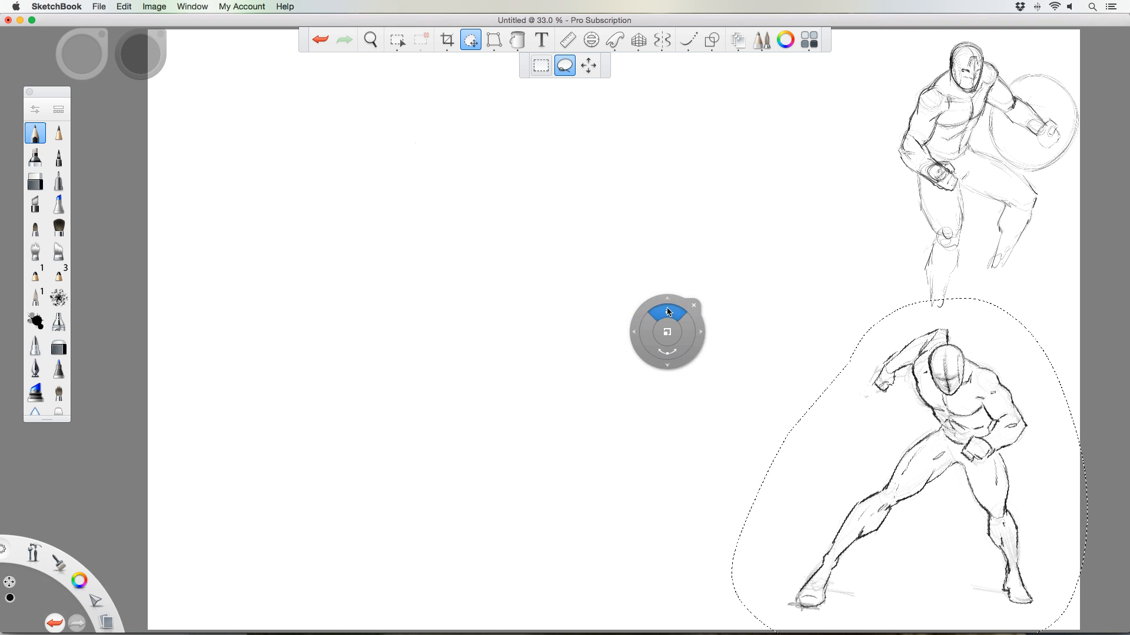
click(694, 309)
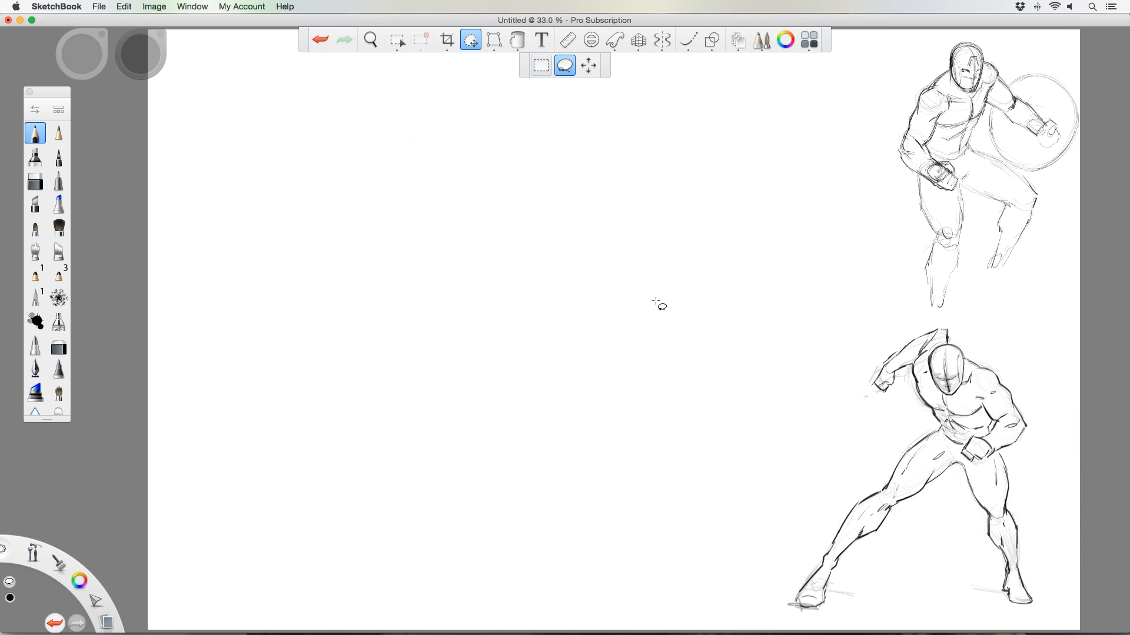
click(36, 133)
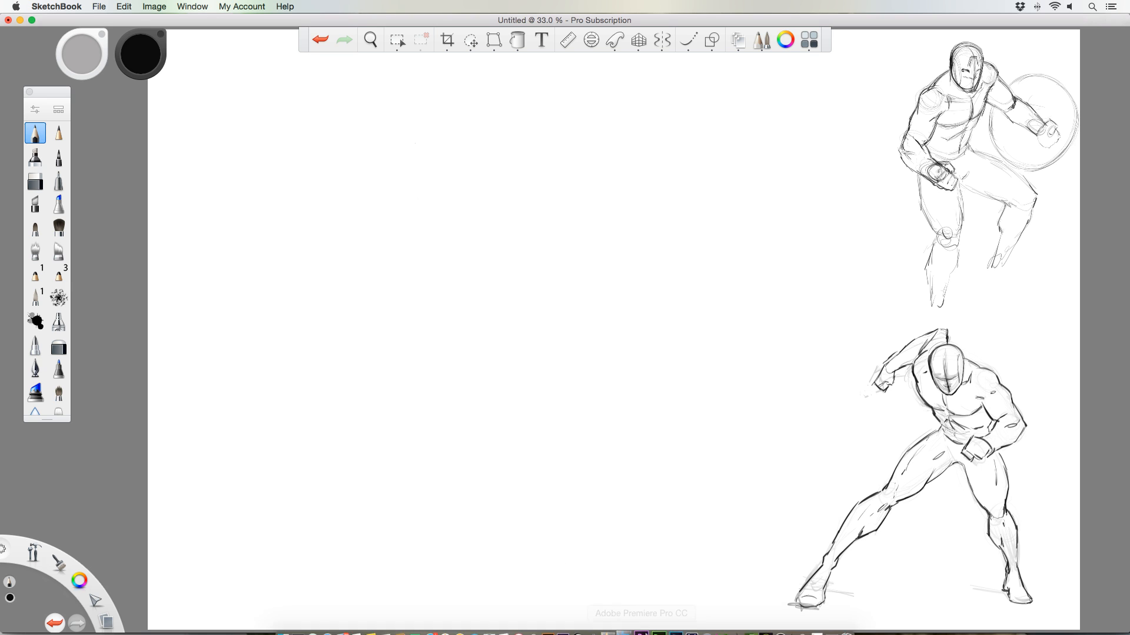
- Switch to Adobe Photoshop
mouse_move(638, 628)
click(671, 618)
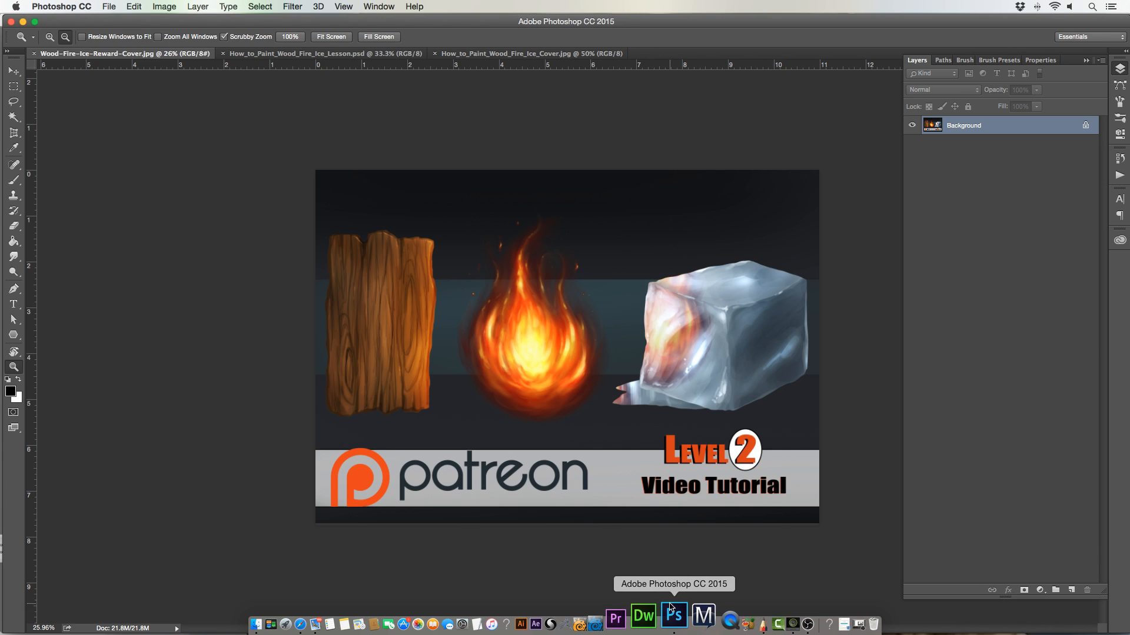
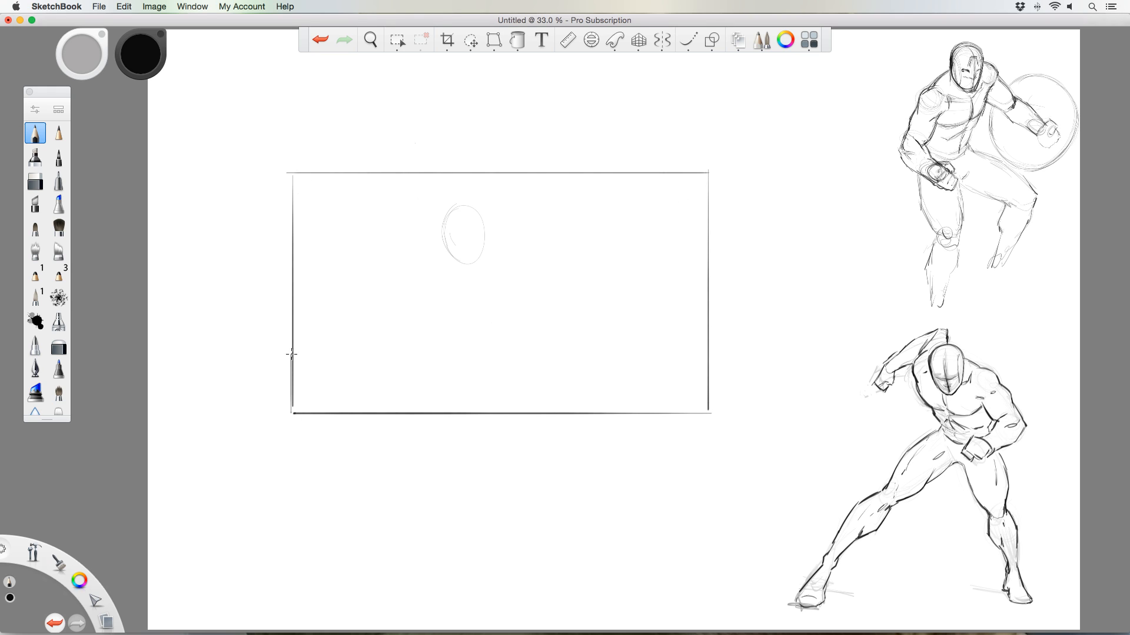
- Strengthen the borders of the rectangular panel frame and enlarge it slightly with a lasso selection
mouse_move(291, 354)
mouse_down()
mouse_move(295, 174)
mouse_move(285, 170)
mouse_move(709, 169)
mouse_move(708, 407)
mouse_up()
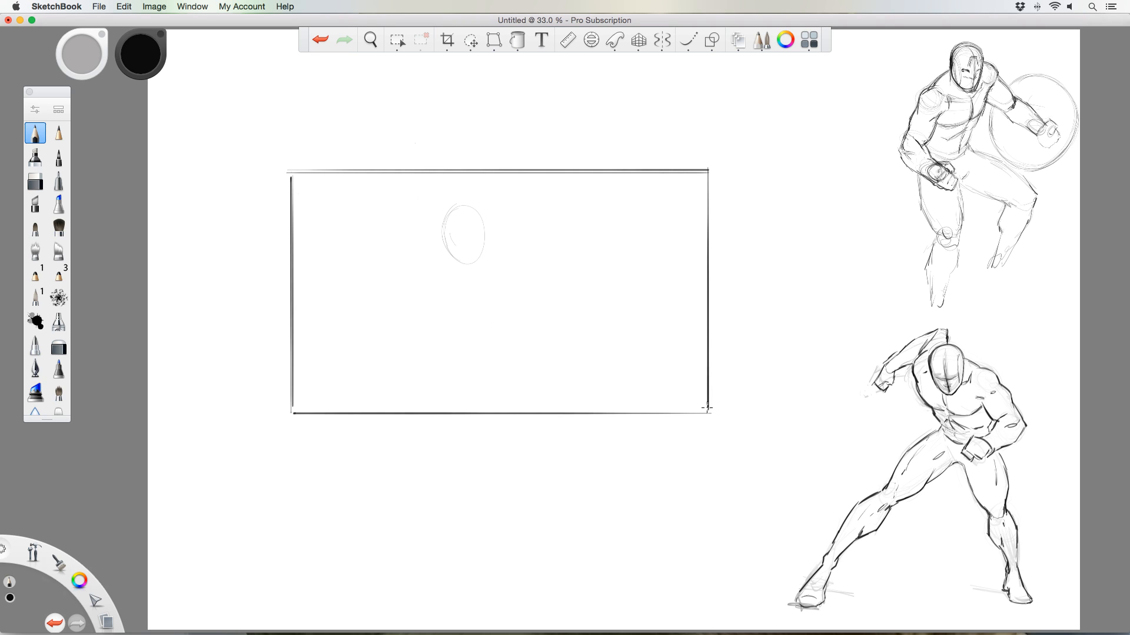
click(470, 40)
mouse_move(263, 170)
mouse_down()
mouse_move(289, 134)
mouse_move(523, 119)
mouse_move(750, 166)
mouse_move(763, 408)
mouse_move(496, 453)
mouse_move(247, 388)
mouse_move(241, 280)
mouse_up()
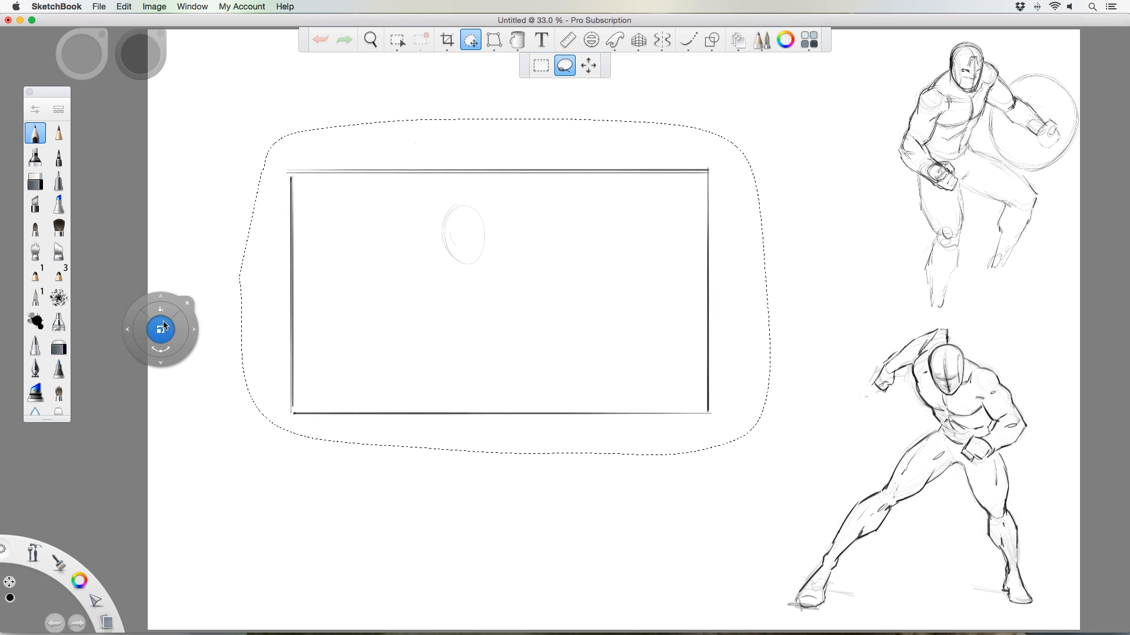
drag(162, 324, 199, 298)
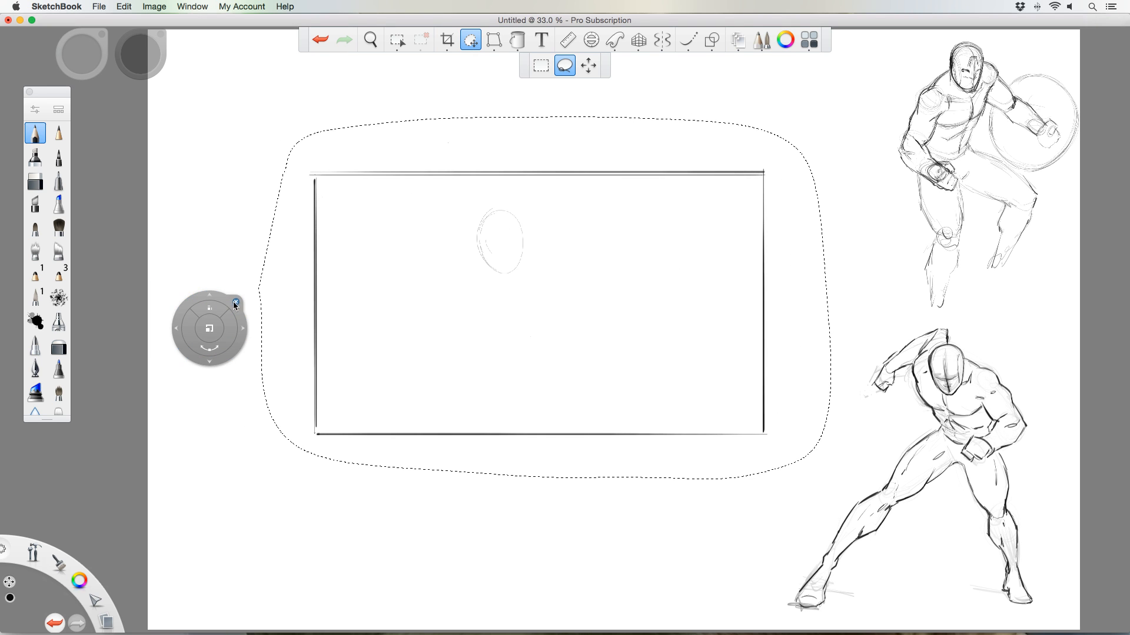
click(233, 301)
- Erase the light head oval inside the panel frame and return to the pencil
click(35, 180)
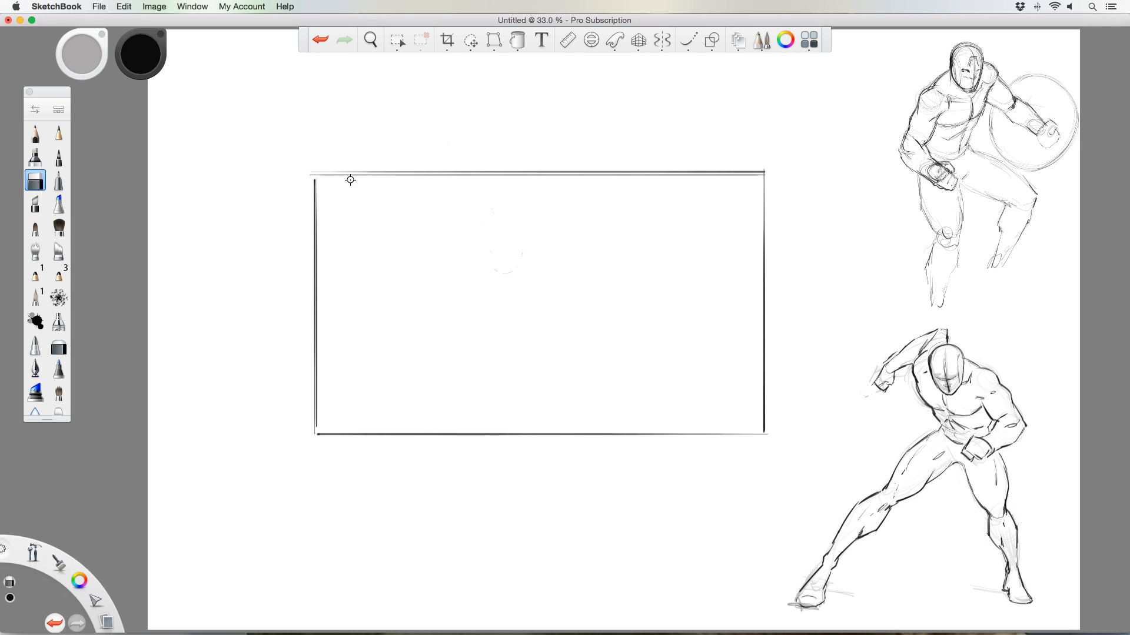
click(35, 133)
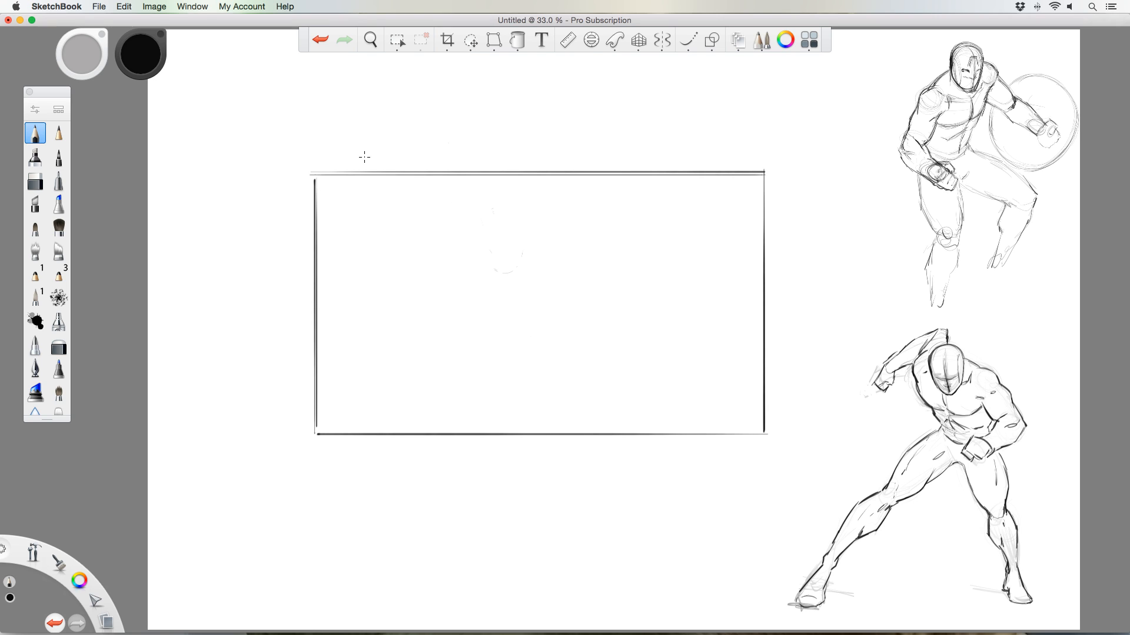
- Set a one-point perspective guide with its vanishing point left of the frame's centre and draw a light receding floor line
click(639, 39)
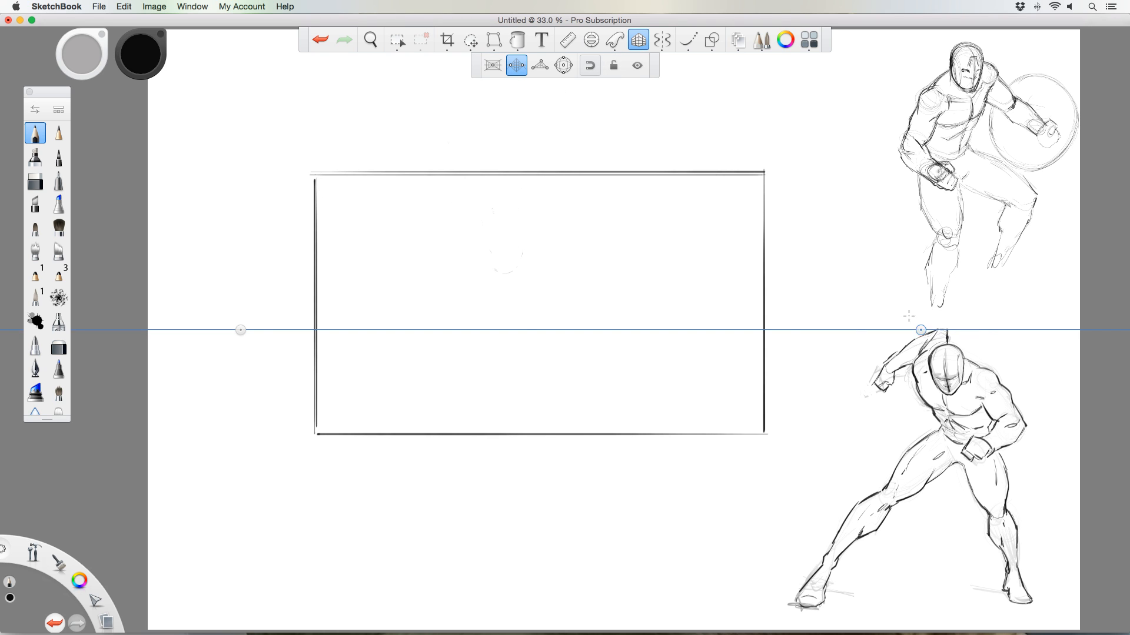
drag(562, 330, 779, 276)
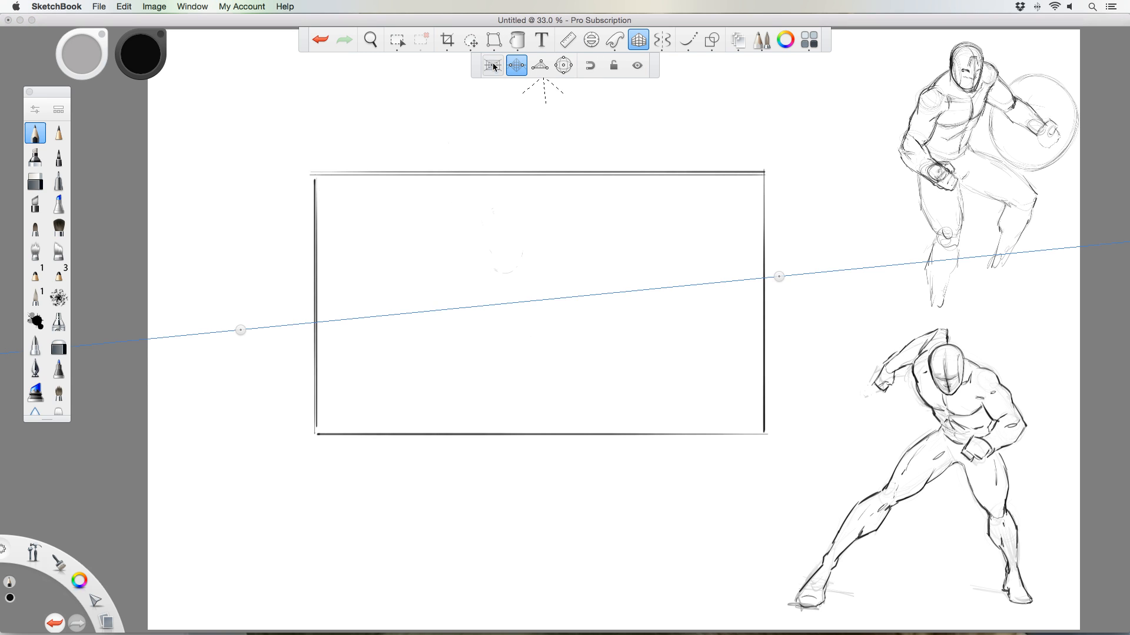
click(493, 66)
drag(613, 328, 449, 267)
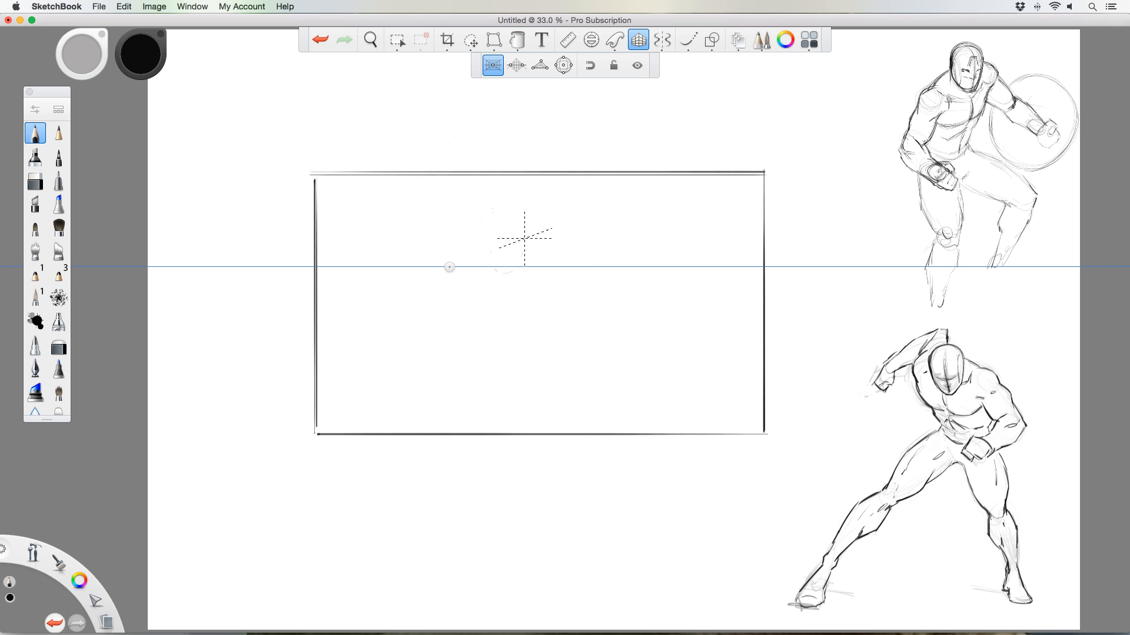
drag(479, 265, 733, 354)
mouse_move(507, 282)
mouse_down()
mouse_move(507, 177)
mouse_move(610, 213)
mouse_up()
key(super+z)
drag(568, 173, 502, 227)
key(super+z)
mouse_move(564, 187)
mouse_down()
mouse_move(502, 187)
mouse_move(588, 208)
mouse_up()
key(super+z)
key(super+z)
- Draw the far corners and receding base edges of both side walls, plus a diagonal upper edge on the right wall
drag(511, 216, 578, 164)
mouse_move(507, 216)
mouse_down()
mouse_move(507, 299)
mouse_move(727, 391)
mouse_up()
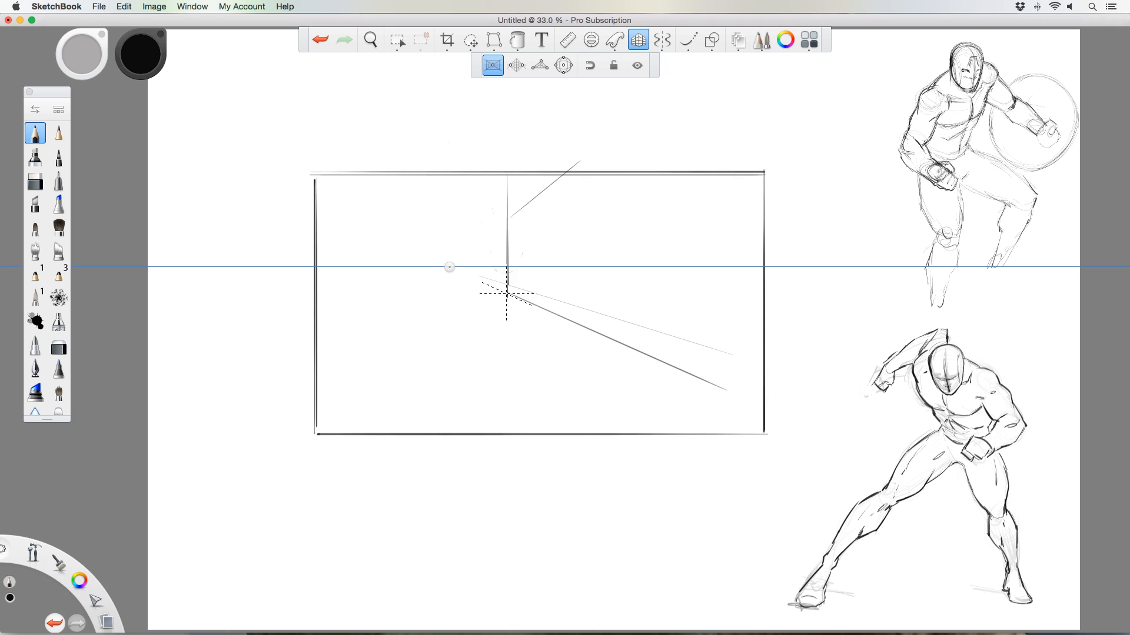
drag(507, 296, 737, 402)
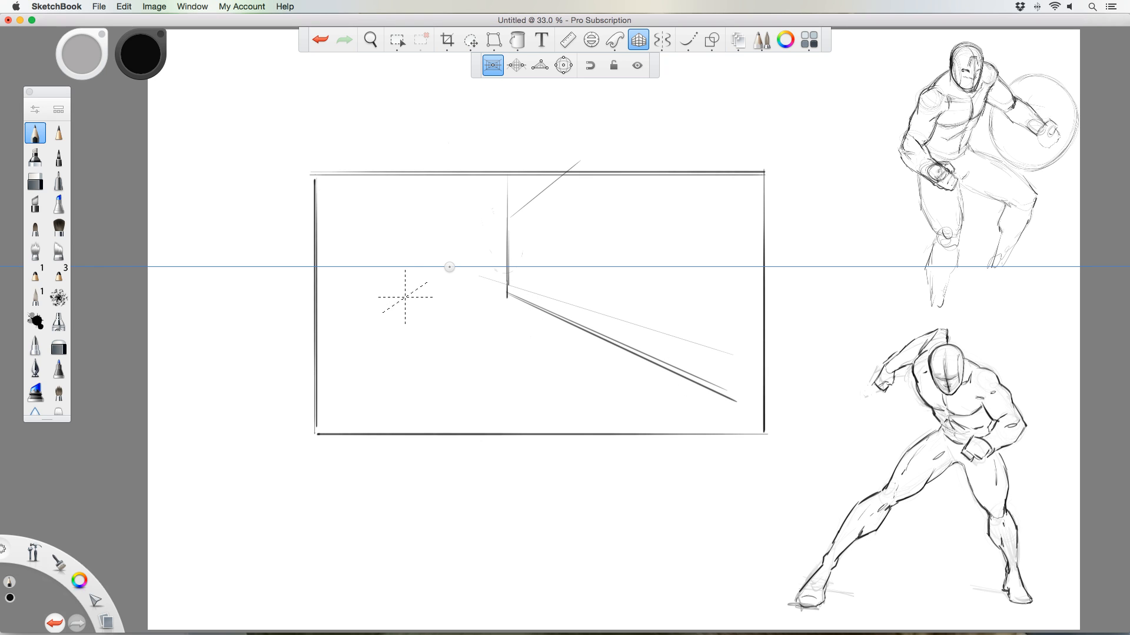
drag(409, 295, 301, 359)
mouse_move(407, 293)
mouse_down()
mouse_move(407, 232)
mouse_move(392, 219)
mouse_move(405, 177)
mouse_move(406, 295)
mouse_move(329, 317)
mouse_up()
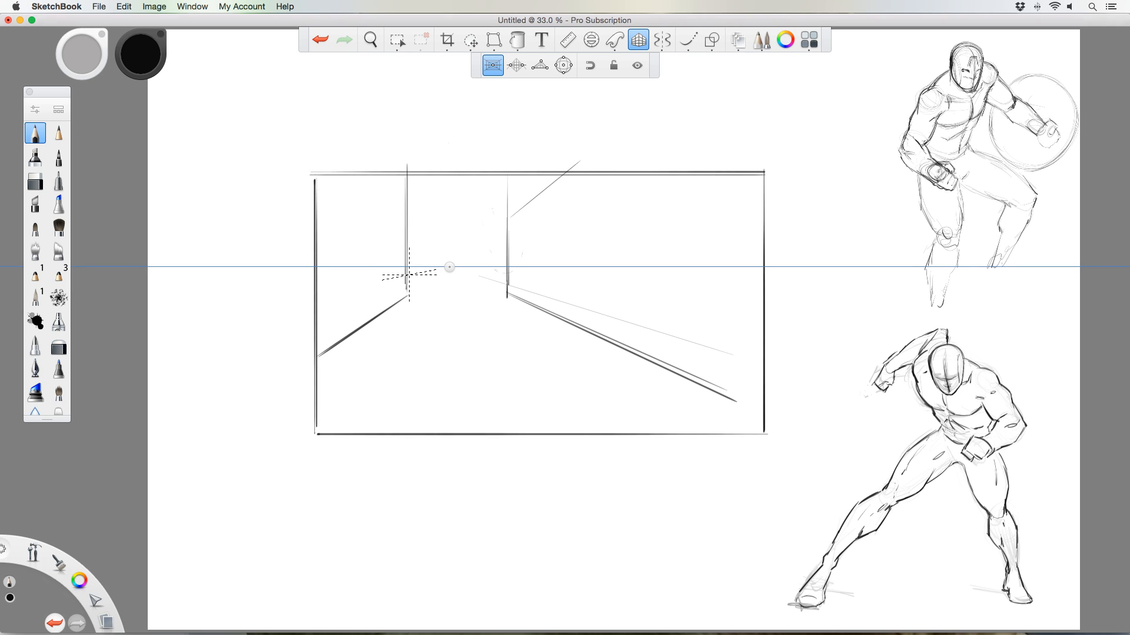
- Draw horizontal lines between the walls' far corners, vertical building edges above them, and a stronger right corner
drag(408, 274, 499, 274)
drag(405, 261, 515, 260)
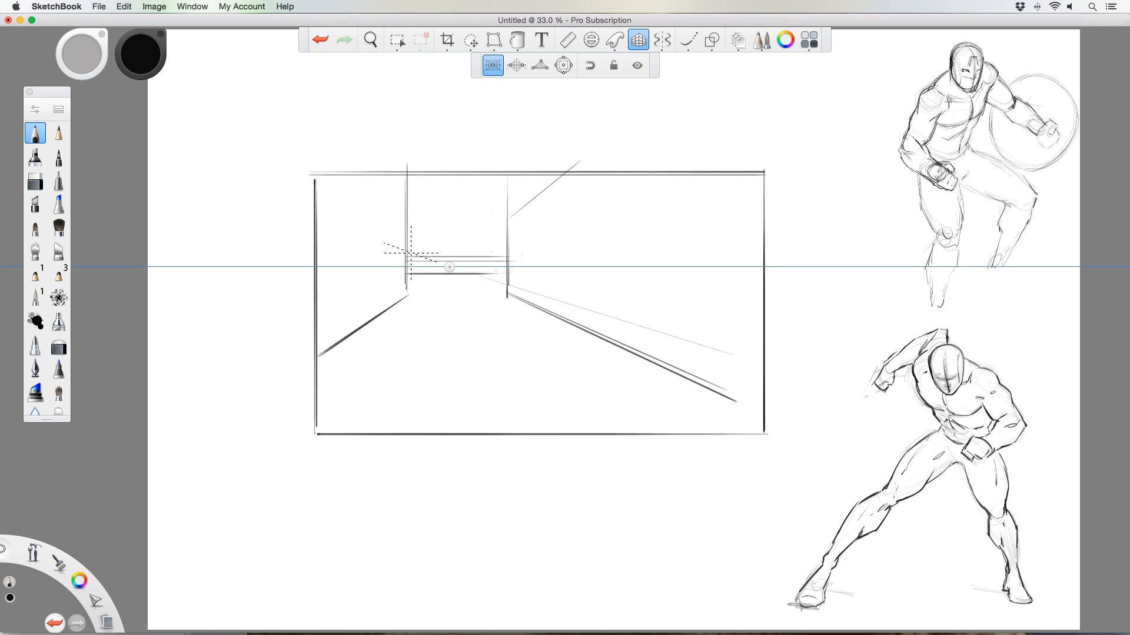
mouse_move(438, 186)
mouse_down()
mouse_move(439, 250)
mouse_move(498, 249)
mouse_move(440, 175)
mouse_up()
key(super+z)
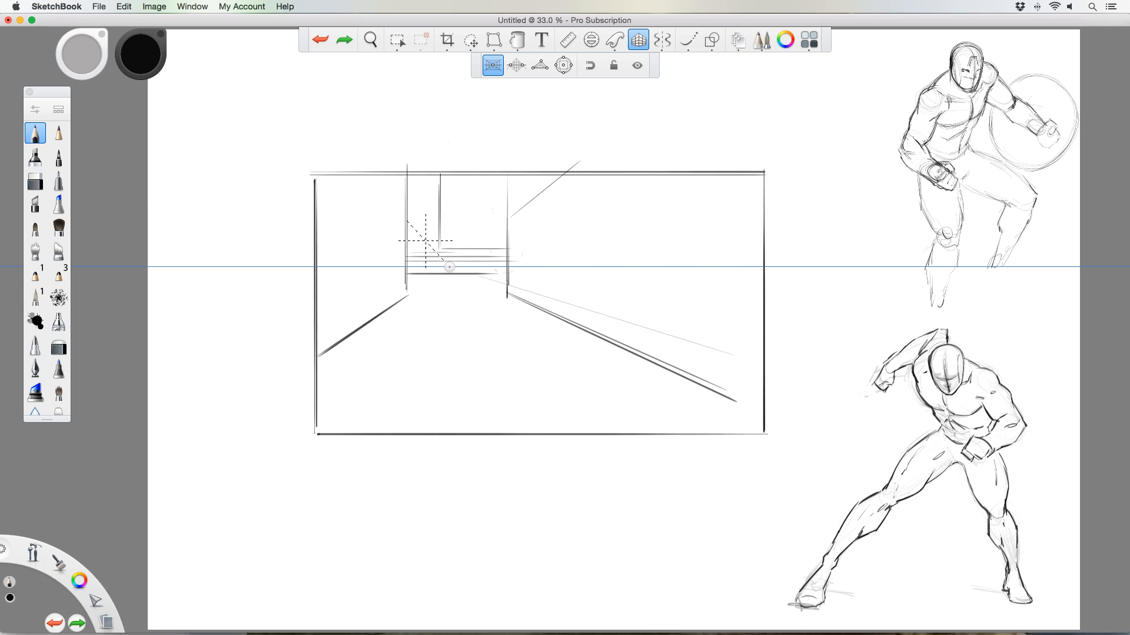
drag(428, 248, 427, 206)
drag(509, 280, 509, 184)
- Add receding perspective lines along the base of the right wall above and below its existing edge
key(space)
drag(480, 288, 542, 289)
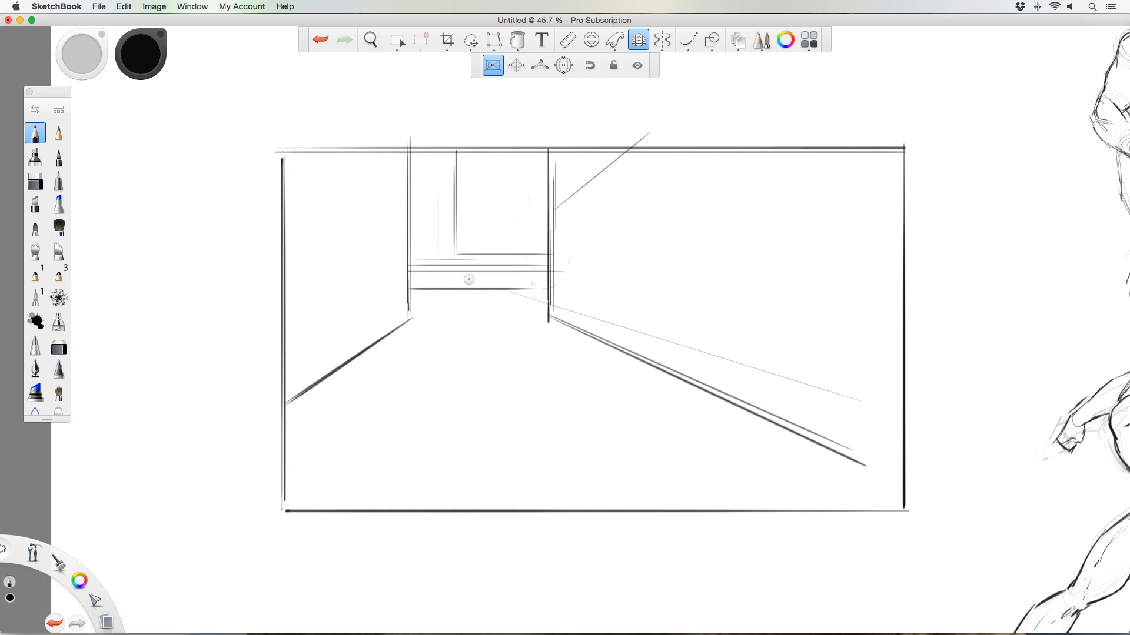
drag(547, 305, 923, 462)
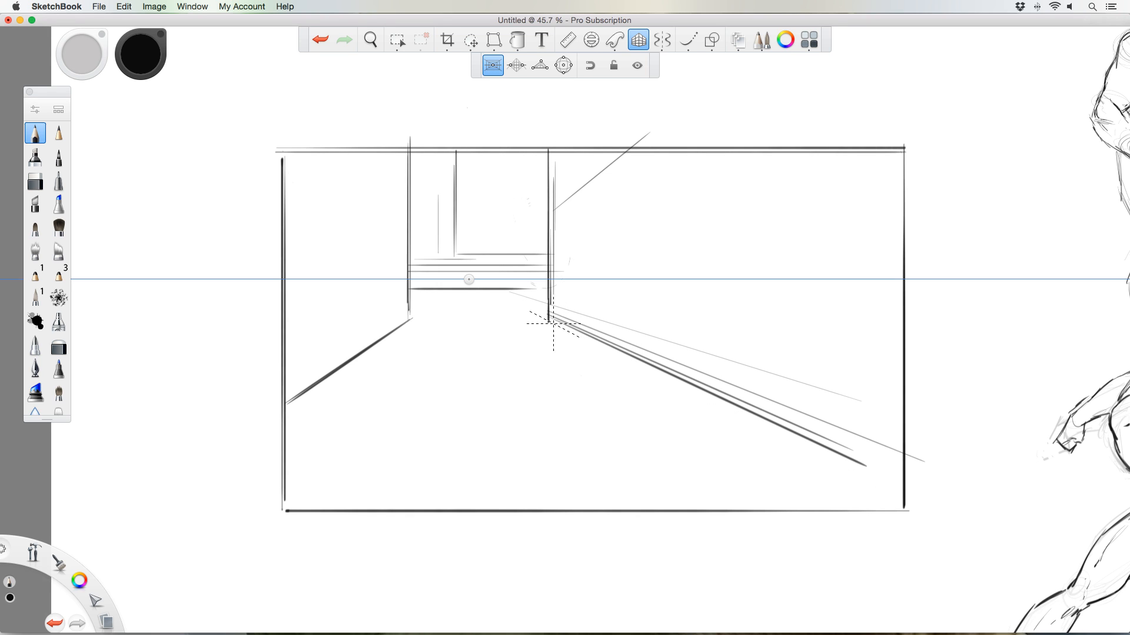
drag(552, 322, 891, 501)
drag(549, 318, 894, 484)
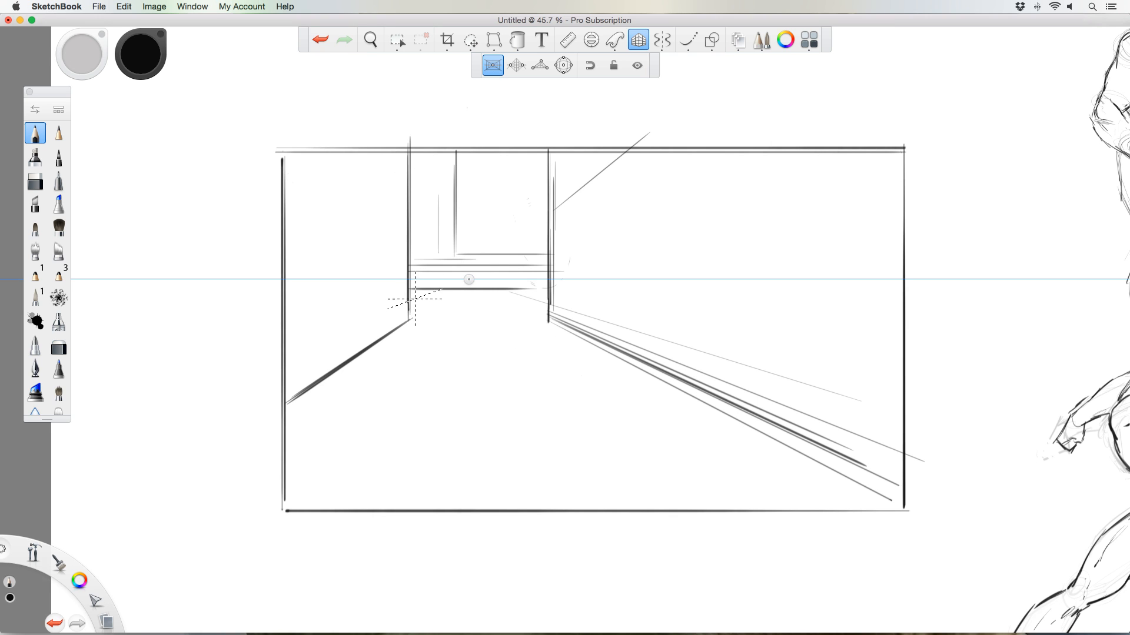
- Add lower horizontal lines across the far end, a small boxy shape above them, and another distant vertical edge
drag(410, 309, 550, 309)
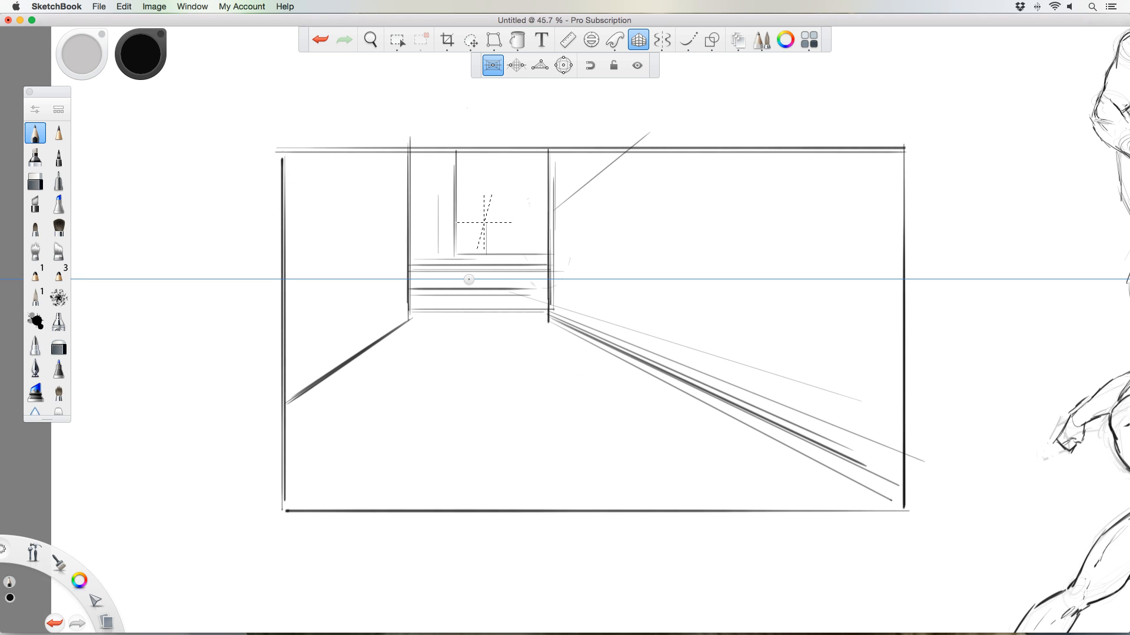
mouse_move(485, 224)
mouse_down()
mouse_move(502, 223)
mouse_move(500, 245)
mouse_move(515, 253)
mouse_up()
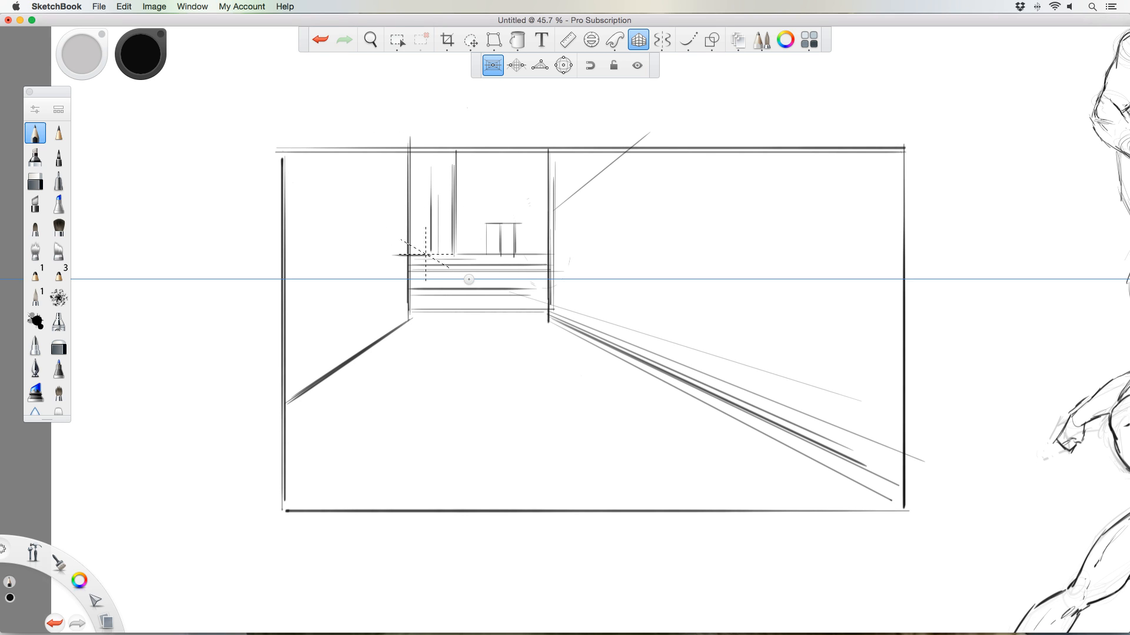
drag(426, 156, 426, 255)
- Draw evenly spaced receding lines up the lower part of the left wall toward the vanishing point
drag(286, 385, 422, 285)
drag(286, 370, 414, 307)
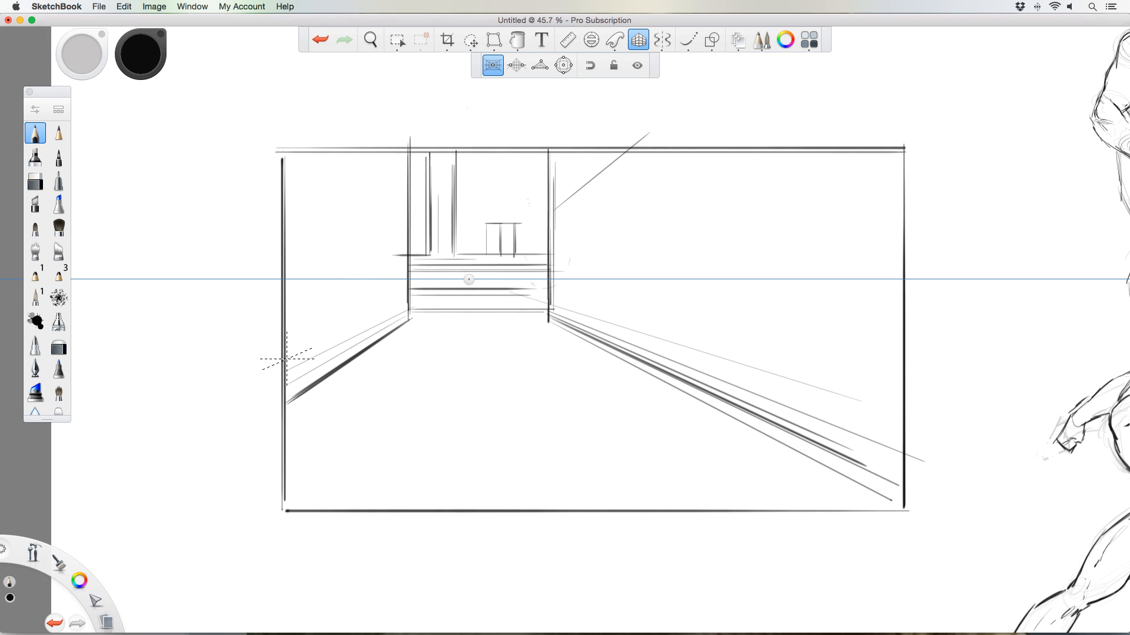
drag(286, 357, 419, 301)
drag(287, 344, 398, 305)
drag(285, 321, 389, 297)
drag(285, 308, 382, 293)
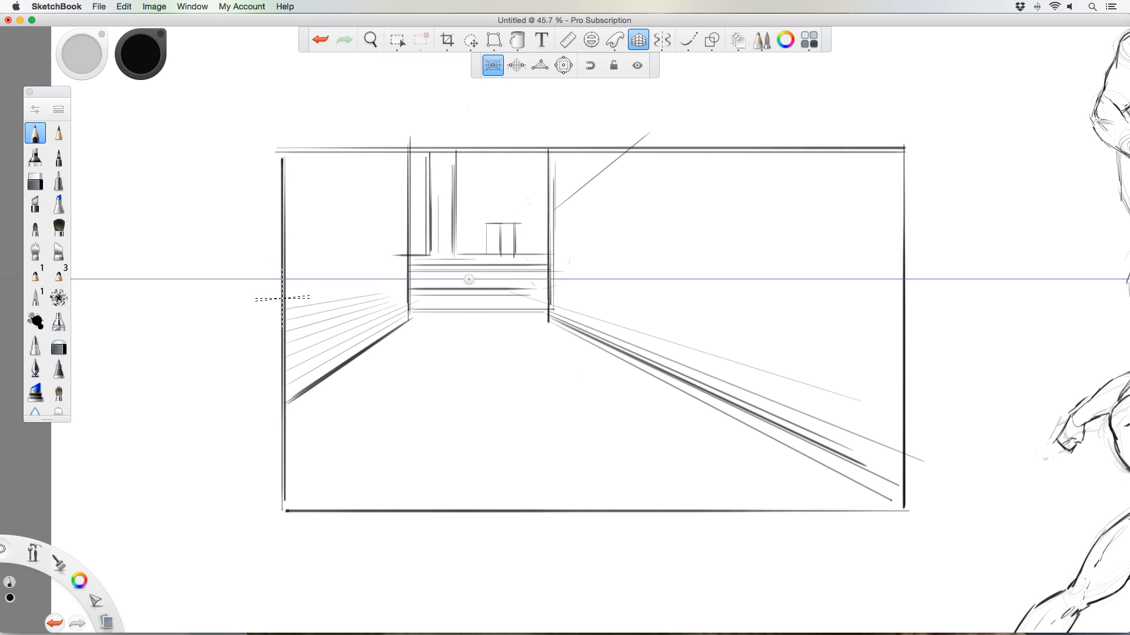
- Continue the left wall's receding lines up to the horizon line
drag(285, 299, 396, 288)
drag(285, 288, 404, 288)
key(super+z)
drag(286, 288, 404, 283)
drag(287, 277, 419, 280)
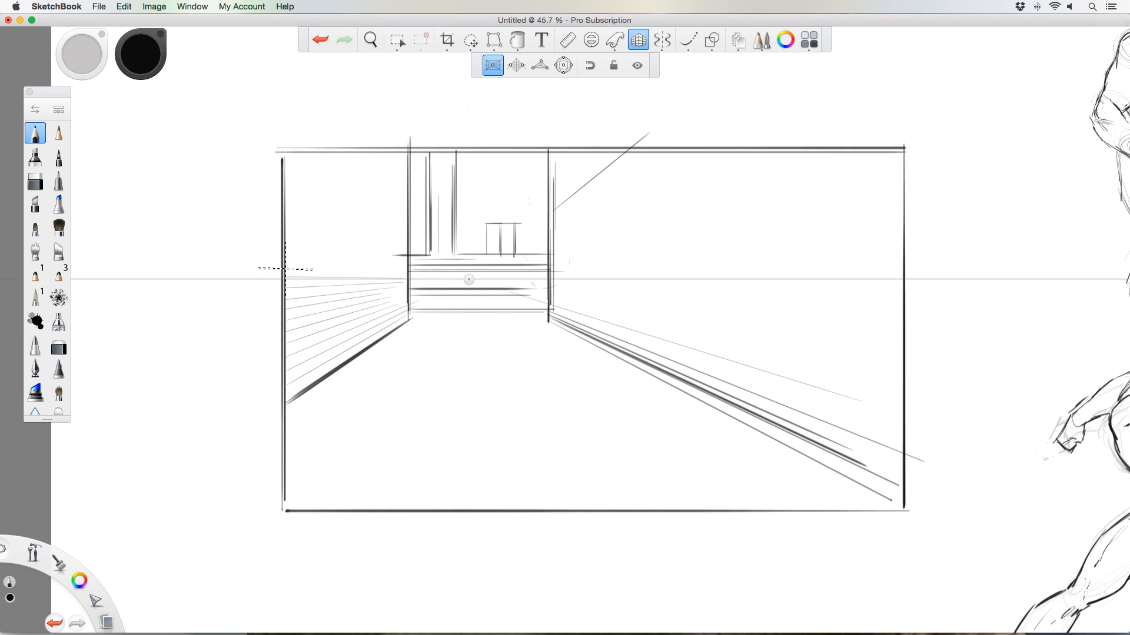
- Draw evenly spaced receding lines on the left wall above the horizon, converging on the vanishing point
drag(284, 263, 408, 275)
key(super+z)
drag(286, 264, 408, 274)
drag(286, 253, 403, 270)
drag(287, 240, 403, 269)
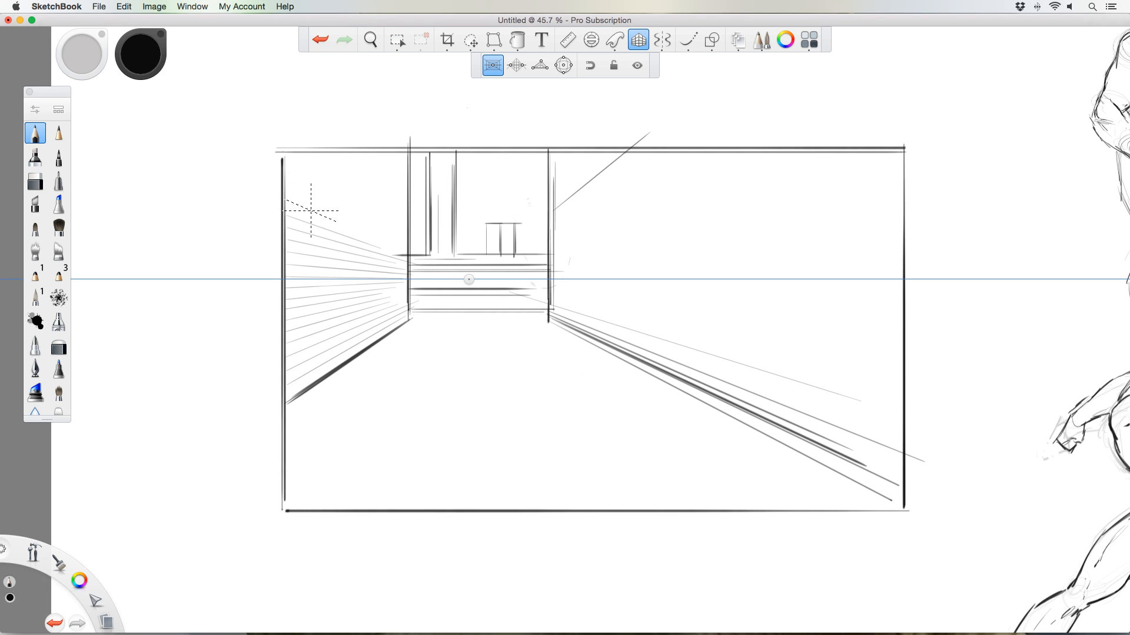
drag(287, 201, 404, 253)
drag(286, 187, 412, 254)
- Fill the left wall's upper part with receding lines running from the panel's top edge toward the vanishing point
drag(286, 157, 386, 225)
drag(299, 153, 393, 223)
drag(315, 152, 403, 221)
drag(338, 152, 399, 213)
drag(366, 152, 411, 213)
- Turn off the perspective guide and draw short staggered vertical joints to form bricks on the lower left wall
drag(307, 374, 307, 359)
key(p)
drag(321, 366, 321, 381)
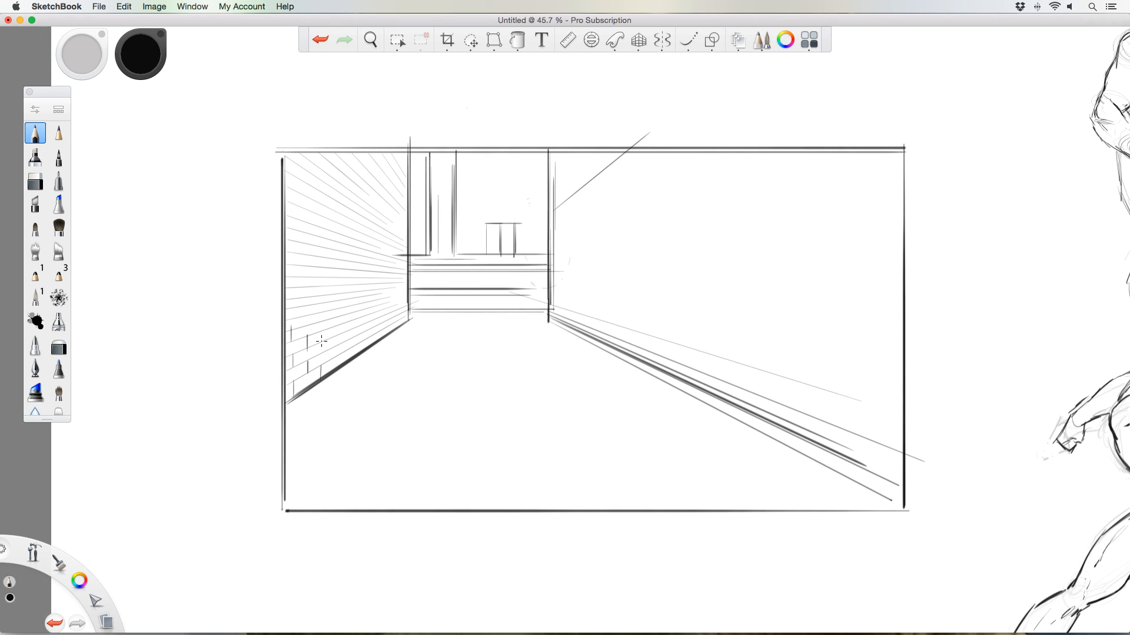
mouse_move(321, 342)
mouse_down()
mouse_move(322, 355)
mouse_move(343, 352)
mouse_up()
drag(294, 307, 307, 304)
- Draw a diagonal shadow edge with several close lines from the panel's top edge down across the right wall
drag(701, 148, 919, 348)
mouse_move(704, 148)
mouse_down()
mouse_move(904, 339)
mouse_move(902, 327)
mouse_up()
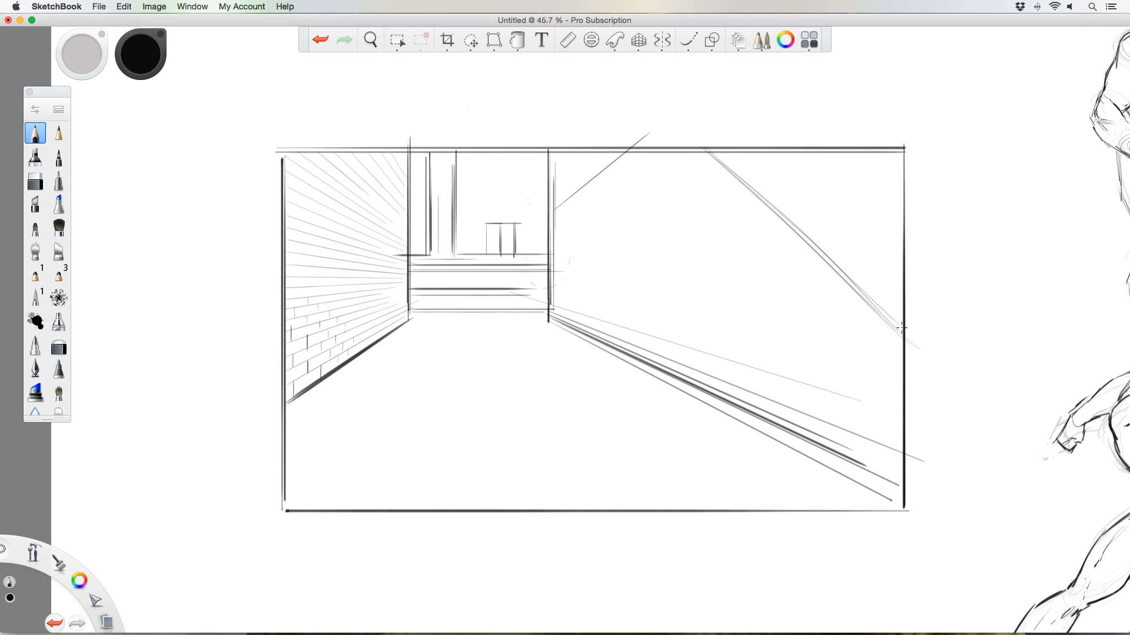
drag(718, 154, 897, 337)
- Mark both upper shadow areas of the right wall with small crosses and fill them with diagonal hatching
mouse_move(770, 167)
mouse_down()
mouse_move(772, 181)
mouse_move(781, 173)
mouse_up()
drag(845, 170, 855, 186)
drag(867, 234, 874, 242)
drag(827, 221, 830, 227)
drag(893, 279, 894, 294)
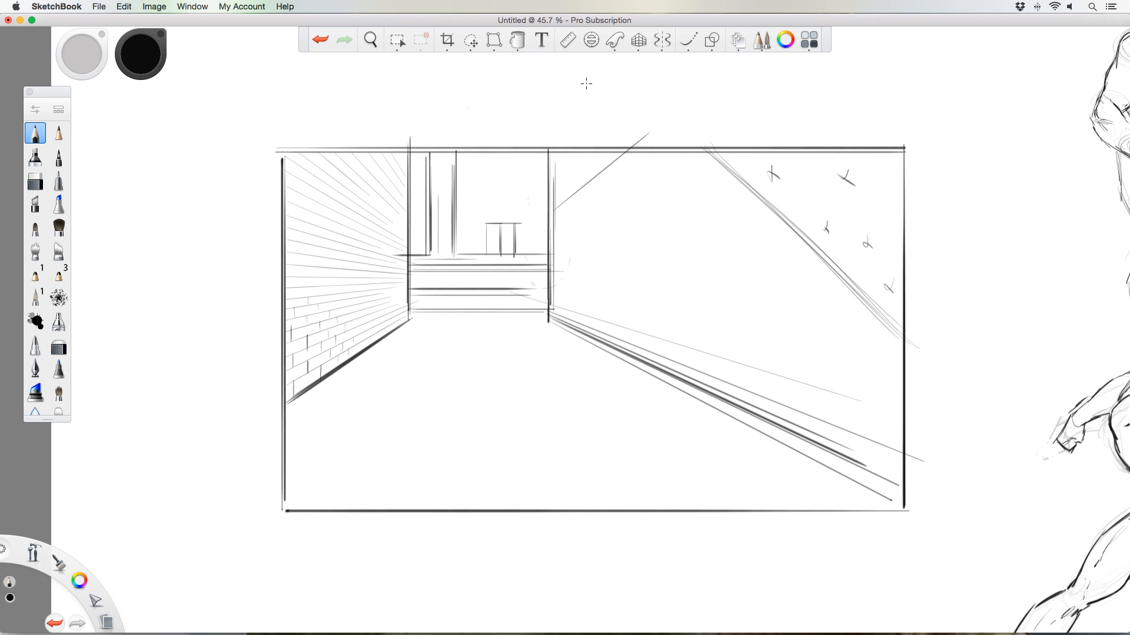
drag(581, 164, 579, 176)
mouse_move(575, 173)
mouse_down()
mouse_move(586, 167)
mouse_move(562, 168)
mouse_up()
mouse_move(716, 152)
mouse_down()
mouse_move(757, 151)
mouse_move(757, 169)
mouse_move(775, 153)
mouse_move(763, 193)
mouse_move(849, 149)
mouse_move(831, 218)
mouse_move(862, 195)
mouse_move(858, 208)
mouse_move(872, 199)
mouse_move(864, 220)
mouse_move(882, 212)
mouse_move(840, 263)
mouse_move(885, 240)
mouse_move(863, 288)
mouse_move(891, 275)
mouse_move(892, 303)
mouse_up()
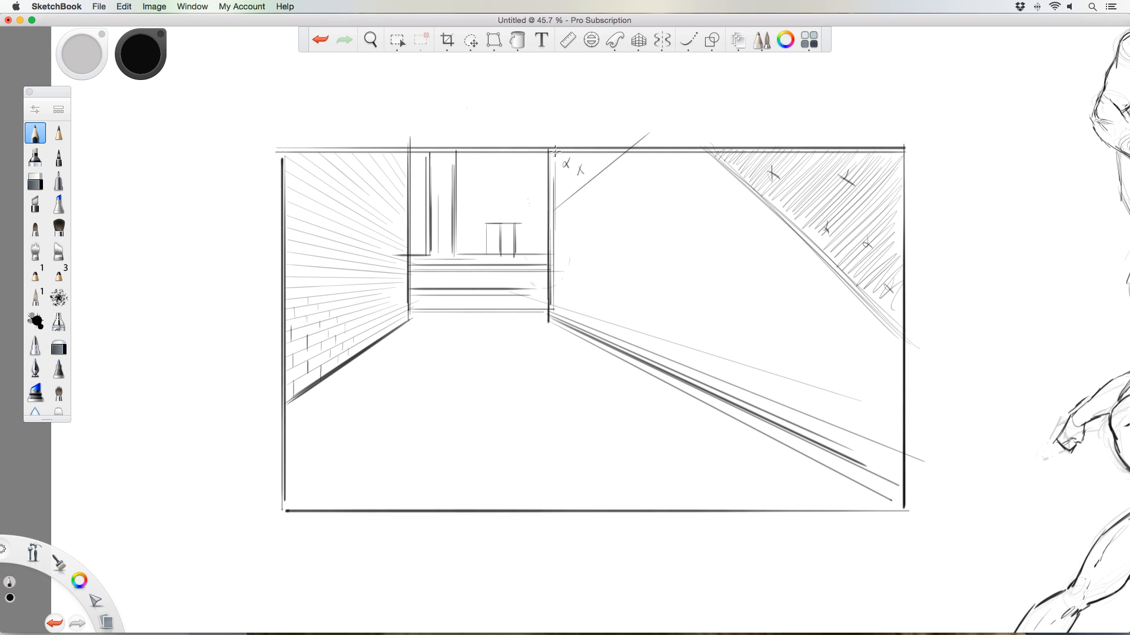
mouse_move(555, 151)
mouse_down()
mouse_move(555, 201)
mouse_move(598, 158)
mouse_move(610, 157)
mouse_move(599, 178)
mouse_move(630, 153)
mouse_up()
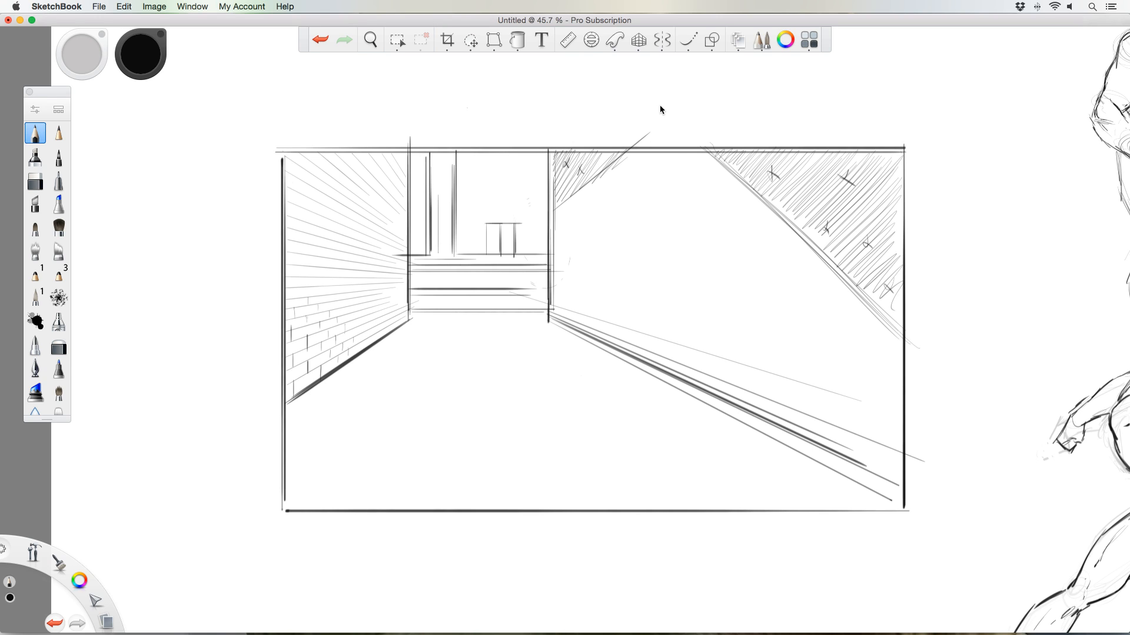
- Sketch an overturned trash can with spilled garbage and its lid on the ground by the right wall
mouse_move(666, 404)
mouse_down()
mouse_move(659, 436)
mouse_move(676, 455)
mouse_up()
mouse_move(655, 410)
mouse_down()
mouse_move(656, 451)
mouse_move(681, 415)
mouse_move(670, 471)
mouse_up()
mouse_move(667, 396)
mouse_down()
mouse_move(770, 380)
mouse_move(758, 388)
mouse_move(774, 388)
mouse_move(778, 457)
mouse_move(682, 471)
mouse_move(796, 468)
mouse_move(756, 473)
mouse_move(762, 493)
mouse_move(812, 484)
mouse_move(823, 464)
mouse_move(830, 472)
mouse_move(829, 484)
mouse_move(785, 495)
mouse_move(813, 494)
mouse_move(797, 498)
mouse_move(755, 498)
mouse_move(804, 468)
mouse_move(777, 483)
mouse_move(806, 474)
mouse_move(758, 495)
mouse_up()
mouse_move(675, 404)
mouse_down()
mouse_move(670, 436)
mouse_move(630, 462)
mouse_move(655, 474)
mouse_move(635, 453)
mouse_move(603, 471)
mouse_move(645, 476)
mouse_move(620, 459)
mouse_move(596, 473)
mouse_move(674, 462)
mouse_up()
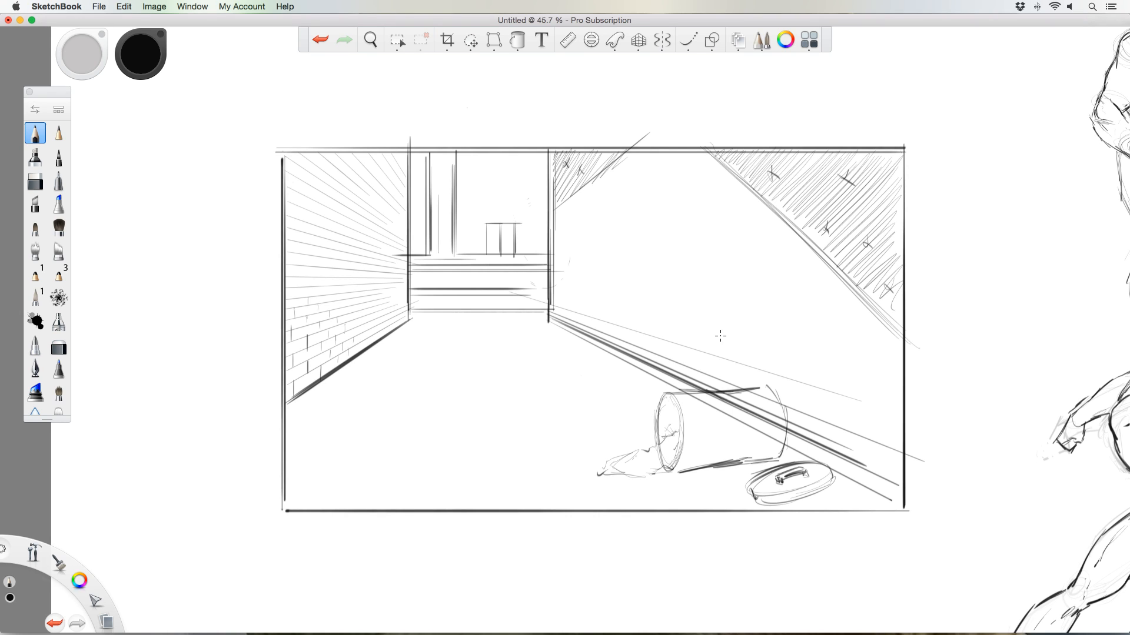
- Erase the wall's base lines that run through the trash can
key(e)
mouse_move(699, 404)
mouse_down()
mouse_move(762, 434)
mouse_move(736, 415)
mouse_move(744, 404)
mouse_move(780, 437)
mouse_up()
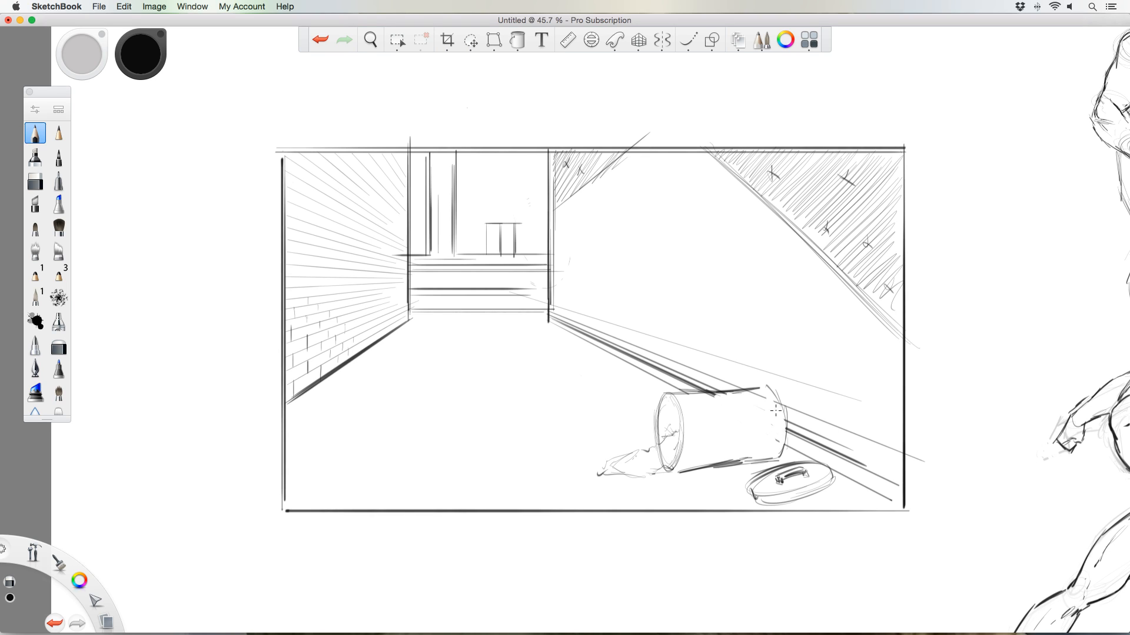
key(e)
- Add the rim, ribs and dents to the trash can and hatch a shadow beneath it
mouse_move(706, 392)
mouse_down()
mouse_move(753, 438)
mouse_move(733, 401)
mouse_move(770, 429)
mouse_move(734, 410)
mouse_move(670, 414)
mouse_move(667, 397)
mouse_move(680, 429)
mouse_move(673, 464)
mouse_move(681, 428)
mouse_move(663, 397)
mouse_move(659, 411)
mouse_move(674, 399)
mouse_move(690, 418)
mouse_move(682, 471)
mouse_up()
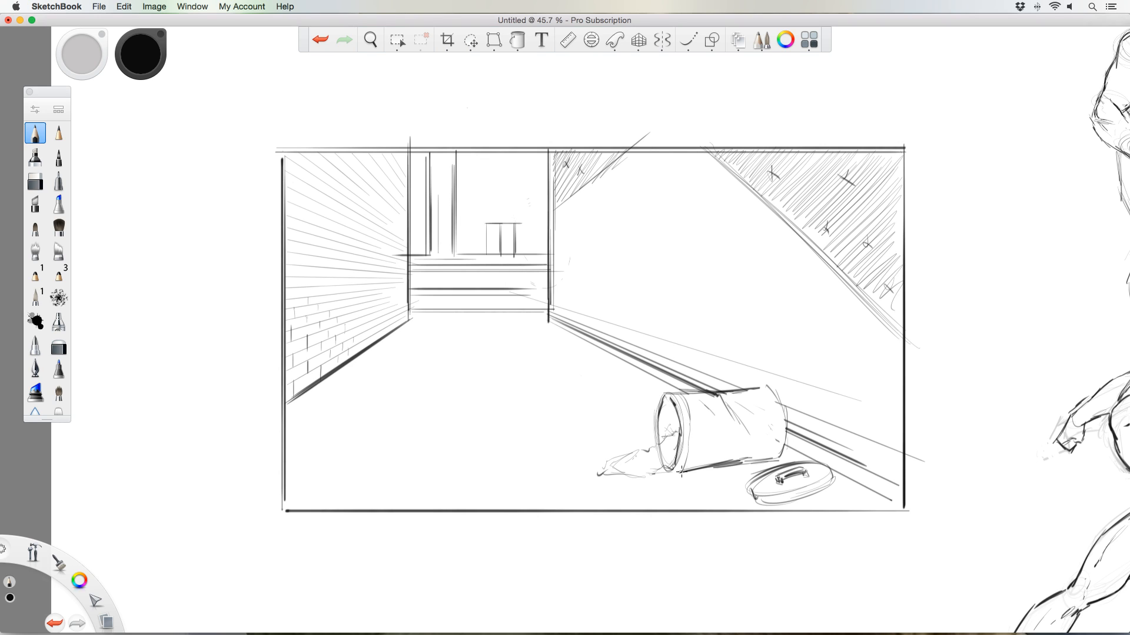
mouse_move(736, 400)
mouse_down()
mouse_move(697, 404)
mouse_move(771, 407)
mouse_move(687, 423)
mouse_up()
mouse_move(778, 416)
mouse_down()
mouse_move(694, 429)
mouse_move(776, 434)
mouse_move(709, 442)
mouse_move(756, 451)
mouse_up()
mouse_move(767, 386)
mouse_down()
mouse_move(788, 435)
mouse_move(783, 459)
mouse_move(683, 473)
mouse_up()
mouse_move(778, 462)
mouse_down()
mouse_move(679, 474)
mouse_move(755, 475)
mouse_up()
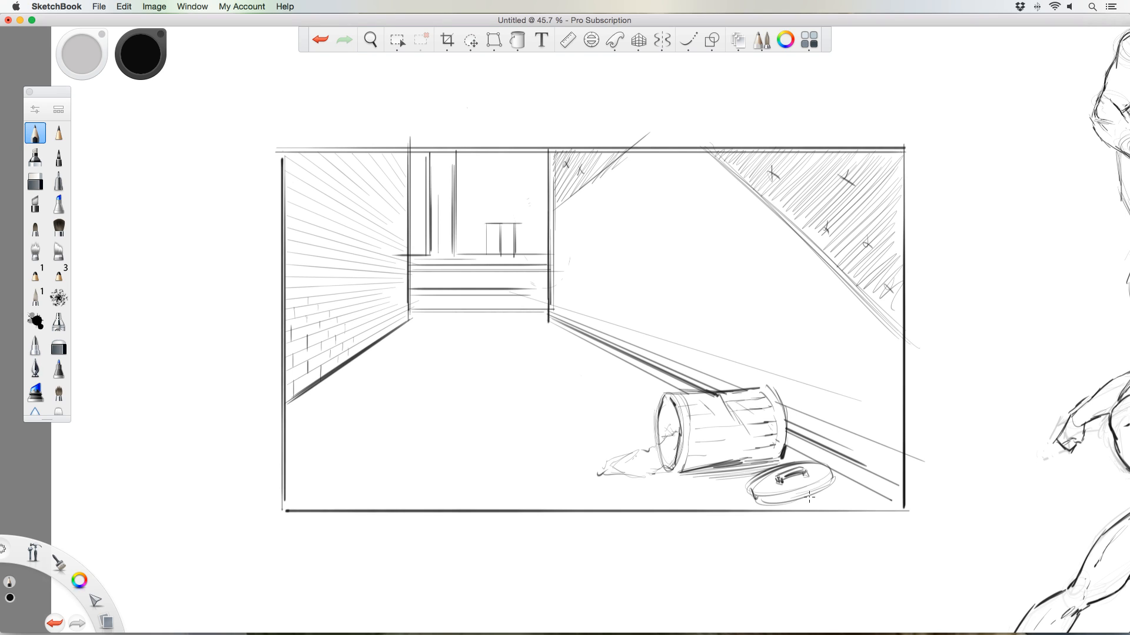
- Hatch a shadow under the trash can lid and shade inside the can's opening
mouse_move(811, 497)
mouse_down()
mouse_move(848, 494)
mouse_move(789, 508)
mouse_up()
mouse_move(830, 484)
mouse_down()
mouse_move(847, 497)
mouse_move(792, 509)
mouse_move(829, 495)
mouse_up()
mouse_move(817, 489)
mouse_down()
mouse_move(831, 485)
mouse_move(773, 506)
mouse_up()
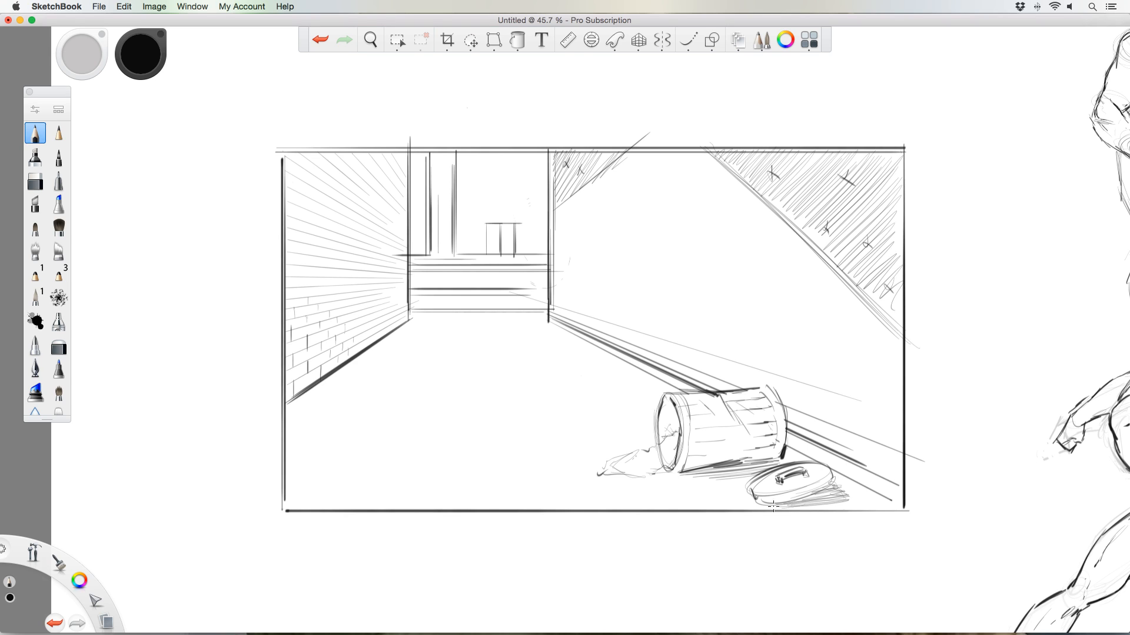
mouse_move(674, 406)
mouse_down()
mouse_move(680, 435)
mouse_move(665, 432)
mouse_move(674, 404)
mouse_move(659, 438)
mouse_up()
- Outline a shadow across the left wall's upper corner and fill it with diagonal hatching
drag(287, 220, 371, 153)
drag(294, 151, 285, 165)
drag(298, 151, 286, 175)
drag(306, 152, 288, 186)
drag(311, 154, 287, 197)
drag(316, 156, 290, 205)
drag(327, 151, 294, 209)
mouse_move(338, 152)
mouse_down()
mouse_move(301, 206)
mouse_move(312, 199)
mouse_up()
mouse_move(354, 151)
mouse_down()
mouse_move(326, 187)
mouse_move(333, 181)
mouse_up()
drag(367, 152, 350, 167)
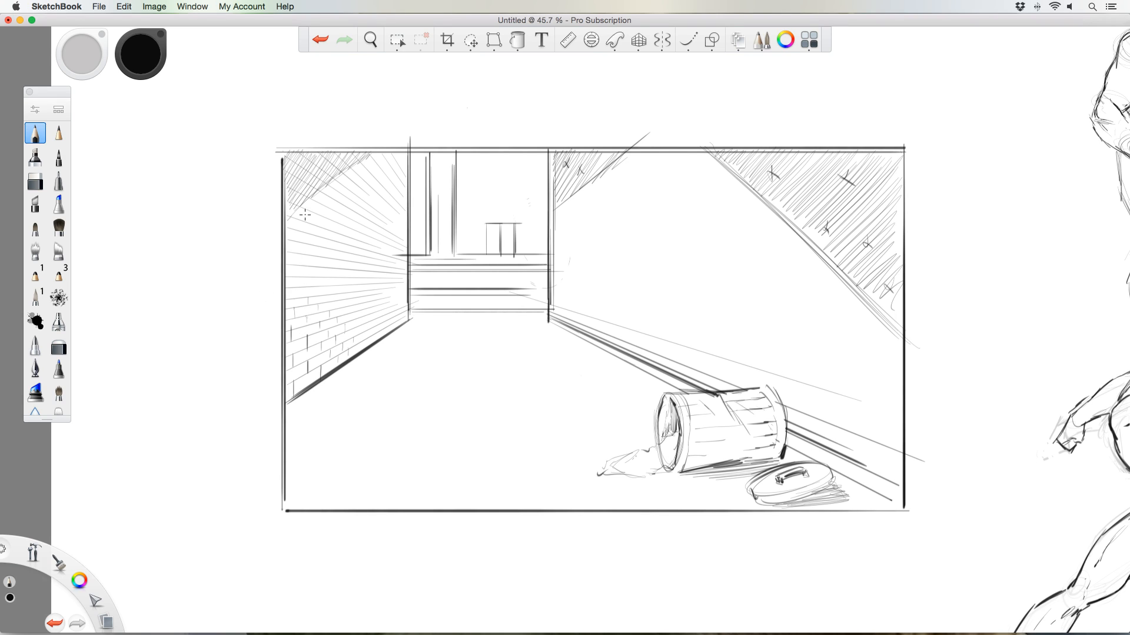
- Add a few brick joints at the left wall's mid-height and a cluster of dark bricks near the upper shadow
mouse_move(295, 287)
mouse_down()
mouse_move(295, 296)
mouse_move(302, 287)
mouse_up()
mouse_move(345, 176)
mouse_down()
mouse_move(355, 183)
mouse_move(343, 184)
mouse_move(346, 196)
mouse_move(333, 188)
mouse_move(349, 178)
mouse_up()
mouse_move(349, 197)
mouse_down()
mouse_move(330, 193)
mouse_move(347, 211)
mouse_move(334, 203)
mouse_up()
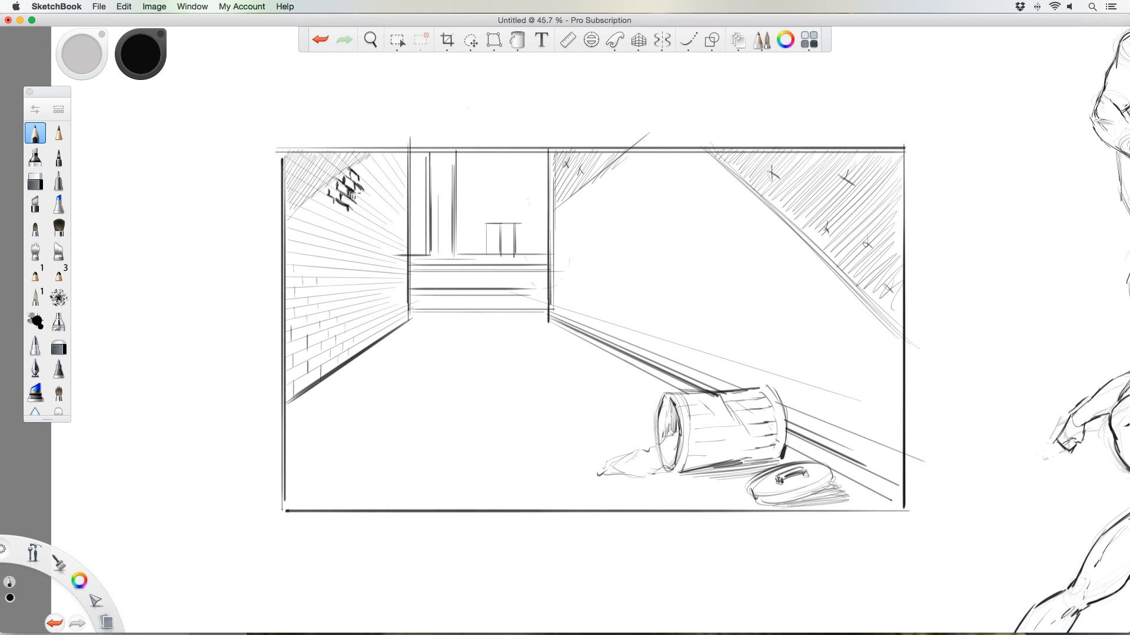
mouse_move(363, 200)
mouse_down()
mouse_move(351, 208)
mouse_move(366, 200)
mouse_move(359, 183)
mouse_up()
- Darken the brick joints and courses on the near lower part of the left wall
drag(290, 331, 291, 342)
mouse_move(282, 328)
mouse_down()
mouse_move(356, 339)
mouse_move(250, 323)
mouse_up()
key(ctrl+z)
mouse_move(292, 349)
mouse_down()
mouse_move(292, 358)
mouse_move(305, 348)
mouse_move(293, 372)
mouse_up()
drag(289, 366, 307, 360)
mouse_move(306, 360)
mouse_down()
mouse_move(307, 370)
mouse_move(319, 355)
mouse_move(293, 382)
mouse_up()
mouse_move(293, 385)
mouse_down()
mouse_move(293, 399)
mouse_move(320, 374)
mouse_move(327, 329)
mouse_move(292, 340)
mouse_move(315, 323)
mouse_move(327, 353)
mouse_move(340, 345)
mouse_move(338, 364)
mouse_move(352, 355)
mouse_up()
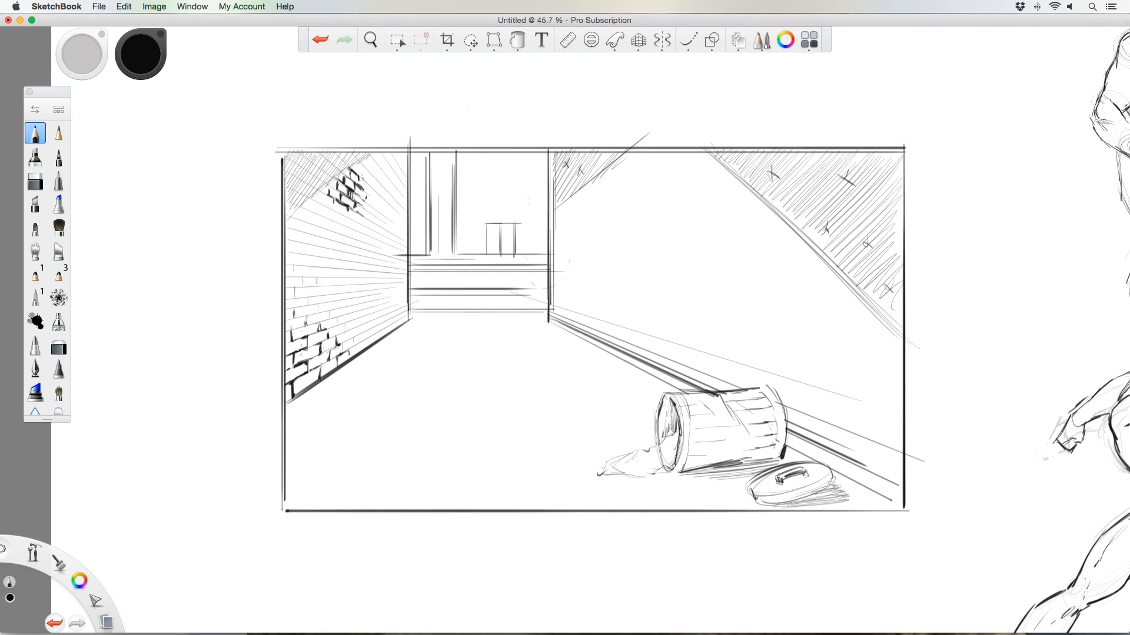
drag(301, 350, 288, 356)
- Thicken the near base edge of the left wall and hatch a diagonal shadow on the ground below it
drag(284, 398, 332, 373)
mouse_move(287, 405)
mouse_down()
mouse_move(314, 386)
mouse_move(280, 408)
mouse_up()
drag(342, 368, 282, 423)
mouse_move(331, 386)
mouse_down()
mouse_move(281, 427)
mouse_move(303, 413)
mouse_up()
drag(316, 399, 283, 433)
drag(330, 397, 285, 440)
drag(321, 413, 279, 453)
mouse_move(318, 427)
mouse_down()
mouse_move(288, 453)
mouse_move(288, 481)
mouse_up()
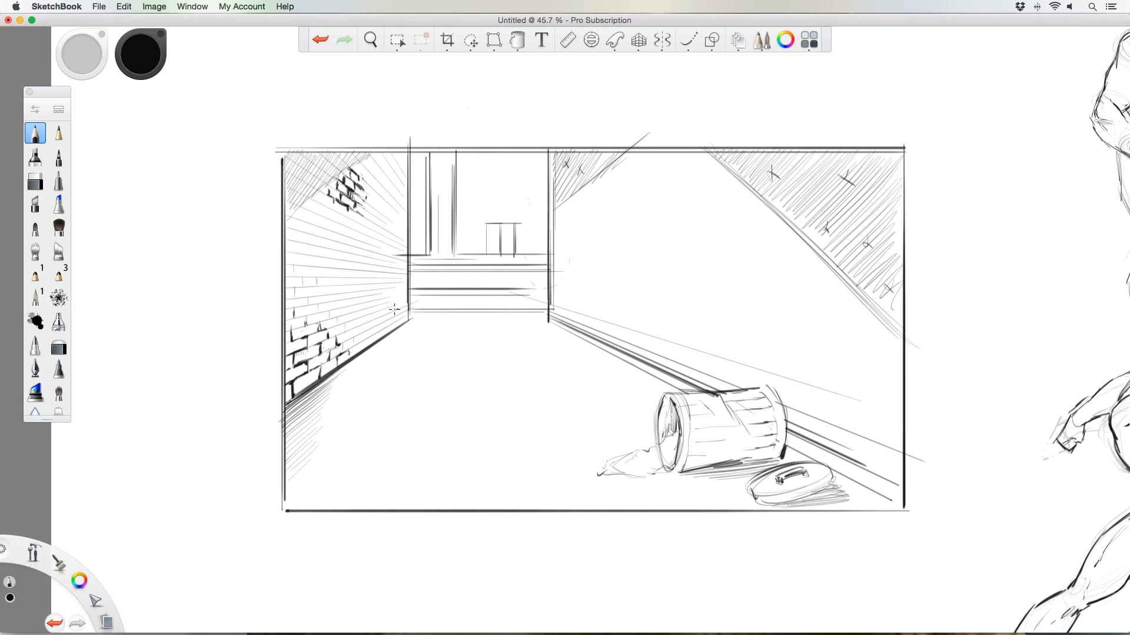
- Add small dark bricks at the far base of the left wall and hatch over the lower brickwork
drag(396, 310, 399, 310)
mouse_move(398, 310)
mouse_down()
mouse_move(392, 318)
mouse_move(405, 319)
mouse_move(390, 322)
mouse_up()
drag(374, 329, 375, 335)
mouse_move(287, 397)
mouse_down()
mouse_move(300, 392)
mouse_move(303, 368)
mouse_move(291, 347)
mouse_move(339, 353)
mouse_move(332, 332)
mouse_up()
- Draw jagged cracks at the left wall's far edge, down the right wall and near the right wall's far end
key(e)
key(e)
mouse_move(406, 212)
mouse_down()
mouse_move(391, 243)
mouse_move(406, 283)
mouse_move(392, 231)
mouse_move(407, 204)
mouse_up()
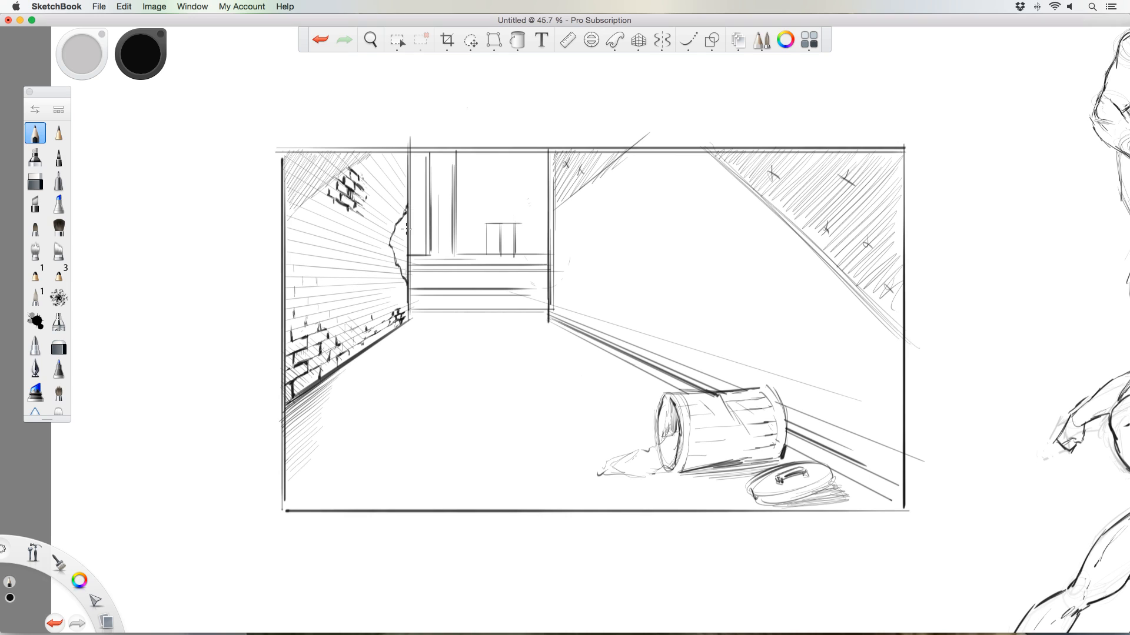
drag(393, 245, 398, 263)
drag(289, 219, 285, 179)
mouse_move(785, 412)
mouse_down()
mouse_move(853, 285)
mouse_move(785, 421)
mouse_move(798, 460)
mouse_up()
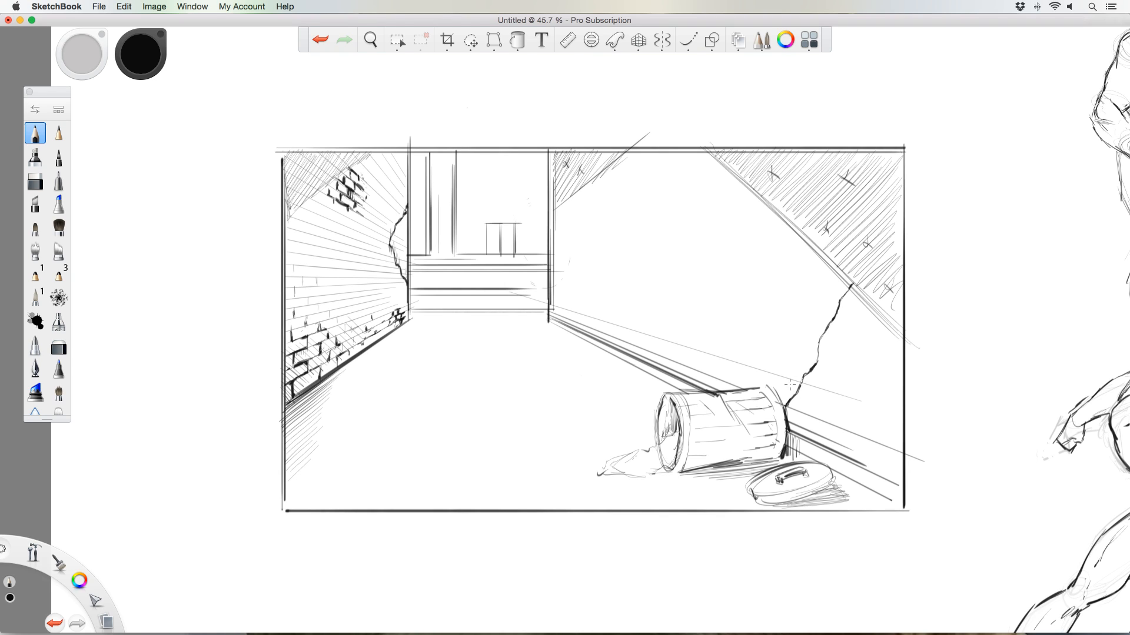
mouse_move(573, 306)
mouse_down()
mouse_move(587, 272)
mouse_move(610, 294)
mouse_move(629, 349)
mouse_move(614, 299)
mouse_move(566, 322)
mouse_move(551, 312)
mouse_move(565, 322)
mouse_up()
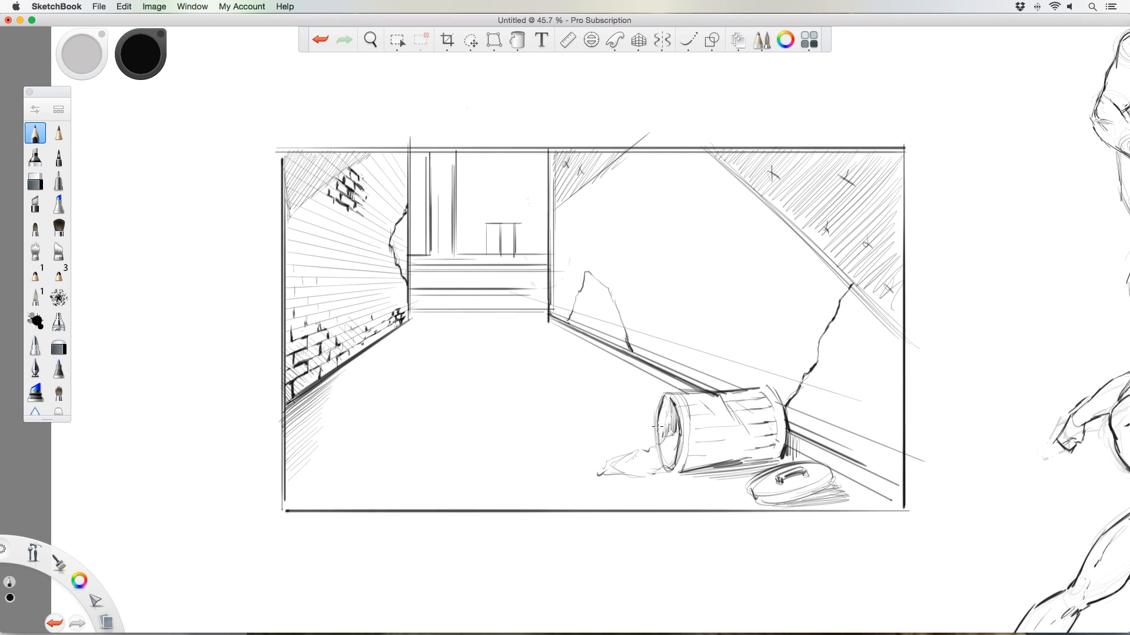
- Detail the spilled garbage and shade the trash can's opening, underside, rear rim and ribs
mouse_move(657, 426)
mouse_down()
mouse_move(659, 449)
mouse_move(677, 452)
mouse_move(662, 454)
mouse_up()
mouse_move(653, 471)
mouse_down()
mouse_move(624, 472)
mouse_move(649, 455)
mouse_move(619, 470)
mouse_move(676, 472)
mouse_move(683, 371)
mouse_move(678, 468)
mouse_up()
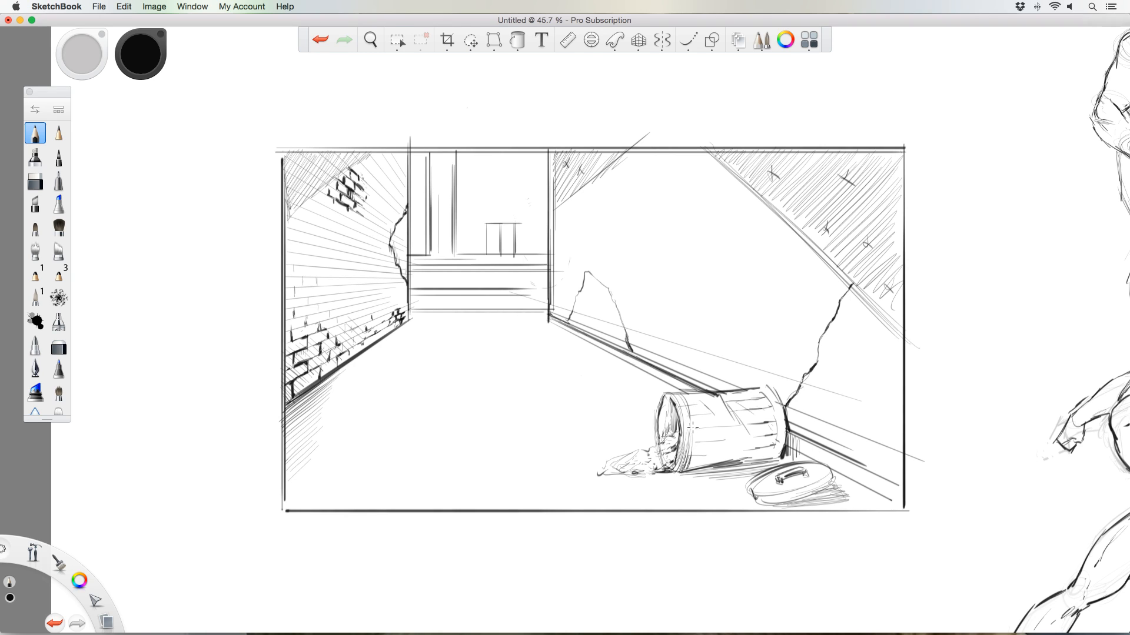
mouse_move(688, 459)
mouse_down()
mouse_move(704, 431)
mouse_move(708, 466)
mouse_up()
drag(783, 452, 782, 413)
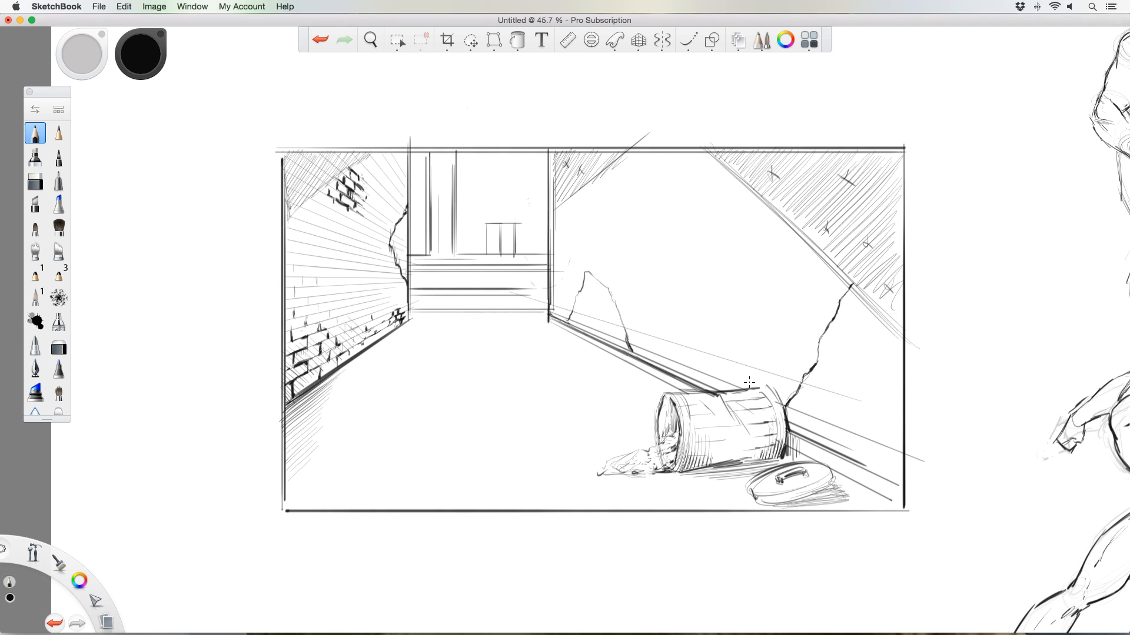
drag(781, 457, 761, 463)
mouse_move(780, 399)
mouse_down()
mouse_move(765, 386)
mouse_move(775, 417)
mouse_up()
mouse_move(669, 399)
mouse_down()
mouse_move(670, 426)
mouse_move(756, 425)
mouse_move(721, 451)
mouse_move(758, 447)
mouse_up()
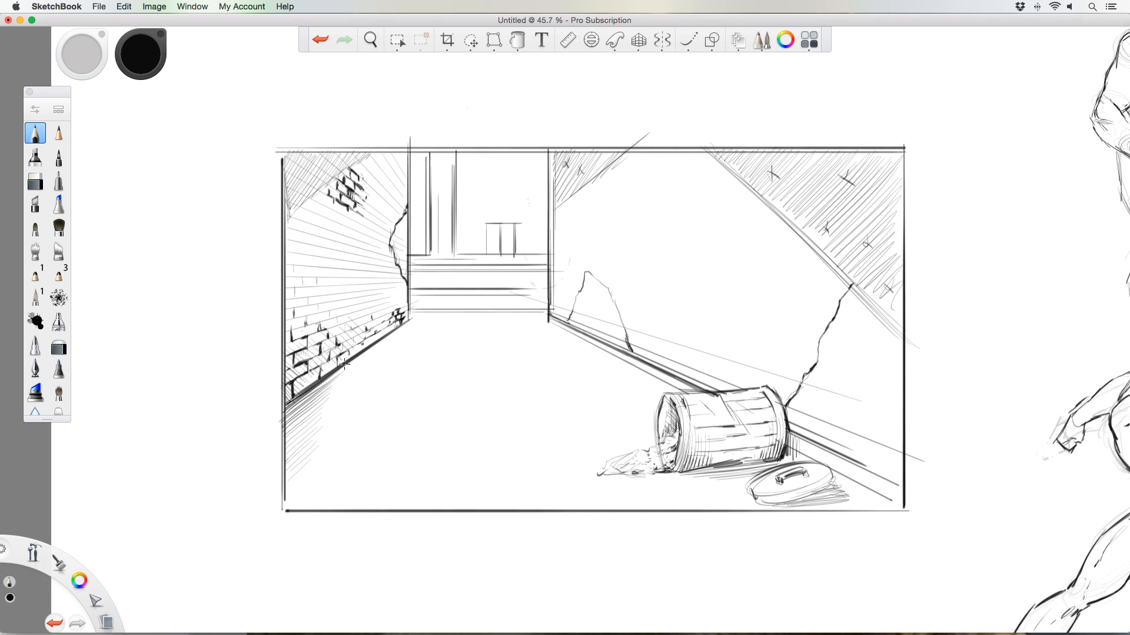
- Hatch the ground along the left wall's far base and sketch an open cardboard box behind the trash can
mouse_move(361, 363)
mouse_down()
mouse_move(434, 342)
mouse_move(416, 328)
mouse_move(444, 322)
mouse_up()
mouse_move(586, 352)
mouse_down()
mouse_move(585, 335)
mouse_move(619, 331)
mouse_move(663, 345)
mouse_move(617, 351)
mouse_move(587, 337)
mouse_move(613, 353)
mouse_move(613, 381)
mouse_up()
mouse_move(663, 346)
mouse_down()
mouse_move(662, 373)
mouse_move(634, 383)
mouse_move(652, 383)
mouse_move(613, 387)
mouse_move(580, 359)
mouse_move(564, 373)
mouse_move(589, 395)
mouse_move(566, 330)
mouse_move(611, 352)
mouse_move(559, 327)
mouse_move(585, 347)
mouse_move(586, 371)
mouse_move(611, 369)
mouse_move(582, 369)
mouse_move(605, 364)
mouse_move(575, 330)
mouse_up()
- Erase the wall lines running through the cardboard box and add light detail lines to its front face
key(e)
mouse_move(650, 365)
mouse_down()
mouse_move(604, 338)
mouse_move(621, 339)
mouse_move(589, 342)
mouse_move(648, 351)
mouse_move(639, 369)
mouse_move(604, 360)
mouse_move(588, 333)
mouse_move(613, 362)
mouse_move(589, 347)
mouse_move(601, 365)
mouse_move(586, 355)
mouse_move(589, 365)
mouse_move(640, 400)
mouse_move(629, 389)
mouse_move(667, 385)
mouse_up()
key(e)
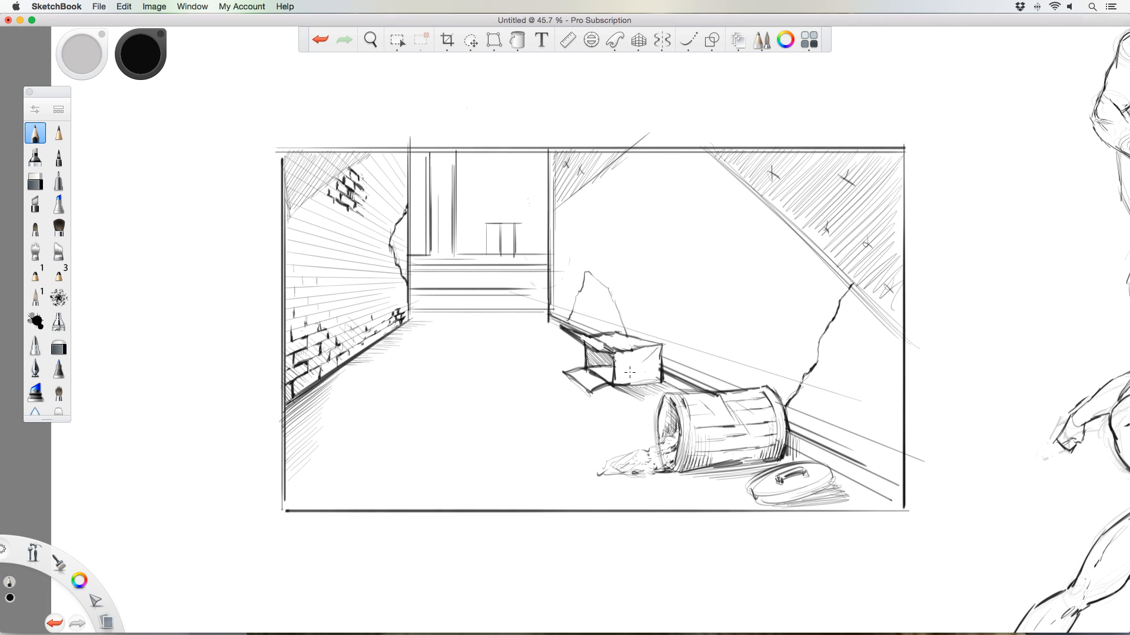
drag(641, 368, 657, 380)
mouse_move(590, 392)
mouse_down()
mouse_move(569, 377)
mouse_move(589, 391)
mouse_up()
key(e)
key(e)
- Feather the small shadow's edge at the right wall's far end with short vertical strokes
mouse_move(552, 150)
mouse_down()
mouse_move(551, 196)
mouse_move(551, 152)
mouse_move(552, 221)
mouse_up()
mouse_move(552, 183)
mouse_down()
mouse_move(555, 221)
mouse_move(561, 196)
mouse_move(562, 232)
mouse_move(566, 191)
mouse_move(565, 236)
mouse_up()
mouse_move(571, 189)
mouse_down()
mouse_move(567, 231)
mouse_move(575, 181)
mouse_move(582, 212)
mouse_up()
mouse_move(585, 175)
mouse_down()
mouse_move(584, 207)
mouse_move(616, 168)
mouse_up()
mouse_move(621, 148)
mouse_down()
mouse_move(619, 163)
mouse_move(546, 222)
mouse_up()
drag(593, 187, 551, 224)
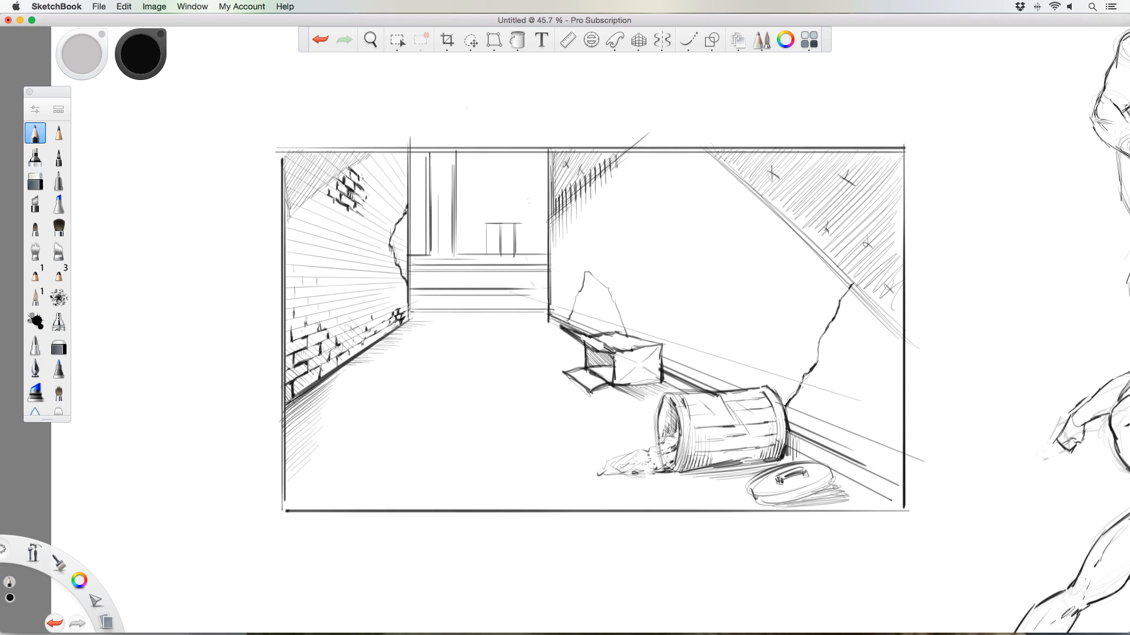
- Extend the diagonal ground hatching along the base of the left wall
drag(391, 335, 315, 415)
drag(361, 365, 274, 462)
mouse_move(389, 336)
mouse_down()
mouse_move(298, 422)
mouse_move(314, 416)
mouse_move(309, 404)
mouse_move(288, 415)
mouse_up()
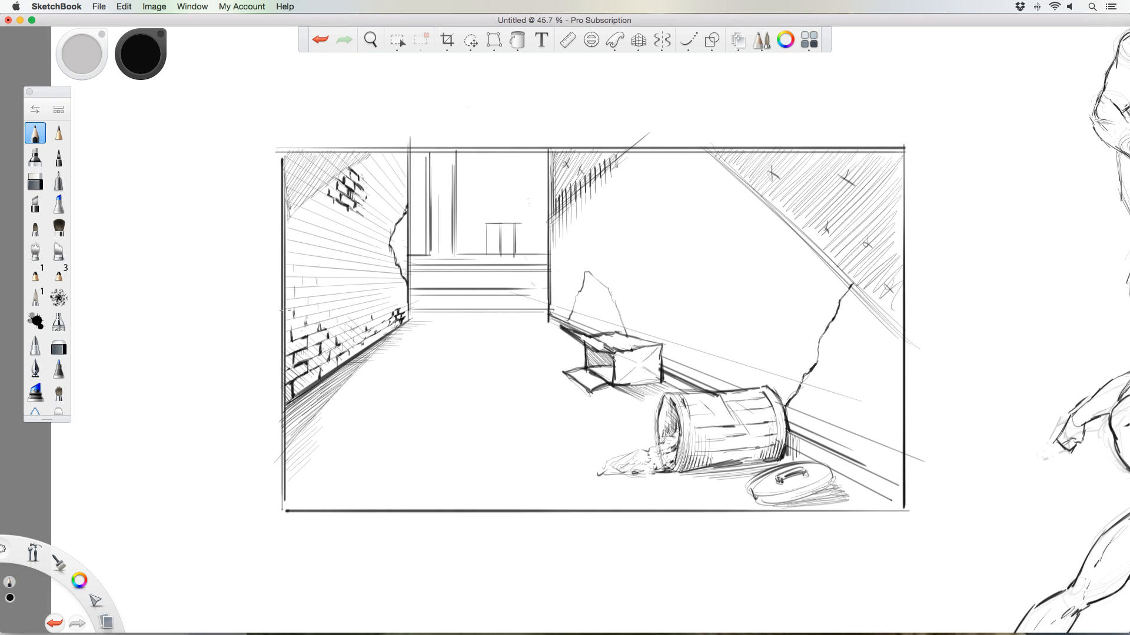
- Add more bricks up the left wall, clear the guide lines at its middle and hatch its far end
mouse_move(293, 322)
mouse_down()
mouse_move(307, 336)
mouse_move(310, 317)
mouse_move(294, 309)
mouse_move(307, 300)
mouse_move(287, 307)
mouse_move(302, 286)
mouse_move(316, 288)
mouse_move(321, 311)
mouse_up()
drag(304, 266, 305, 257)
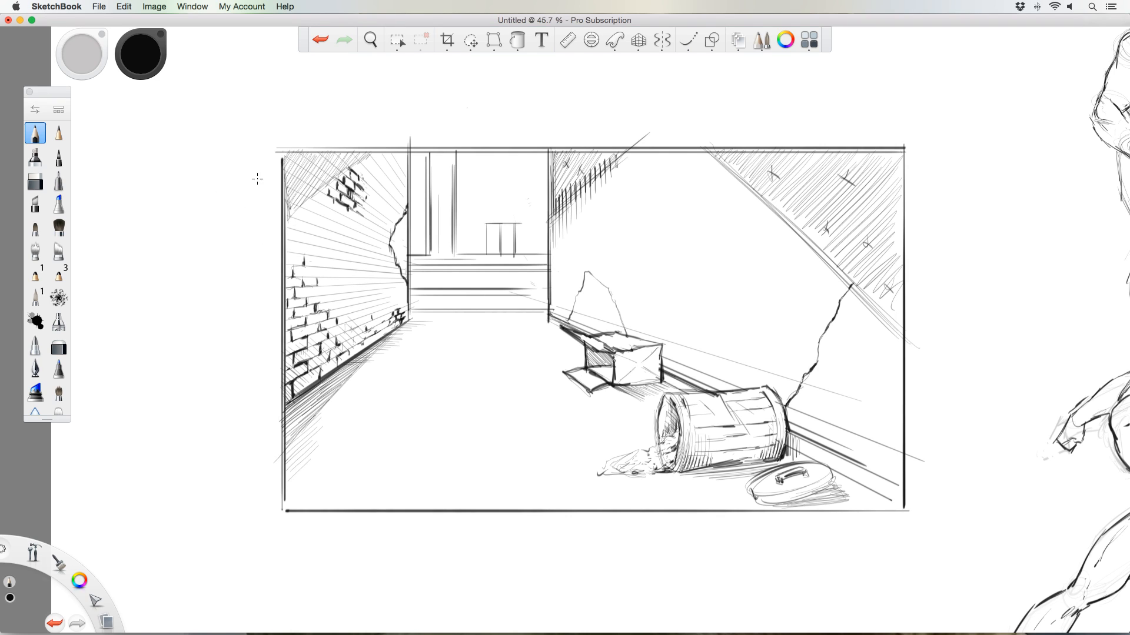
key(e)
key(e)
mouse_move(367, 301)
mouse_down()
mouse_move(381, 315)
mouse_move(409, 305)
mouse_up()
drag(372, 266, 417, 294)
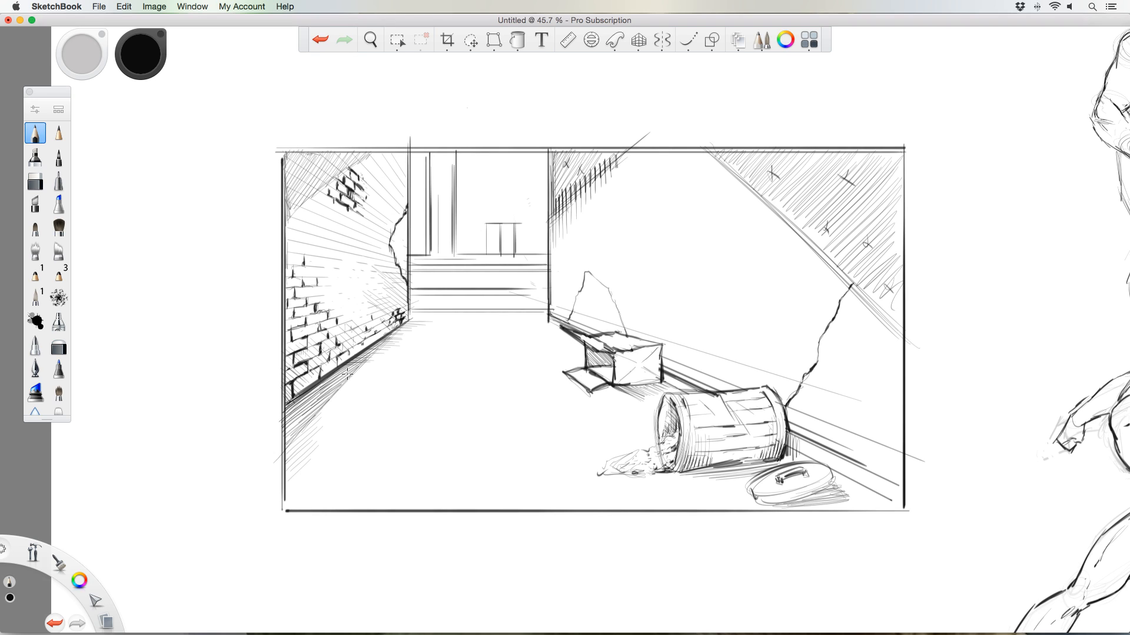
- Cross-hatch the ground's near left corner and carry lighter diagonal strokes along the panel's bottom edge
mouse_move(284, 504)
mouse_down()
mouse_move(289, 442)
mouse_move(288, 510)
mouse_up()
mouse_move(291, 438)
mouse_down()
mouse_move(288, 506)
mouse_move(290, 435)
mouse_move(291, 510)
mouse_up()
mouse_move(291, 436)
mouse_down()
mouse_move(296, 499)
mouse_move(297, 440)
mouse_move(301, 510)
mouse_up()
drag(302, 451, 314, 508)
mouse_move(318, 471)
mouse_down()
mouse_move(309, 508)
mouse_move(343, 500)
mouse_move(302, 496)
mouse_move(285, 508)
mouse_move(322, 509)
mouse_up()
mouse_move(282, 470)
mouse_down()
mouse_move(335, 508)
mouse_move(387, 506)
mouse_up()
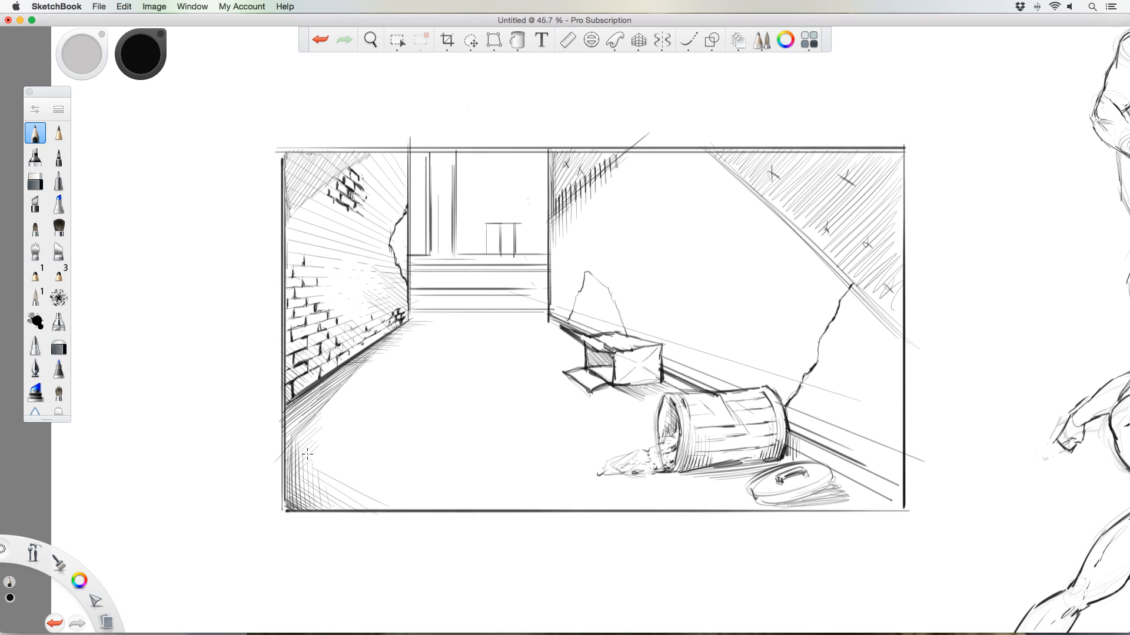
drag(309, 454, 400, 507)
mouse_move(365, 461)
mouse_down()
mouse_move(444, 509)
mouse_move(459, 504)
mouse_up()
drag(427, 475, 499, 498)
drag(290, 422, 339, 403)
- Touch up the cardboard box's flap edge and deepen the shading inside the trash can's opening
key(space)
mouse_move(590, 341)
mouse_down()
mouse_move(608, 352)
mouse_move(556, 324)
mouse_up()
key(e)
key(e)
drag(681, 412, 678, 450)
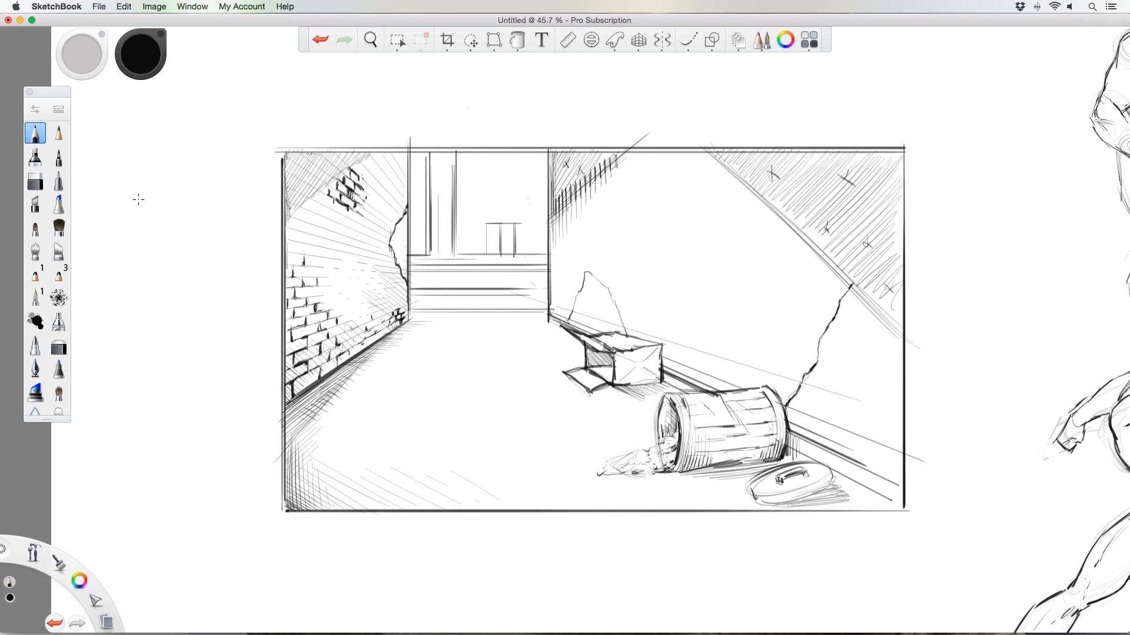
- Sketch a detailed bird with spread wings in the margin beside the panel
mouse_move(143, 195)
mouse_down()
mouse_move(156, 212)
mouse_move(187, 171)
mouse_move(219, 170)
mouse_move(204, 204)
mouse_move(170, 221)
mouse_move(112, 183)
mouse_move(113, 207)
mouse_move(137, 221)
mouse_move(165, 217)
mouse_move(174, 241)
mouse_up()
mouse_move(174, 234)
mouse_down()
mouse_move(158, 240)
mouse_move(167, 240)
mouse_up()
drag(150, 194, 148, 237)
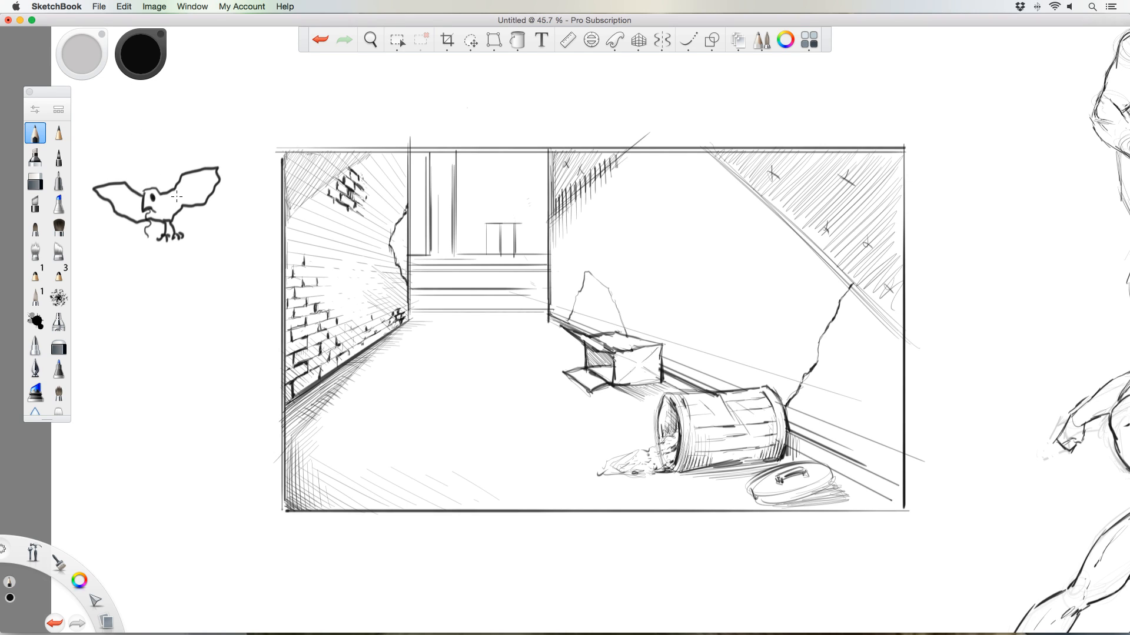
mouse_move(173, 200)
mouse_down()
mouse_move(186, 180)
mouse_move(208, 177)
mouse_move(187, 193)
mouse_move(110, 192)
mouse_up()
- Sketch three simple V-shaped distant birds below the detailed bird and cross the detailed one out
drag(155, 316, 188, 314)
mouse_move(211, 356)
mouse_down()
mouse_move(225, 358)
mouse_move(231, 341)
mouse_up()
drag(117, 346, 142, 350)
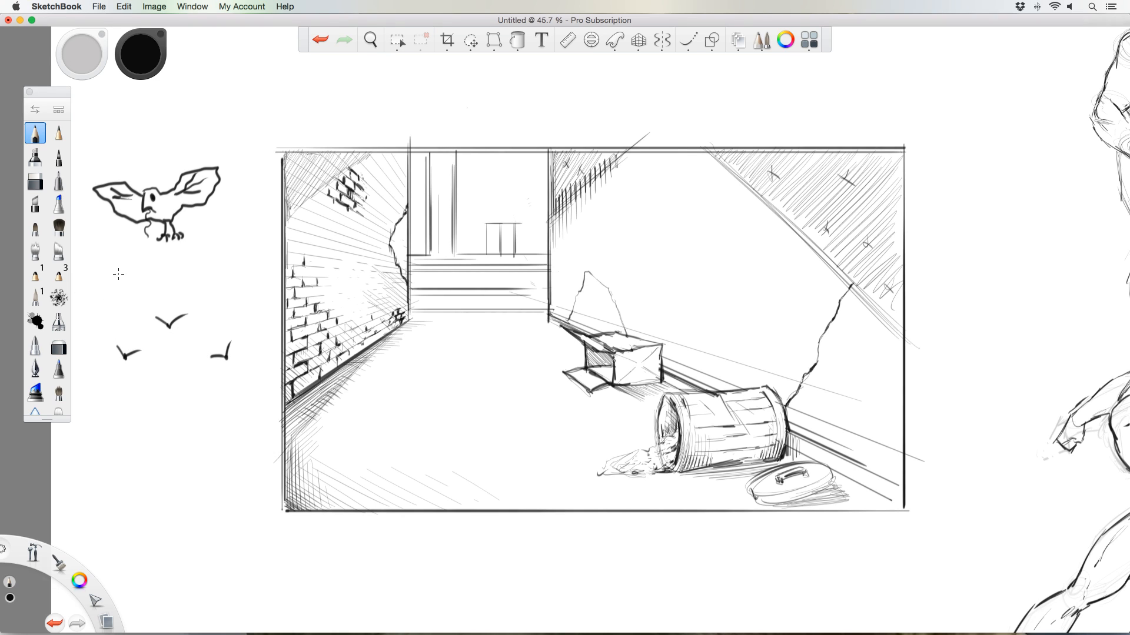
drag(127, 173, 194, 251)
drag(171, 169, 142, 261)
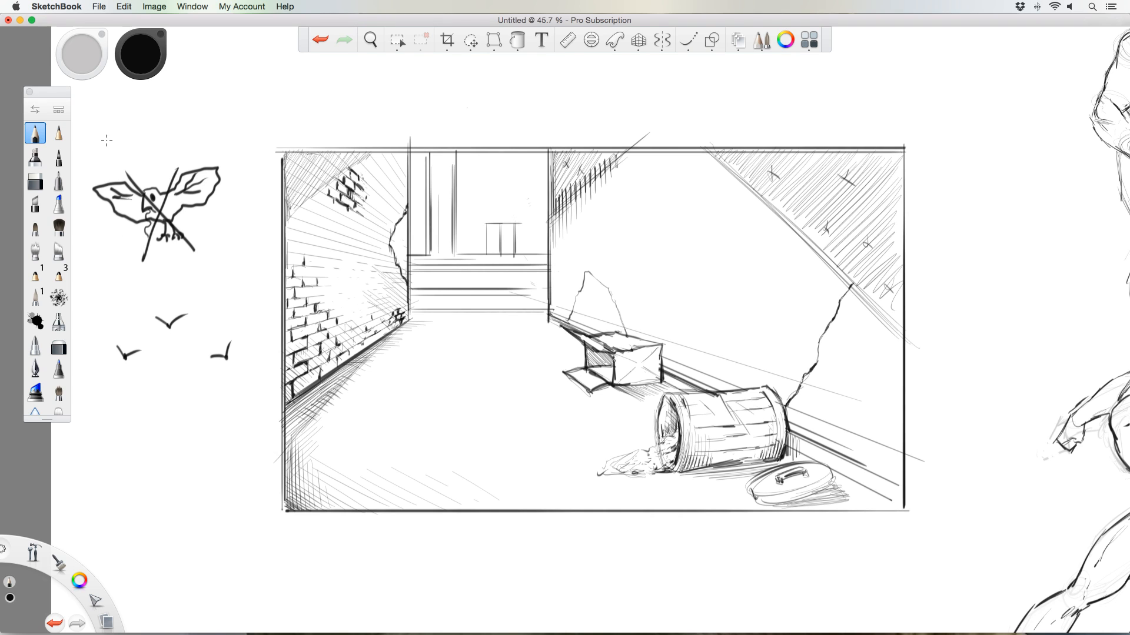
- Lasso all the bird sketches in the margin and delete them
click(470, 40)
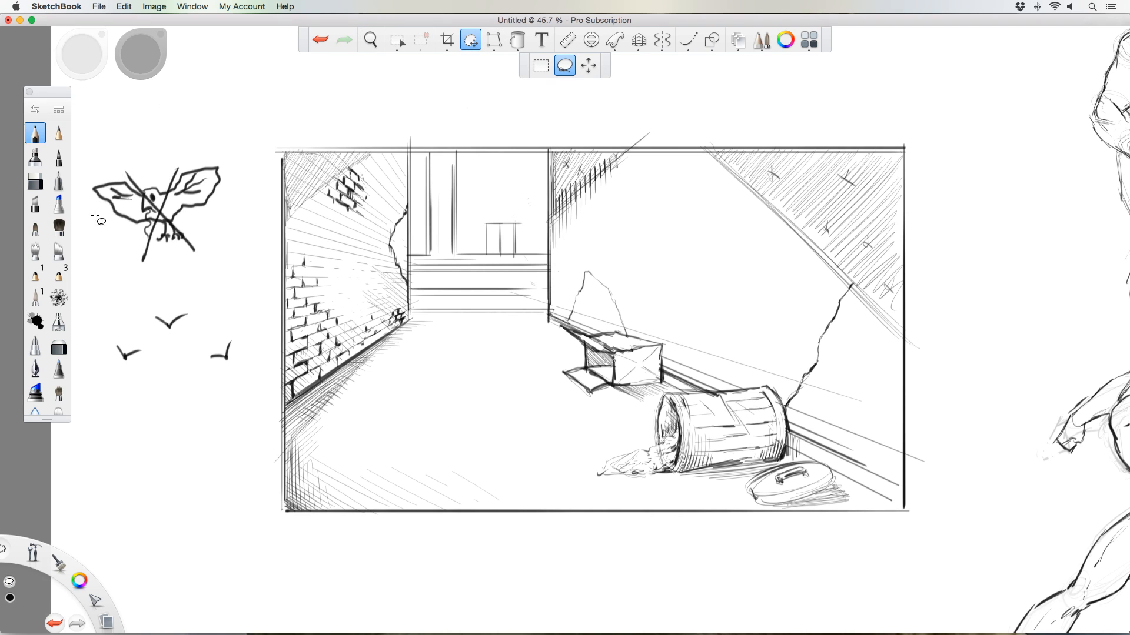
mouse_move(95, 216)
mouse_down()
mouse_move(220, 140)
mouse_move(250, 347)
mouse_move(124, 371)
mouse_move(95, 323)
mouse_move(100, 291)
mouse_up()
key(Delete)
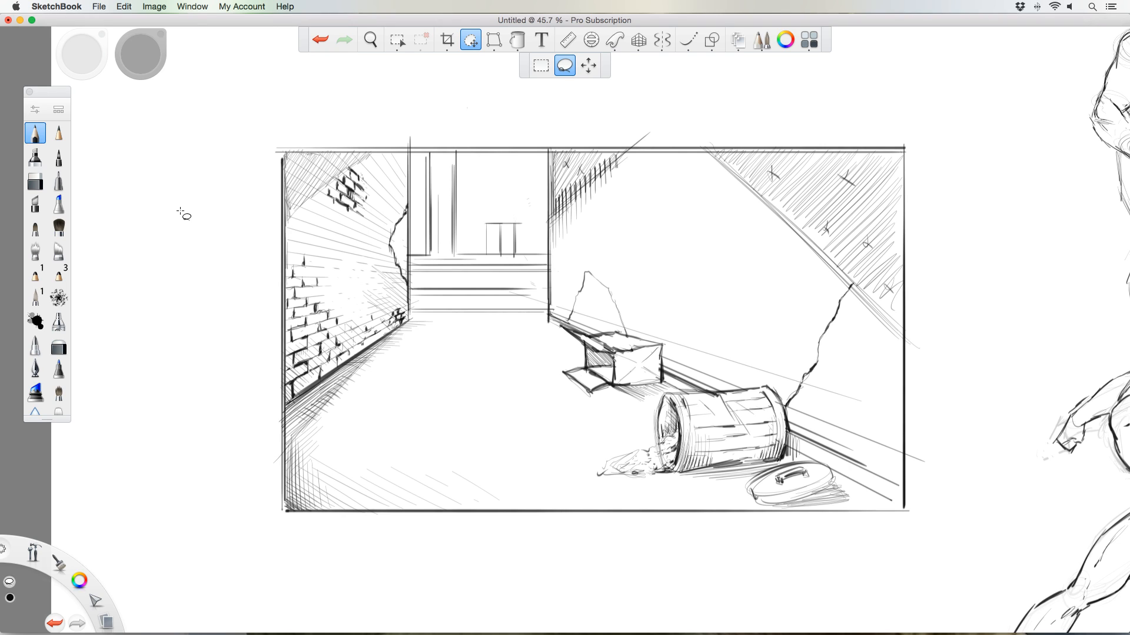
- Return to the pencil, shift the brush palette aside and thicken the upper end of the right wall's diagonal shadow edge
click(35, 134)
drag(44, 94, 35, 95)
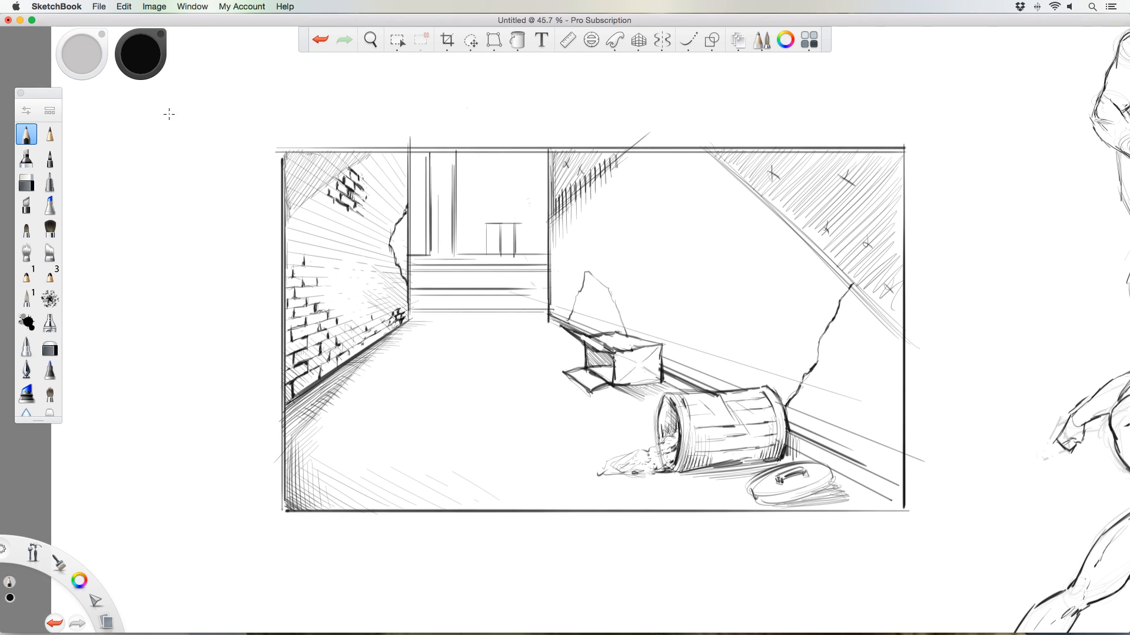
drag(702, 148, 760, 199)
drag(693, 147, 764, 204)
drag(700, 152, 760, 197)
drag(699, 157, 737, 192)
mouse_move(672, 142)
mouse_down()
mouse_move(716, 177)
mouse_move(670, 155)
mouse_up()
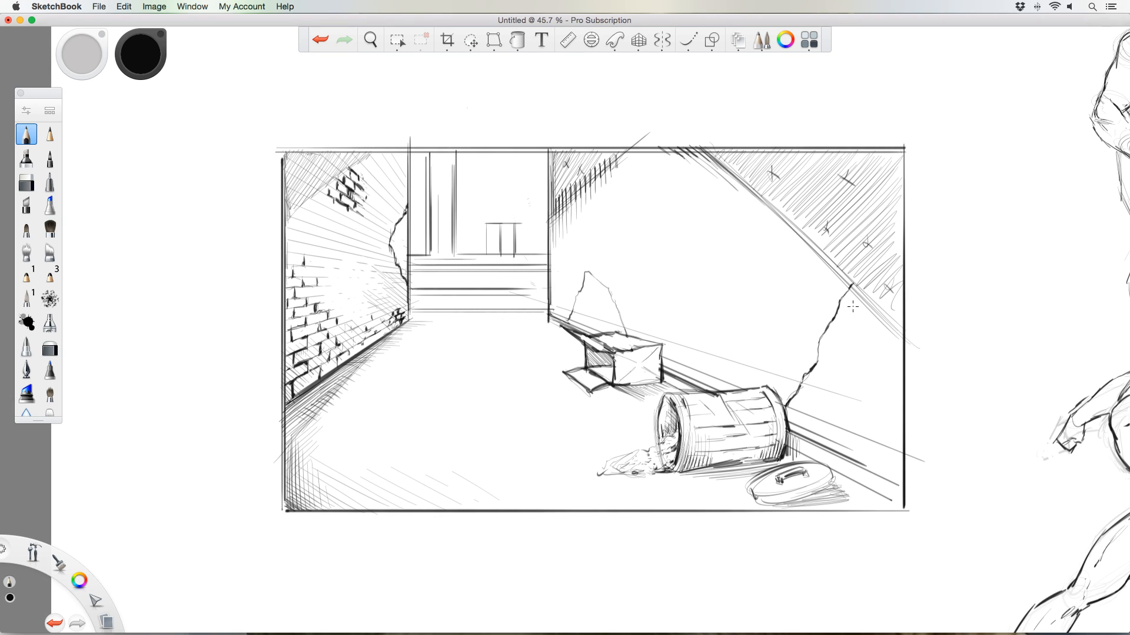
- Thicken the lower end of the right wall's diagonal shadow edge and hatch the tall strip of the distant building
drag(836, 272, 903, 339)
drag(793, 235, 900, 345)
mouse_move(729, 166)
mouse_down()
mouse_move(869, 302)
mouse_move(851, 287)
mouse_move(904, 346)
mouse_up()
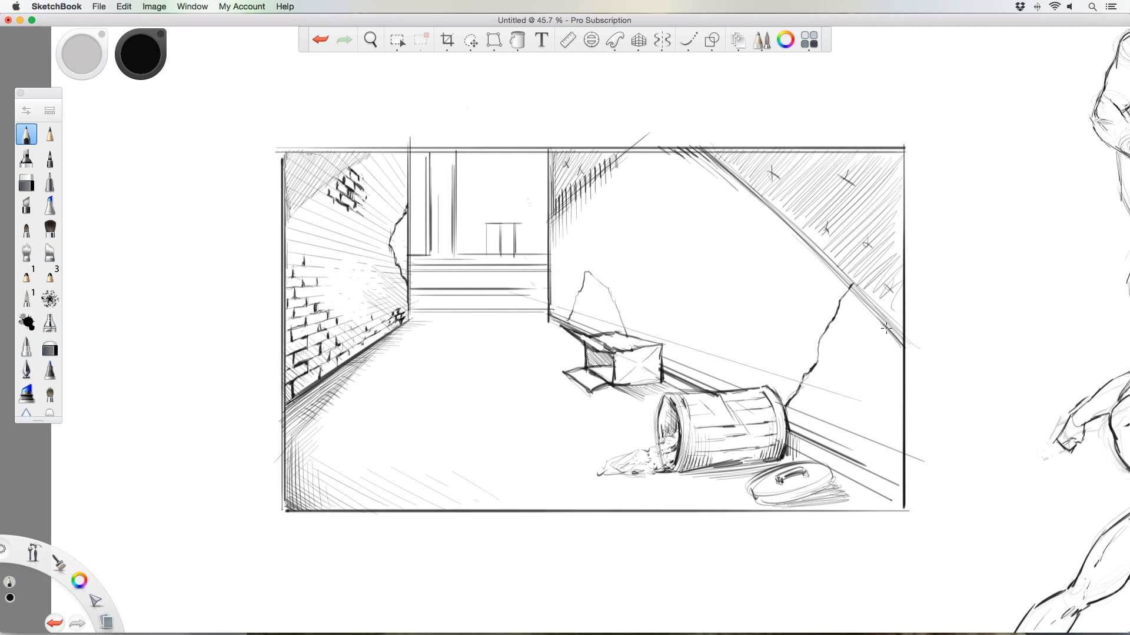
drag(853, 297, 904, 359)
mouse_move(867, 319)
mouse_down()
mouse_move(903, 359)
mouse_move(904, 395)
mouse_up()
mouse_move(440, 254)
mouse_down()
mouse_move(454, 161)
mouse_move(450, 152)
mouse_move(435, 170)
mouse_move(427, 153)
mouse_move(452, 159)
mouse_move(429, 163)
mouse_move(428, 176)
mouse_move(442, 154)
mouse_move(452, 187)
mouse_up()
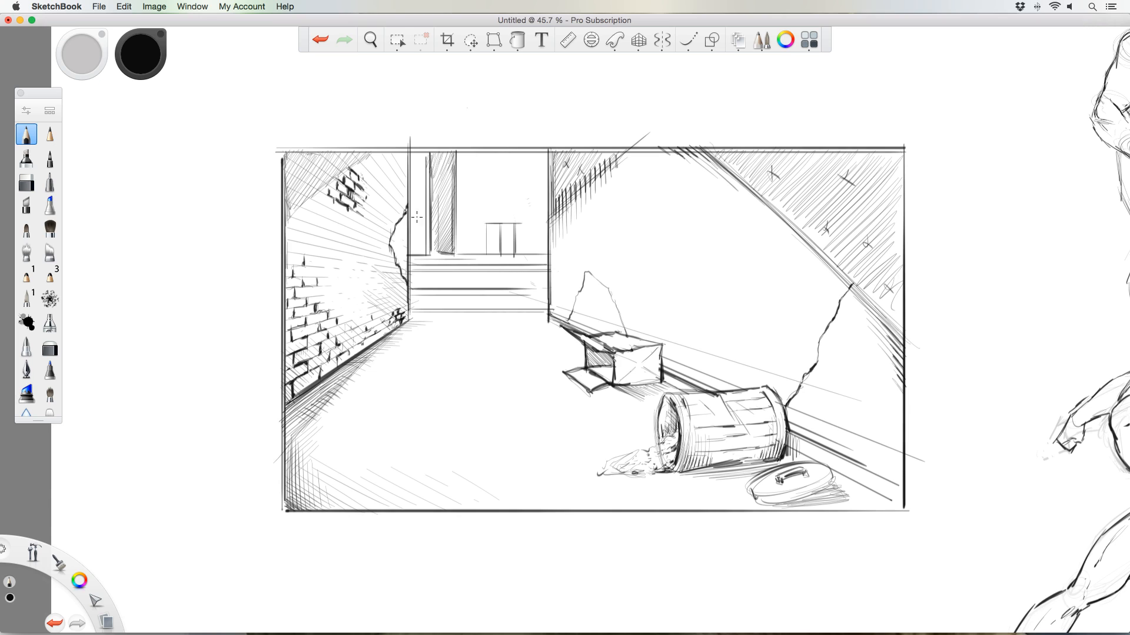
drag(433, 252, 445, 254)
- Turn on the one-point perspective guide and draw converging brick course lines along the right wall's diagonal shadow edge above the horizon
drag(847, 282, 807, 280)
click(635, 41)
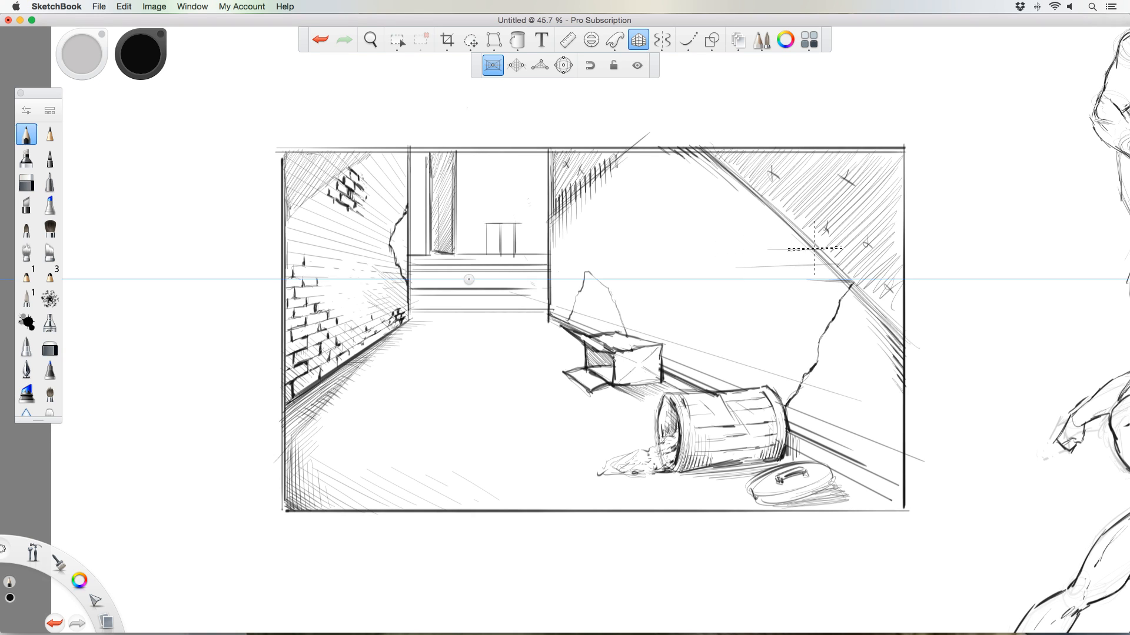
drag(811, 250, 707, 259)
mouse_move(794, 236)
mouse_down()
mouse_move(708, 248)
mouse_move(766, 227)
mouse_move(681, 242)
mouse_up()
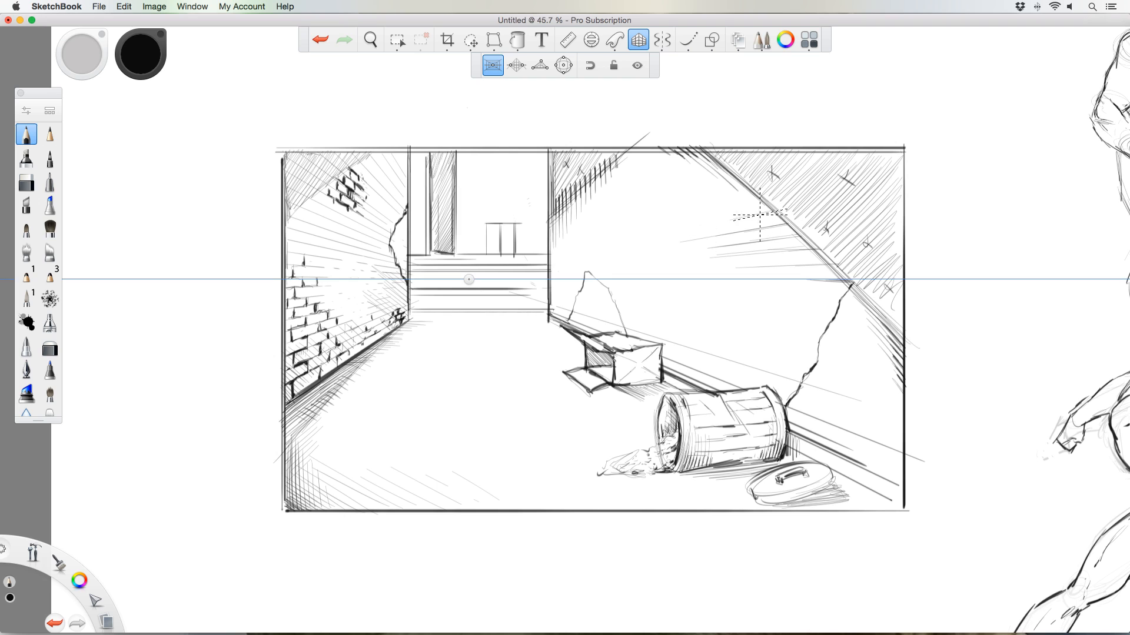
mouse_move(771, 211)
mouse_down()
mouse_move(656, 237)
mouse_move(689, 219)
mouse_move(654, 228)
mouse_up()
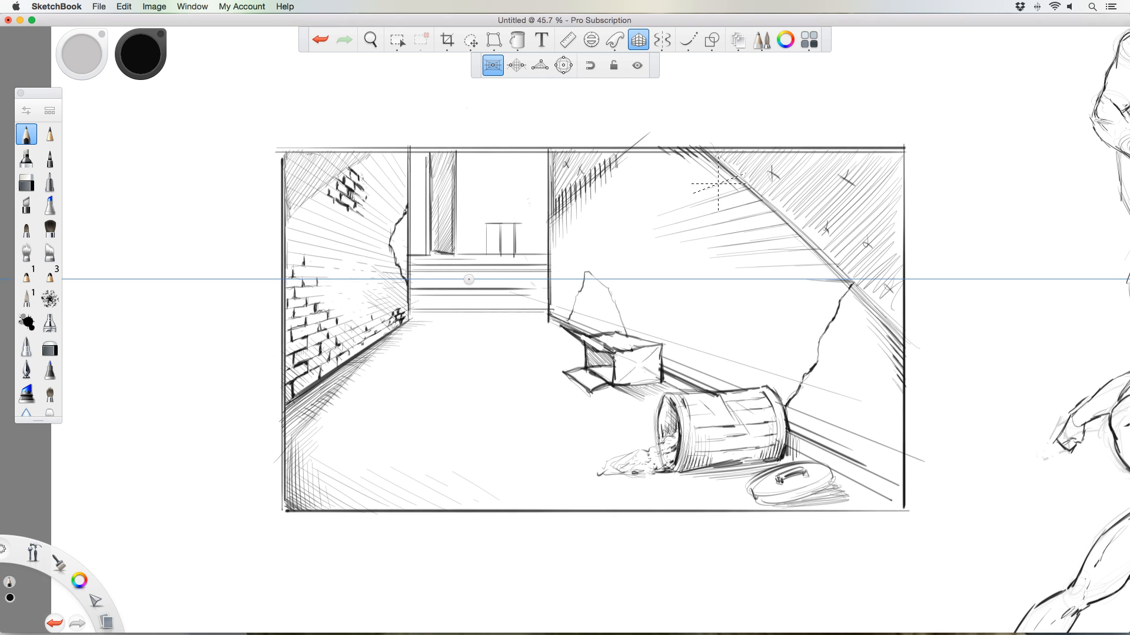
drag(743, 181, 657, 212)
drag(721, 166, 623, 209)
drag(677, 174, 623, 201)
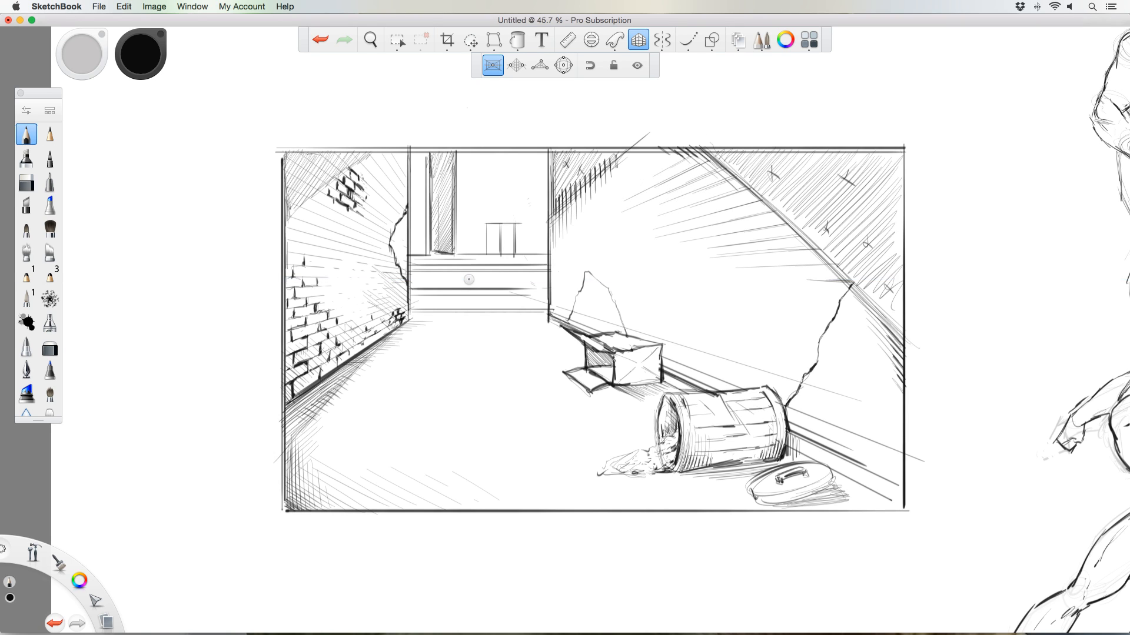
drag(695, 153, 618, 197)
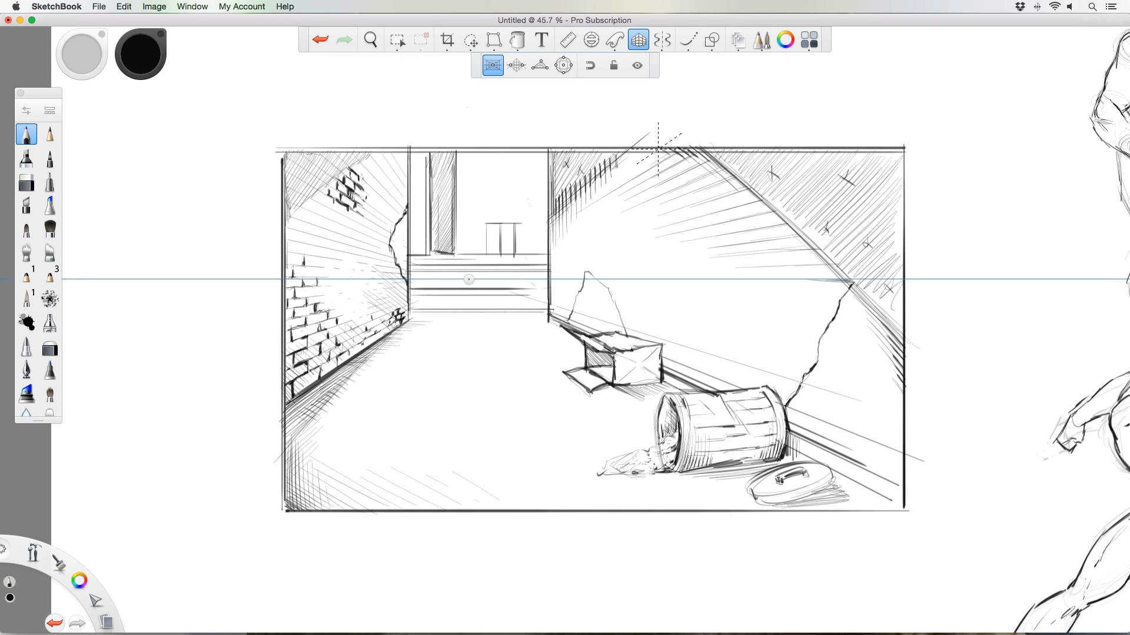
- Add converging brick course lines below the horizon on the right wall, with one short upright joint, and turn the perspective guide off
drag(705, 201, 705, 214)
drag(849, 295, 734, 291)
key(super+z)
drag(817, 310, 673, 298)
drag(814, 325, 632, 301)
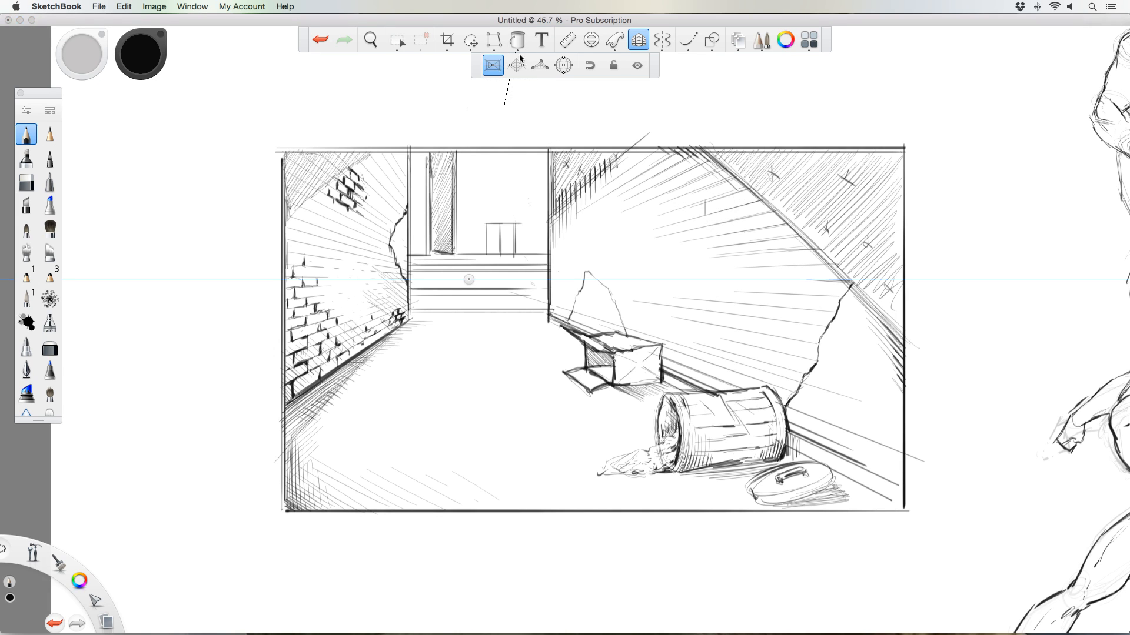
click(631, 43)
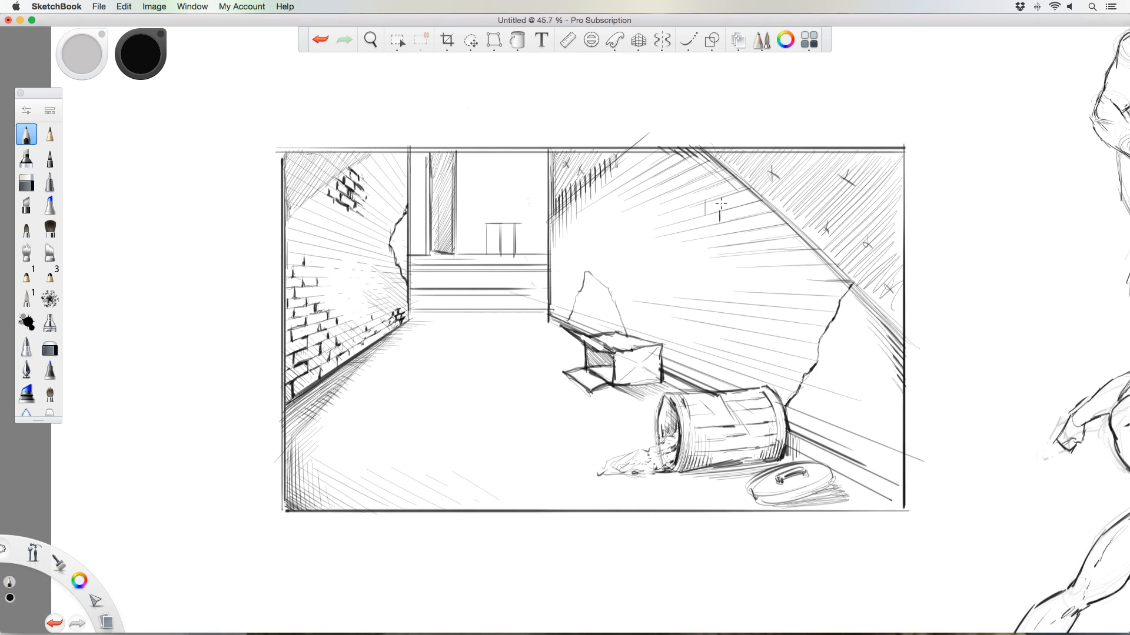
- Draw staggered vertical brick joints freehand between the right wall's course lines, from the top edge down to the crack
mouse_move(734, 191)
mouse_down()
mouse_move(738, 229)
mouse_move(721, 246)
mouse_move(738, 252)
mouse_up()
drag(752, 229, 751, 240)
mouse_move(751, 201)
mouse_down()
mouse_move(708, 226)
mouse_move(763, 243)
mouse_move(752, 265)
mouse_up()
drag(779, 224, 780, 262)
mouse_move(704, 176)
mouse_down()
mouse_move(707, 152)
mouse_move(715, 171)
mouse_move(717, 159)
mouse_move(693, 194)
mouse_move(689, 178)
mouse_move(708, 258)
mouse_move(701, 231)
mouse_move(737, 272)
mouse_move(753, 246)
mouse_move(764, 270)
mouse_move(764, 257)
mouse_move(806, 251)
mouse_move(793, 275)
mouse_up()
mouse_move(789, 237)
mouse_down()
mouse_move(807, 293)
mouse_move(833, 295)
mouse_move(793, 305)
mouse_move(821, 307)
mouse_move(808, 322)
mouse_move(781, 323)
mouse_move(807, 355)
mouse_move(760, 347)
mouse_up()
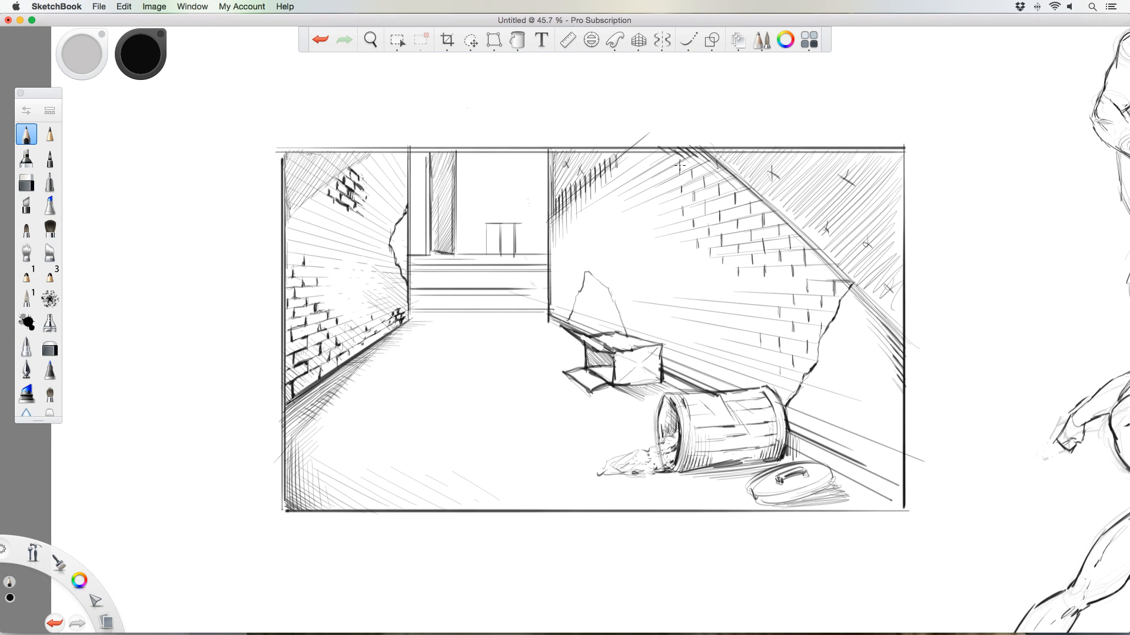
mouse_move(694, 148)
mouse_down()
mouse_move(704, 164)
mouse_move(672, 187)
mouse_move(670, 167)
mouse_move(675, 231)
mouse_up()
mouse_move(726, 276)
mouse_down()
mouse_move(725, 287)
mouse_move(782, 290)
mouse_move(744, 303)
mouse_move(754, 316)
mouse_up()
- Cross-hatch the lower corner of the right wall beyond the crack, and undo a test scribble in the margin
drag(842, 430, 887, 481)
mouse_move(830, 389)
mouse_down()
mouse_move(899, 481)
mouse_move(893, 447)
mouse_up()
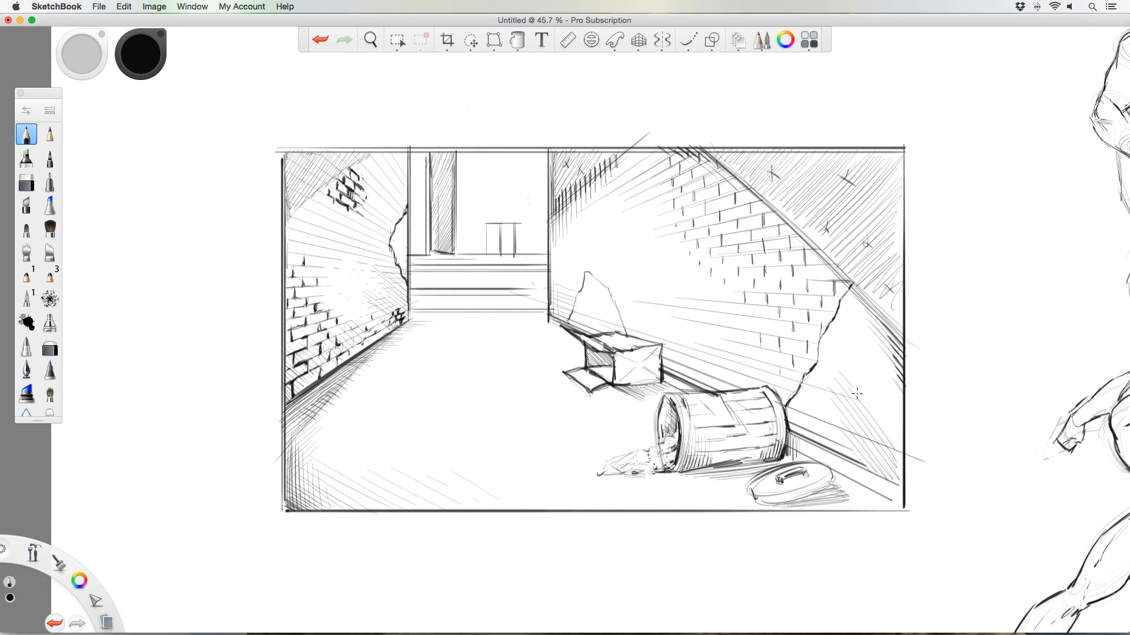
mouse_move(836, 356)
mouse_down()
mouse_move(897, 442)
mouse_move(902, 420)
mouse_up()
drag(883, 373, 901, 400)
mouse_move(893, 484)
mouse_down()
mouse_move(909, 457)
mouse_move(897, 415)
mouse_up()
mouse_move(864, 449)
mouse_down()
mouse_move(894, 411)
mouse_move(882, 406)
mouse_move(874, 360)
mouse_up()
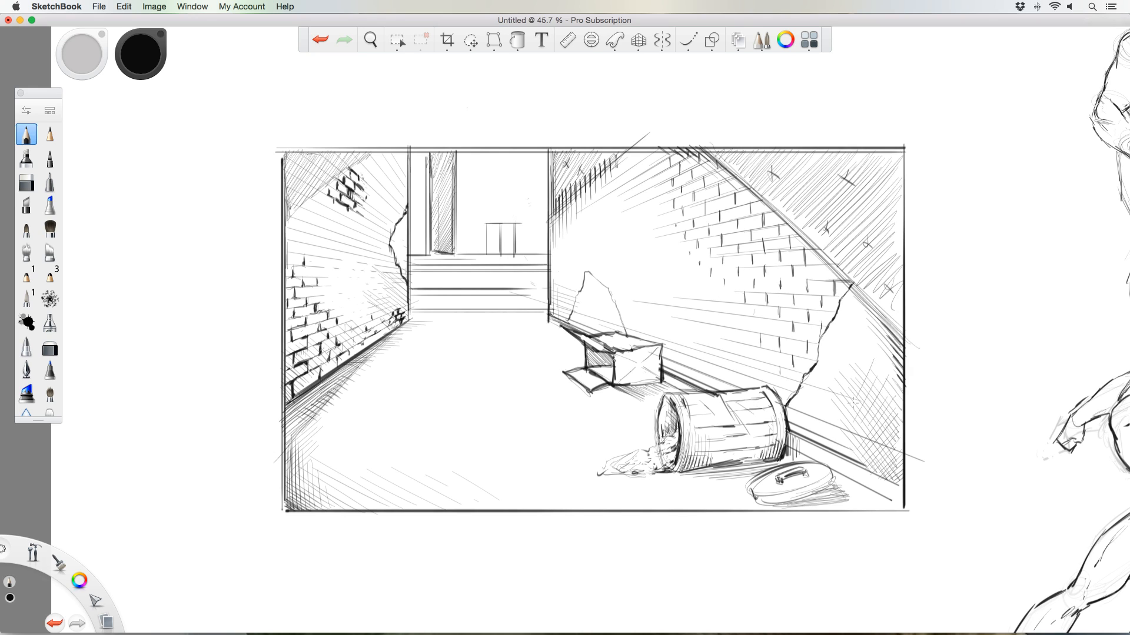
drag(847, 403, 865, 356)
mouse_move(203, 179)
mouse_down()
mouse_move(217, 206)
mouse_move(189, 324)
mouse_move(120, 347)
mouse_up()
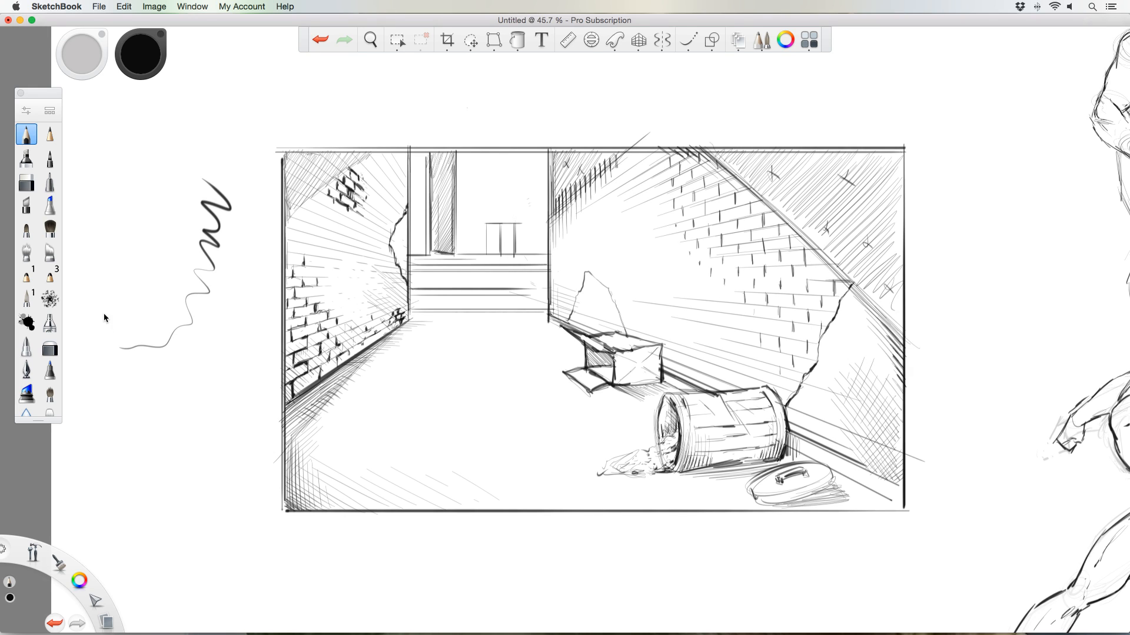
key(super+z)
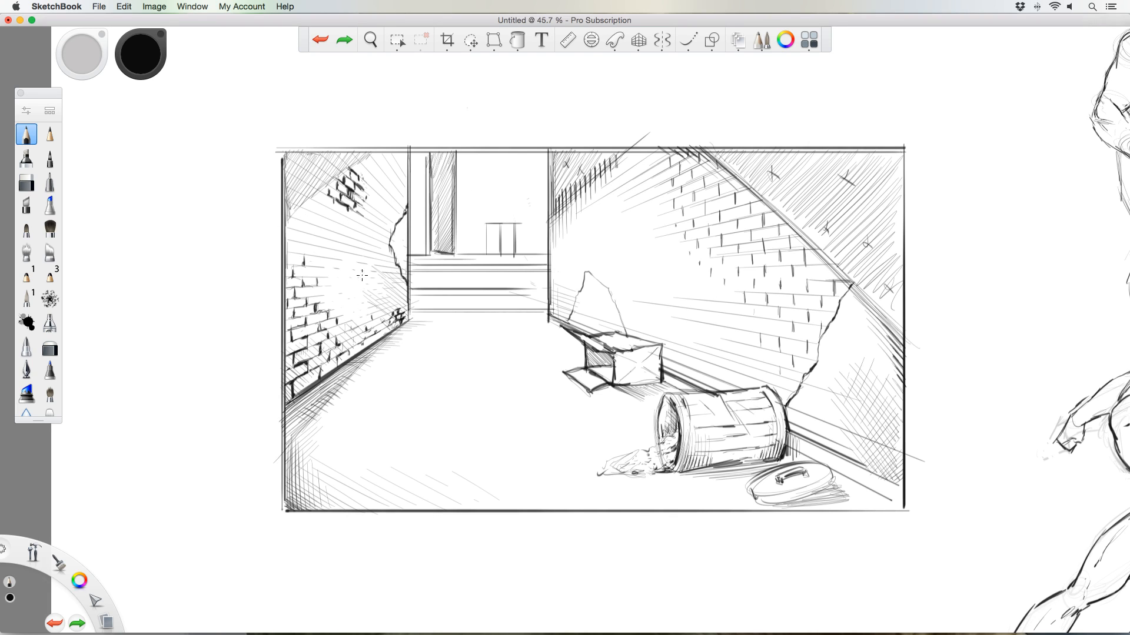
- Draw litter on the alley floor: a crumpled paper, a small can, pebbles and a loose sheet with a curved drift line
mouse_move(365, 418)
mouse_down()
mouse_move(400, 415)
mouse_move(366, 423)
mouse_move(385, 404)
mouse_move(393, 417)
mouse_move(380, 423)
mouse_move(409, 395)
mouse_move(385, 377)
mouse_move(396, 366)
mouse_move(403, 377)
mouse_move(388, 377)
mouse_move(397, 368)
mouse_move(383, 369)
mouse_move(400, 366)
mouse_move(399, 377)
mouse_move(382, 365)
mouse_move(401, 374)
mouse_move(391, 365)
mouse_move(357, 391)
mouse_up()
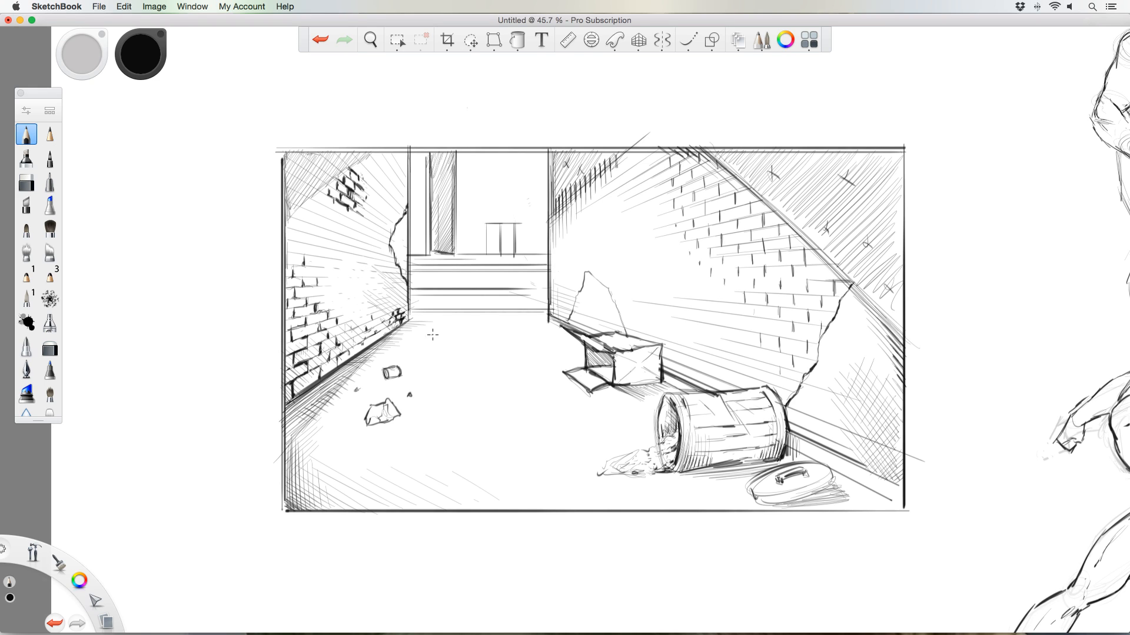
drag(431, 336, 434, 337)
mouse_move(531, 453)
mouse_down()
mouse_move(572, 446)
mouse_move(560, 467)
mouse_move(538, 455)
mouse_move(557, 450)
mouse_move(546, 451)
mouse_move(563, 460)
mouse_move(537, 453)
mouse_move(567, 453)
mouse_move(553, 449)
mouse_move(526, 471)
mouse_move(478, 449)
mouse_up()
mouse_move(465, 461)
mouse_down()
mouse_move(507, 462)
mouse_move(501, 446)
mouse_move(527, 471)
mouse_move(541, 456)
mouse_move(549, 467)
mouse_move(555, 439)
mouse_up()
mouse_move(554, 439)
mouse_down()
mouse_move(573, 446)
mouse_move(552, 469)
mouse_up()
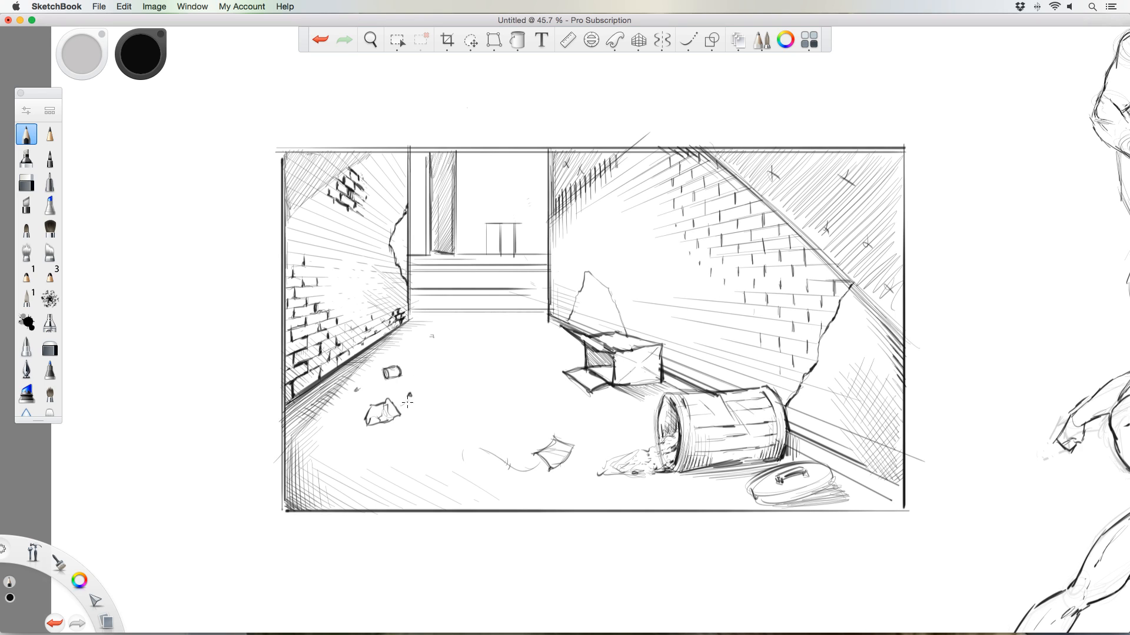
- Add light strokes beside the litter, shade between the box and trash can, and draw a crumpled scrap near the left wall
mouse_move(411, 400)
mouse_down()
mouse_move(426, 381)
mouse_move(387, 380)
mouse_move(397, 380)
mouse_up()
mouse_move(654, 380)
mouse_down()
mouse_move(621, 391)
mouse_move(654, 401)
mouse_up()
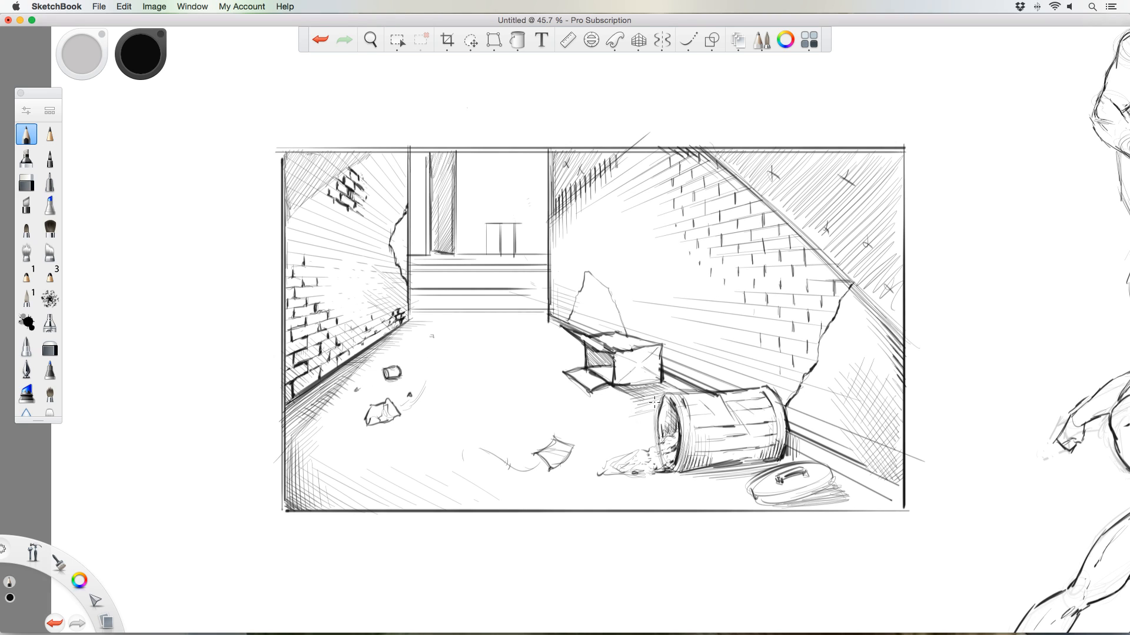
click(360, 463)
mouse_move(315, 409)
mouse_down()
mouse_move(314, 424)
mouse_move(329, 430)
mouse_move(331, 405)
mouse_up()
- Mark the pavement at the alley's far end and draw a car emerging from behind the right wall on the street
mouse_move(449, 297)
mouse_down()
mouse_move(487, 309)
mouse_move(466, 293)
mouse_move(516, 304)
mouse_move(486, 307)
mouse_up()
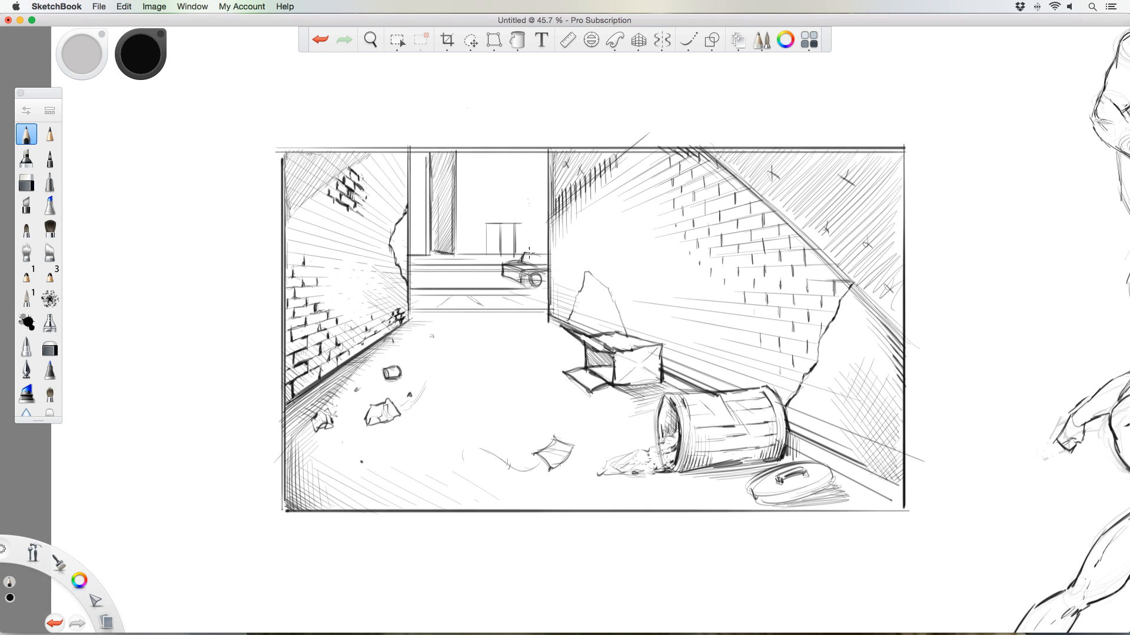
drag(529, 251, 539, 256)
drag(502, 271, 511, 275)
mouse_move(537, 248)
mouse_down()
mouse_move(544, 259)
mouse_move(523, 276)
mouse_up()
- Darken the distant building's doorway and base line and sketch a row of windows on its upper facade
drag(487, 248, 488, 223)
drag(489, 228, 515, 230)
drag(453, 255, 522, 254)
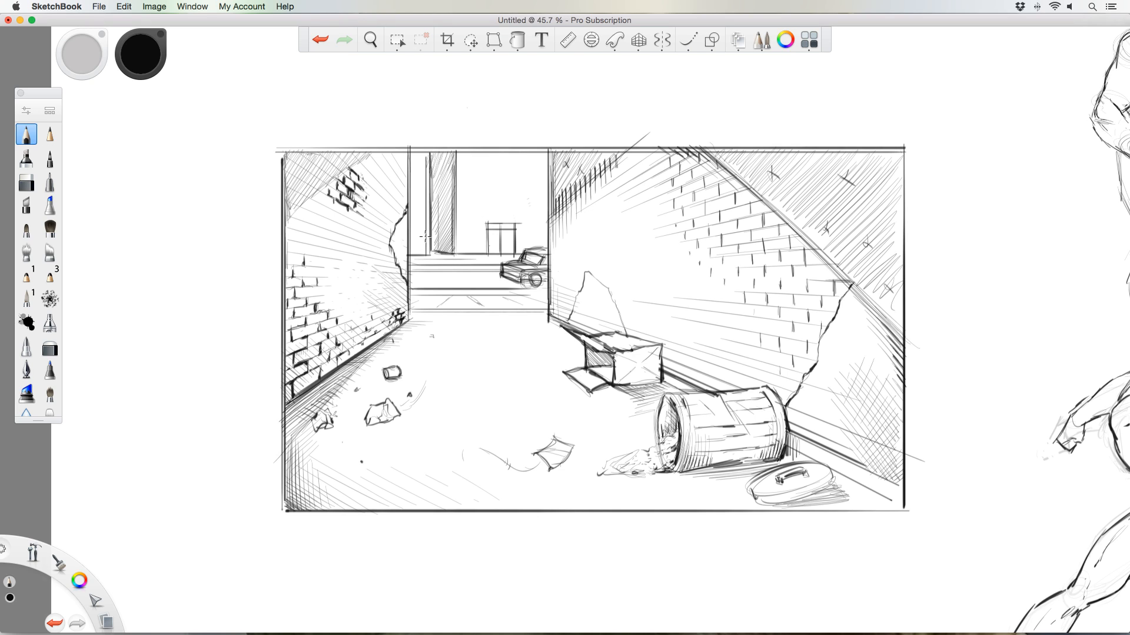
mouse_move(427, 253)
mouse_down()
mouse_move(460, 247)
mouse_move(472, 180)
mouse_move(532, 183)
mouse_move(471, 191)
mouse_move(521, 193)
mouse_up()
mouse_move(471, 158)
mouse_down()
mouse_move(546, 159)
mouse_move(492, 190)
mouse_move(502, 192)
mouse_up()
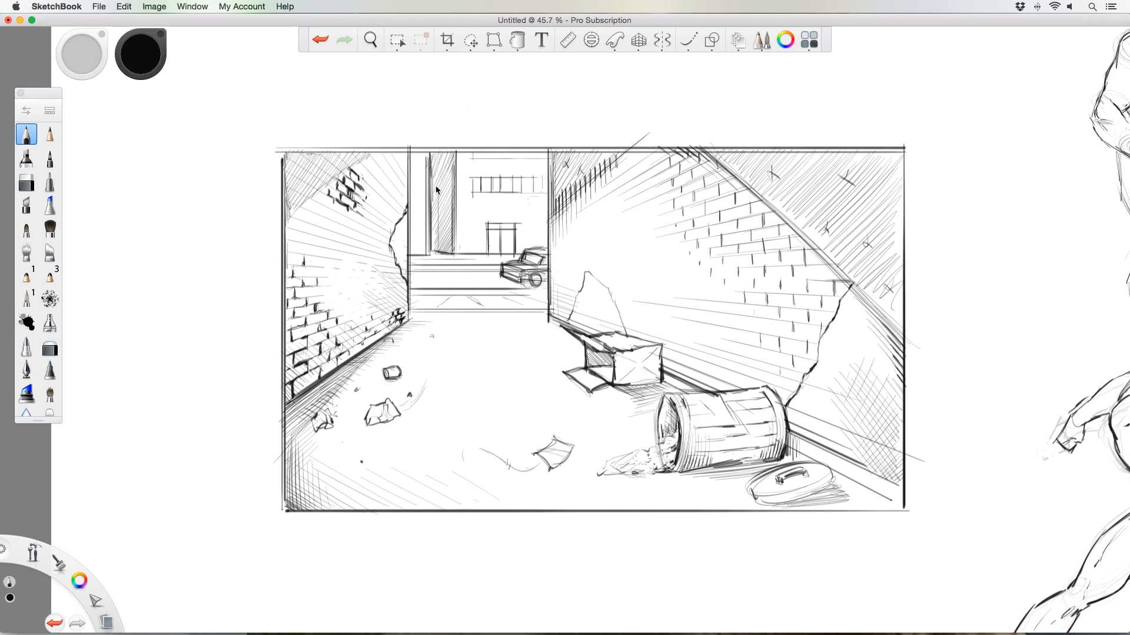
- Lasso the whole alley panel, shrink it and place it beside the upper superhero figure
key(space)
drag(497, 300, 452, 289)
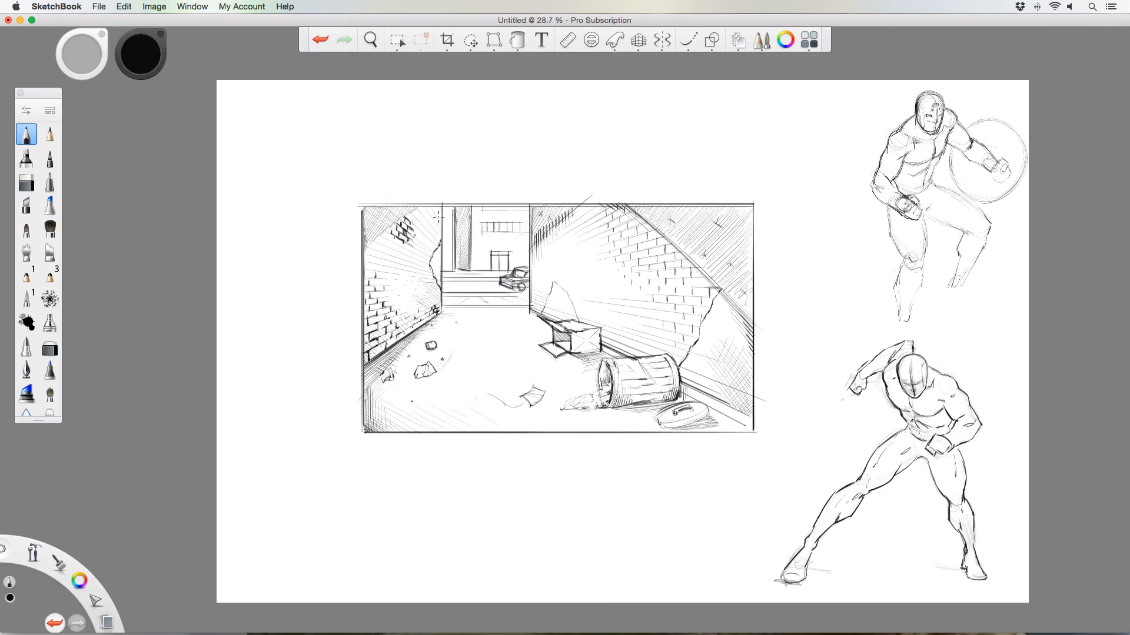
click(470, 40)
mouse_move(341, 240)
mouse_down()
mouse_move(448, 164)
mouse_move(734, 156)
mouse_move(799, 347)
mouse_move(595, 482)
mouse_move(300, 387)
mouse_move(287, 302)
mouse_move(265, 315)
mouse_up()
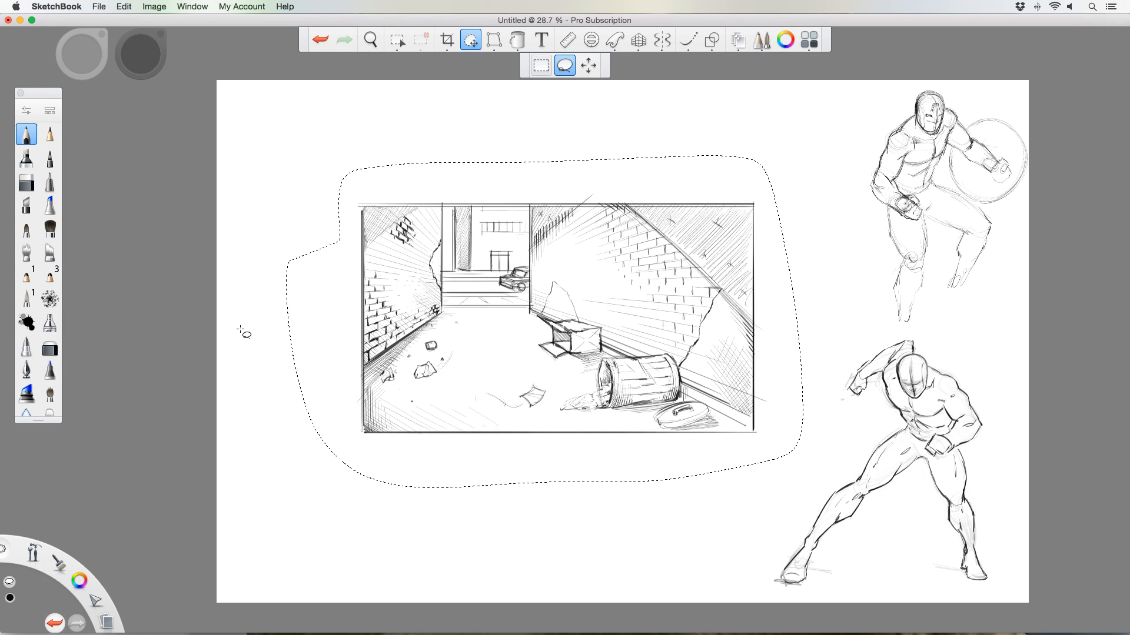
mouse_move(216, 346)
mouse_down()
mouse_move(190, 378)
mouse_move(246, 228)
mouse_up()
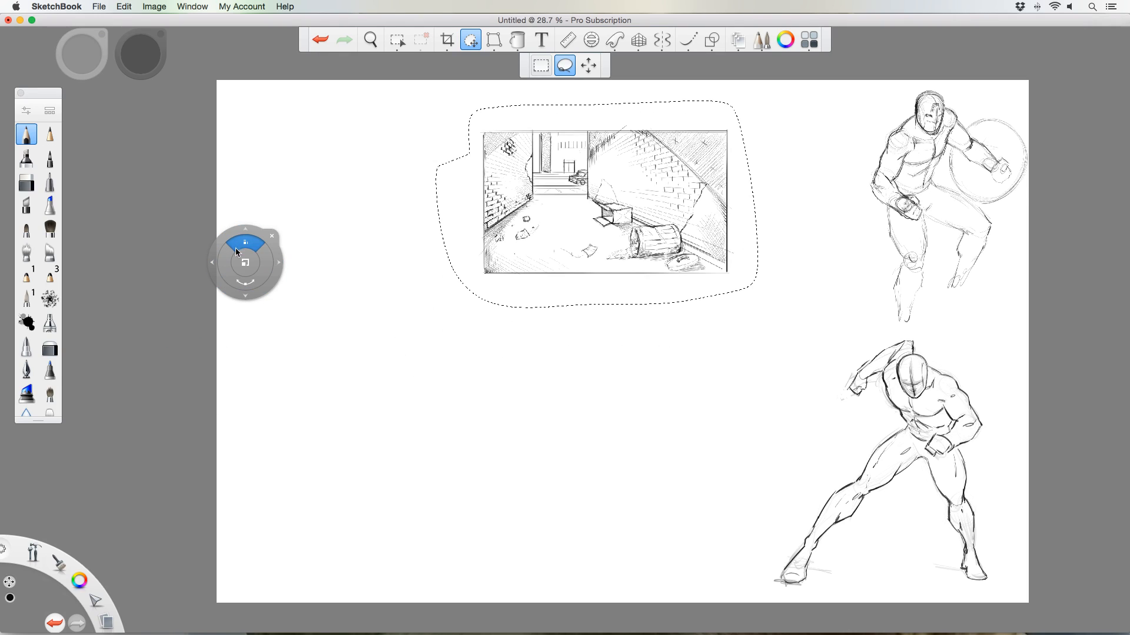
mouse_move(242, 234)
mouse_down()
mouse_move(360, 196)
mouse_move(357, 224)
mouse_move(367, 221)
mouse_up()
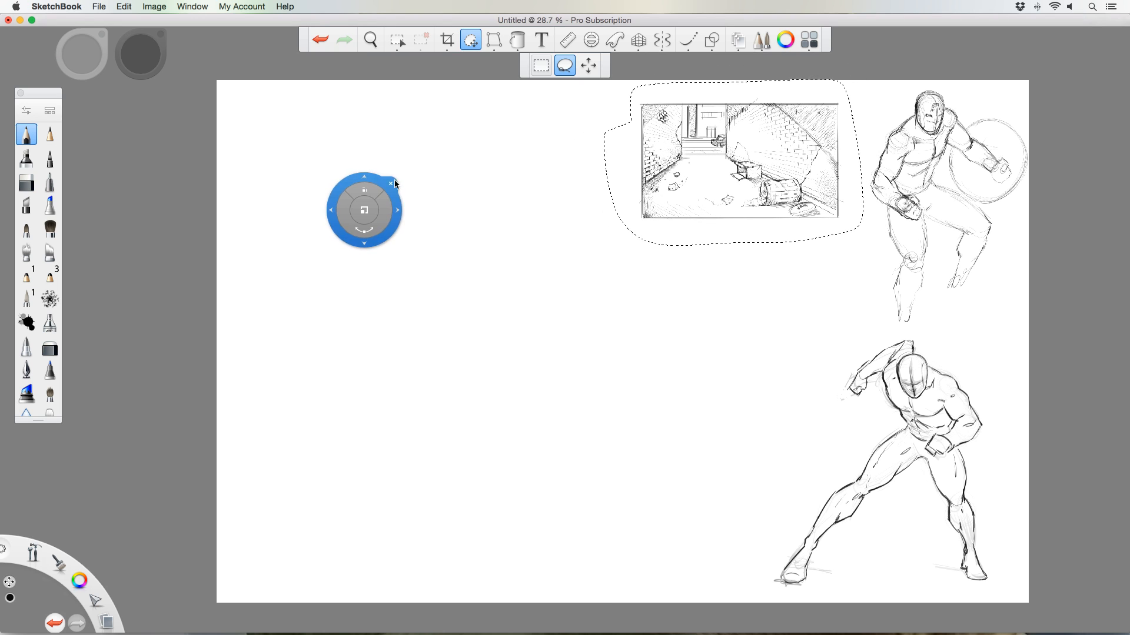
click(390, 182)
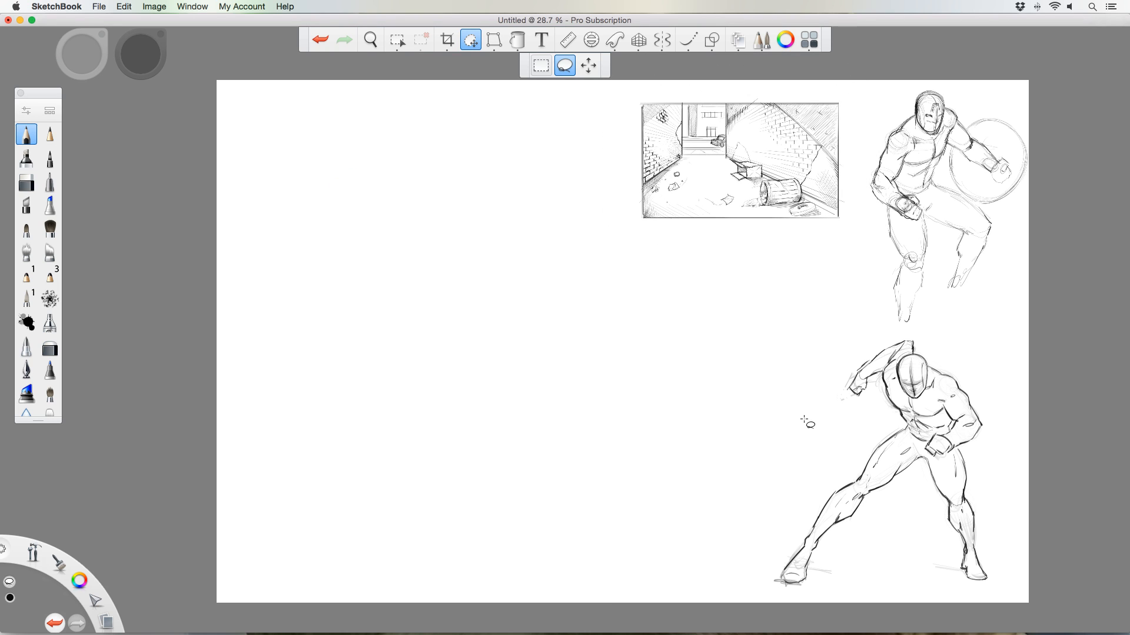
- Lasso the lower superhero figure and shrink it into place beneath the alley panel
key(space)
mouse_move(426, 272)
mouse_down()
mouse_move(482, 270)
mouse_move(430, 280)
mouse_up()
mouse_move(816, 376)
mouse_down()
mouse_move(877, 323)
mouse_move(963, 399)
mouse_move(986, 570)
mouse_move(739, 449)
mouse_up()
drag(535, 384, 507, 404)
drag(509, 365, 412, 141)
mouse_move(502, 315)
mouse_down()
mouse_move(480, 323)
mouse_move(472, 286)
mouse_move(404, 219)
mouse_move(414, 230)
mouse_move(391, 267)
mouse_move(394, 245)
mouse_move(393, 279)
mouse_move(371, 282)
mouse_move(372, 269)
mouse_move(409, 388)
mouse_up()
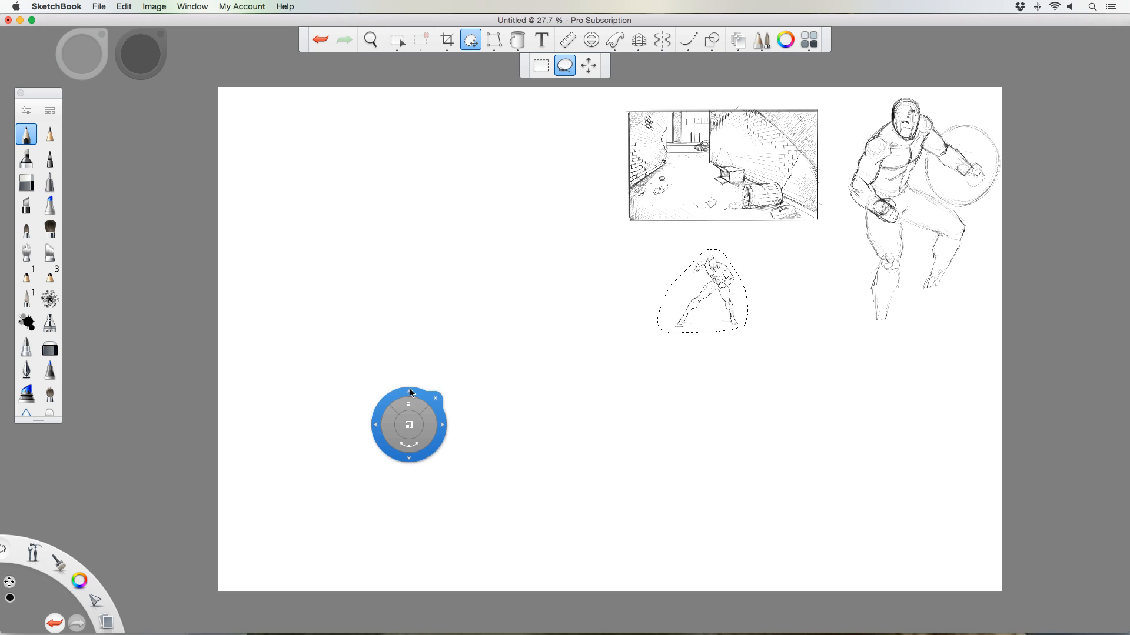
- Try moving the shrunken original figure into the alley panel, and undo its move and resizing
click(419, 376)
click(419, 376)
click(419, 375)
click(419, 376)
click(419, 375)
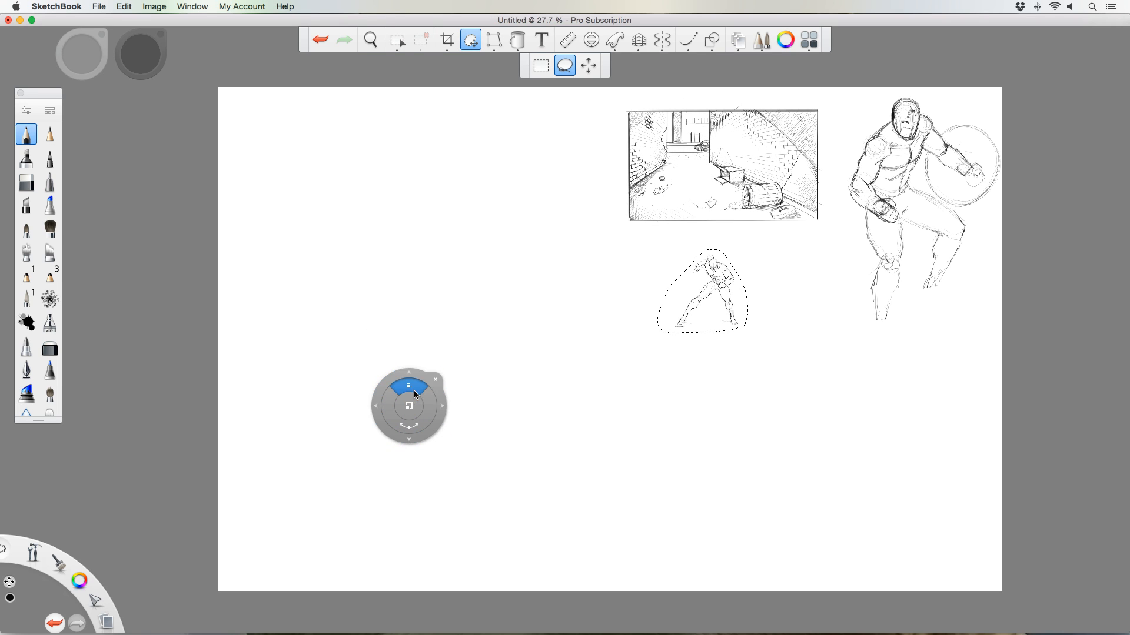
drag(419, 376, 420, 360)
key(super+z)
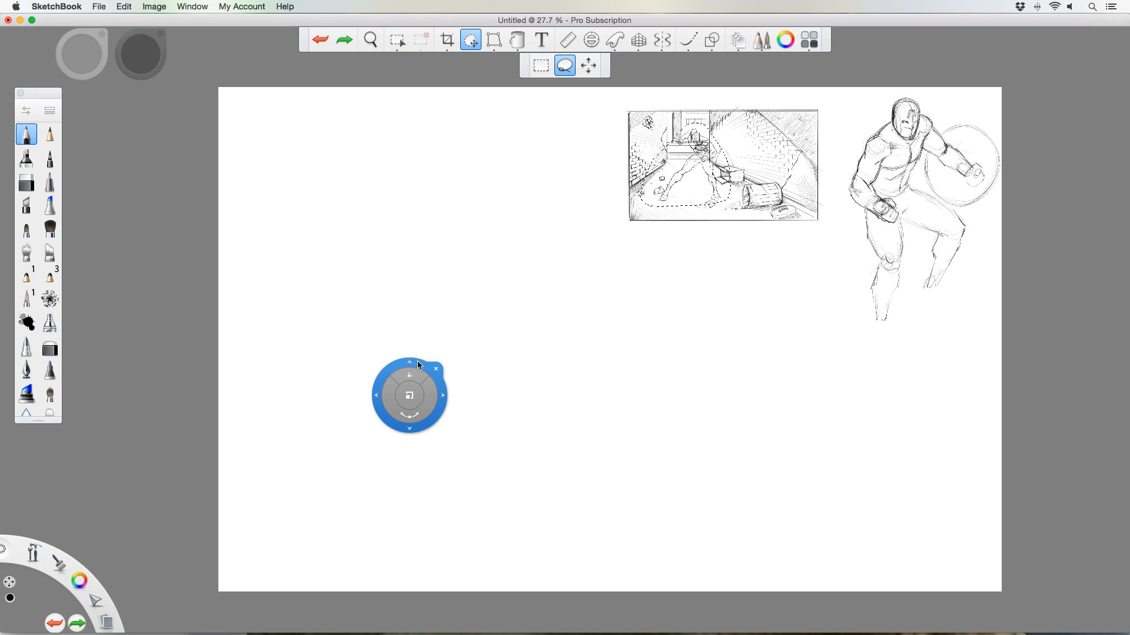
click(428, 369)
key(super+z)
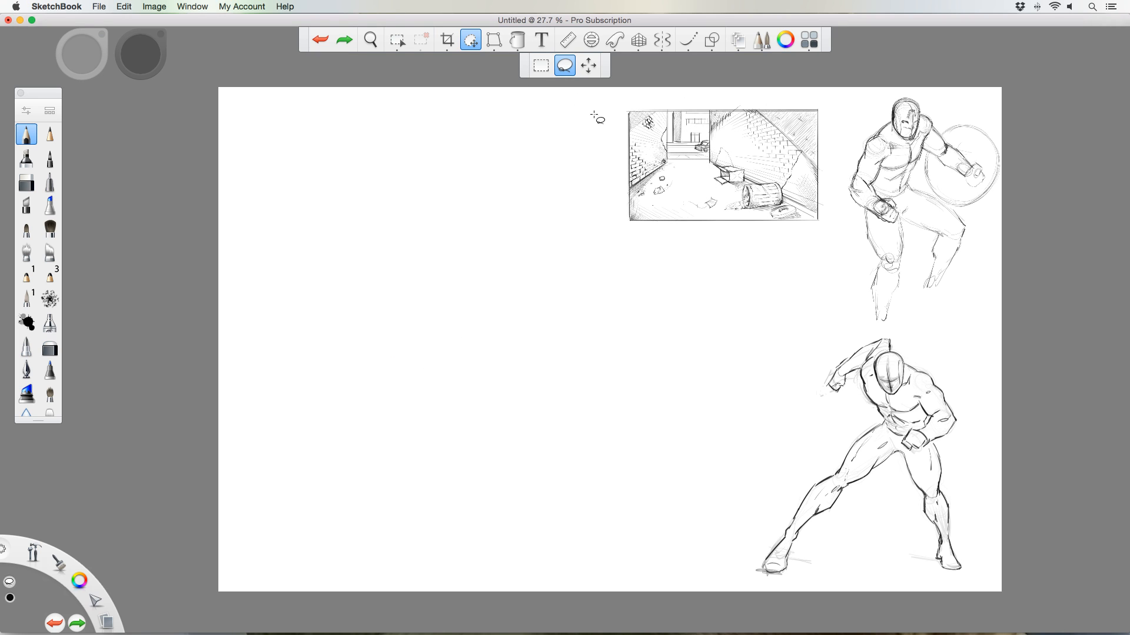
- Copy and paste the lower superhero figure, and shrink and position the copy standing inside the alley panel
mouse_move(808, 367)
mouse_down()
mouse_move(957, 371)
mouse_move(989, 553)
mouse_move(830, 614)
mouse_move(680, 500)
mouse_move(693, 456)
mouse_up()
key(super+c)
key(super+v)
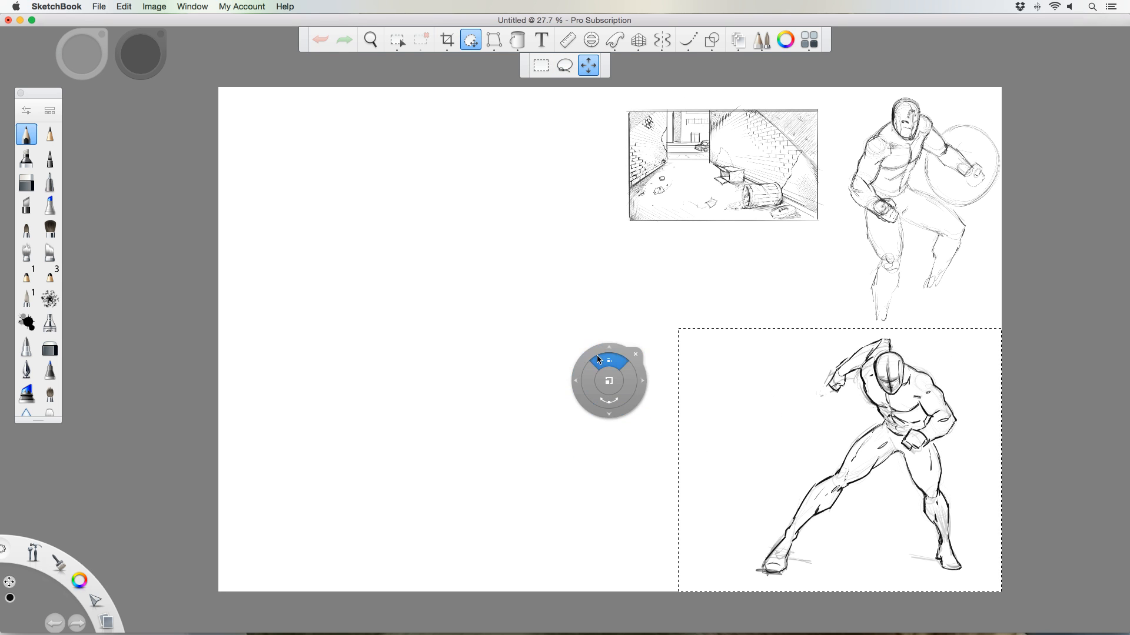
drag(607, 350, 485, 199)
drag(489, 254, 391, 104)
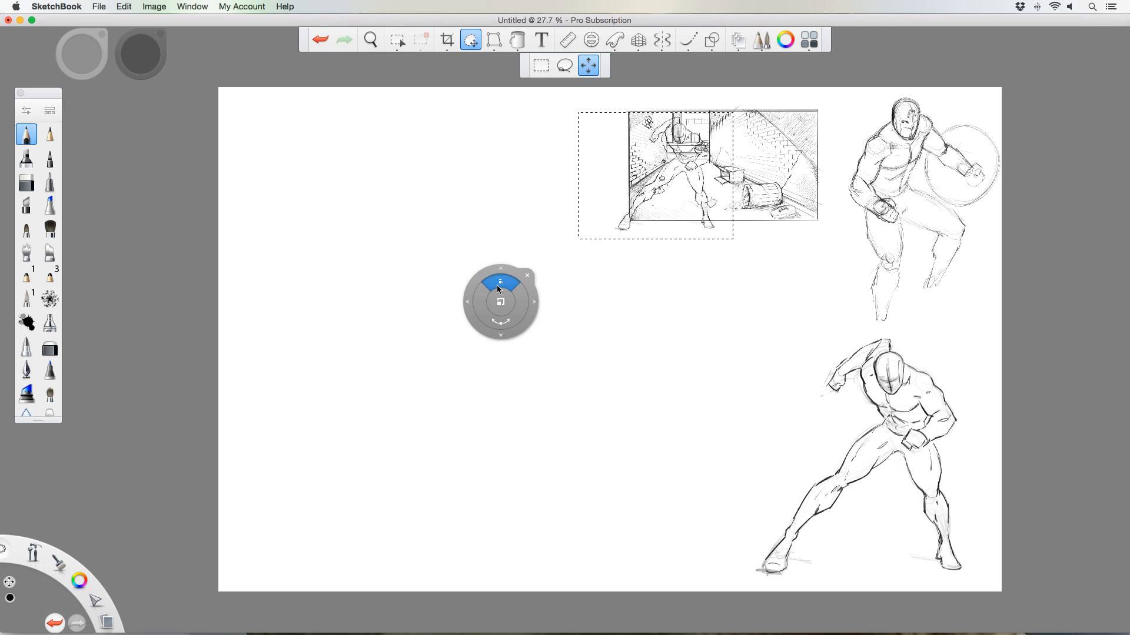
drag(496, 285, 487, 318)
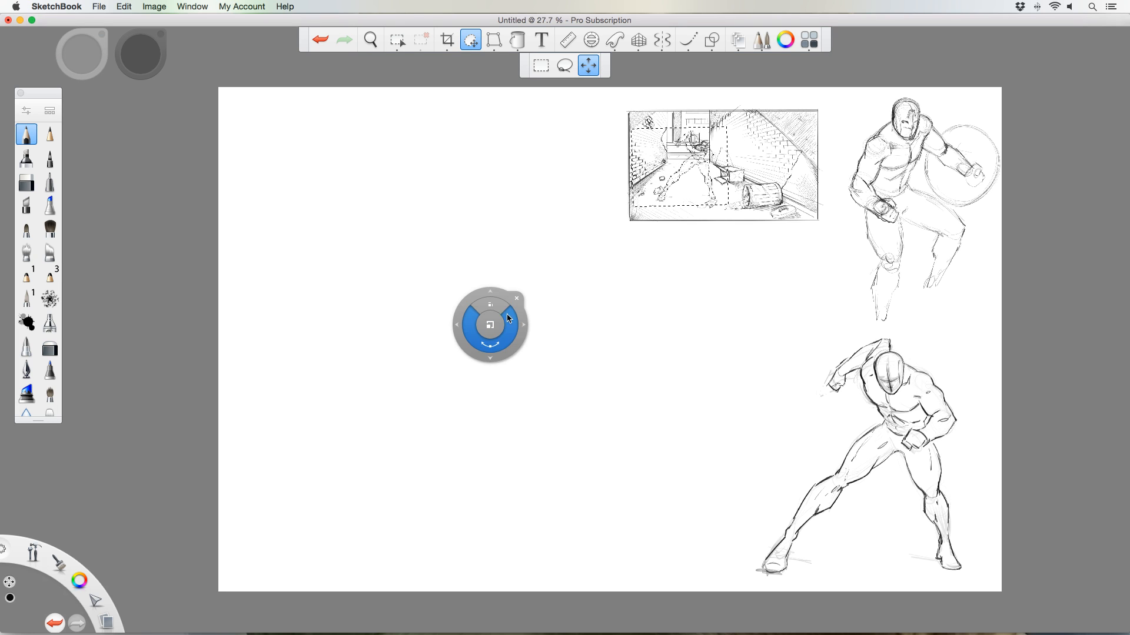
click(513, 302)
- Add a new layer and move it directly below the pasted superhero's layer
key(space)
drag(683, 143, 572, 181)
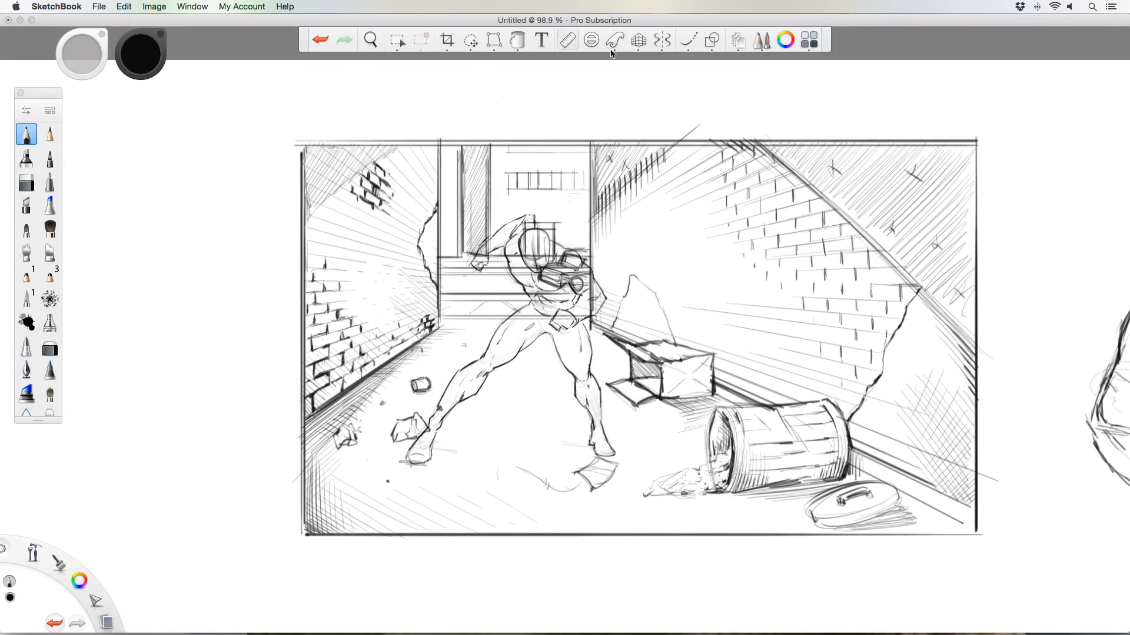
click(738, 39)
click(1023, 291)
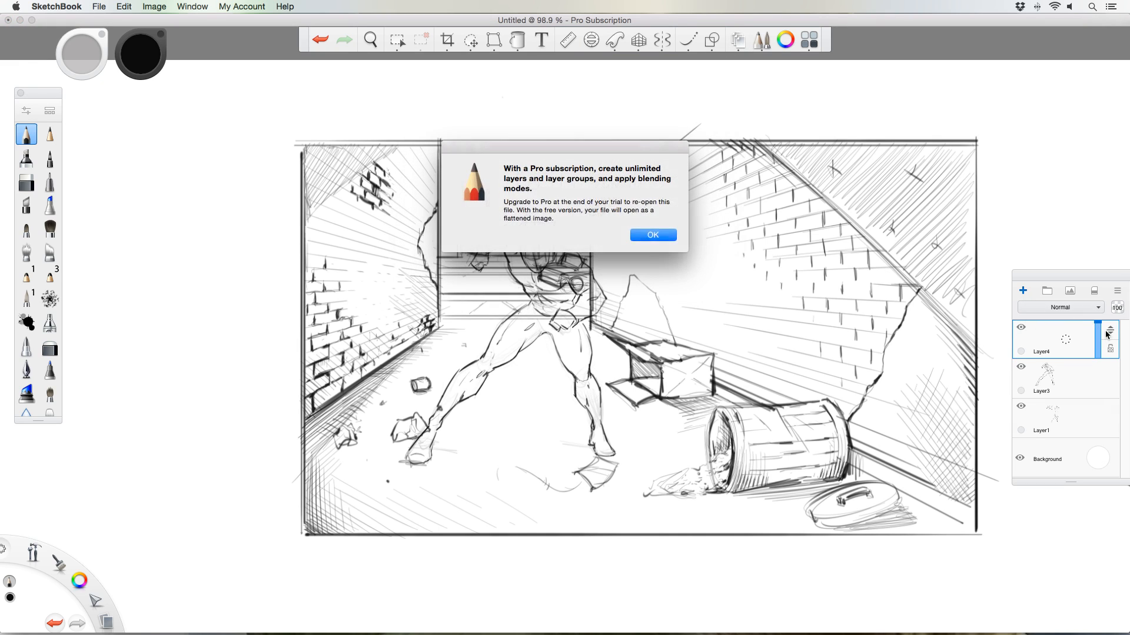
click(656, 235)
drag(1111, 330, 1113, 410)
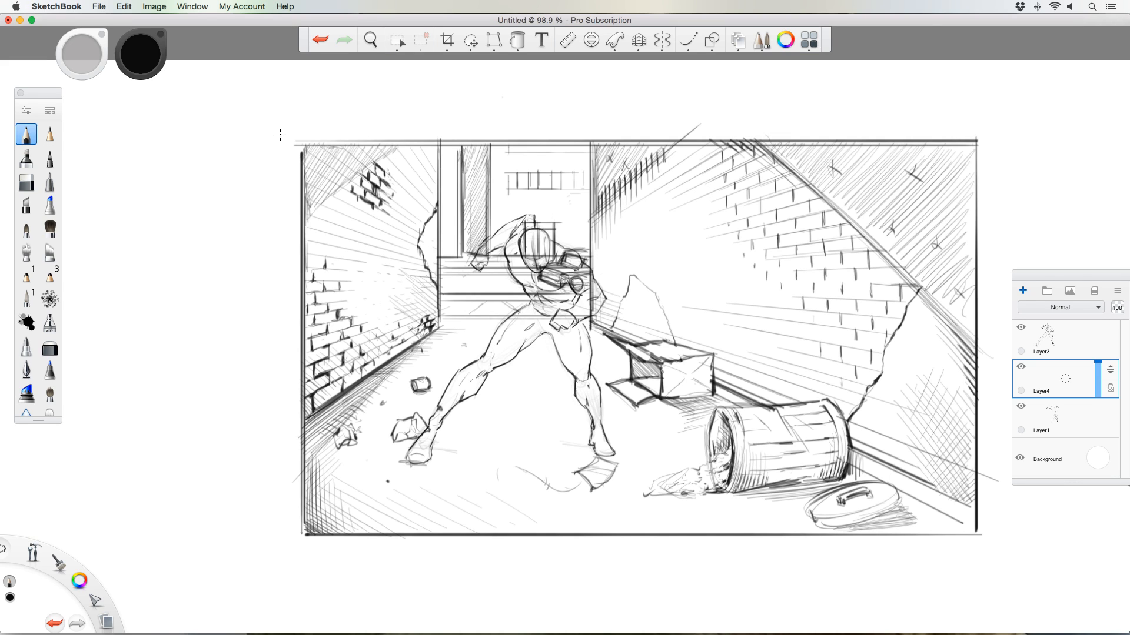
- Paint white beneath the pasted superhero on the new layer to hide the alley lines running through his body
alt+click(247, 215)
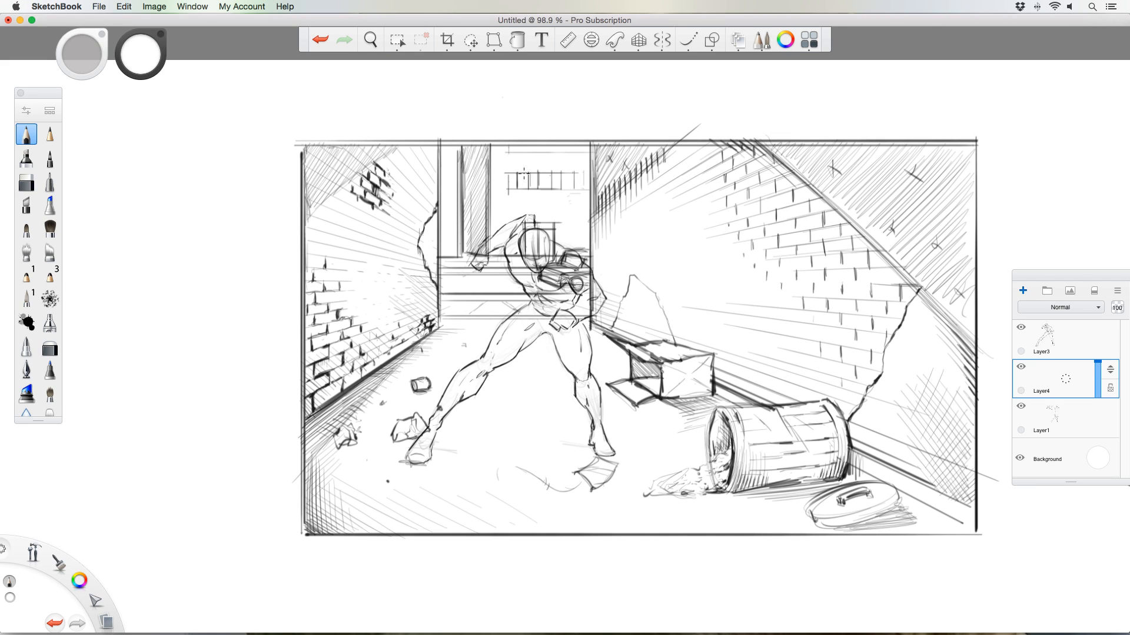
key(])
mouse_move(533, 274)
mouse_down()
mouse_move(544, 255)
mouse_move(563, 273)
mouse_move(553, 253)
mouse_move(587, 286)
mouse_move(541, 260)
mouse_move(554, 290)
mouse_move(541, 288)
mouse_move(519, 240)
mouse_move(537, 253)
mouse_move(520, 265)
mouse_move(515, 233)
mouse_move(545, 242)
mouse_move(550, 274)
mouse_move(571, 255)
mouse_move(591, 299)
mouse_move(588, 311)
mouse_move(544, 307)
mouse_move(540, 295)
mouse_move(539, 320)
mouse_move(555, 300)
mouse_move(572, 321)
mouse_move(541, 310)
mouse_up()
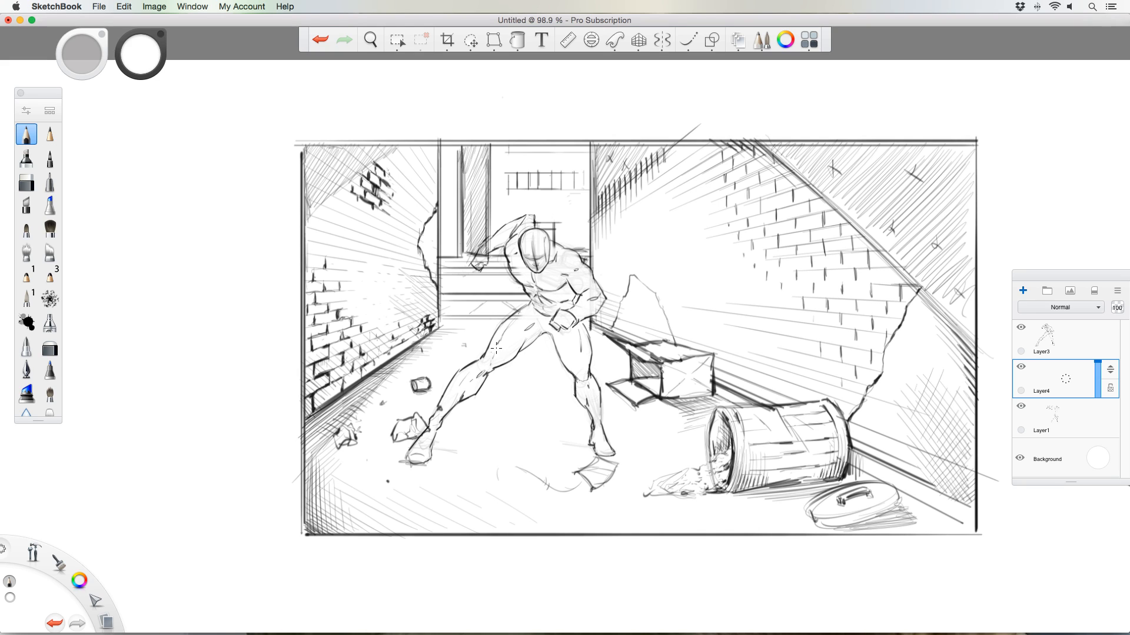
mouse_move(520, 251)
mouse_down()
mouse_move(485, 244)
mouse_move(478, 263)
mouse_up()
- Merge the pasted superhero's layer down into the white fill layer beneath it
key(space)
drag(446, 272, 534, 230)
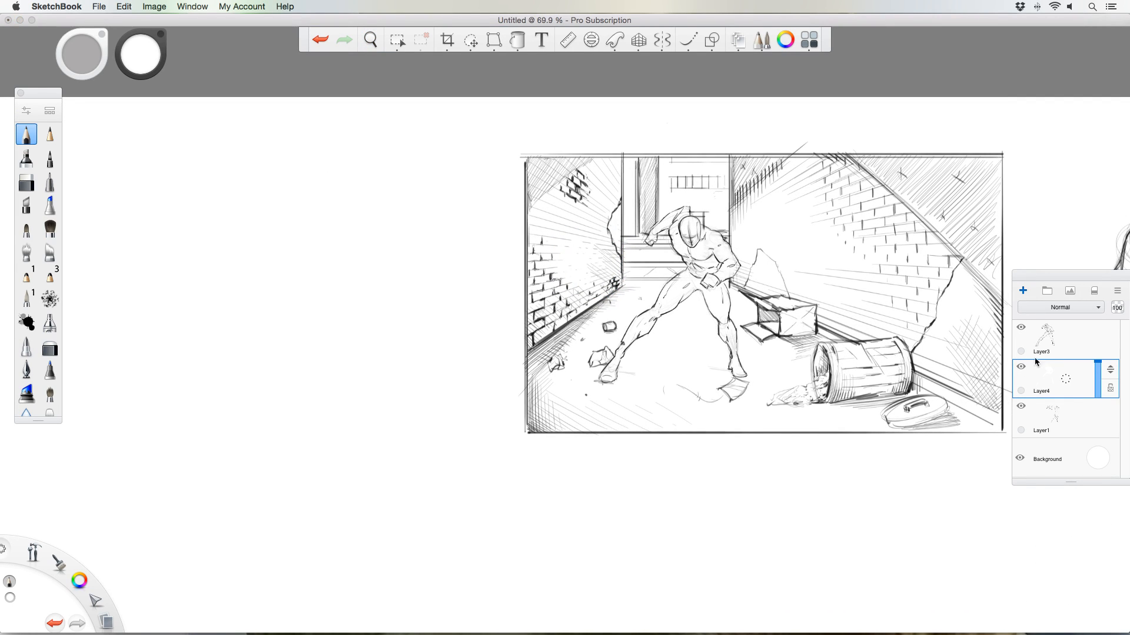
click(1078, 345)
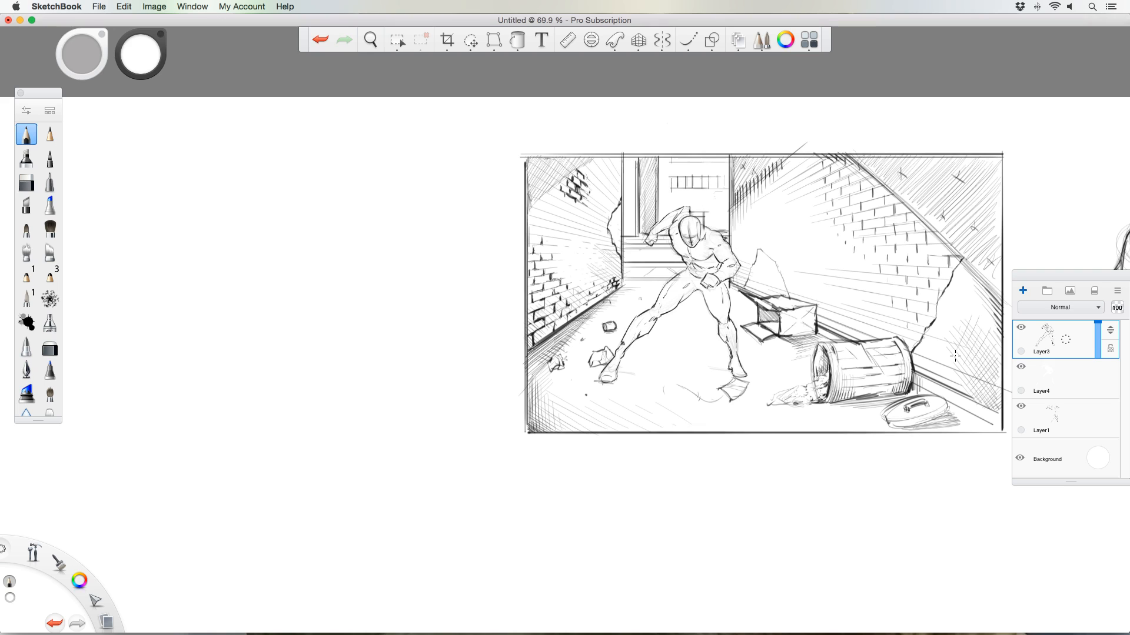
key(super+e)
- Lasso the alley superhero's outstretched leg, shift it slightly inward and down, and deselect it
click(471, 45)
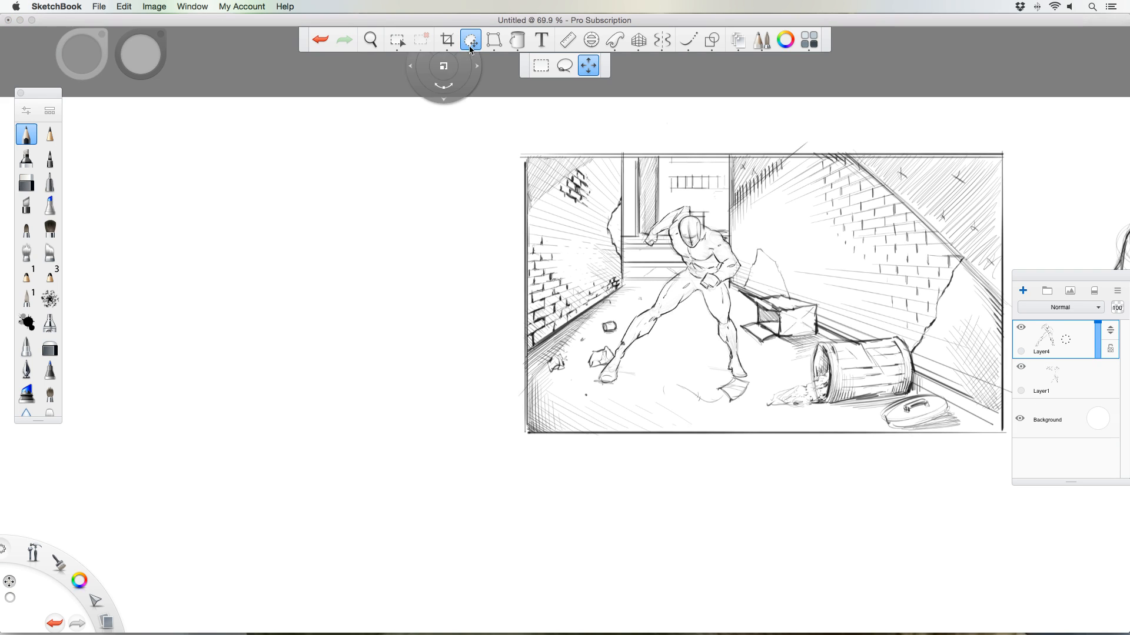
click(564, 66)
mouse_move(620, 318)
mouse_down()
mouse_move(681, 268)
mouse_move(699, 291)
mouse_move(618, 385)
mouse_move(596, 380)
mouse_move(624, 329)
mouse_up()
mouse_move(488, 315)
mouse_down()
mouse_move(492, 330)
mouse_move(502, 301)
mouse_up()
key(super+d)
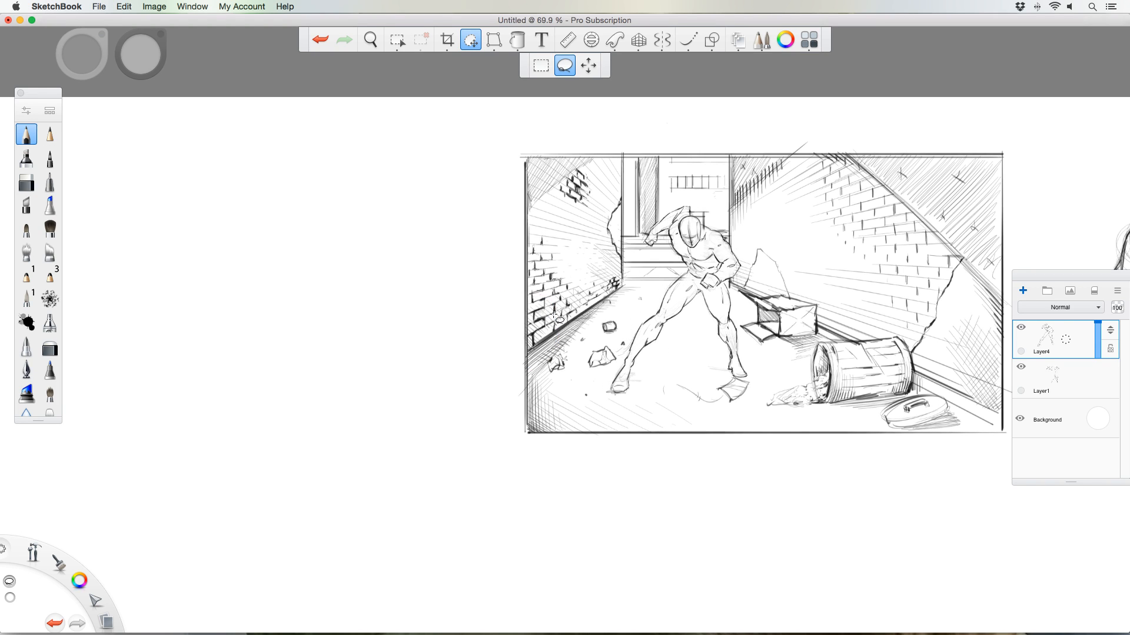
- Return to the pencil with black as the drawing color, ready for the blank canvas area beside the alley panel
key(space)
mouse_move(566, 329)
mouse_down()
mouse_move(469, 342)
mouse_move(492, 362)
mouse_move(670, 197)
mouse_up()
key(space)
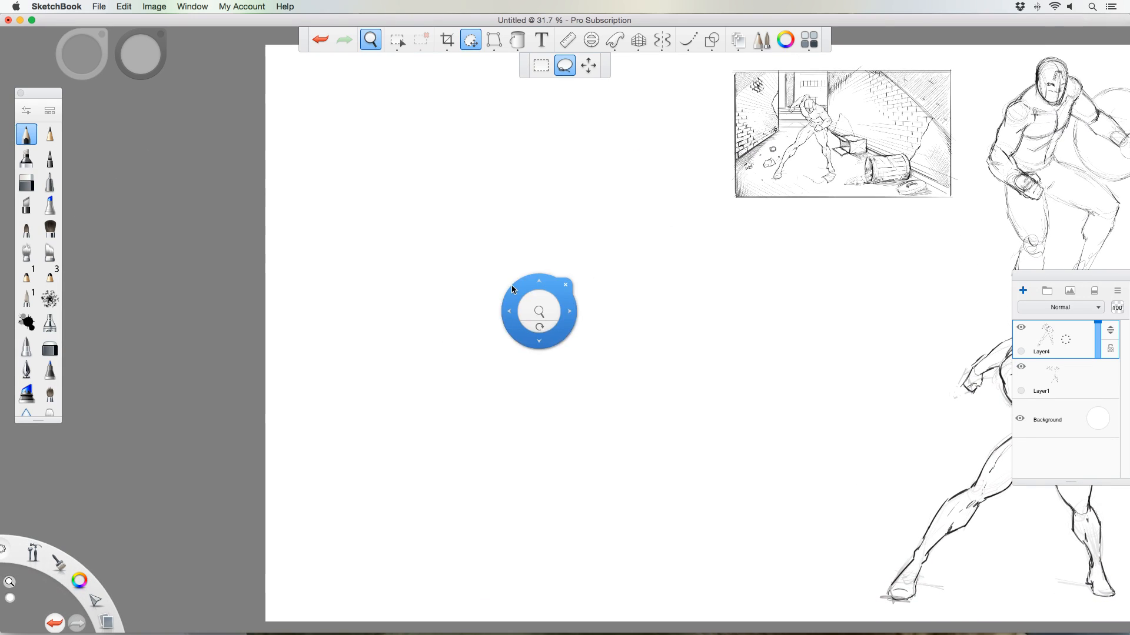
drag(511, 285, 544, 280)
key(space)
drag(588, 187, 567, 199)
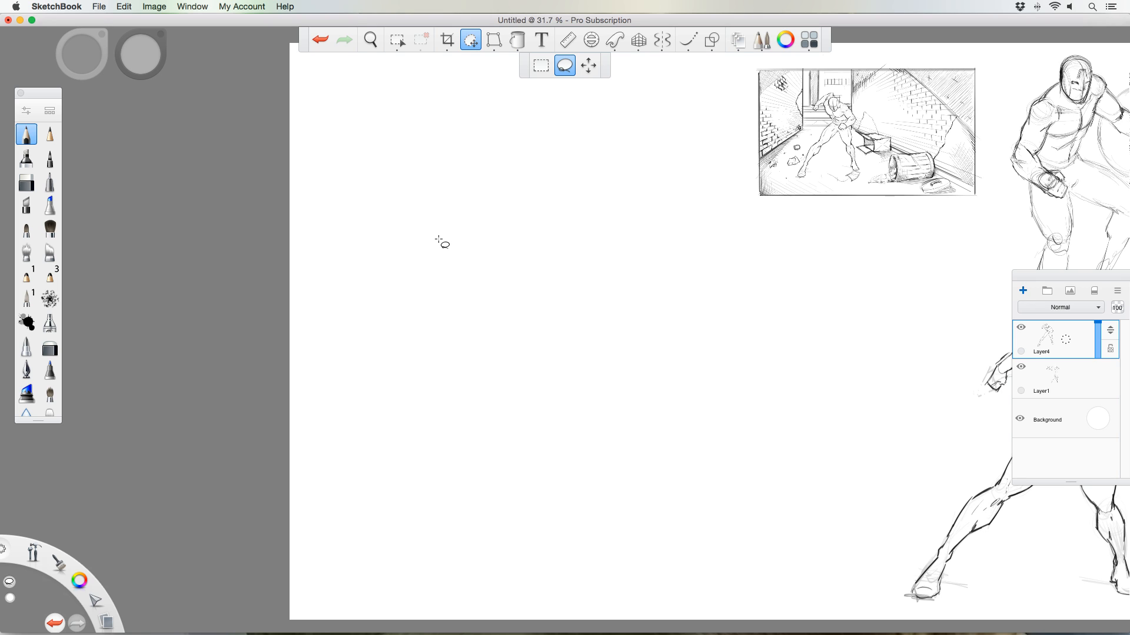
click(27, 136)
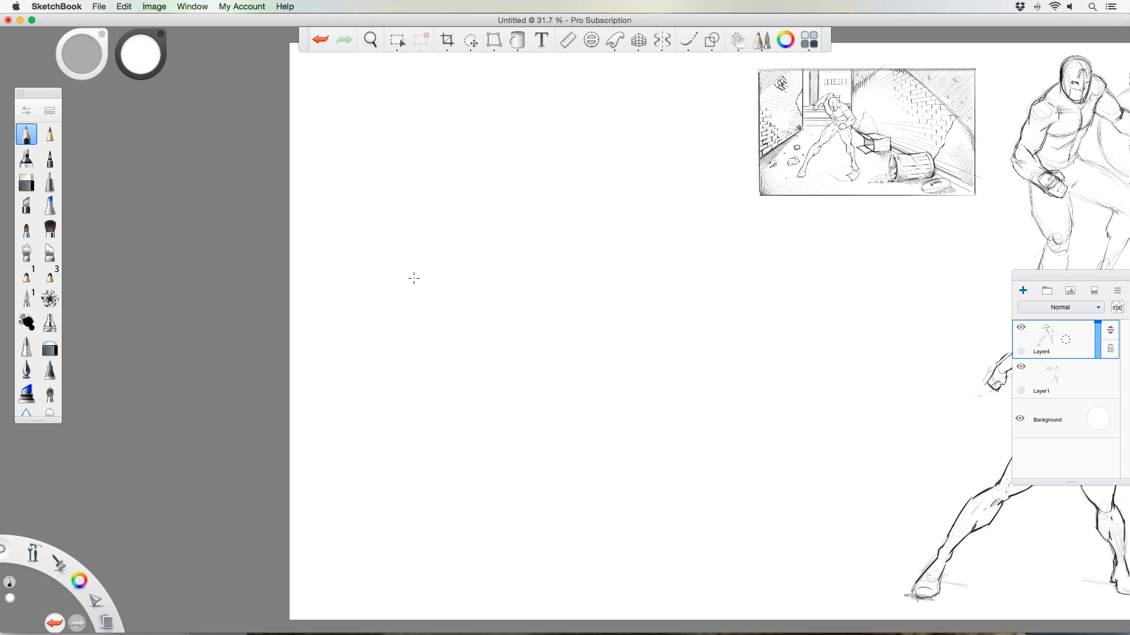
click(137, 52)
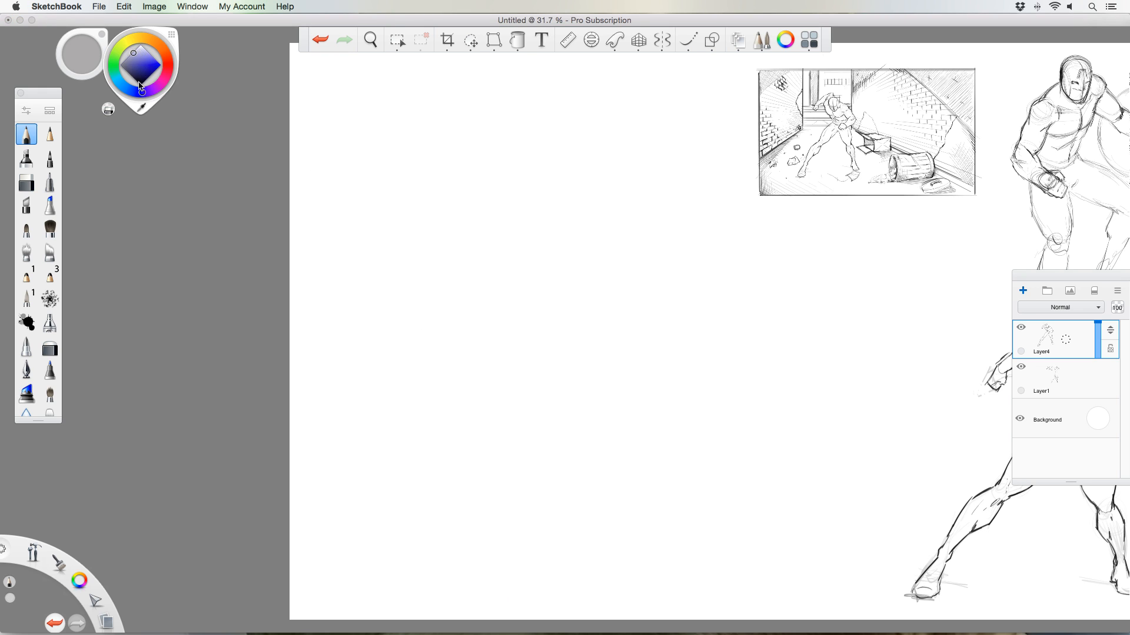
click(141, 86)
- Draw a loose grid of crossing horizontal and vertical lines on the blank canvas beside the alley panel
mouse_move(415, 215)
mouse_down()
mouse_move(414, 348)
mouse_move(601, 323)
mouse_up()
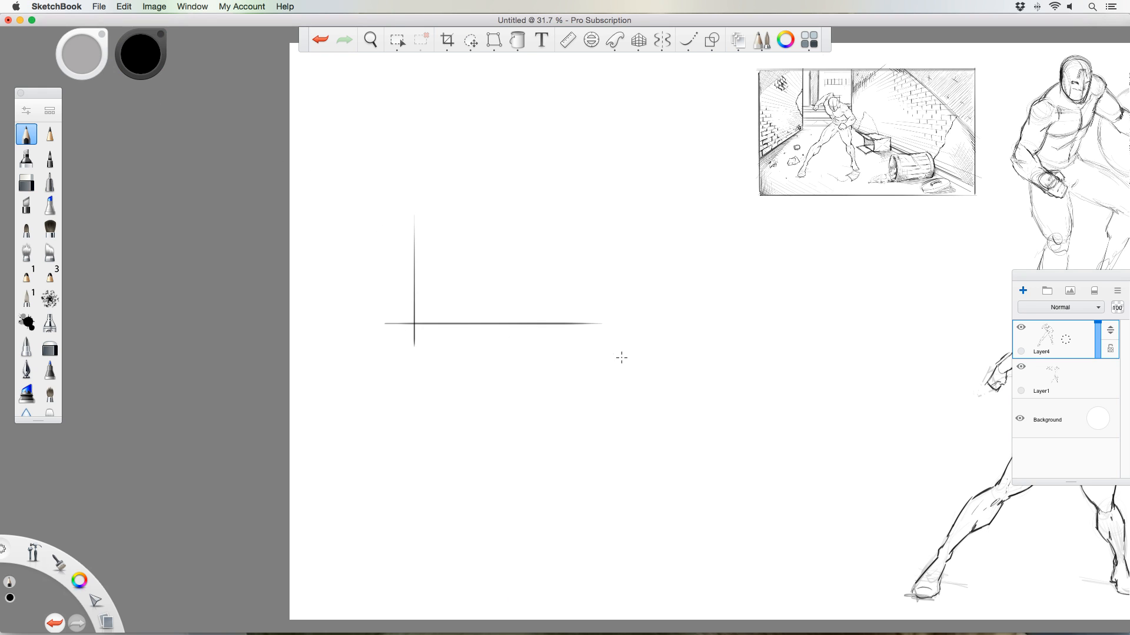
drag(510, 364, 510, 244)
drag(508, 200, 509, 245)
drag(571, 264, 381, 264)
drag(452, 139, 449, 315)
drag(517, 217, 353, 218)
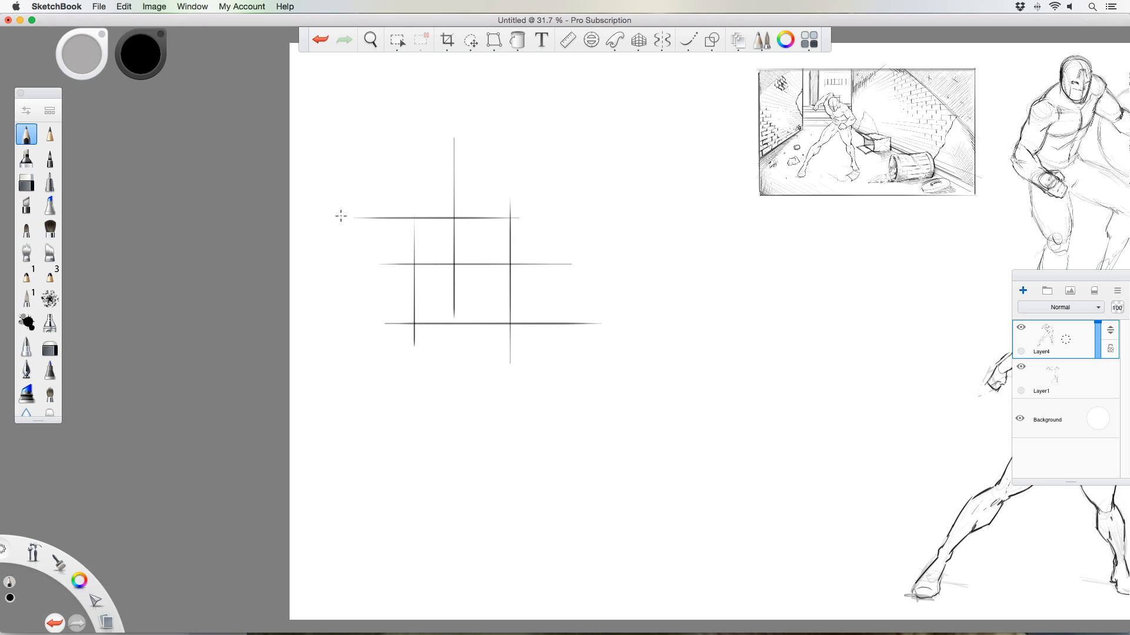
drag(381, 150, 380, 320)
- Undo all the crossing grid lines on the blank canvas
key(super+z)
key(super+z)
key(super+z)
key(super+z)
key(super+z)
key(super+z)
key(super+z)
key(super+z)
key(super+z)
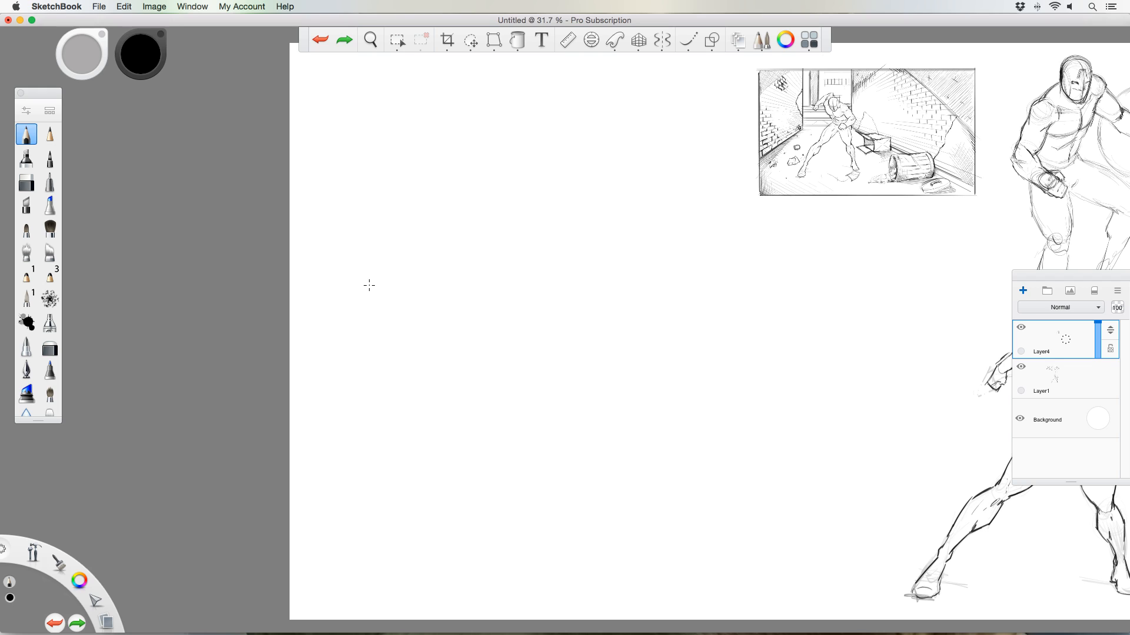
- Sketch a circle for a large head with a curved vertical center line running down to the chin
click(367, 43)
mouse_move(490, 281)
mouse_down()
mouse_move(489, 238)
mouse_move(547, 184)
mouse_move(594, 194)
mouse_move(582, 184)
mouse_move(635, 234)
mouse_move(491, 247)
mouse_move(494, 226)
mouse_move(490, 253)
mouse_move(495, 206)
mouse_up()
mouse_move(569, 182)
mouse_down()
mouse_move(592, 221)
mouse_move(591, 352)
mouse_move(597, 231)
mouse_move(592, 384)
mouse_up()
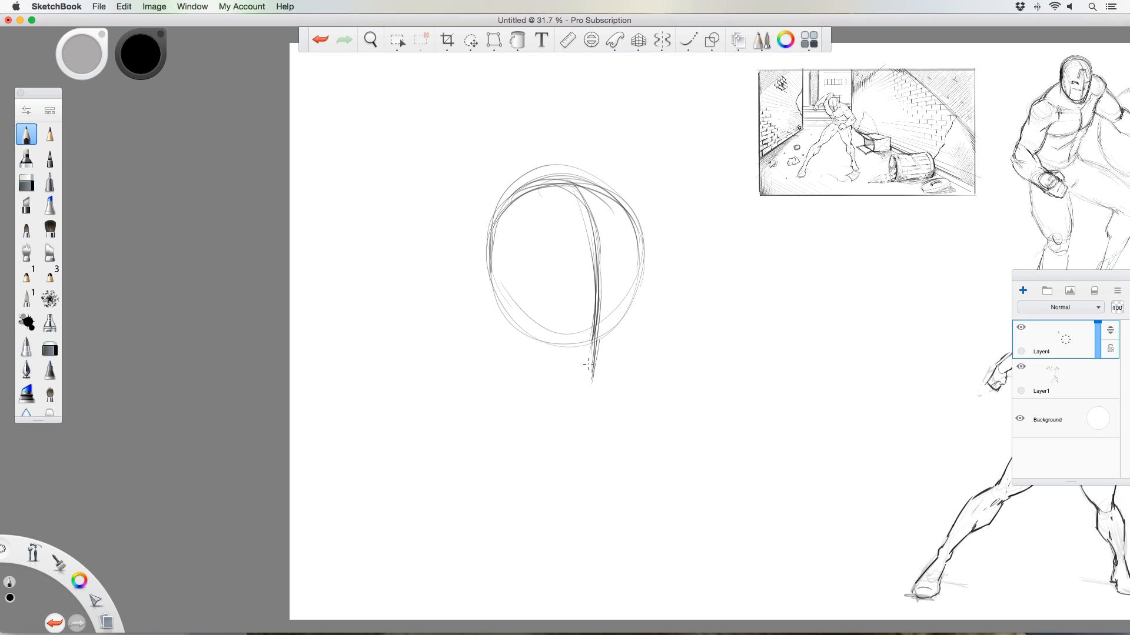
mouse_move(597, 324)
mouse_down()
mouse_move(592, 397)
mouse_move(562, 396)
mouse_move(598, 391)
mouse_move(550, 390)
mouse_move(620, 378)
mouse_move(551, 397)
mouse_move(505, 348)
mouse_move(500, 318)
mouse_move(538, 370)
mouse_move(584, 395)
mouse_up()
- Outline the skull and add the tapering cheeks, jaw and flat chin around the head circle
mouse_move(629, 354)
mouse_down()
mouse_move(620, 376)
mouse_move(645, 256)
mouse_move(640, 212)
mouse_move(525, 181)
mouse_move(479, 230)
mouse_move(489, 301)
mouse_move(479, 240)
mouse_move(518, 185)
mouse_move(633, 220)
mouse_move(651, 269)
mouse_up()
mouse_move(538, 173)
mouse_down()
mouse_move(498, 206)
mouse_move(487, 239)
mouse_move(565, 177)
mouse_move(615, 191)
mouse_move(634, 217)
mouse_move(625, 359)
mouse_up()
drag(643, 240, 625, 364)
drag(480, 281, 489, 321)
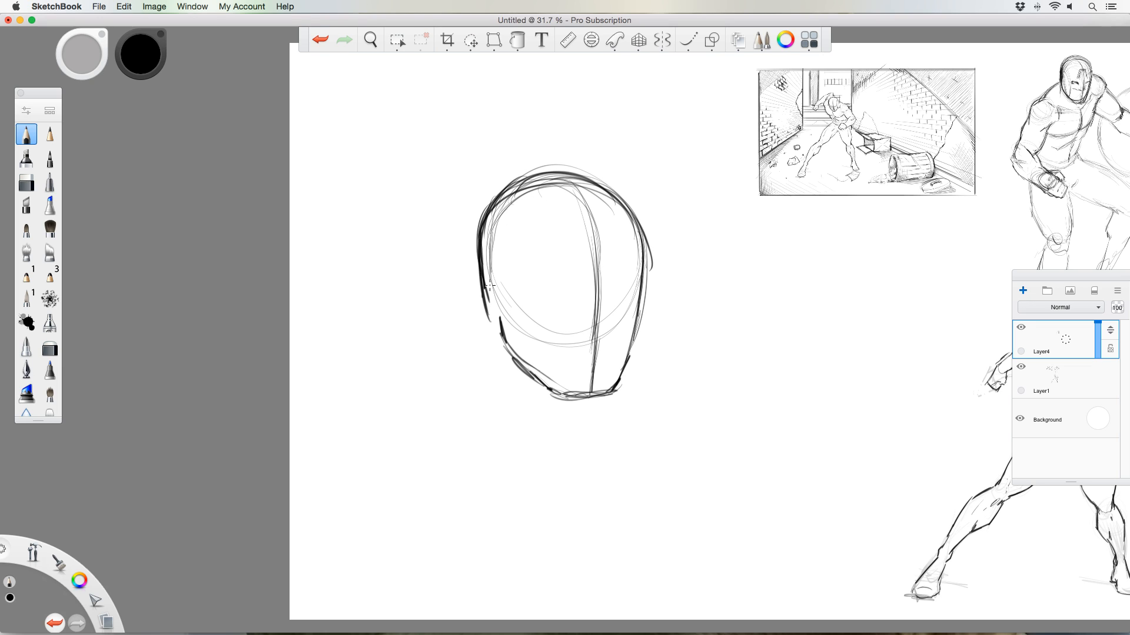
- Draw the curved side plane of the head from the temple down to the chin
mouse_move(482, 229)
mouse_down()
mouse_move(488, 309)
mouse_move(533, 294)
mouse_move(528, 356)
mouse_up()
drag(531, 303, 542, 372)
drag(531, 305, 551, 388)
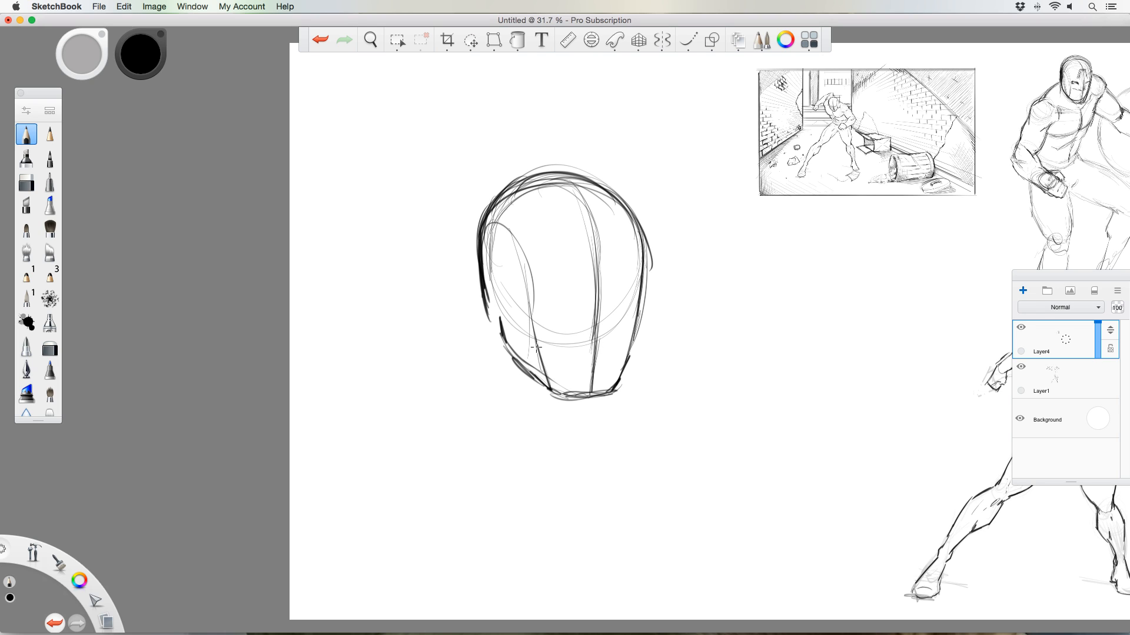
drag(534, 328, 556, 393)
drag(536, 303, 544, 368)
drag(526, 283, 542, 340)
mouse_move(509, 223)
mouse_down()
mouse_move(537, 296)
mouse_move(524, 255)
mouse_up()
- Redraw the far side of the face down to the chin and erase the stray outer line beside it
drag(638, 209, 628, 335)
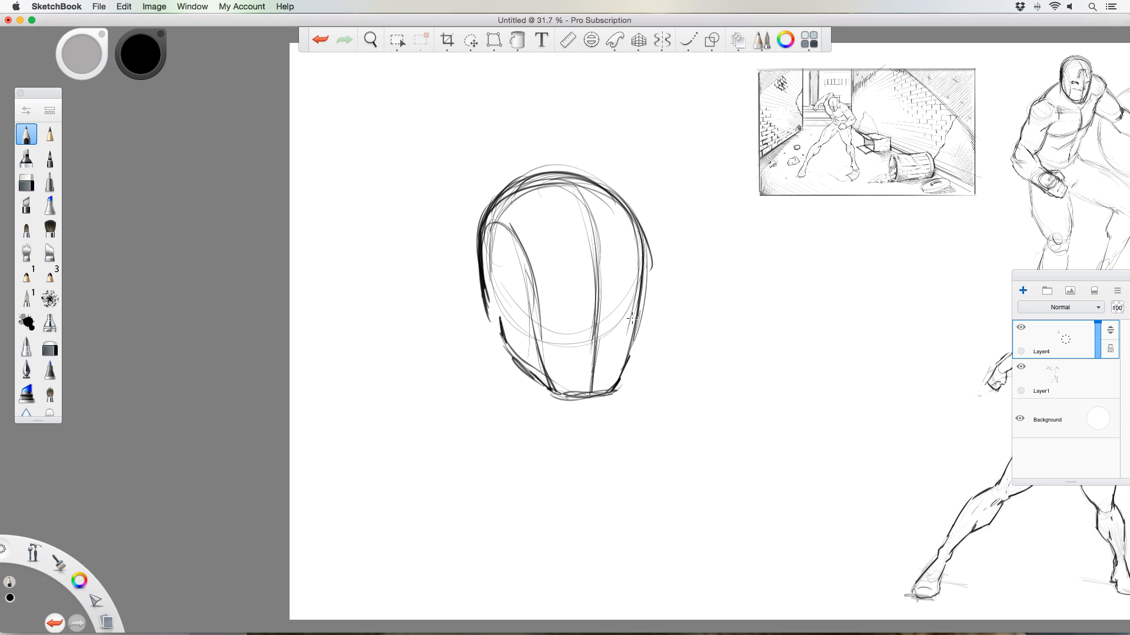
drag(641, 236, 620, 378)
drag(639, 294, 617, 389)
key(e)
mouse_move(647, 228)
mouse_down()
mouse_move(645, 292)
mouse_move(643, 269)
mouse_up()
key(e)
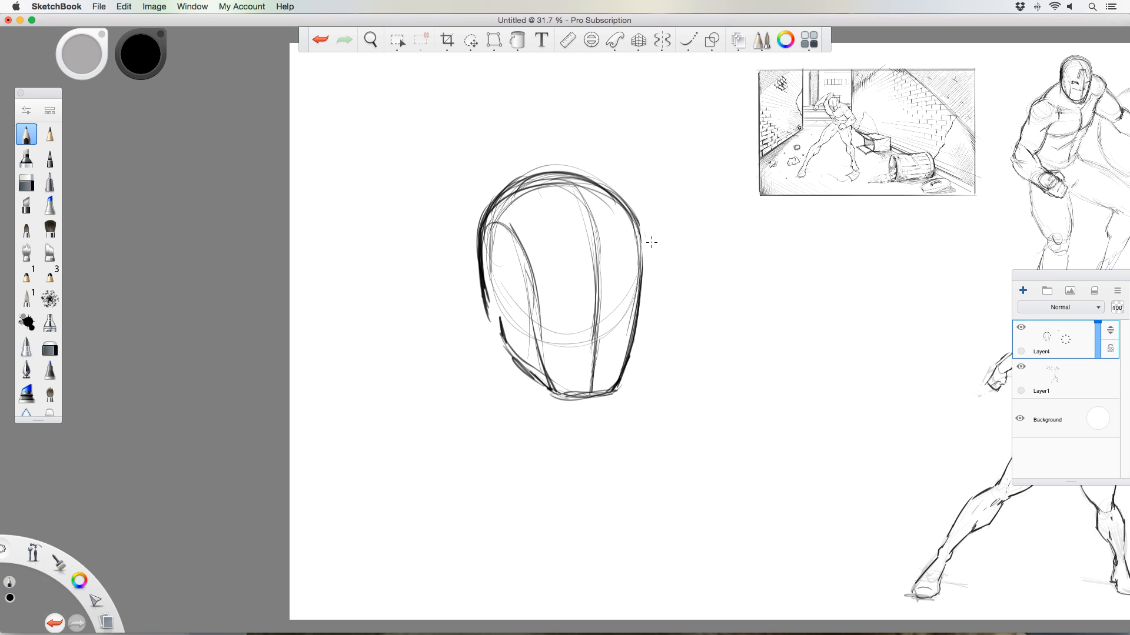
- Add an oval ear, darken the center line, and sketch the neck below the jaw
mouse_move(485, 275)
mouse_down()
mouse_move(504, 327)
mouse_move(495, 277)
mouse_move(504, 325)
mouse_up()
mouse_move(564, 180)
mouse_down()
mouse_move(597, 233)
mouse_move(583, 200)
mouse_move(596, 319)
mouse_move(586, 431)
mouse_move(593, 394)
mouse_up()
mouse_move(498, 327)
mouse_down()
mouse_move(486, 397)
mouse_move(487, 386)
mouse_move(503, 431)
mouse_move(489, 416)
mouse_move(587, 431)
mouse_up()
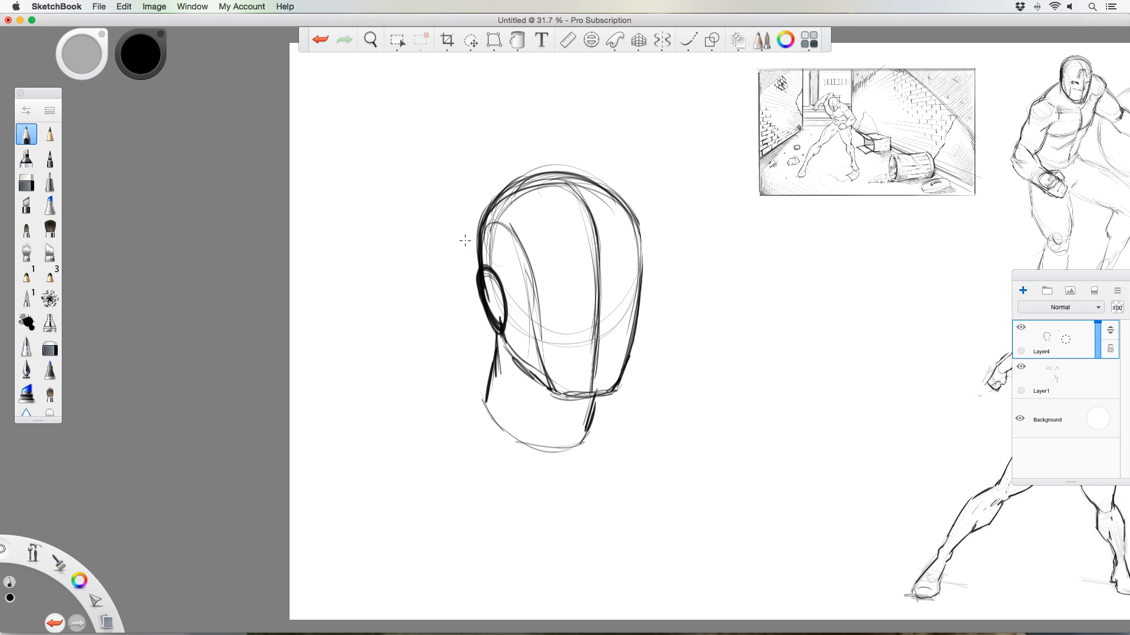
- Lasso the whole head sketch, enlarge it, and reposition it on the blank canvas
click(470, 39)
mouse_move(466, 213)
mouse_down()
mouse_move(551, 144)
mouse_move(421, 299)
mouse_move(449, 248)
mouse_up()
drag(313, 312, 322, 292)
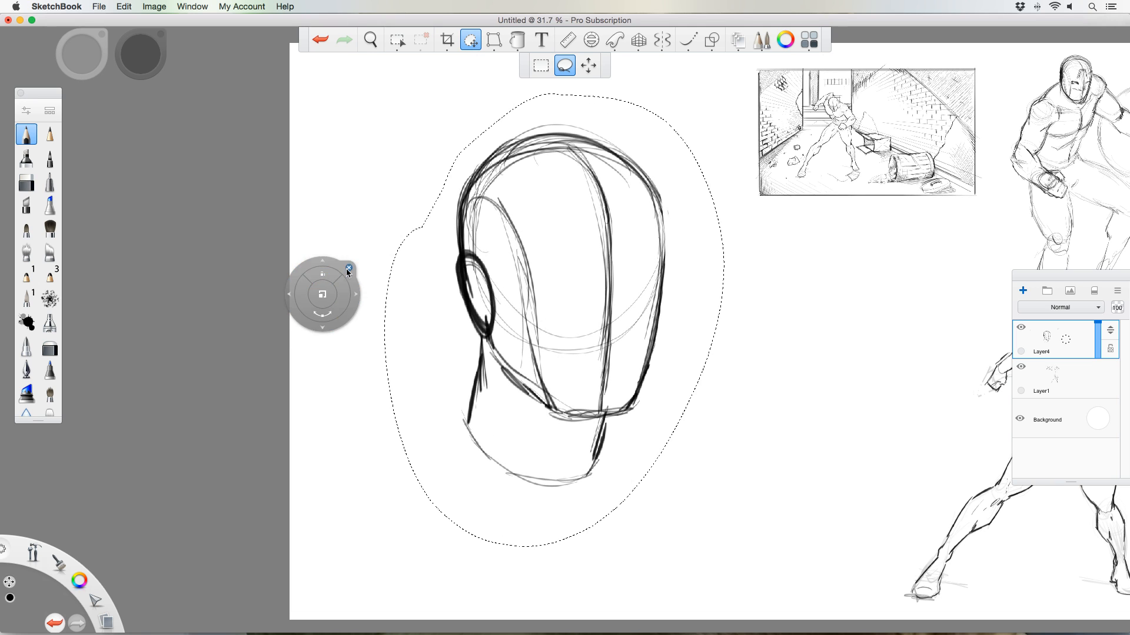
drag(337, 330, 343, 287)
click(358, 226)
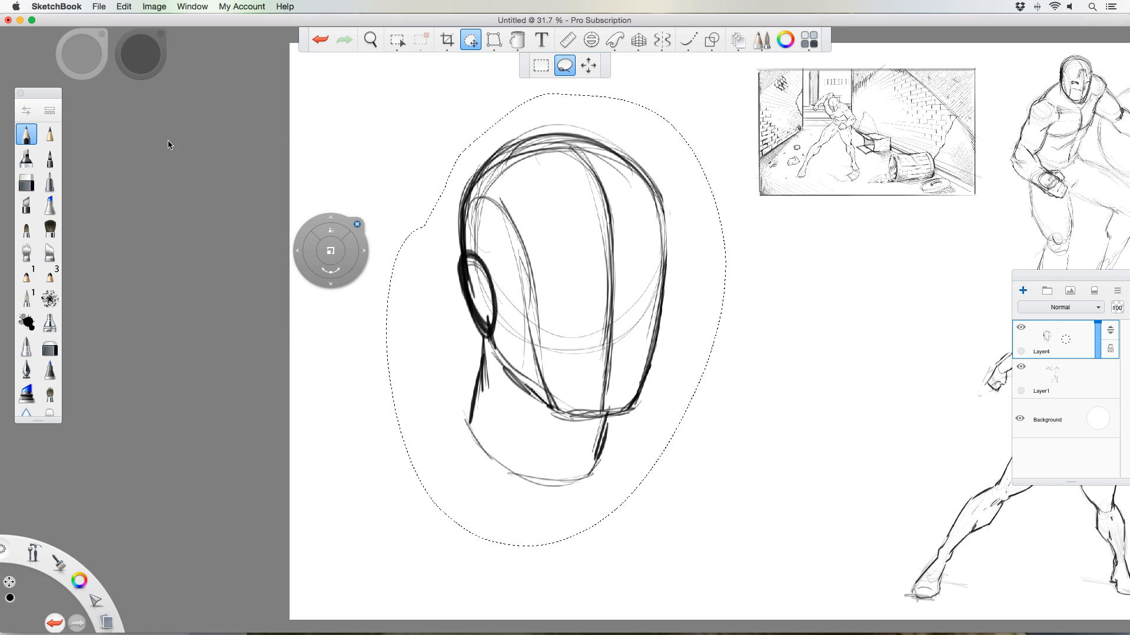
- Add a curved guide line across the face and darken the far contour of the skull and cheek
click(26, 134)
mouse_move(652, 242)
mouse_down()
mouse_move(567, 134)
mouse_move(490, 271)
mouse_up()
mouse_move(663, 197)
mouse_down()
mouse_move(636, 402)
mouse_move(553, 396)
mouse_move(520, 235)
mouse_move(502, 208)
mouse_move(472, 198)
mouse_move(484, 170)
mouse_move(514, 153)
mouse_move(639, 179)
mouse_up()
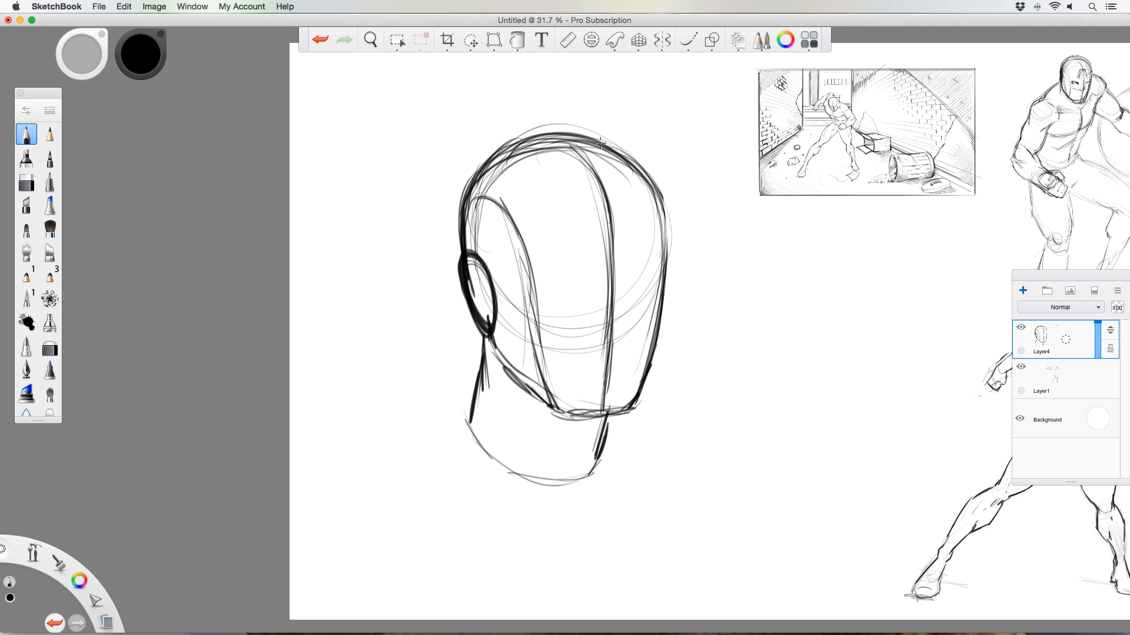
mouse_move(605, 145)
mouse_down()
mouse_move(659, 224)
mouse_move(667, 267)
mouse_up()
drag(665, 220, 655, 347)
drag(667, 272, 657, 339)
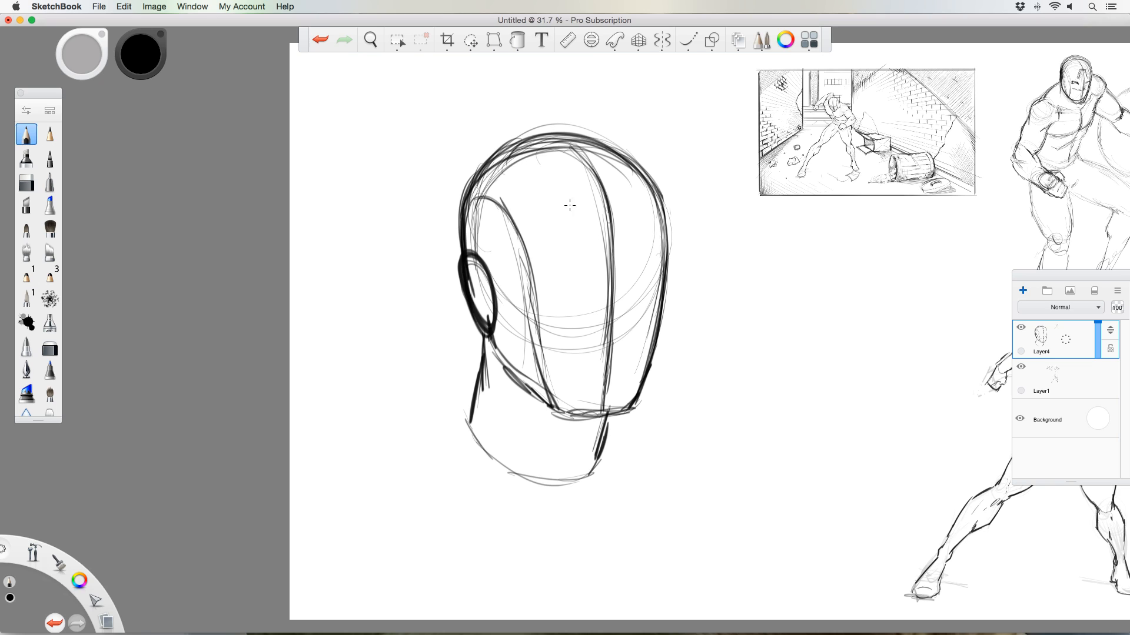
- Strengthen the center line and the jawline from below the ear to the chin
mouse_move(604, 192)
mouse_down()
mouse_move(605, 399)
mouse_move(628, 408)
mouse_move(532, 389)
mouse_move(494, 333)
mouse_up()
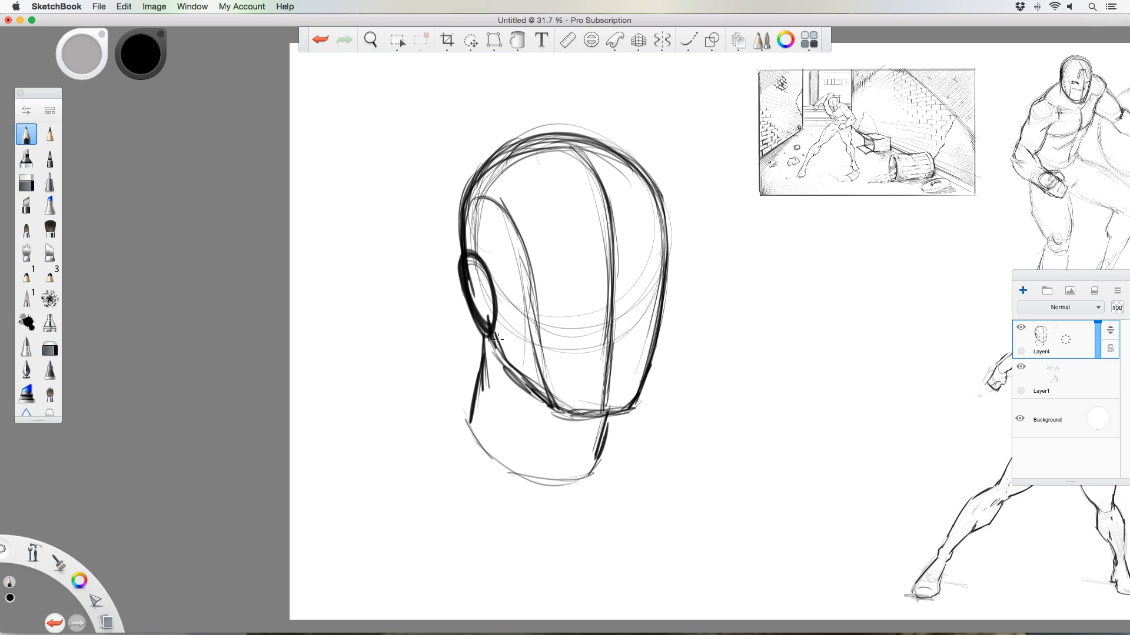
mouse_move(529, 377)
mouse_down()
mouse_move(582, 414)
mouse_move(627, 409)
mouse_up()
drag(498, 375, 580, 421)
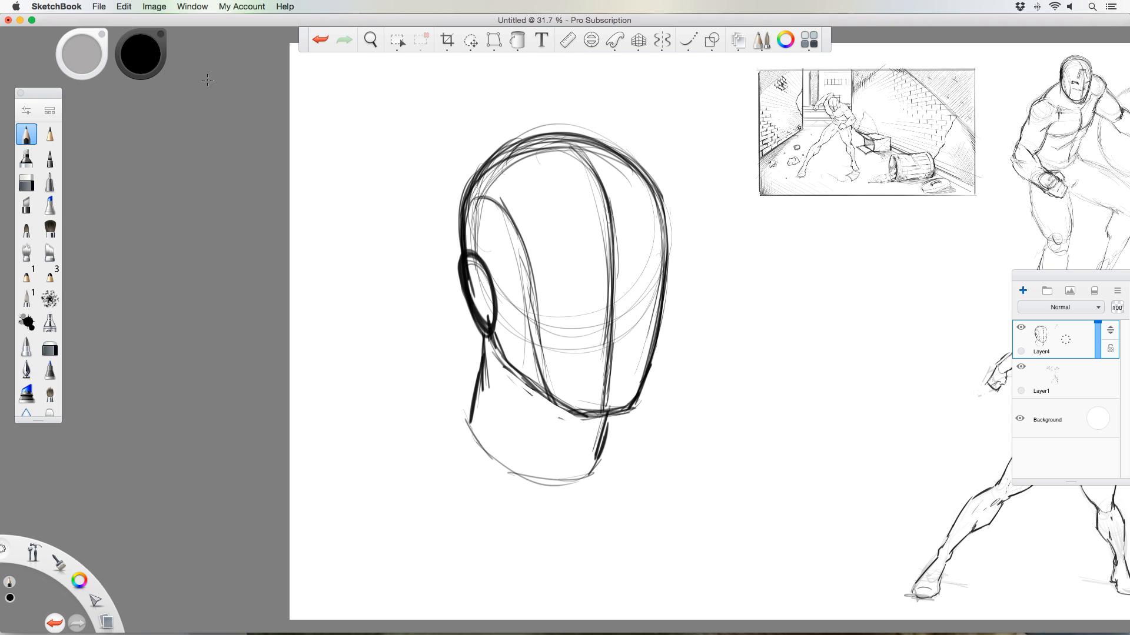
- Fade the whole head construction sketch to light gray with an enlarged soft eraser
click(51, 349)
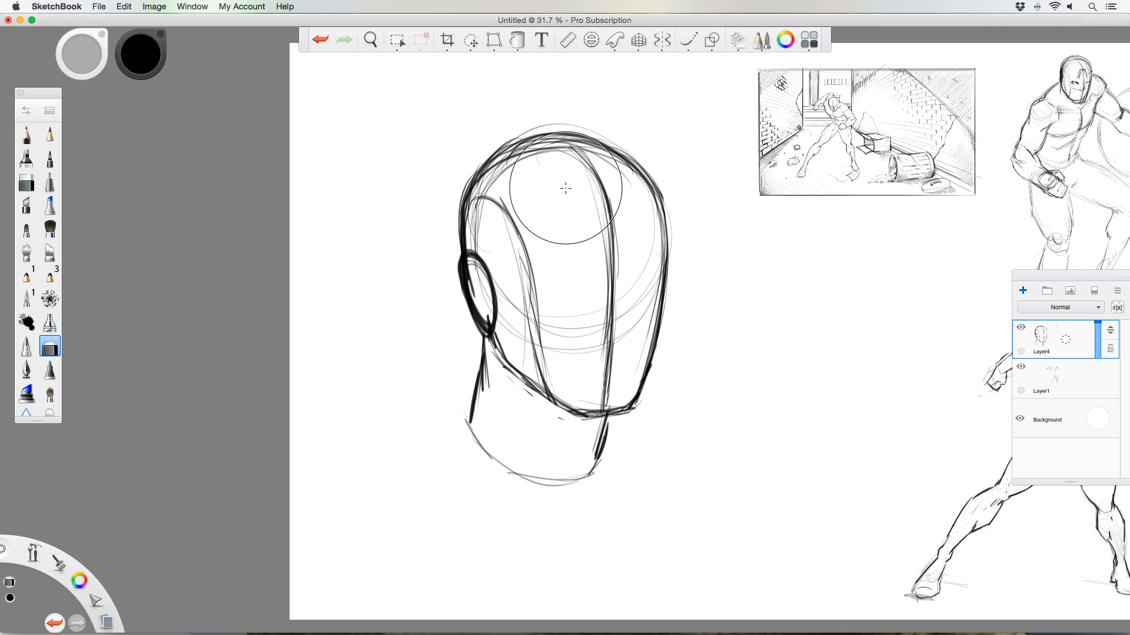
key(bracketright)
key(bracketright)
mouse_move(534, 212)
mouse_down()
mouse_move(479, 139)
mouse_move(565, 282)
mouse_move(630, 153)
mouse_move(465, 157)
mouse_move(479, 202)
mouse_move(612, 235)
mouse_move(492, 424)
mouse_move(592, 484)
mouse_move(626, 379)
mouse_up()
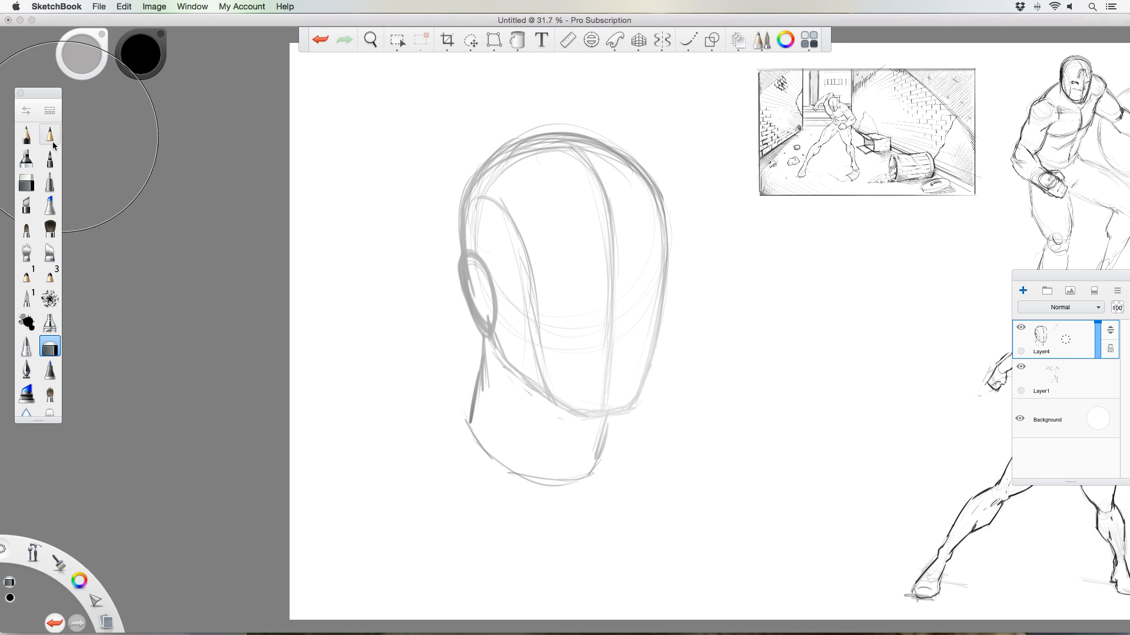
- Draw a dark face profile along the center line, shaping the forehead, brow, nose, lips and chin
click(26, 134)
mouse_move(599, 180)
mouse_down()
mouse_move(588, 165)
mouse_move(617, 258)
mouse_up()
drag(612, 219, 612, 372)
drag(614, 297, 611, 397)
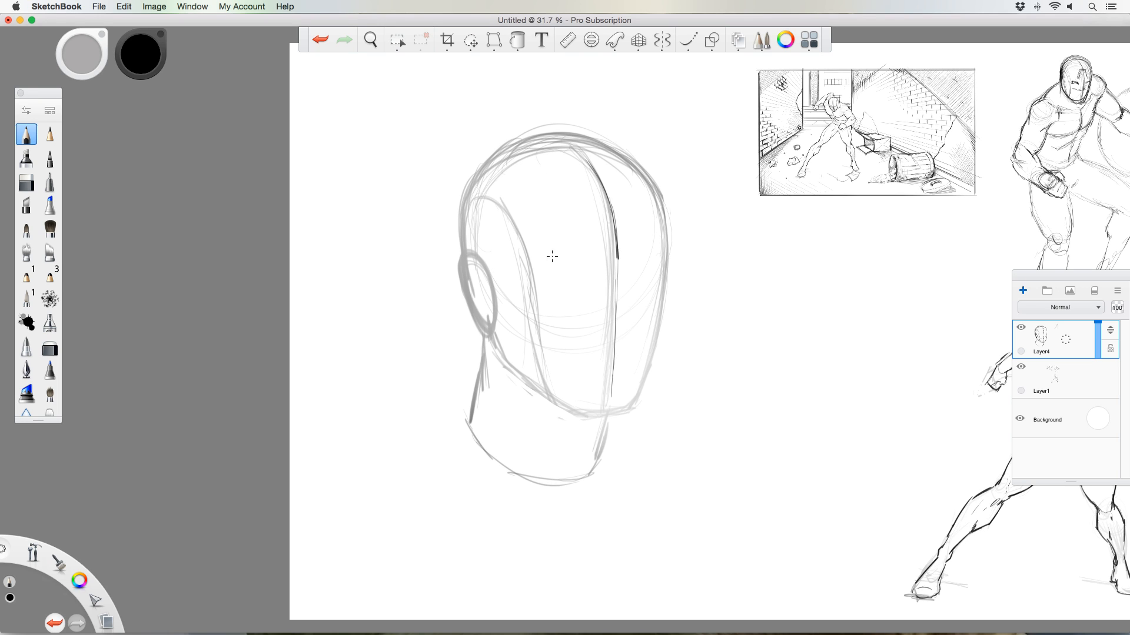
key(space)
mouse_move(572, 290)
mouse_down()
mouse_move(587, 274)
mouse_move(594, 220)
mouse_move(634, 268)
mouse_move(652, 322)
mouse_move(630, 344)
mouse_move(635, 453)
mouse_move(618, 474)
mouse_up()
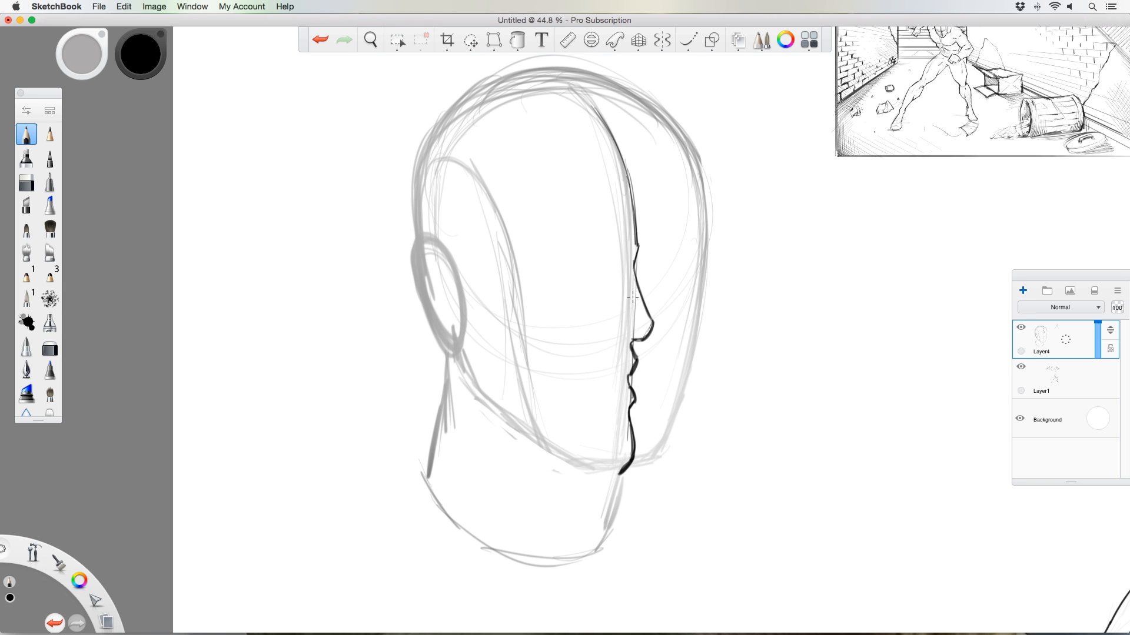
drag(638, 242, 609, 120)
drag(631, 165, 565, 77)
mouse_move(621, 129)
mouse_down()
mouse_move(559, 74)
mouse_move(630, 165)
mouse_move(633, 268)
mouse_up()
- Draw the nose base, nostrils, mouth and lower lip, and mark the inner ends of the brows
drag(632, 341, 615, 335)
mouse_move(631, 374)
mouse_down()
mouse_move(575, 386)
mouse_move(658, 383)
mouse_move(596, 382)
mouse_move(646, 384)
mouse_move(648, 403)
mouse_move(625, 405)
mouse_up()
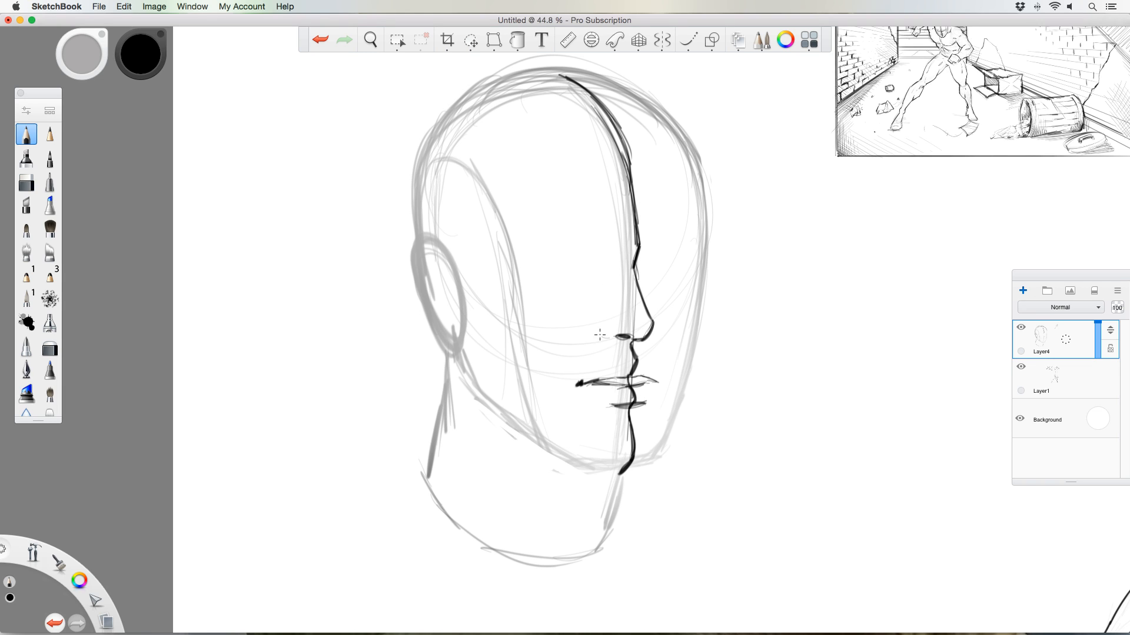
drag(611, 338, 598, 322)
drag(602, 255, 609, 263)
drag(641, 309, 627, 310)
mouse_move(619, 360)
mouse_down()
mouse_move(641, 360)
mouse_move(618, 360)
mouse_up()
drag(647, 383, 663, 380)
drag(653, 251, 616, 265)
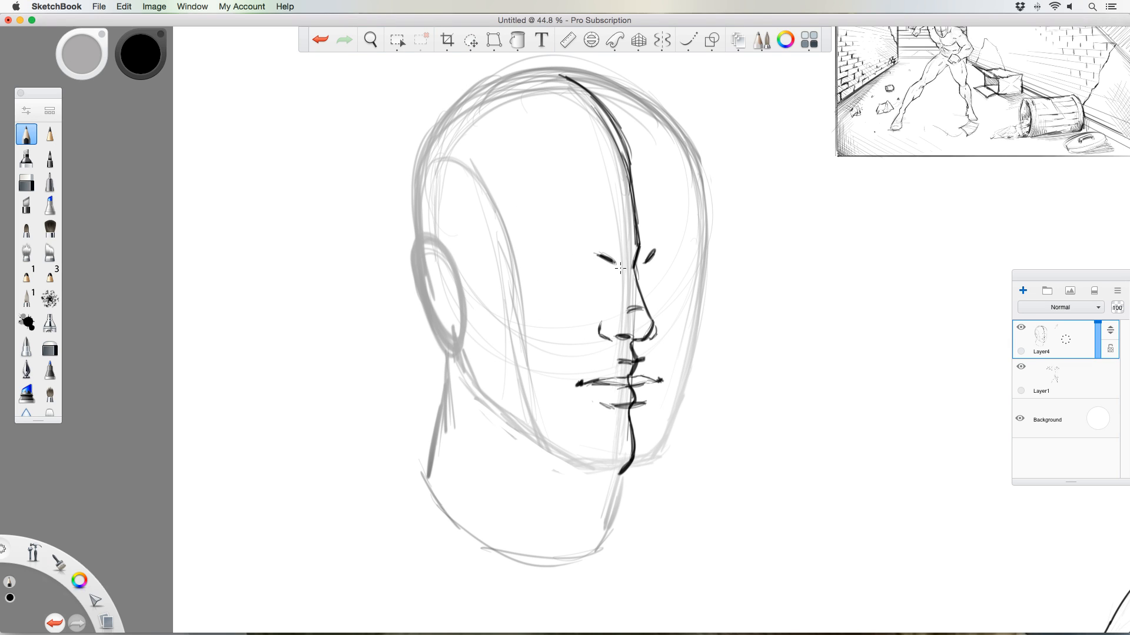
click(614, 269)
- Draw the dark cheek and jaw contour around to the ear, and add both eyebrows
mouse_move(699, 249)
mouse_down()
mouse_move(664, 439)
mouse_move(634, 465)
mouse_move(647, 463)
mouse_move(601, 474)
mouse_move(641, 463)
mouse_move(586, 473)
mouse_move(646, 461)
mouse_move(592, 470)
mouse_move(556, 461)
mouse_move(573, 463)
mouse_move(489, 402)
mouse_move(459, 340)
mouse_up()
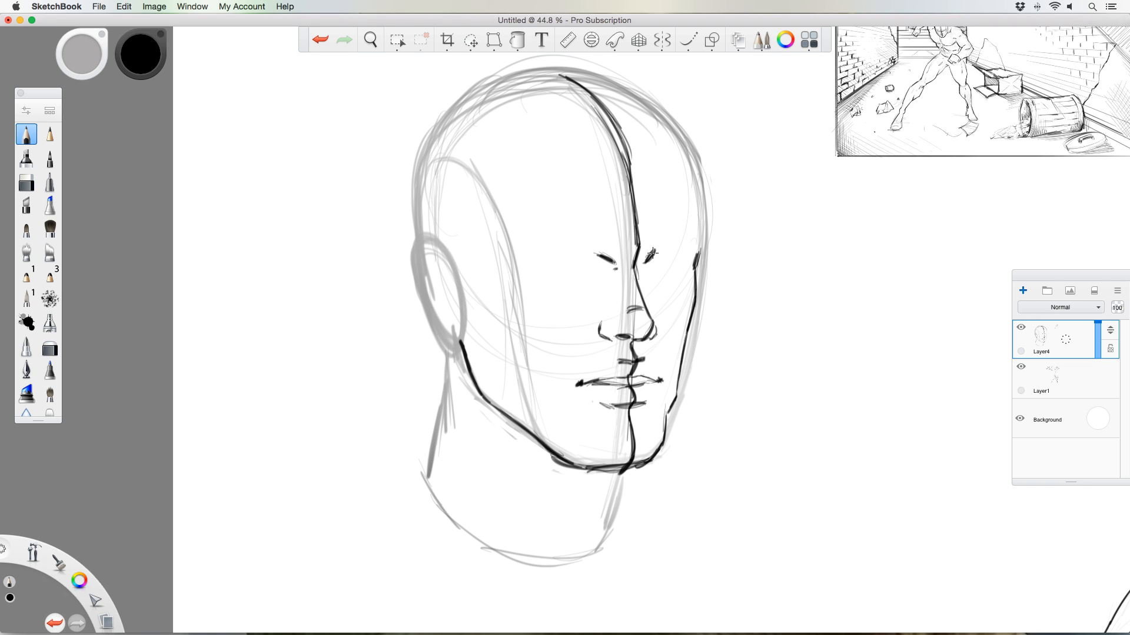
mouse_move(652, 253)
mouse_down()
mouse_move(683, 240)
mouse_move(700, 247)
mouse_up()
mouse_move(600, 253)
mouse_down()
mouse_move(551, 248)
mouse_move(602, 261)
mouse_move(533, 250)
mouse_move(688, 243)
mouse_move(694, 268)
mouse_move(703, 245)
mouse_move(691, 156)
mouse_up()
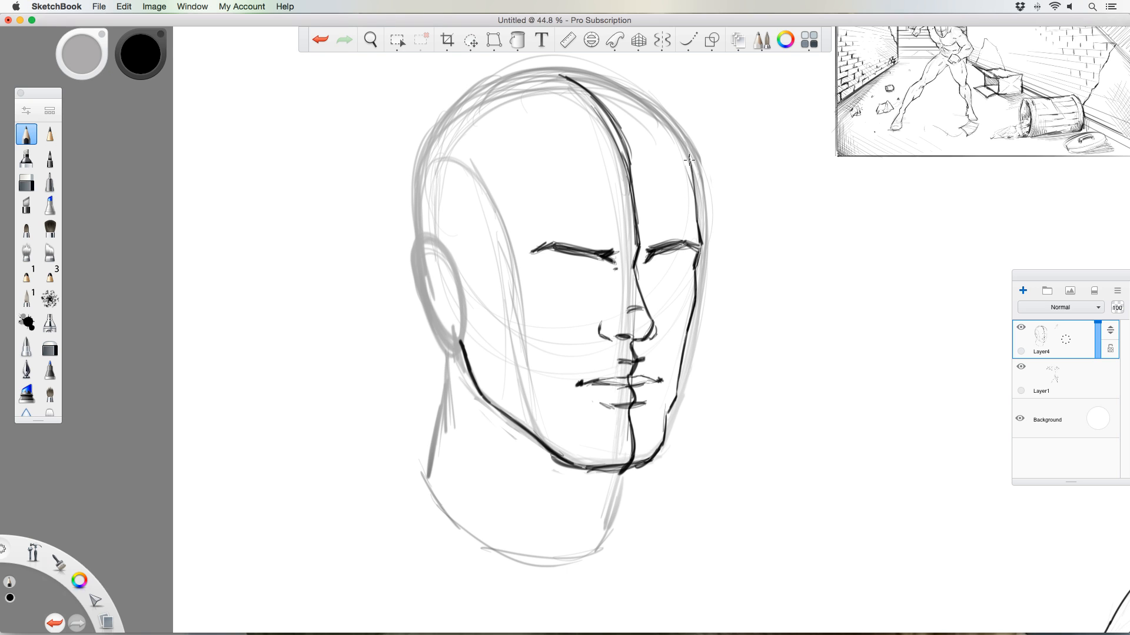
- Darken the far side of the forehead and skull from the crown down to the brow
mouse_move(698, 219)
mouse_down()
mouse_move(688, 152)
mouse_move(654, 109)
mouse_up()
drag(688, 154, 614, 83)
mouse_move(644, 103)
mouse_down()
mouse_move(691, 158)
mouse_move(701, 240)
mouse_up()
drag(698, 246, 693, 268)
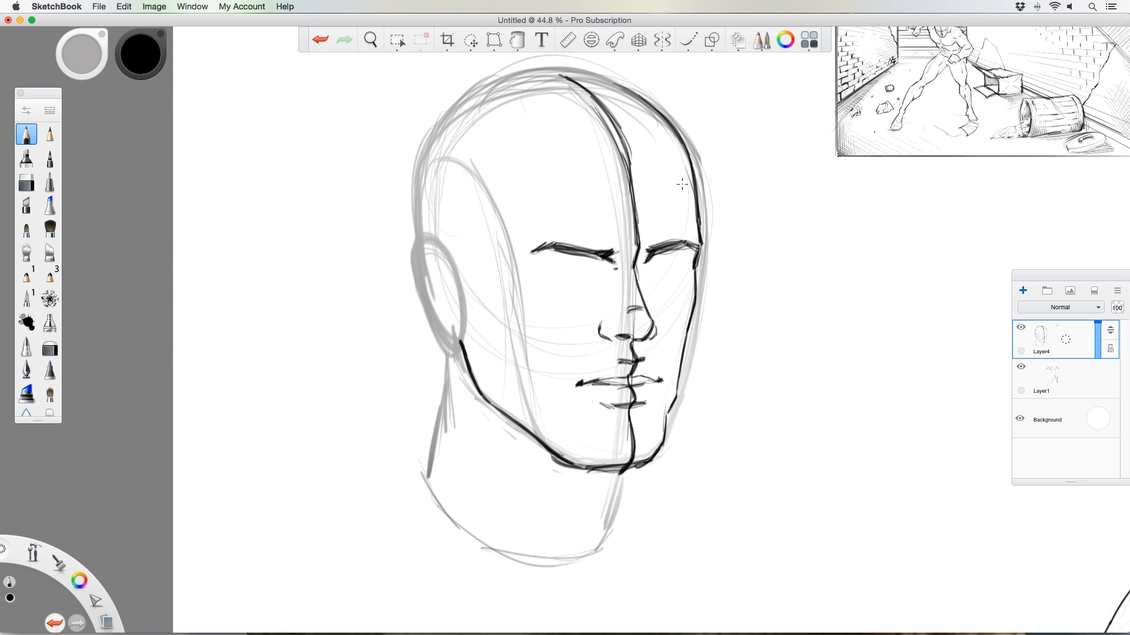
- Draw the ear's outer rim, earlobe and inner folds over the faded oval
drag(462, 341, 468, 359)
mouse_move(439, 244)
mouse_down()
mouse_move(460, 270)
mouse_move(421, 243)
mouse_move(449, 279)
mouse_move(440, 294)
mouse_move(456, 318)
mouse_move(413, 265)
mouse_move(414, 288)
mouse_move(453, 348)
mouse_move(464, 340)
mouse_move(448, 325)
mouse_up()
drag(435, 259, 421, 283)
mouse_move(427, 286)
mouse_down()
mouse_move(419, 296)
mouse_move(436, 301)
mouse_up()
drag(445, 272, 432, 289)
drag(434, 301, 432, 305)
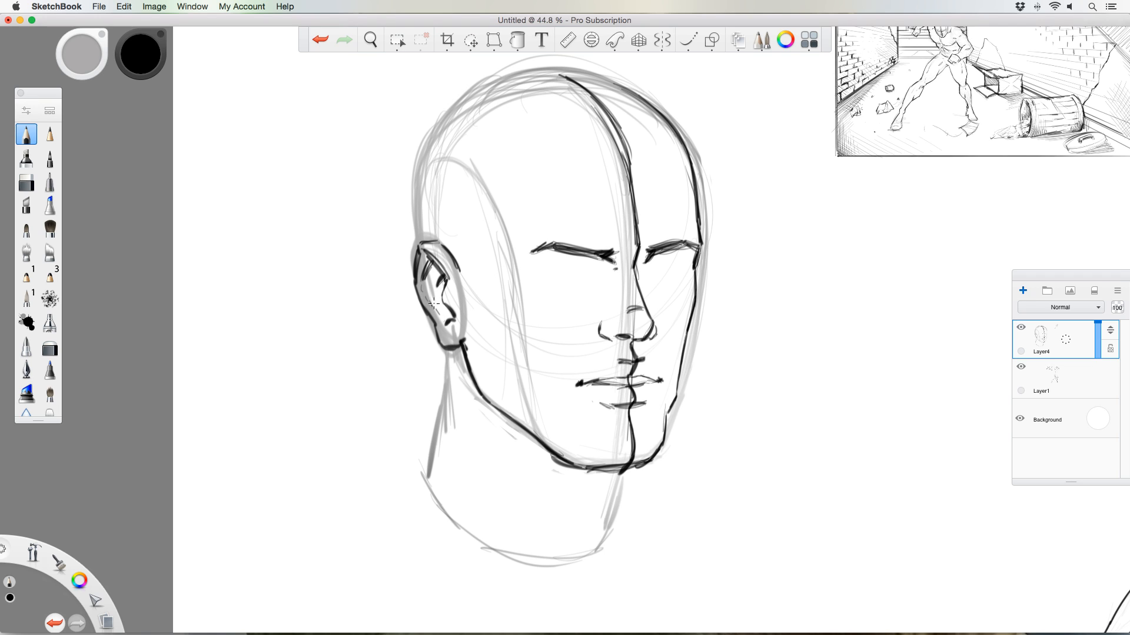
- Darken the back of the skull down to the ear, and draw the neck contours and throat muscle marks
mouse_move(463, 255)
mouse_down()
mouse_move(420, 243)
mouse_move(418, 218)
mouse_move(422, 163)
mouse_move(469, 97)
mouse_up()
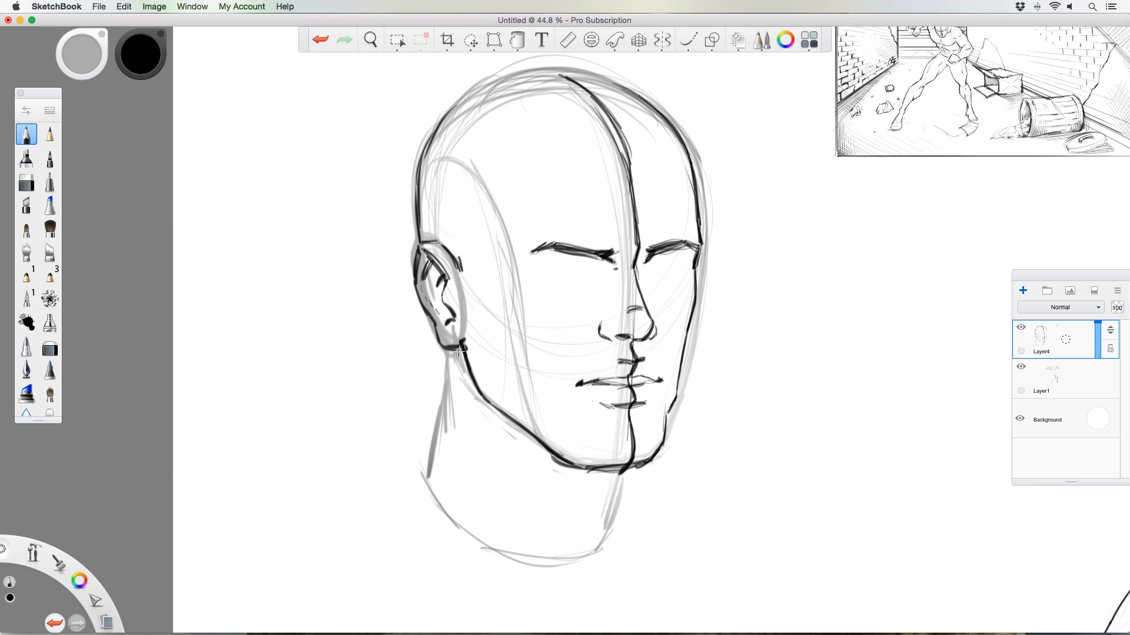
drag(448, 352, 434, 478)
mouse_move(510, 433)
mouse_down()
mouse_move(514, 465)
mouse_move(509, 440)
mouse_up()
mouse_move(601, 512)
mouse_down()
mouse_move(623, 472)
mouse_move(601, 518)
mouse_move(606, 539)
mouse_up()
drag(533, 500, 548, 536)
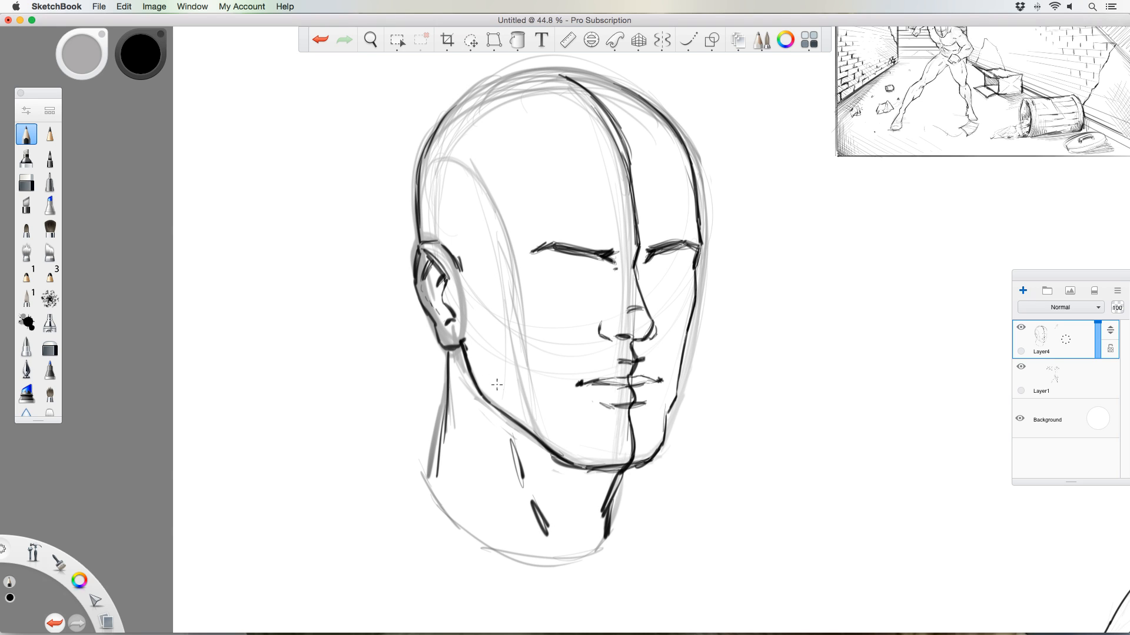
- Draw the upper and lower lids of both eyes beneath the brows
mouse_move(641, 267)
mouse_down()
mouse_move(647, 257)
mouse_move(603, 278)
mouse_move(545, 276)
mouse_up()
mouse_move(575, 261)
mouse_down()
mouse_move(601, 274)
mouse_move(556, 261)
mouse_move(598, 280)
mouse_move(686, 271)
mouse_up()
mouse_move(677, 264)
mouse_down()
mouse_move(686, 270)
mouse_move(671, 263)
mouse_move(685, 266)
mouse_move(645, 279)
mouse_move(683, 275)
mouse_up()
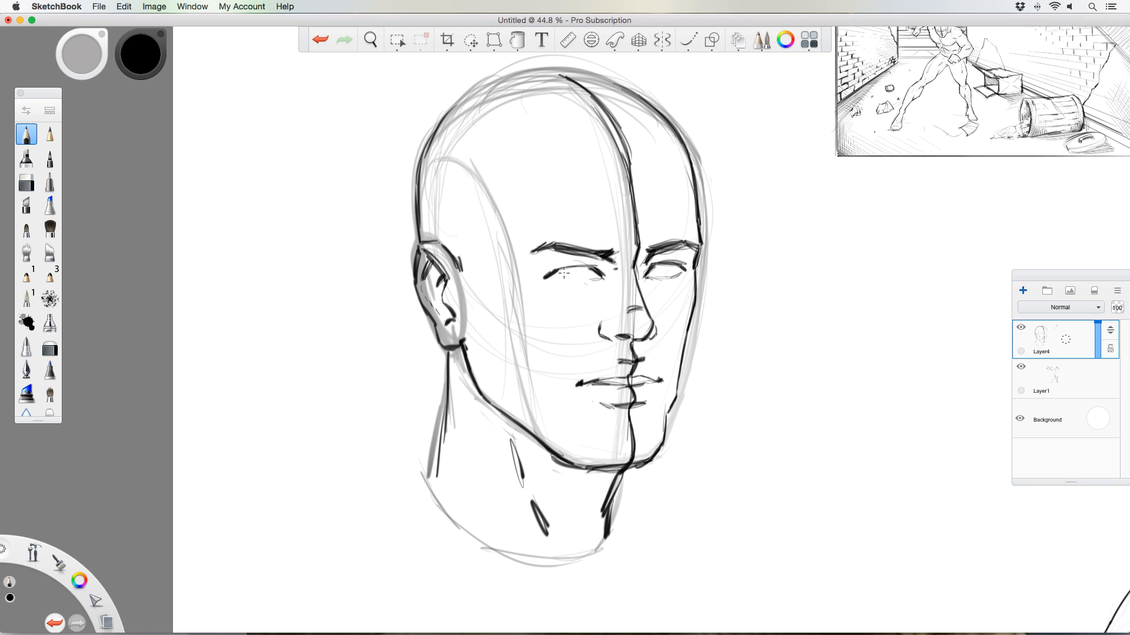
mouse_move(593, 267)
mouse_down()
mouse_move(556, 266)
mouse_move(545, 279)
mouse_up()
- Lasso the near eye, shift it slightly towards the ear, and clear the selection
click(470, 39)
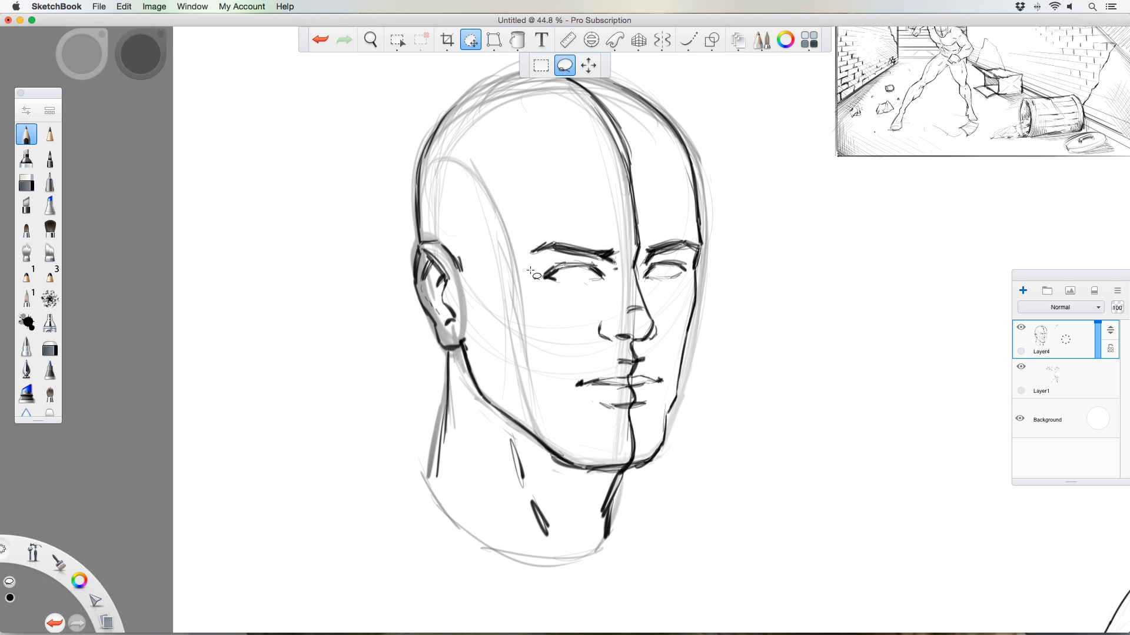
mouse_move(531, 271)
mouse_down()
mouse_move(612, 266)
mouse_move(517, 278)
mouse_up()
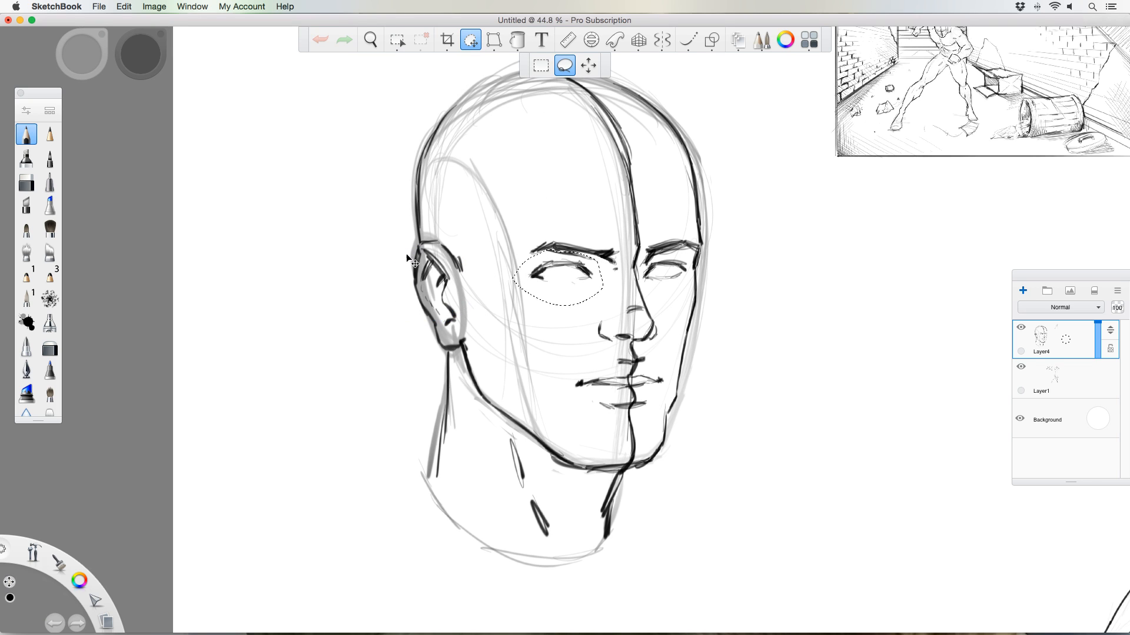
drag(407, 255, 412, 257)
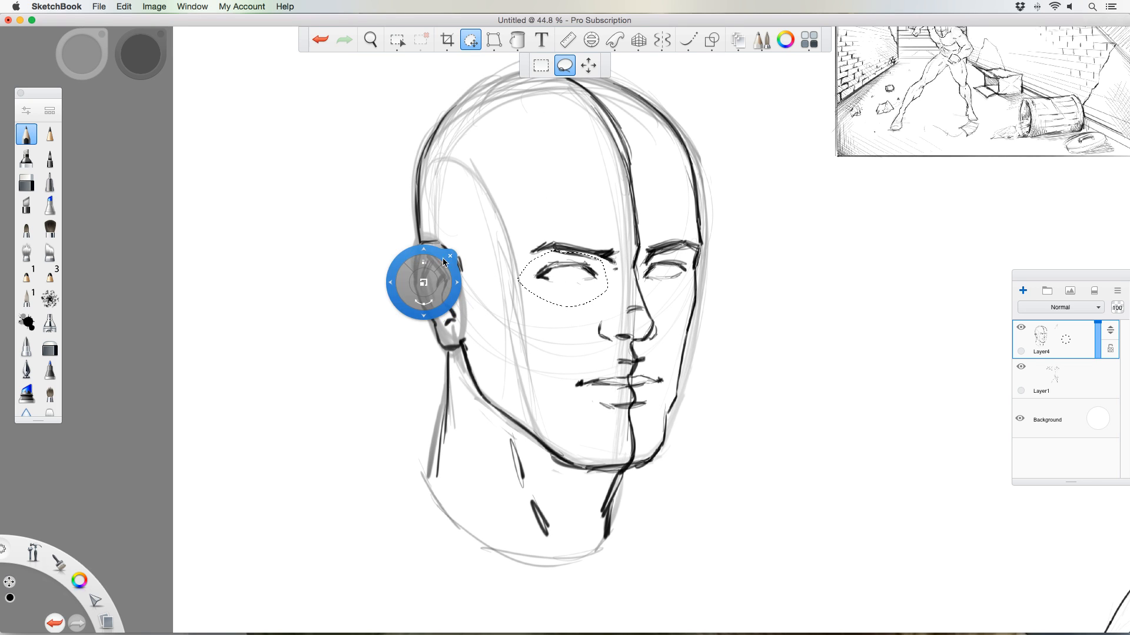
click(449, 257)
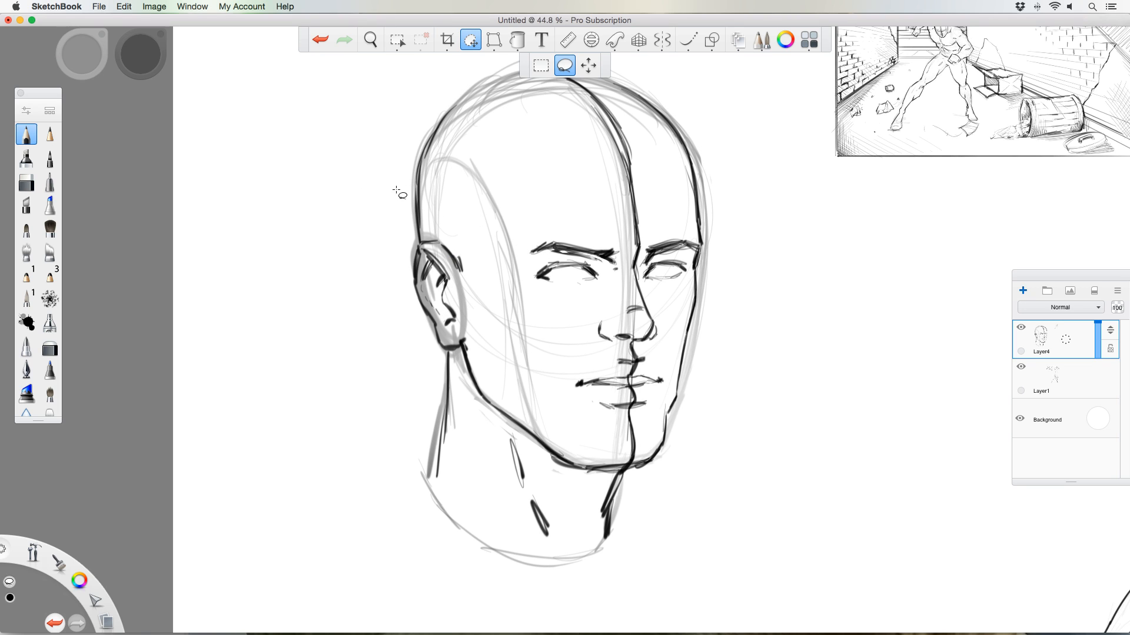
- Reshape the outer end of the near eyebrow with the pencil and thicken the far cheek contour
click(27, 134)
mouse_move(527, 252)
mouse_down()
mouse_move(547, 240)
mouse_move(661, 249)
mouse_move(650, 247)
mouse_up()
key(e)
key(e)
drag(695, 304, 683, 357)
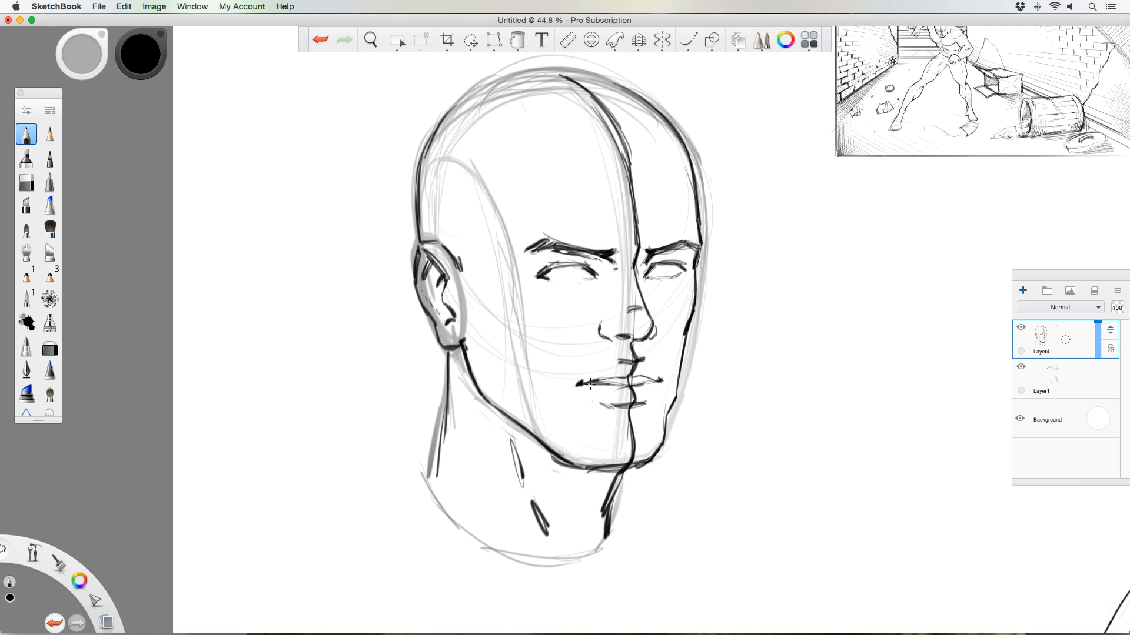
- Widen the lower lip line and mark the cheekbone and the cheek hollows beside the mouth
mouse_move(597, 403)
mouse_down()
mouse_move(655, 403)
mouse_move(595, 408)
mouse_up()
mouse_move(499, 320)
mouse_down()
mouse_move(525, 342)
mouse_move(541, 387)
mouse_up()
mouse_move(675, 357)
mouse_down()
mouse_move(597, 362)
mouse_move(604, 379)
mouse_move(633, 380)
mouse_move(597, 384)
mouse_move(645, 384)
mouse_up()
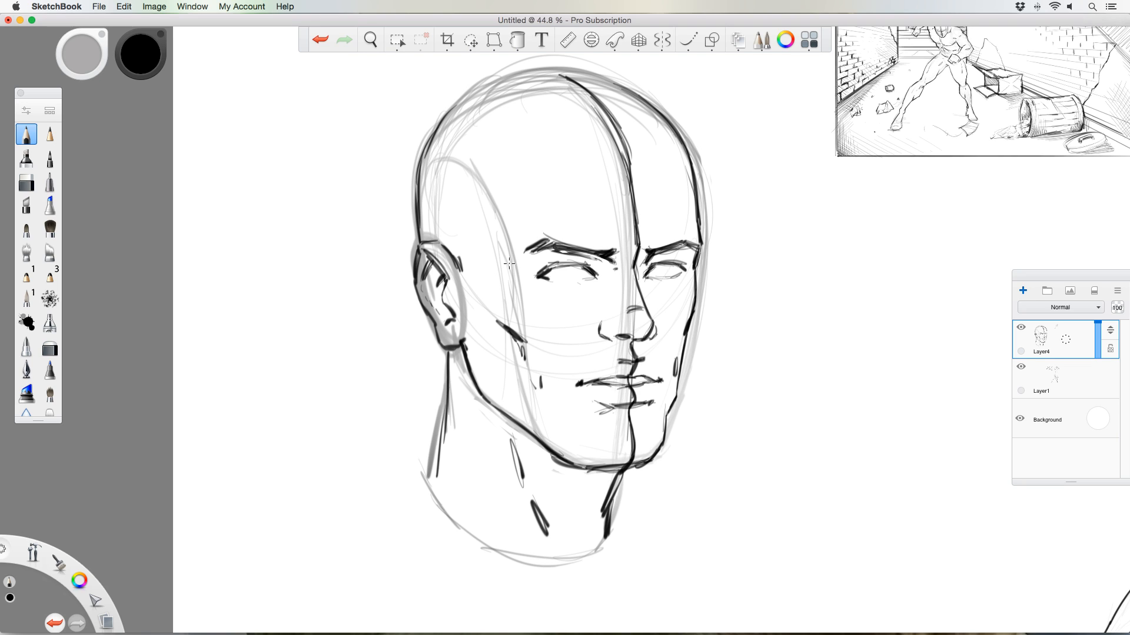
- Darken the inner corners and lower lids of both eyes, and mark the temple above the near brow
mouse_move(585, 265)
mouse_down()
mouse_move(598, 277)
mouse_move(679, 271)
mouse_up()
mouse_move(591, 284)
mouse_down()
mouse_move(610, 274)
mouse_move(646, 287)
mouse_up()
mouse_move(525, 239)
mouse_down()
mouse_move(538, 220)
mouse_move(514, 185)
mouse_up()
- Darken the skull's contour over the crown from the back to the far side
mouse_move(459, 112)
mouse_down()
mouse_move(553, 68)
mouse_move(606, 73)
mouse_up()
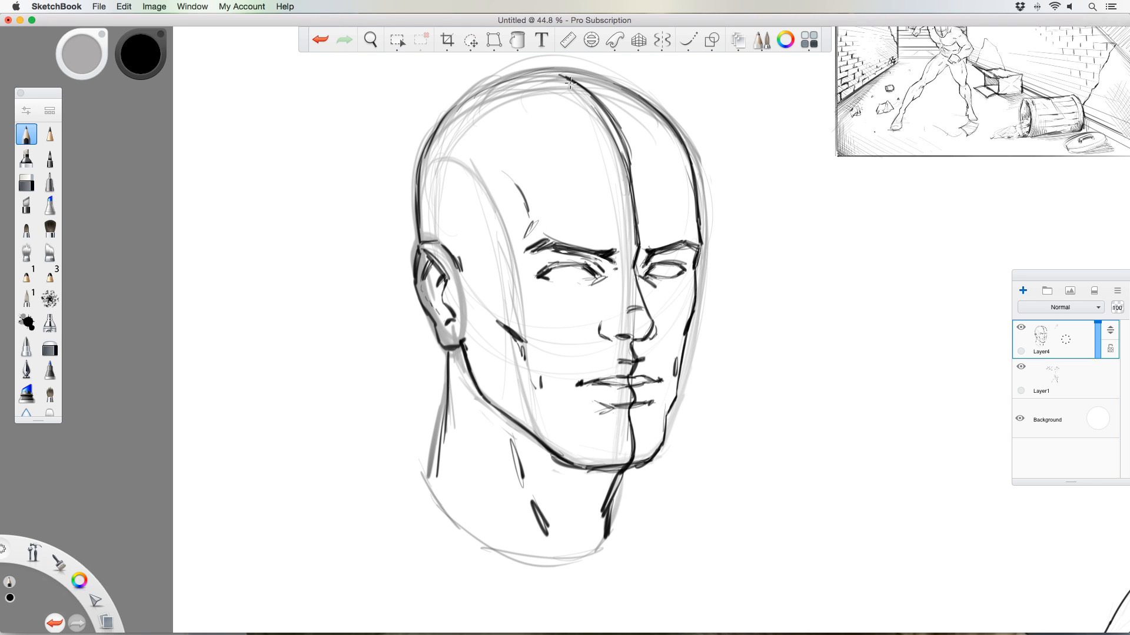
drag(518, 73, 659, 104)
drag(580, 67, 458, 95)
- Sketch a small side-profile head beside the main one, with a side-plane line and curved lines across the forehead
mouse_move(787, 227)
mouse_down()
mouse_move(930, 280)
mouse_move(785, 218)
mouse_move(927, 330)
mouse_move(937, 360)
mouse_move(925, 394)
mouse_move(933, 368)
mouse_move(945, 391)
mouse_move(931, 407)
mouse_move(935, 459)
mouse_up()
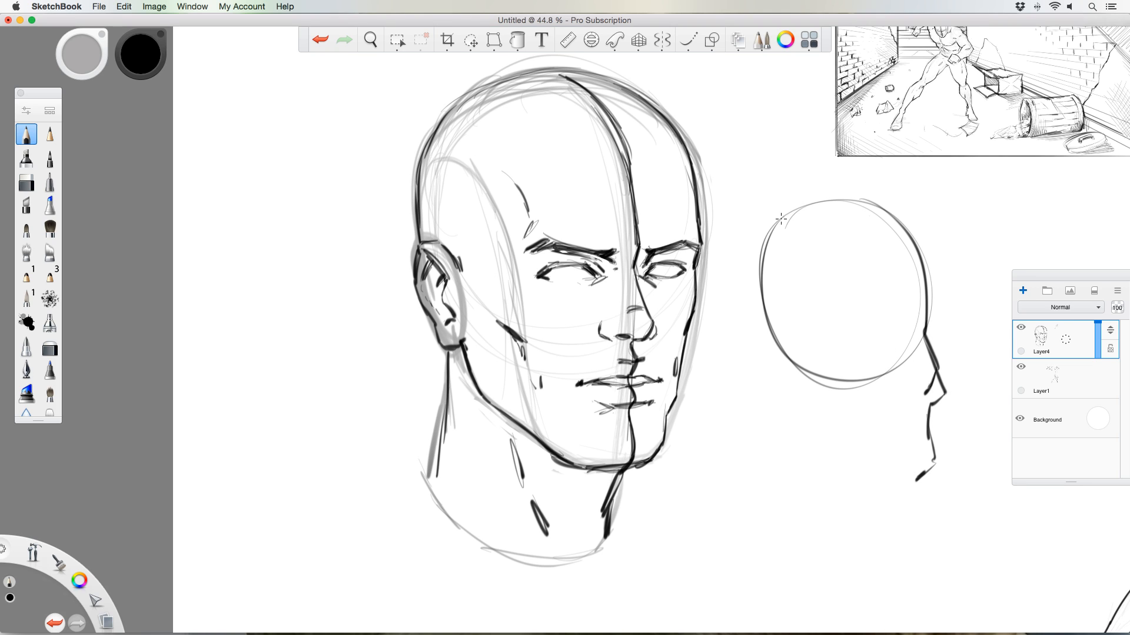
drag(805, 203, 816, 341)
mouse_move(801, 231)
mouse_down()
mouse_move(894, 219)
mouse_move(890, 241)
mouse_move(909, 237)
mouse_up()
drag(812, 275, 916, 259)
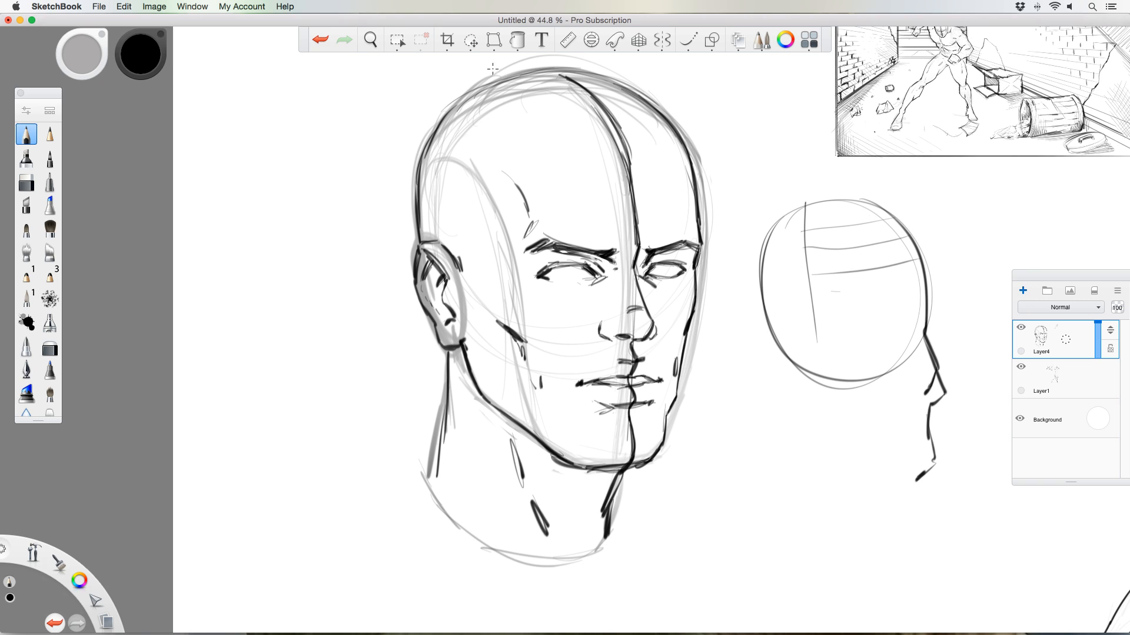
- Lasso the small side-profile sketch and delete it
click(470, 39)
mouse_move(742, 223)
mouse_down()
mouse_move(879, 181)
mouse_move(729, 332)
mouse_up()
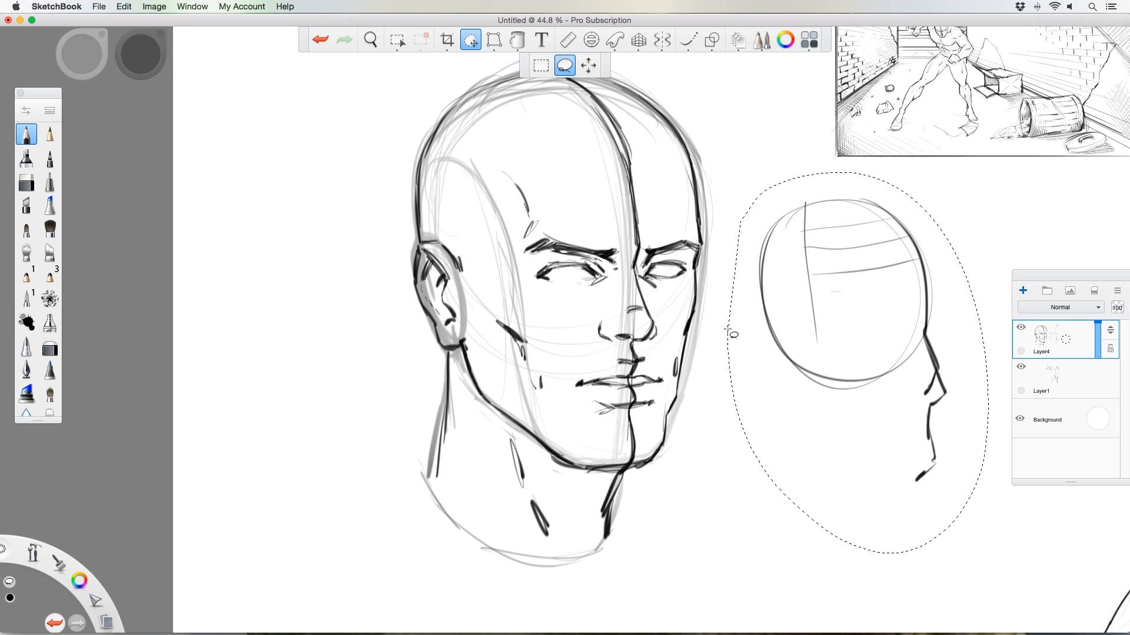
key(super+x)
key(super+d)
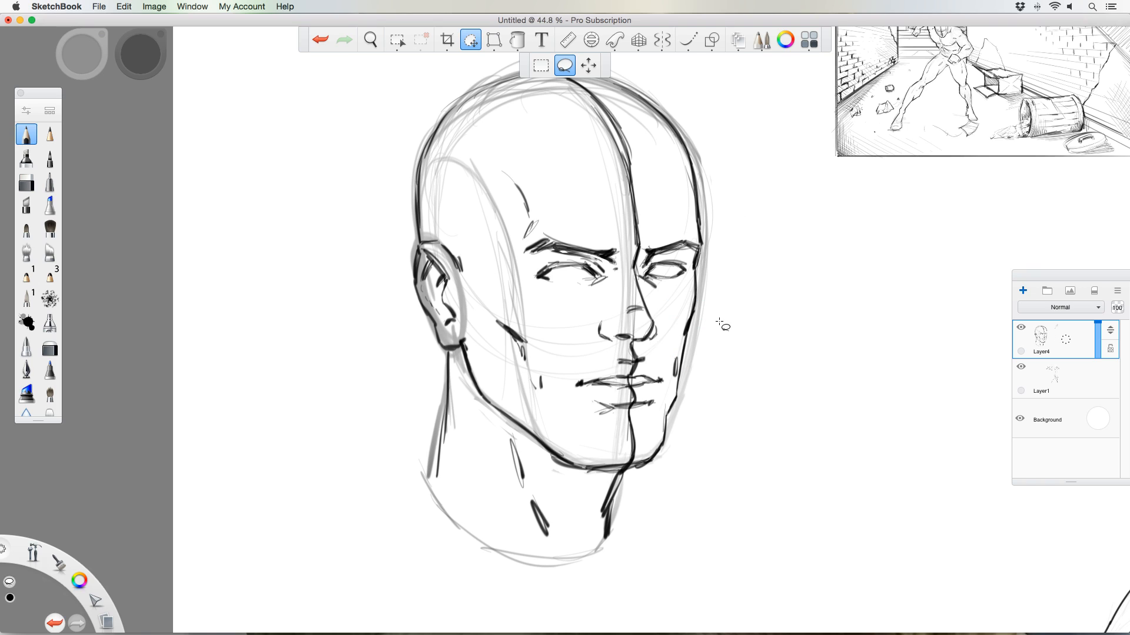
- Mark the upper temple, the brow ridges above both eyes, and the crease between the brows with the pencil
click(26, 136)
drag(475, 152, 490, 163)
drag(531, 225, 552, 210)
drag(547, 207, 571, 217)
drag(670, 213, 692, 210)
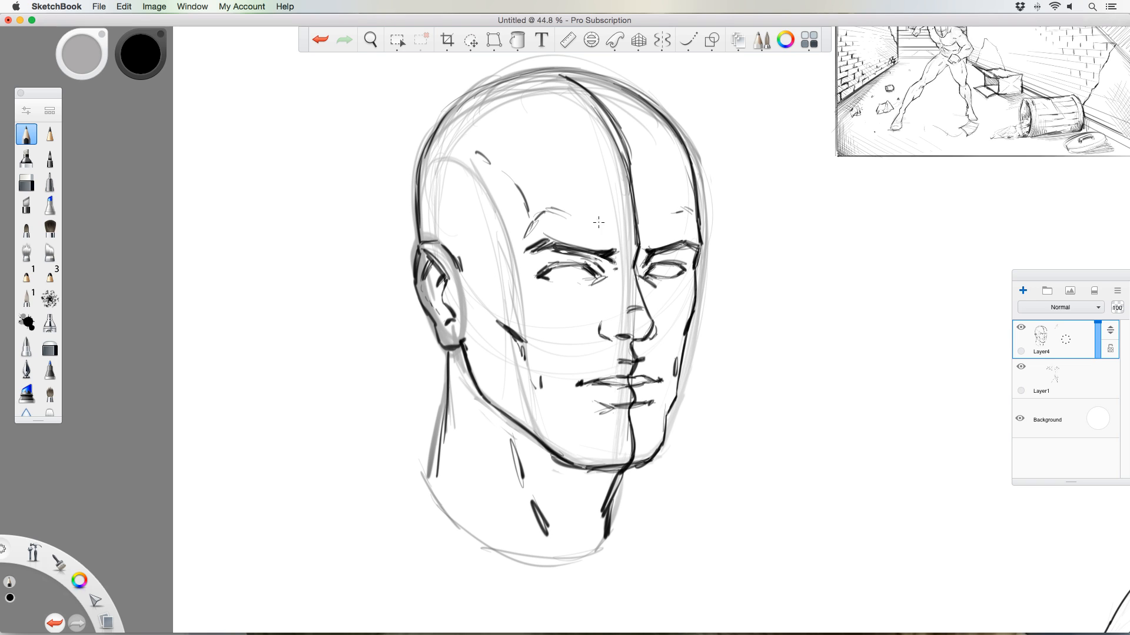
drag(621, 233, 624, 250)
- Draw the irises and pupils in both eyes and darken their upper edges
mouse_move(564, 263)
mouse_down()
mouse_move(587, 268)
mouse_move(574, 279)
mouse_up()
drag(666, 264, 667, 276)
drag(563, 268, 560, 274)
drag(658, 269, 671, 272)
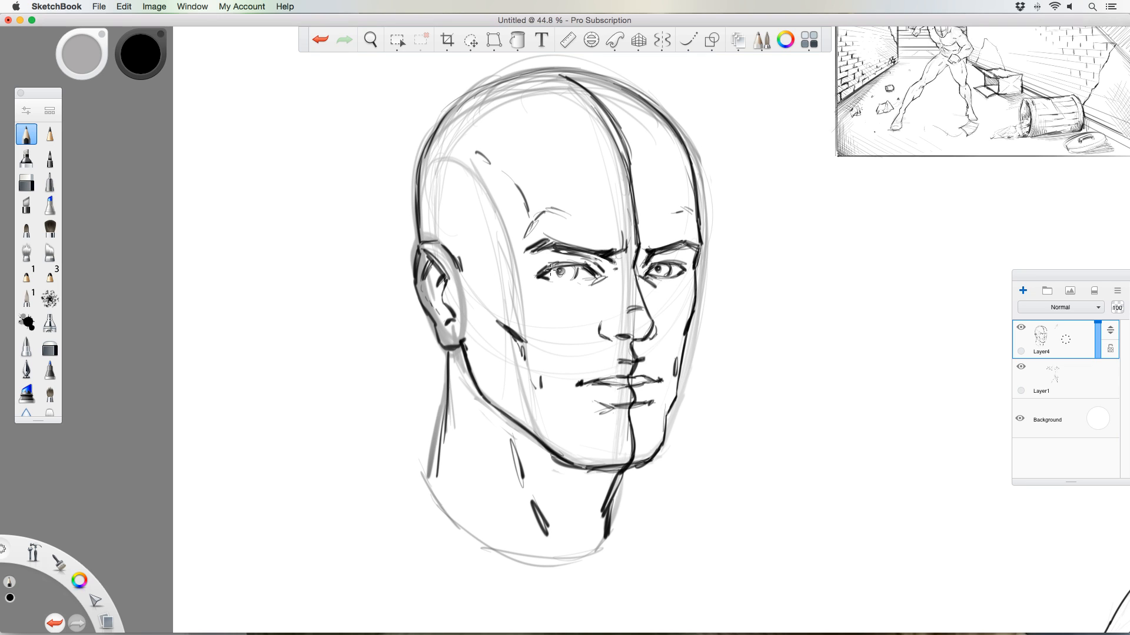
drag(551, 270, 574, 268)
drag(653, 265, 666, 266)
- Erase the dark centre line through the lips, chin and forehead, and the guide curve at the temple
key(e)
drag(633, 393, 633, 448)
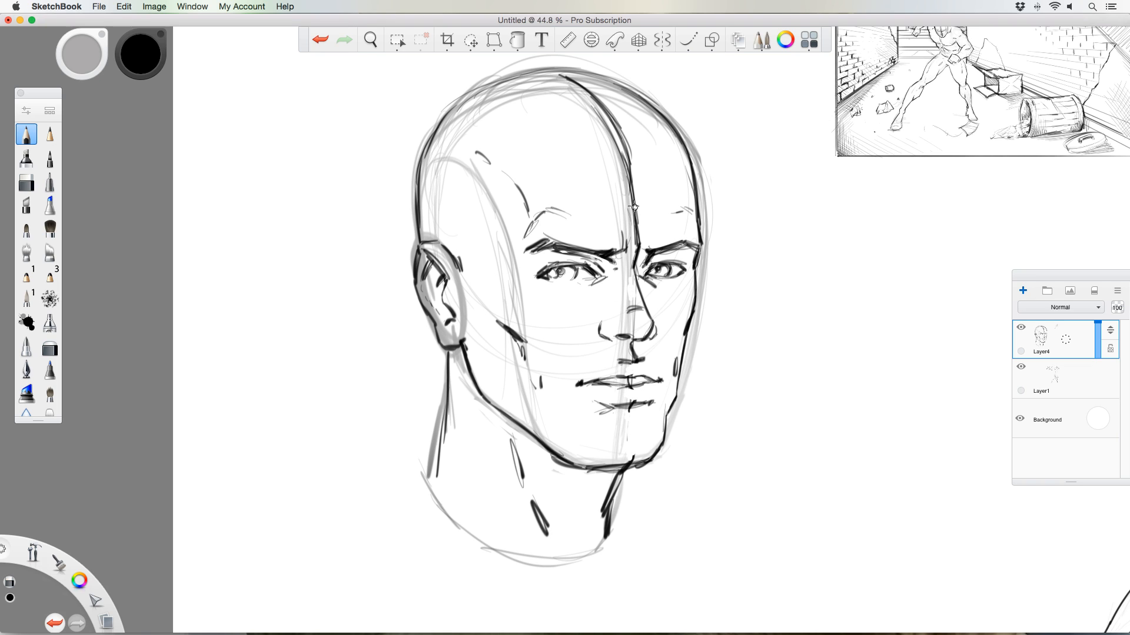
mouse_move(633, 207)
mouse_down()
mouse_move(626, 149)
mouse_move(597, 106)
mouse_move(606, 136)
mouse_move(594, 127)
mouse_up()
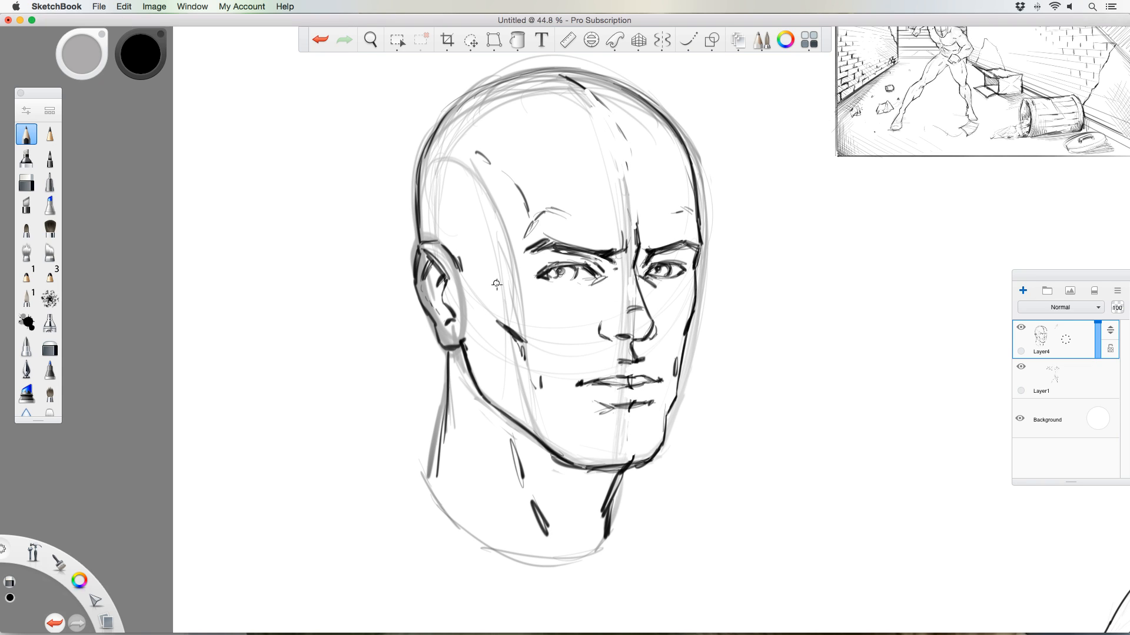
mouse_move(497, 286)
mouse_down()
mouse_move(512, 276)
mouse_move(482, 176)
mouse_move(486, 185)
mouse_up()
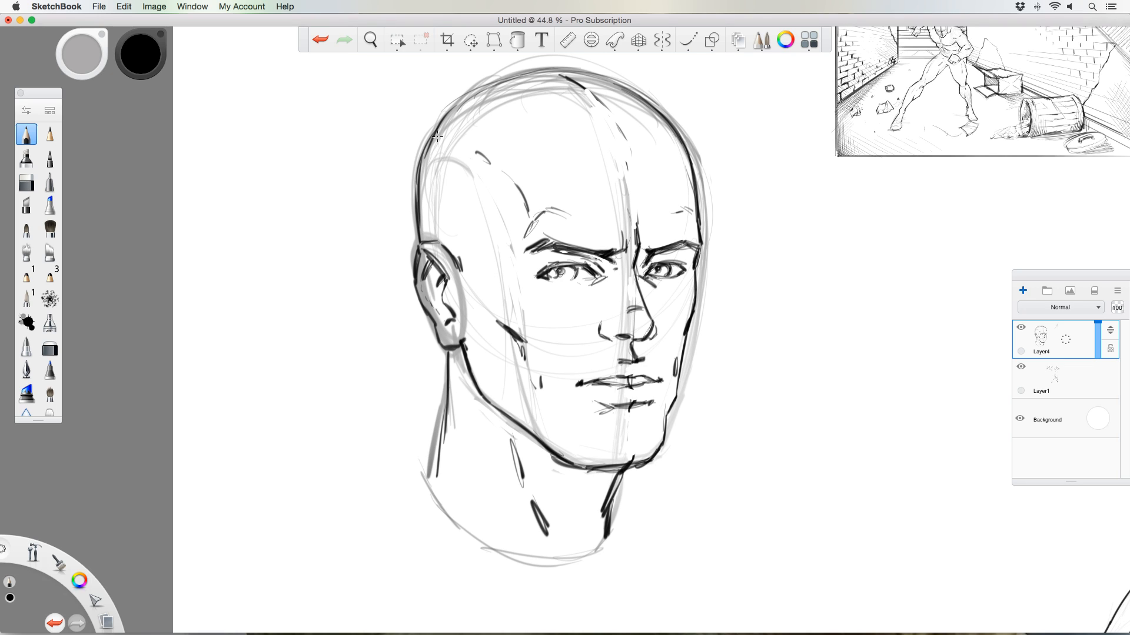
- Erase the remaining construction lines on the forehead, crown, cheek and between the brows
drag(626, 175, 630, 257)
mouse_move(621, 178)
mouse_down()
mouse_move(628, 327)
mouse_move(600, 152)
mouse_move(566, 94)
mouse_move(585, 86)
mouse_move(626, 104)
mouse_move(530, 88)
mouse_move(583, 82)
mouse_move(491, 100)
mouse_move(440, 152)
mouse_move(510, 91)
mouse_up()
drag(500, 280, 498, 254)
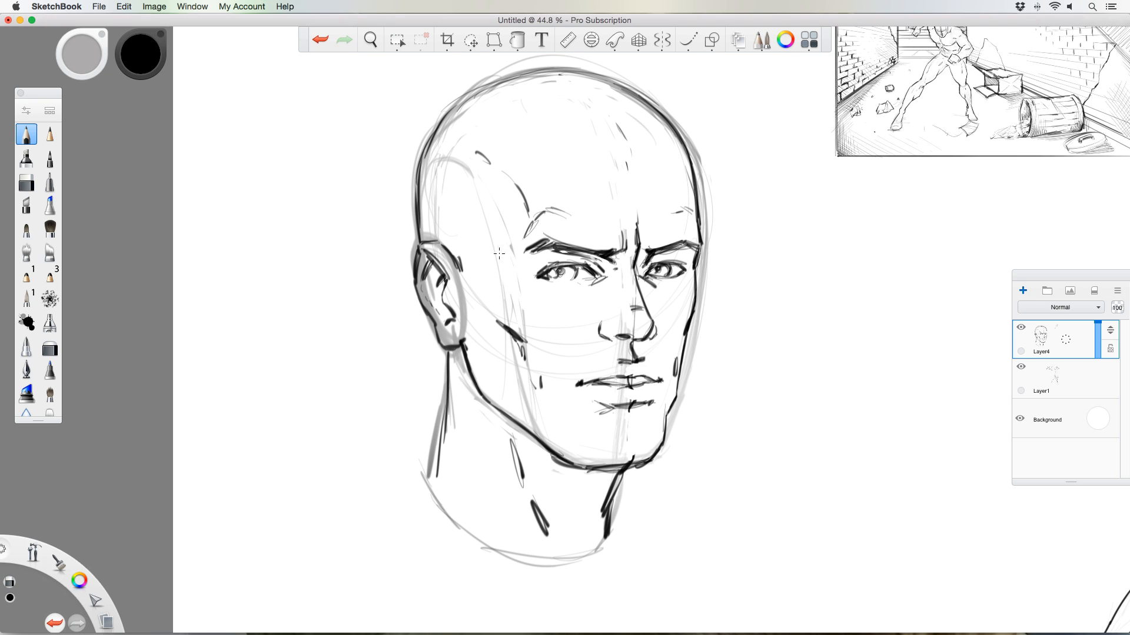
mouse_move(535, 330)
mouse_down()
mouse_move(505, 308)
mouse_move(497, 217)
mouse_move(521, 271)
mouse_up()
drag(633, 235, 633, 255)
- Mark the chin planes below the mouth with short pencil strokes
key(e)
mouse_move(536, 386)
mouse_down()
mouse_move(554, 421)
mouse_move(578, 420)
mouse_move(566, 423)
mouse_up()
drag(666, 419, 646, 457)
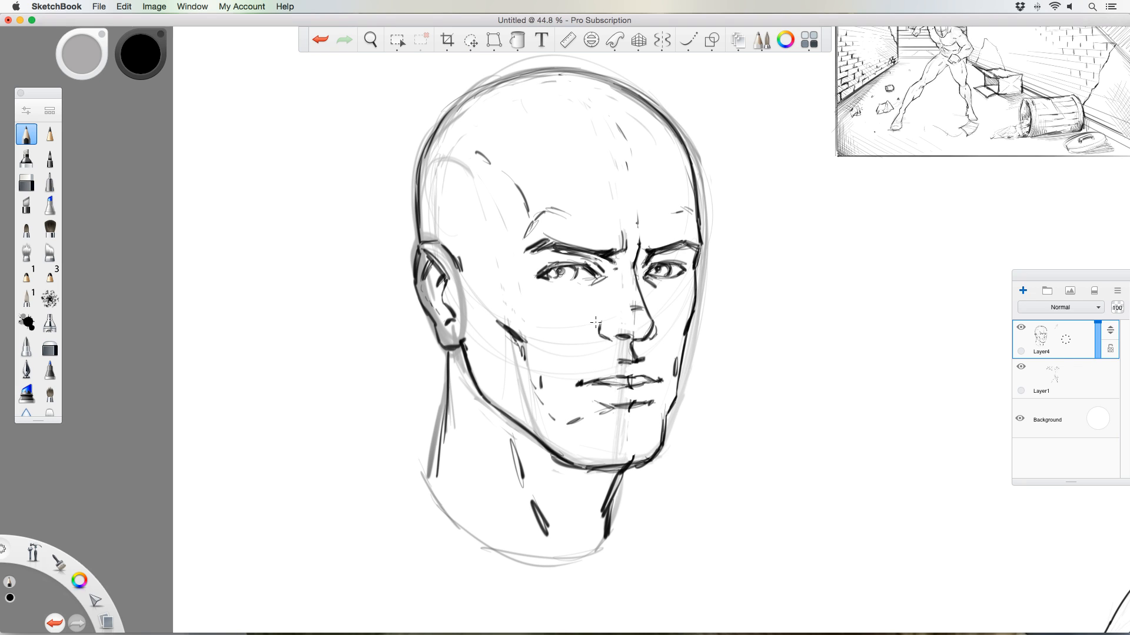
- Erase the stray guide lines outside the far side of the skull, cheek, jaw and neck
key(e)
mouse_move(700, 157)
mouse_down()
mouse_move(706, 235)
mouse_move(706, 172)
mouse_move(676, 118)
mouse_move(705, 186)
mouse_up()
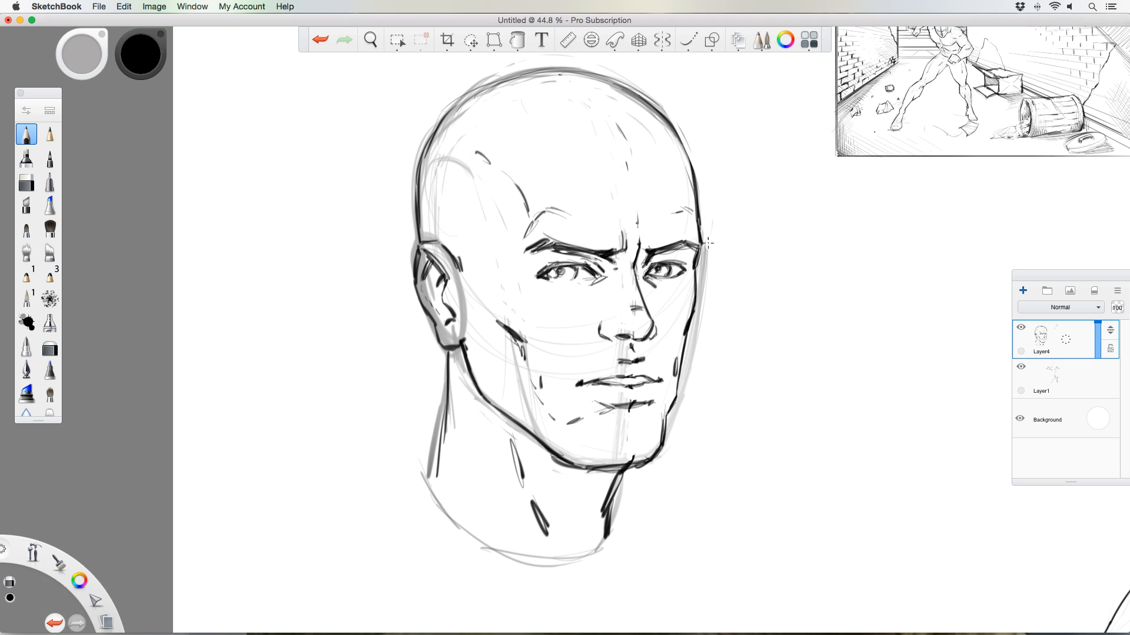
drag(708, 243, 669, 445)
drag(624, 484, 619, 511)
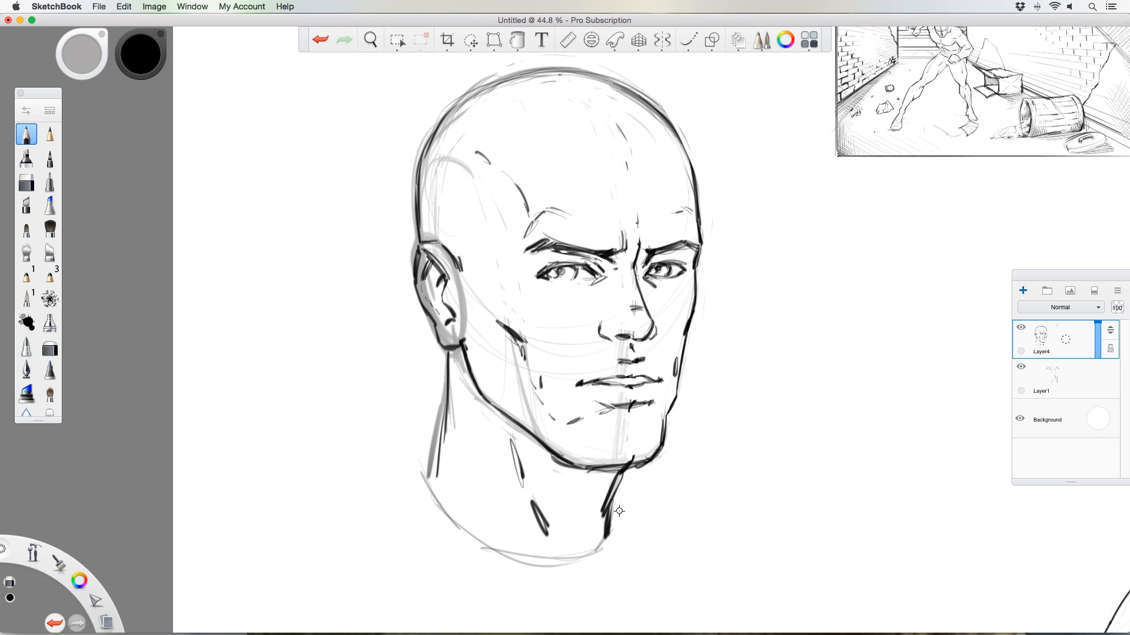
- Erase the faded ear oval, the grey neck line, and the guide curves on the cheek, temple and crown
key(e)
key(e)
mouse_move(447, 264)
mouse_down()
mouse_move(465, 315)
mouse_move(459, 377)
mouse_move(428, 460)
mouse_up()
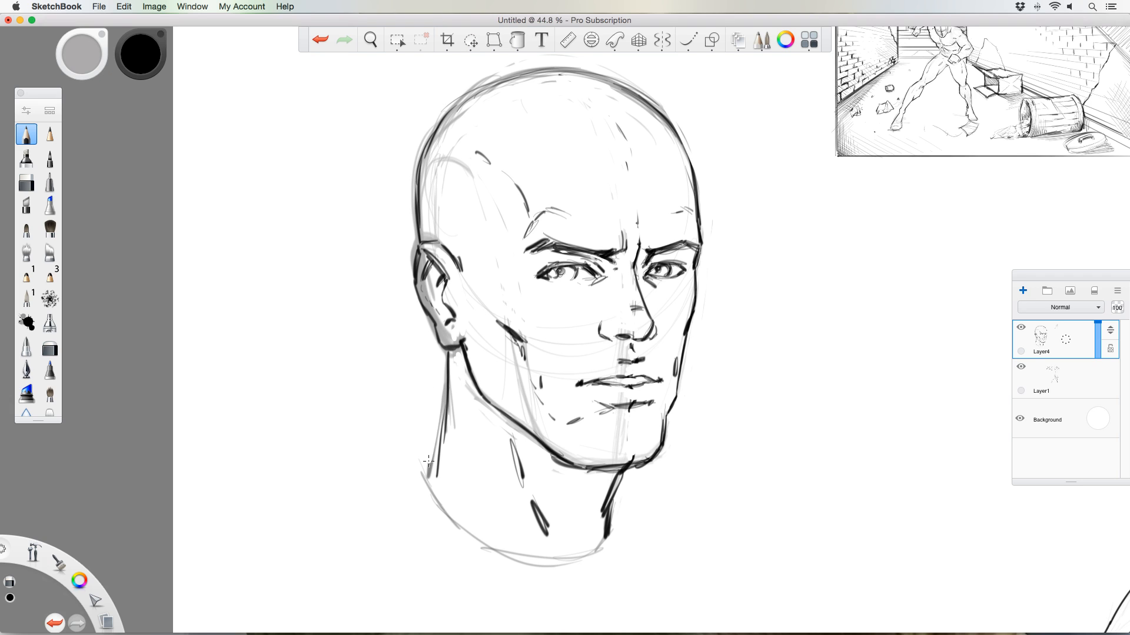
mouse_move(518, 366)
mouse_down()
mouse_move(539, 428)
mouse_move(525, 410)
mouse_up()
mouse_move(473, 171)
mouse_down()
mouse_move(438, 166)
mouse_move(428, 234)
mouse_up()
mouse_move(510, 88)
mouse_down()
mouse_move(574, 79)
mouse_move(631, 102)
mouse_move(616, 89)
mouse_move(674, 140)
mouse_up()
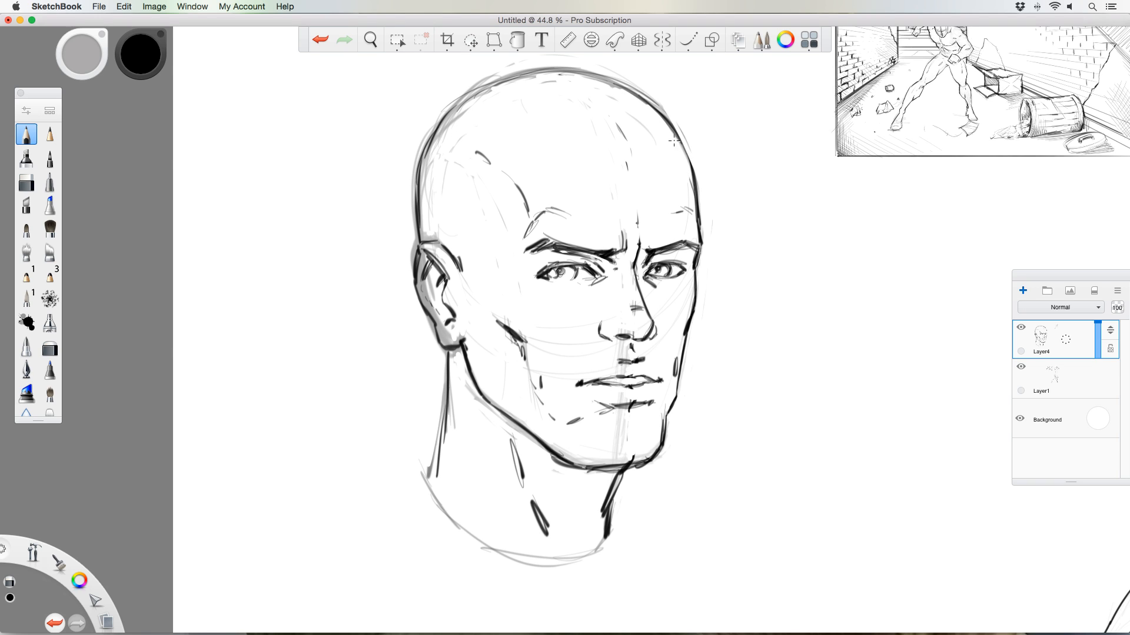
mouse_move(617, 103)
mouse_down()
mouse_move(608, 98)
mouse_move(656, 102)
mouse_move(680, 124)
mouse_up()
- Erase the grey construction shading inside and around the ear
key(e)
key(e)
drag(438, 317, 451, 343)
drag(427, 285, 421, 282)
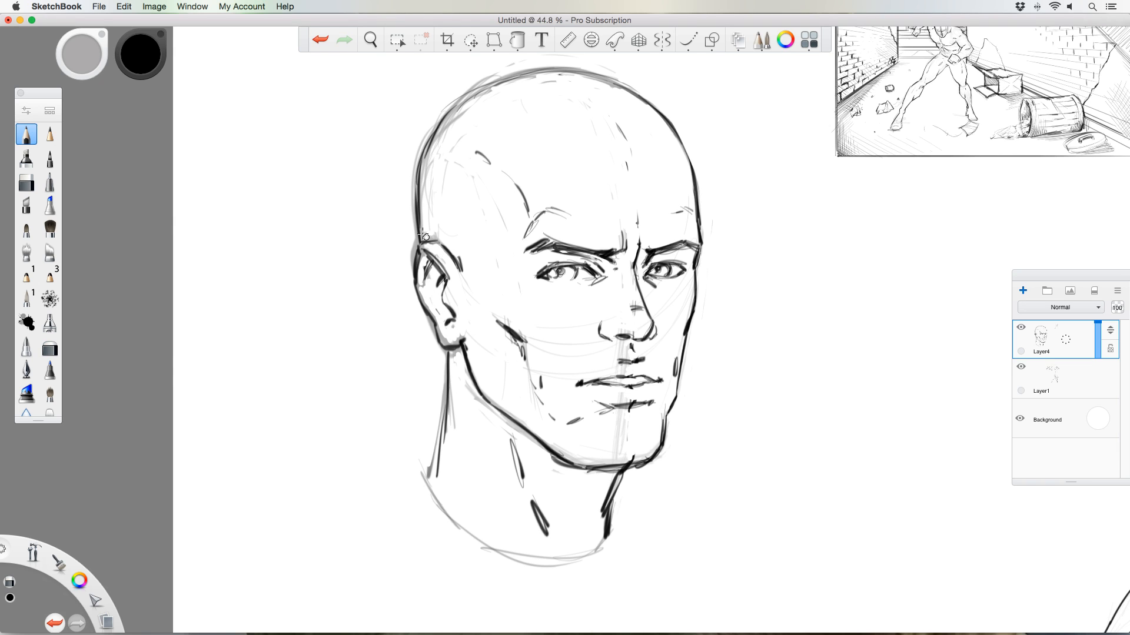
- Darken the ear's inner folds and opening, define the far eye, and thicken both eyebrows with arched upper edges
key(e)
mouse_move(447, 252)
mouse_down()
mouse_move(463, 274)
mouse_move(449, 283)
mouse_move(447, 319)
mouse_move(429, 289)
mouse_up()
drag(434, 309, 424, 285)
drag(650, 264, 648, 272)
drag(662, 264, 668, 269)
mouse_move(551, 237)
mouse_down()
mouse_move(606, 256)
mouse_move(683, 234)
mouse_move(695, 243)
mouse_up()
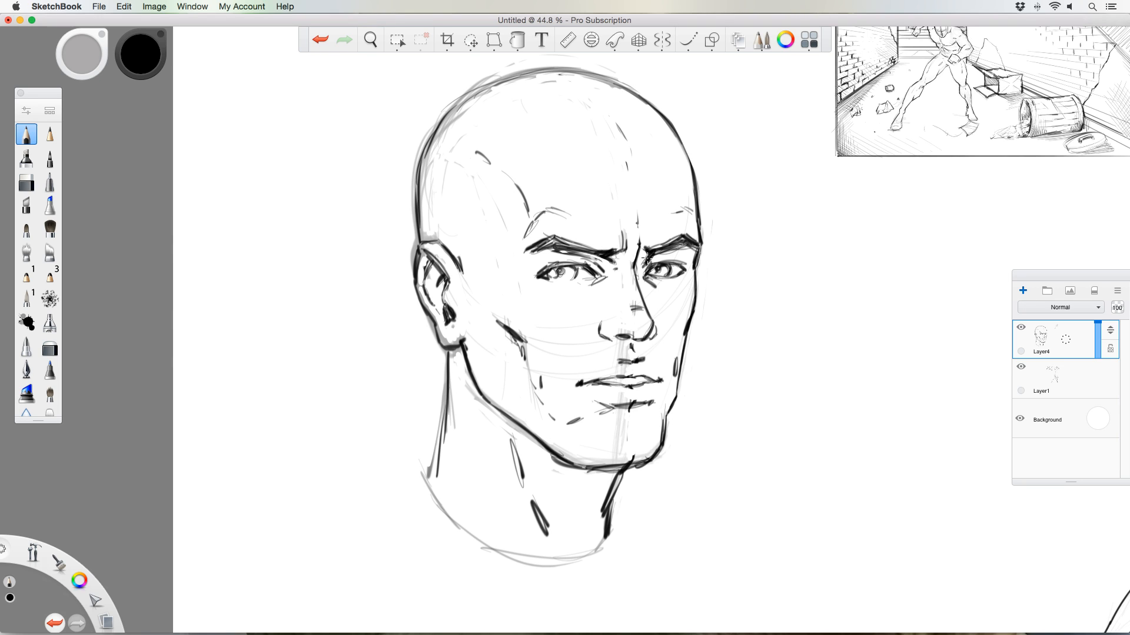
- Erase the hard nose centre line and redraw the nose tip, nostril wings and upper-lip groove
mouse_move(641, 249)
mouse_down()
mouse_move(646, 315)
mouse_move(621, 338)
mouse_move(619, 442)
mouse_up()
key(e)
mouse_move(646, 309)
mouse_down()
mouse_move(640, 285)
mouse_move(620, 313)
mouse_up()
drag(602, 323, 580, 344)
mouse_move(649, 321)
mouse_down()
mouse_move(644, 357)
mouse_move(653, 365)
mouse_move(606, 363)
mouse_move(638, 377)
mouse_up()
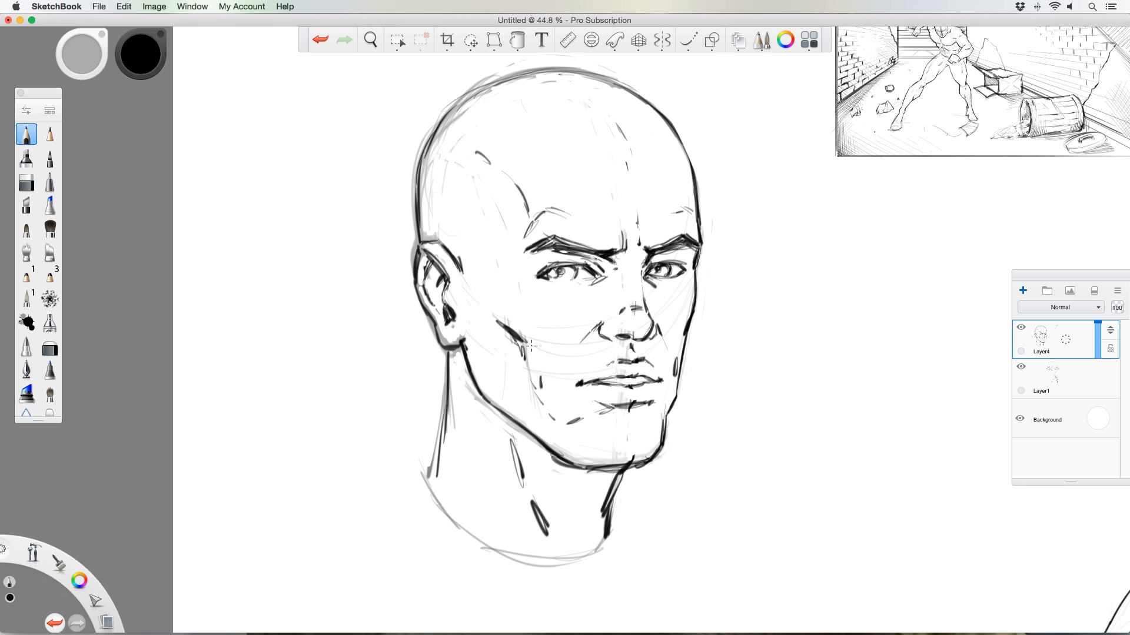
- Draw the hairline from the sideburn across the forehead, and outline close-cropped hair around the skull
drag(545, 276, 555, 280)
mouse_move(657, 144)
mouse_down()
mouse_move(632, 153)
mouse_move(658, 143)
mouse_move(539, 134)
mouse_move(591, 144)
mouse_move(519, 143)
mouse_move(488, 175)
mouse_move(476, 270)
mouse_move(462, 270)
mouse_move(479, 273)
mouse_move(484, 206)
mouse_move(518, 153)
mouse_move(491, 182)
mouse_move(522, 149)
mouse_move(622, 152)
mouse_move(683, 144)
mouse_up()
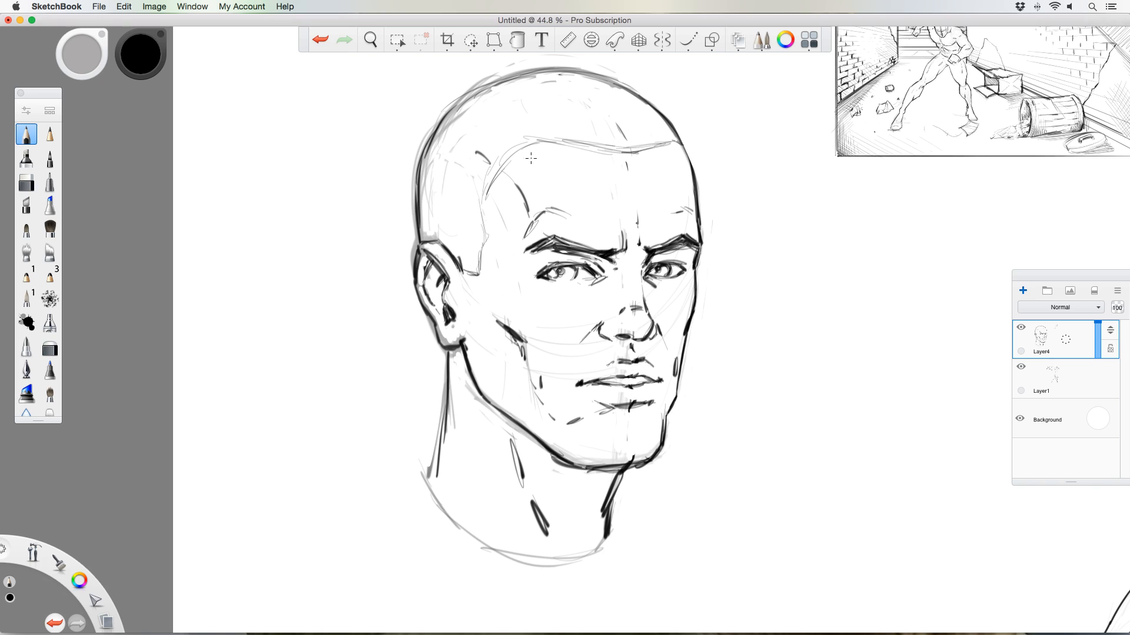
mouse_move(417, 243)
mouse_down()
mouse_move(422, 151)
mouse_move(436, 123)
mouse_move(428, 139)
mouse_move(497, 82)
mouse_move(531, 72)
mouse_move(652, 96)
mouse_move(685, 144)
mouse_up()
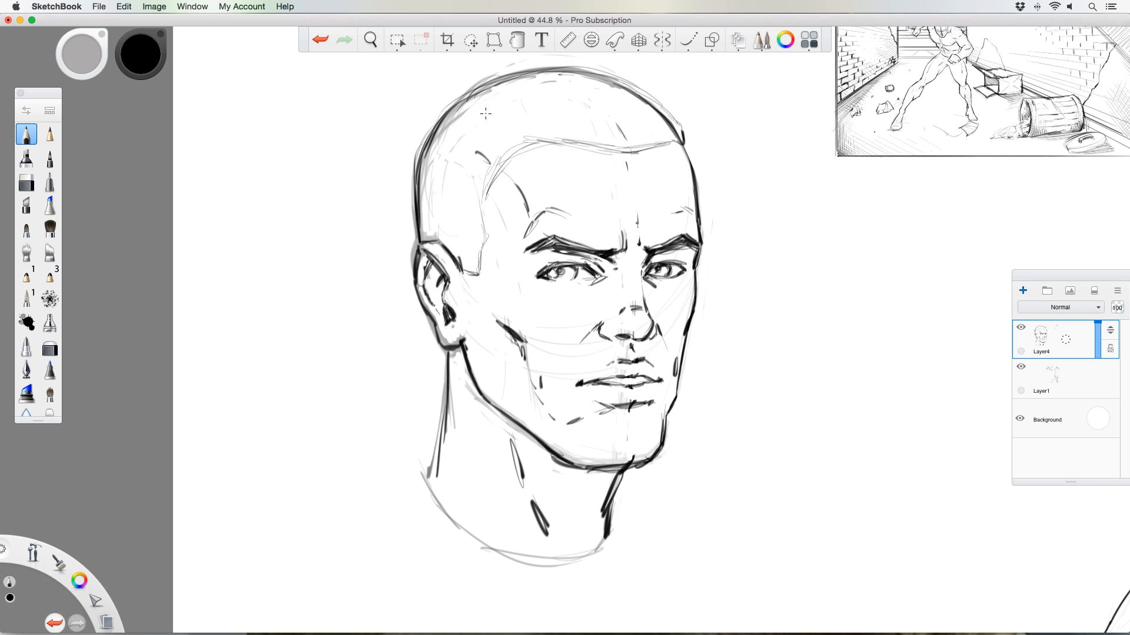
- Draw a fuller hair outline above the skull, darken the hairline, and erase the old skull contour inside it
key(space)
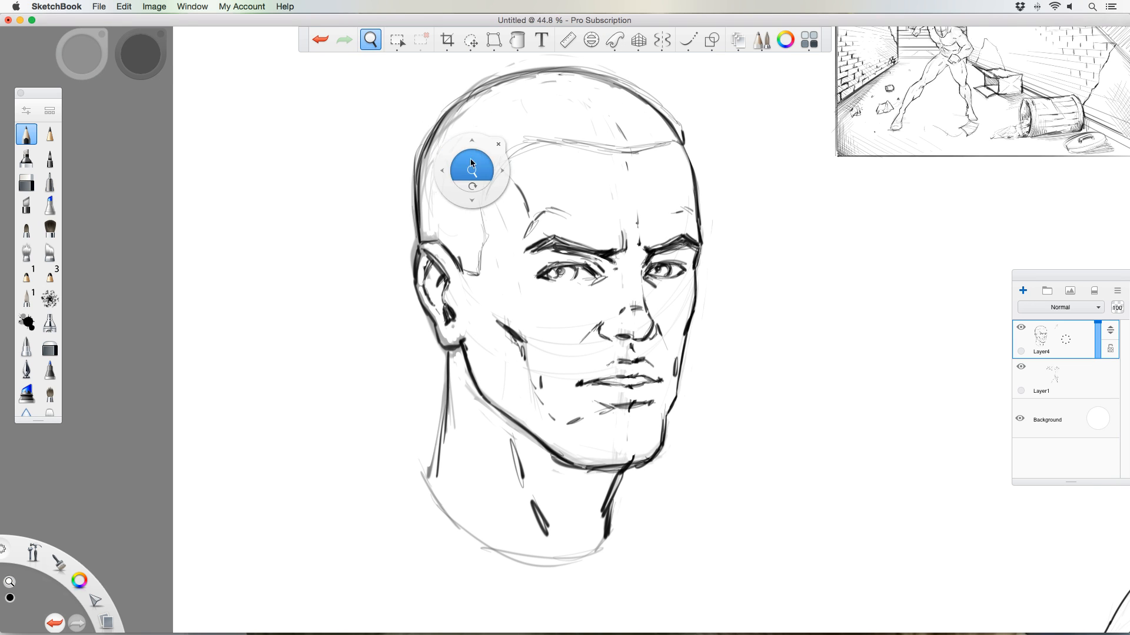
drag(472, 168, 492, 212)
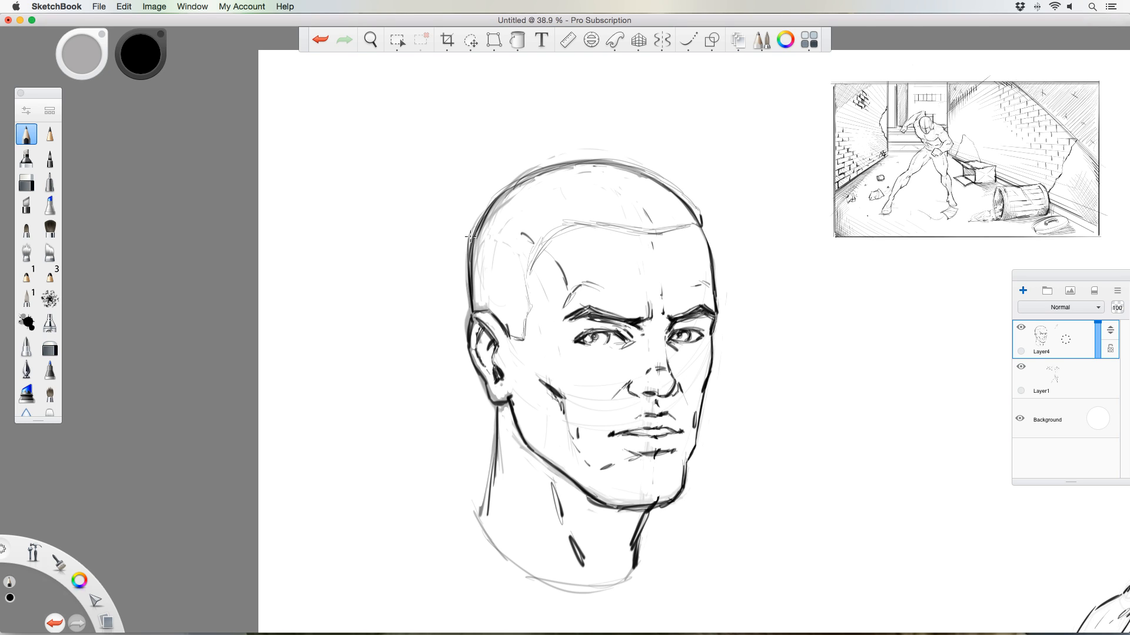
mouse_move(469, 305)
mouse_down()
mouse_move(456, 205)
mouse_move(453, 229)
mouse_move(508, 155)
mouse_move(464, 189)
mouse_move(568, 136)
mouse_move(500, 154)
mouse_move(637, 128)
mouse_up()
mouse_move(568, 130)
mouse_down()
mouse_move(708, 168)
mouse_move(733, 225)
mouse_move(714, 251)
mouse_move(721, 197)
mouse_move(687, 158)
mouse_move(589, 122)
mouse_move(489, 158)
mouse_move(464, 291)
mouse_move(499, 419)
mouse_move(508, 404)
mouse_up()
mouse_move(503, 332)
mouse_down()
mouse_move(527, 339)
mouse_move(528, 272)
mouse_move(573, 226)
mouse_move(705, 232)
mouse_move(576, 224)
mouse_up()
key(e)
mouse_move(485, 219)
mouse_down()
mouse_move(474, 293)
mouse_move(470, 241)
mouse_move(511, 178)
mouse_move(546, 165)
mouse_move(498, 199)
mouse_move(588, 159)
mouse_move(558, 166)
mouse_move(636, 166)
mouse_move(584, 158)
mouse_move(669, 177)
mouse_move(658, 172)
mouse_move(675, 194)
mouse_move(651, 221)
mouse_up()
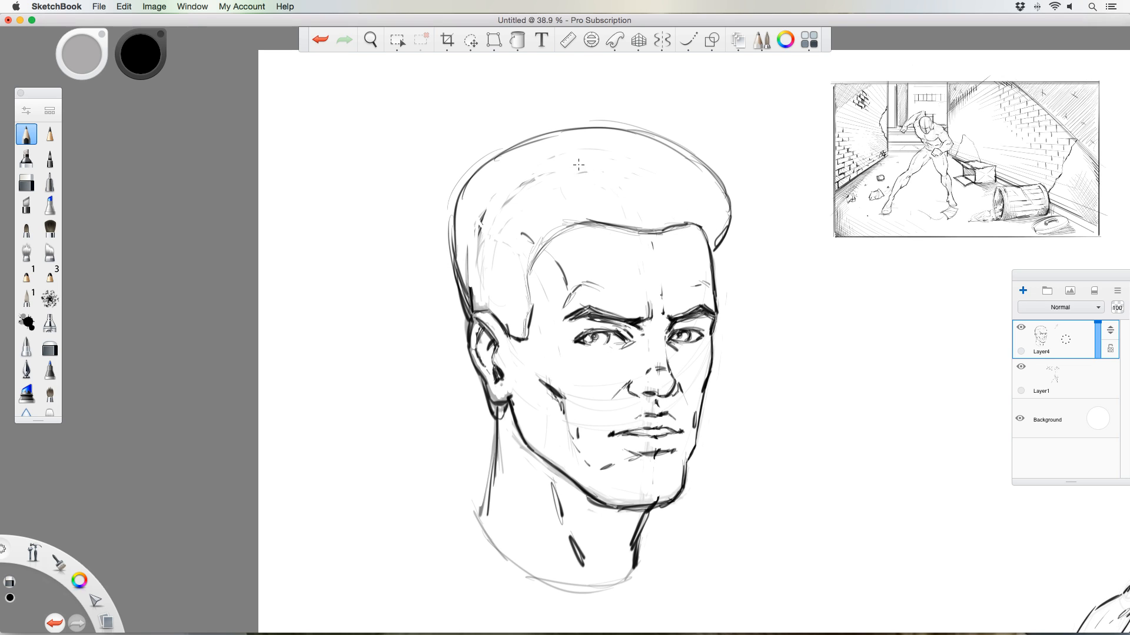
- Darken the hairline into a wavy contour dipping at mid-forehead, and clean up the stray strokes around it
mouse_move(522, 232)
mouse_down()
mouse_move(482, 242)
mouse_move(466, 296)
mouse_move(477, 233)
mouse_move(529, 184)
mouse_move(514, 198)
mouse_up()
drag(652, 226, 680, 226)
mouse_move(587, 223)
mouse_down()
mouse_move(658, 236)
mouse_move(695, 225)
mouse_up()
mouse_move(597, 224)
mouse_down()
mouse_move(540, 239)
mouse_move(538, 307)
mouse_move(537, 260)
mouse_move(557, 231)
mouse_move(589, 222)
mouse_move(646, 237)
mouse_move(701, 227)
mouse_up()
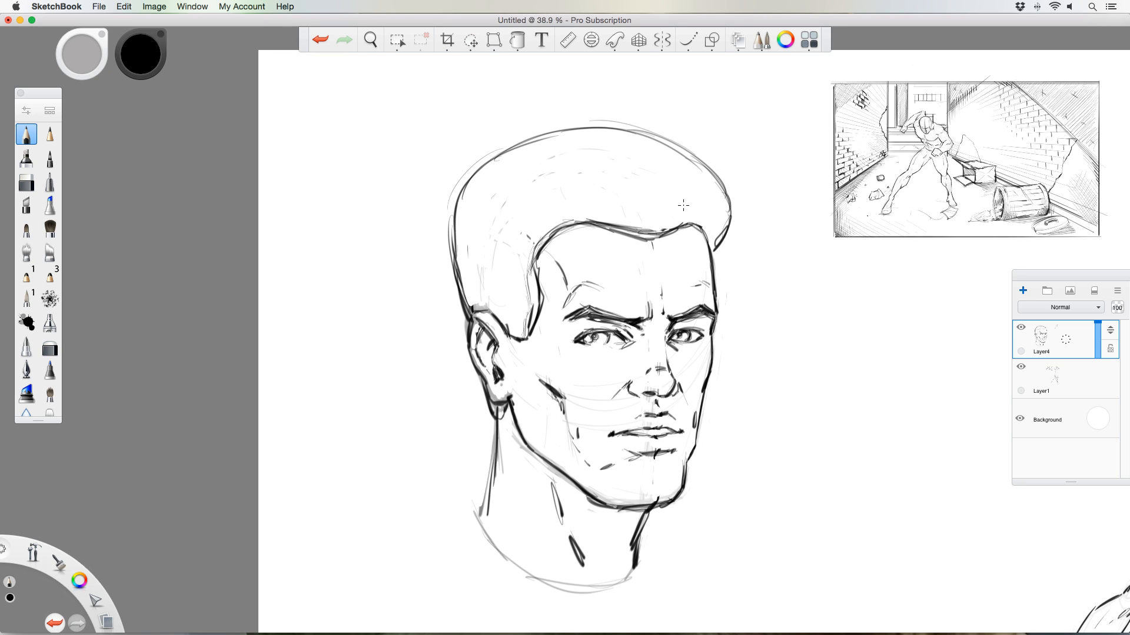
key(e)
drag(641, 229, 665, 234)
mouse_move(577, 222)
mouse_down()
mouse_move(532, 249)
mouse_move(529, 320)
mouse_move(526, 264)
mouse_up()
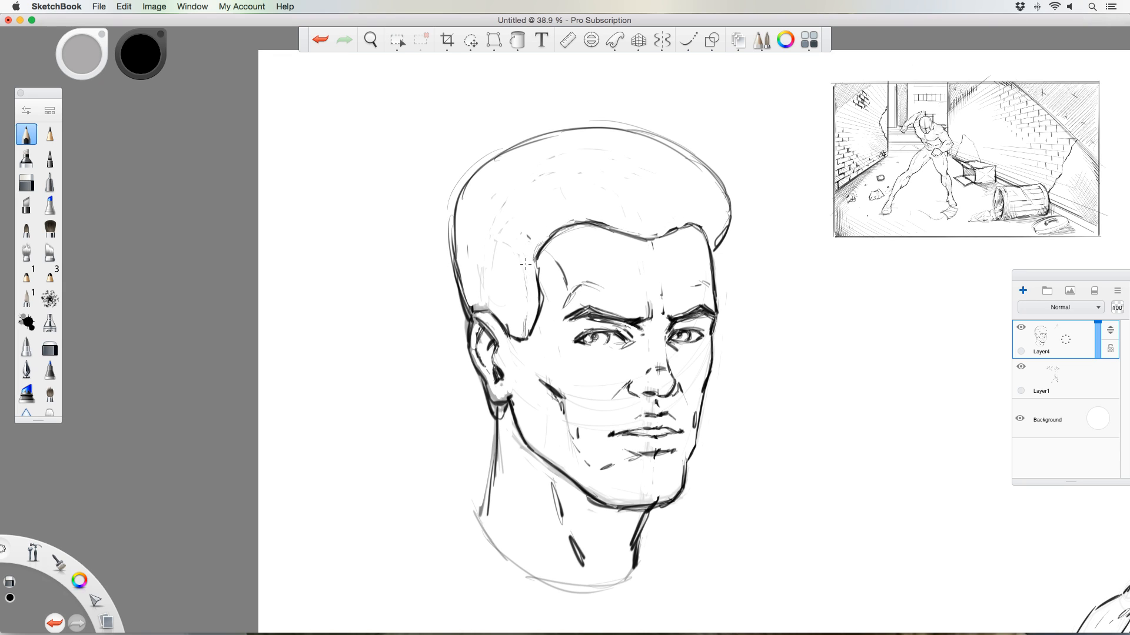
- Reinforce the sideburn's front edge and the outer contour of the hair
mouse_move(539, 303)
mouse_down()
mouse_move(533, 259)
mouse_move(535, 281)
mouse_up()
drag(536, 281, 537, 253)
drag(540, 249, 538, 314)
mouse_move(460, 265)
mouse_down()
mouse_move(468, 328)
mouse_move(450, 197)
mouse_up()
mouse_move(529, 143)
mouse_down()
mouse_move(619, 131)
mouse_move(708, 182)
mouse_move(730, 217)
mouse_move(714, 235)
mouse_up()
- Outline the side section of hair above the ear and fill it with diagonal hatching down to the sideburn
mouse_move(460, 213)
mouse_down()
mouse_move(471, 189)
mouse_move(562, 218)
mouse_move(569, 233)
mouse_up()
drag(529, 197, 566, 222)
drag(523, 195, 560, 227)
drag(500, 192, 553, 230)
drag(478, 189, 549, 241)
mouse_move(471, 206)
mouse_down()
mouse_move(547, 245)
mouse_move(465, 215)
mouse_up()
mouse_move(543, 250)
mouse_down()
mouse_move(460, 229)
mouse_move(459, 241)
mouse_up()
mouse_move(539, 276)
mouse_down()
mouse_move(458, 253)
mouse_move(458, 265)
mouse_up()
drag(538, 303, 459, 283)
drag(534, 315, 460, 284)
drag(528, 335, 463, 310)
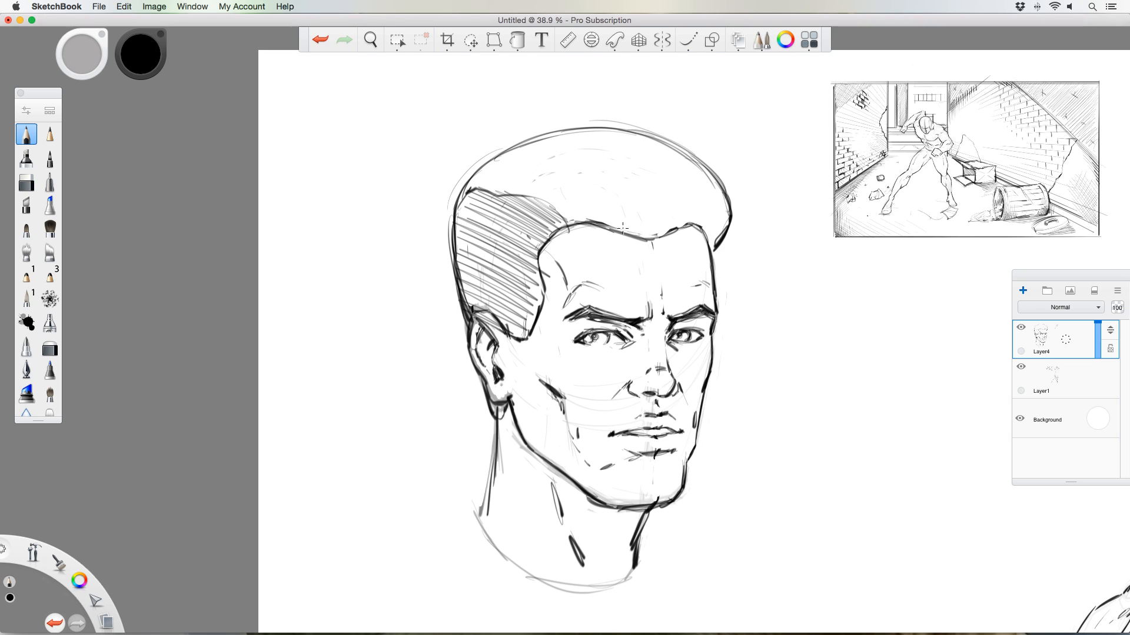
- Outline and hatch the hair section at the far side of the forehead, and darken the near section's upper corner
mouse_move(614, 226)
mouse_down()
mouse_move(647, 234)
mouse_move(686, 201)
mouse_move(728, 219)
mouse_up()
drag(655, 223, 664, 230)
drag(660, 218, 678, 228)
drag(669, 210, 692, 224)
drag(679, 205, 709, 224)
drag(687, 202, 721, 221)
drag(700, 203, 725, 230)
drag(703, 217, 719, 239)
mouse_move(703, 233)
mouse_down()
mouse_move(713, 246)
mouse_move(730, 216)
mouse_up()
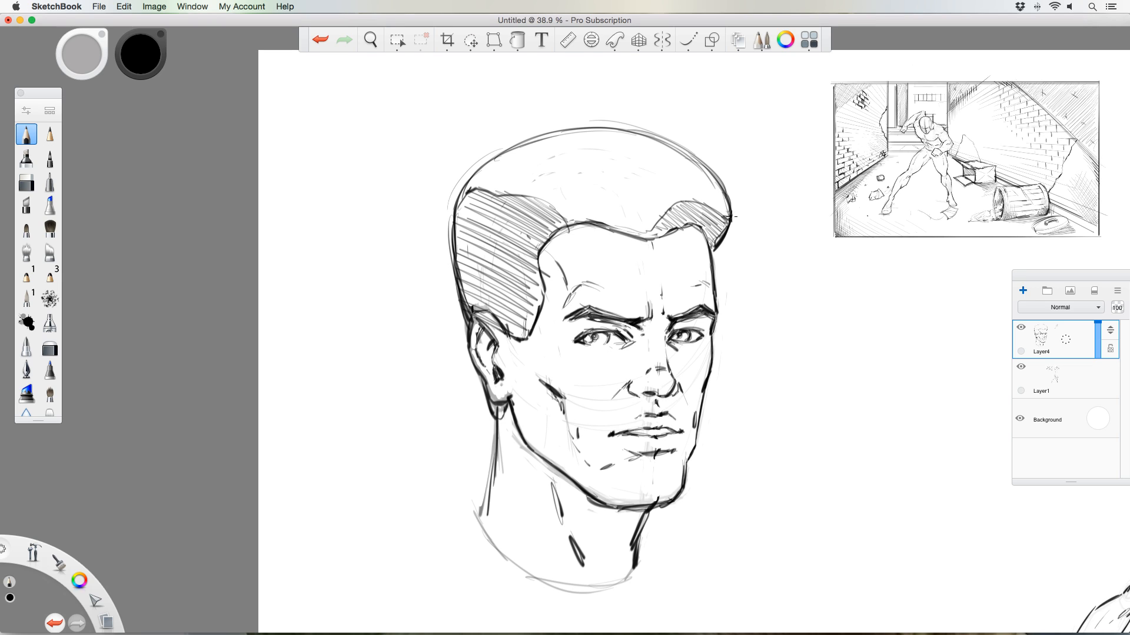
mouse_move(476, 188)
mouse_down()
mouse_move(579, 225)
mouse_move(466, 193)
mouse_up()
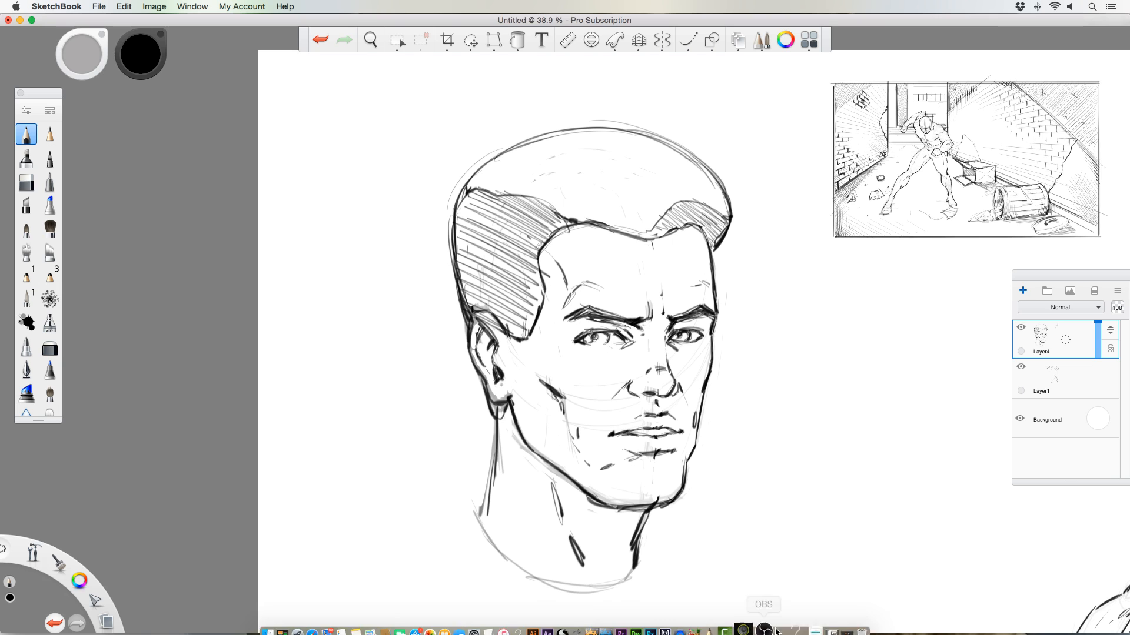
click(792, 619)
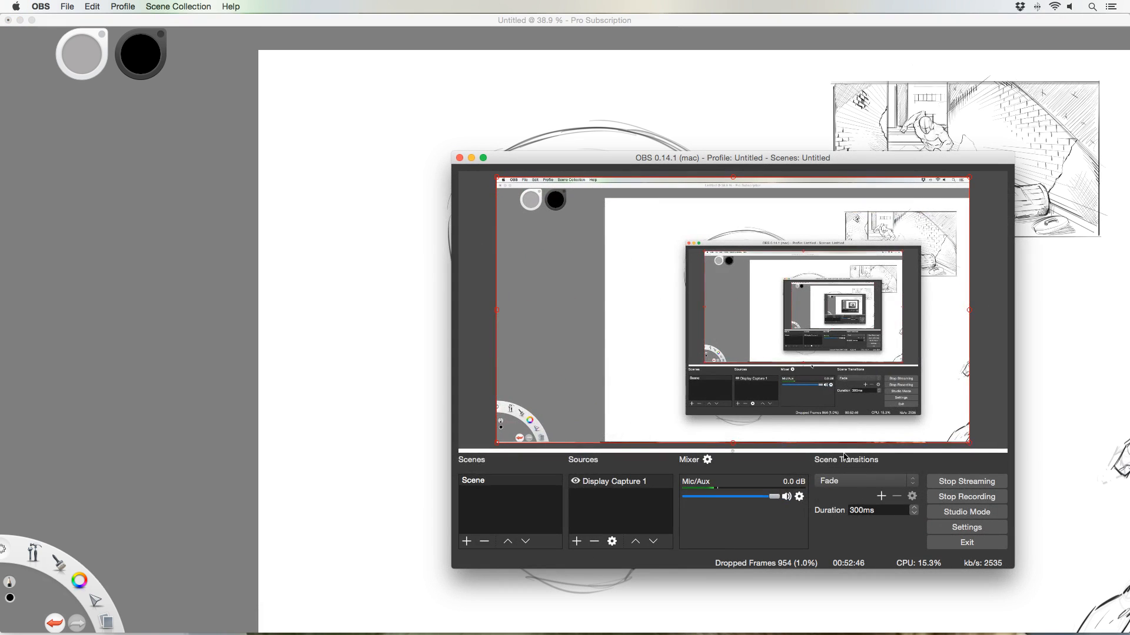